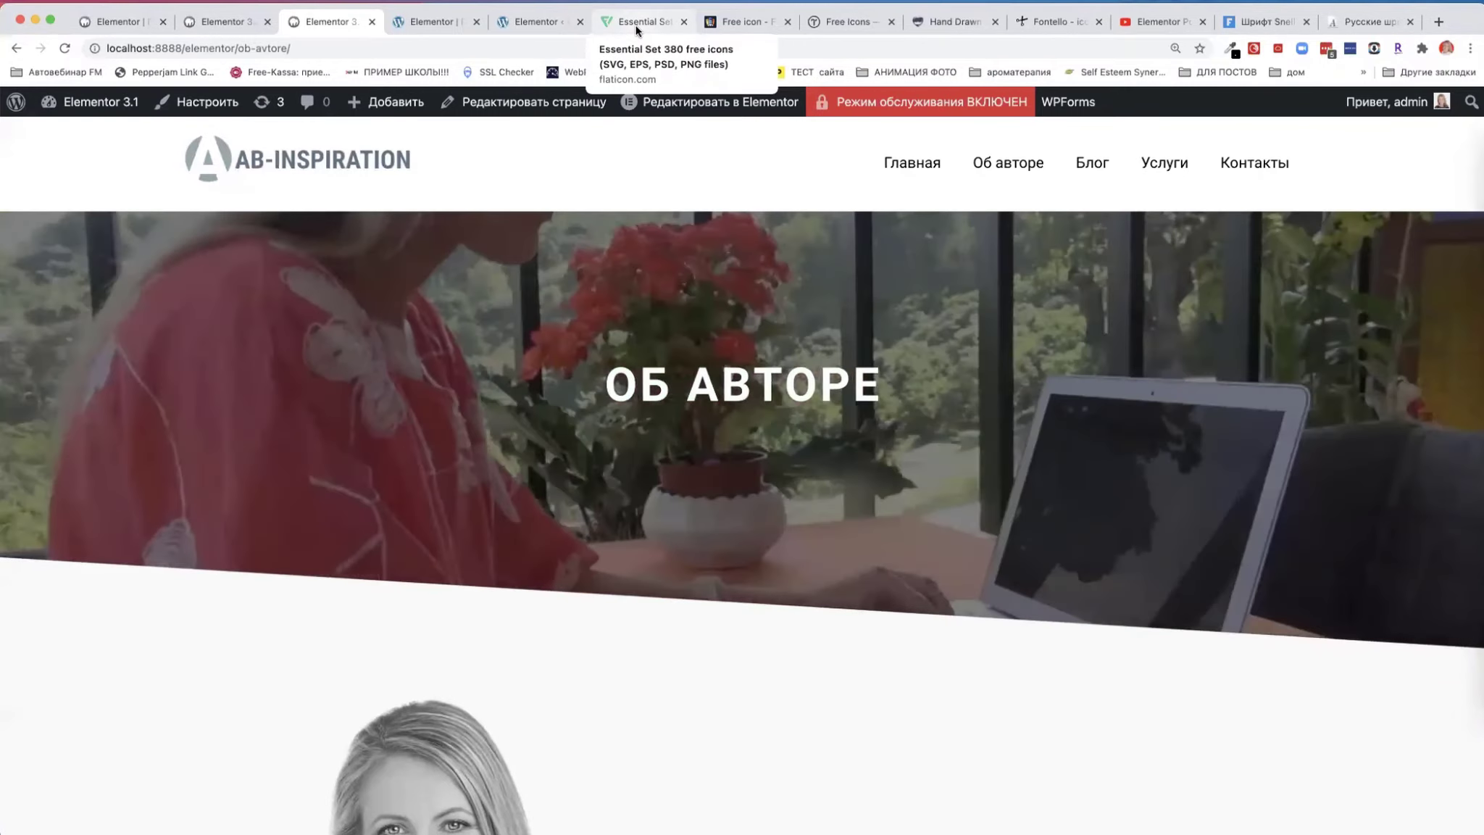
- In the anfisabreus.com dashboard, open Elementor's custom icons and start adding a new icon set
left_click(540, 21)
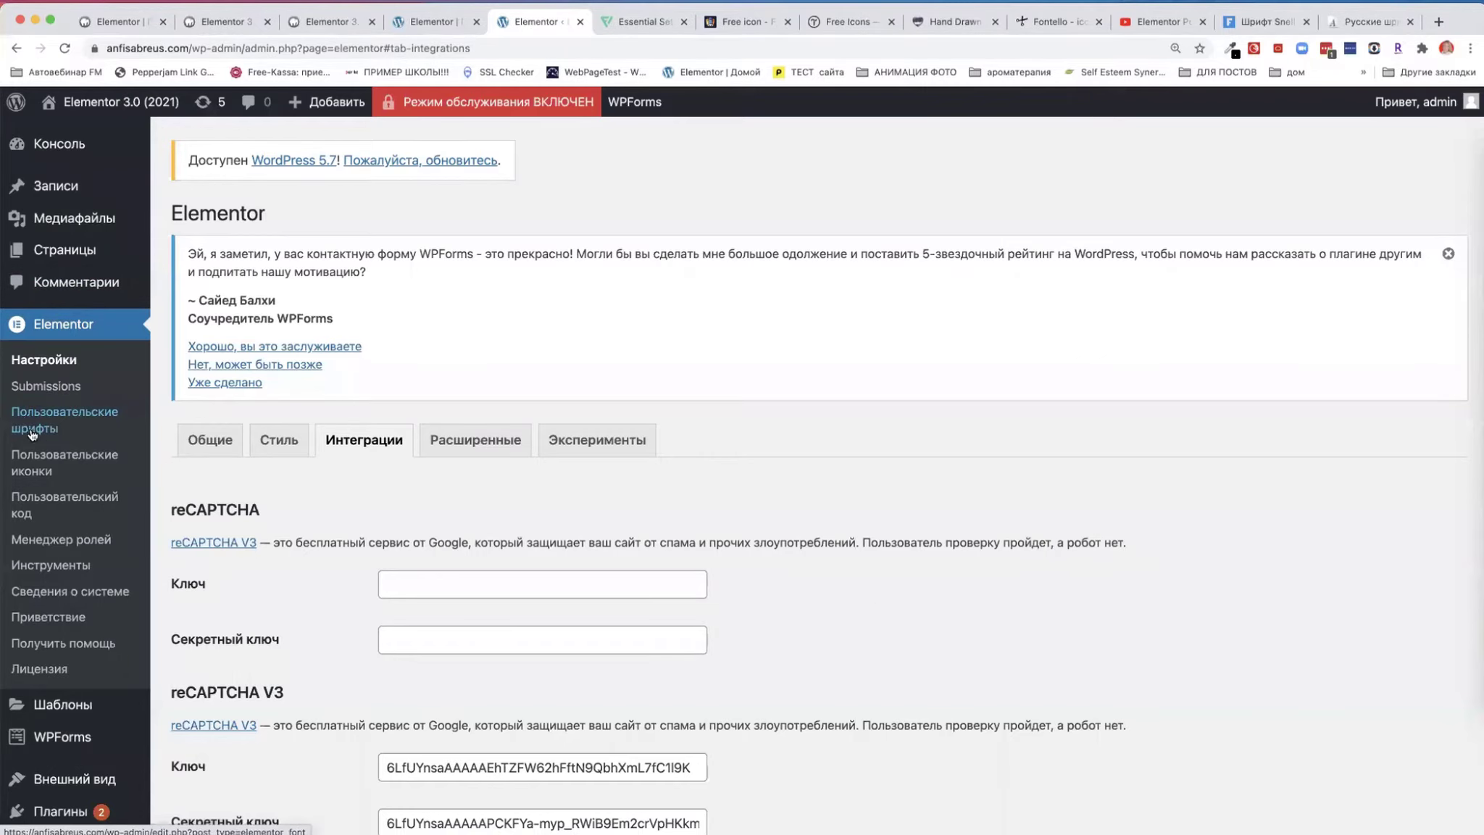
left_click(24, 464)
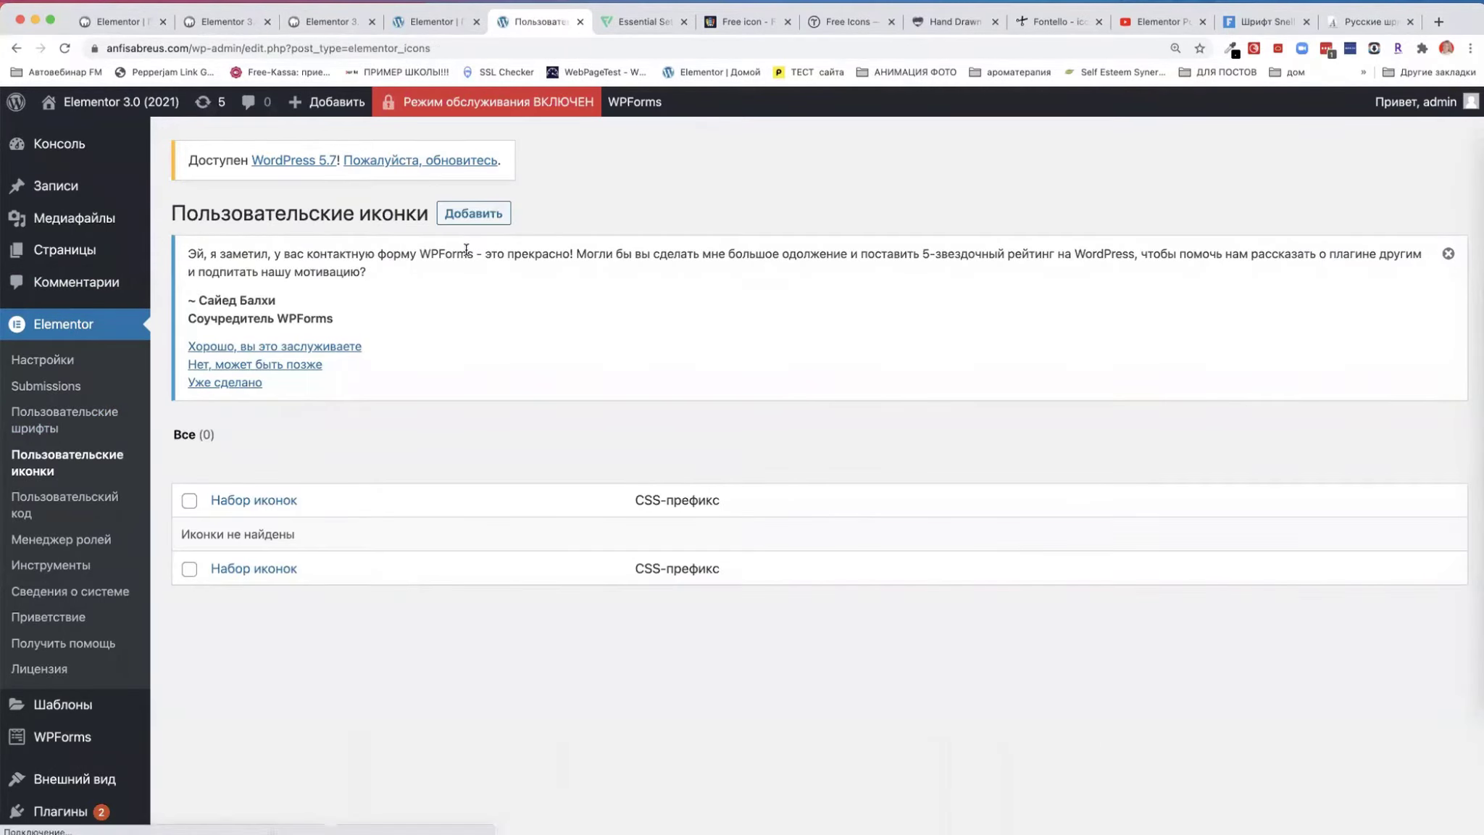
left_click(468, 215)
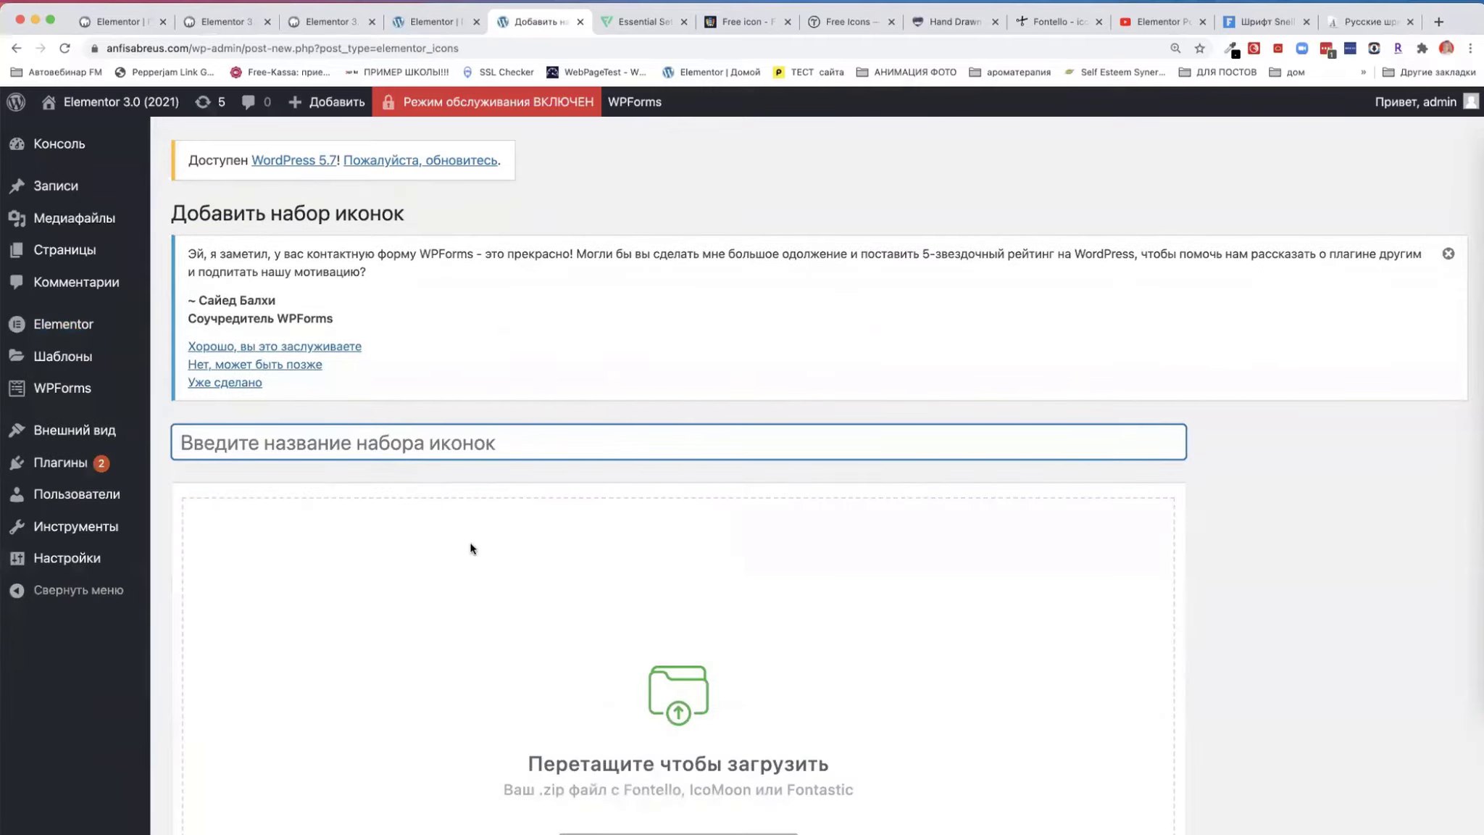
- Examine which icon font services the new icon set's upload area accepts .zip files from
scroll(475, 558, "down", 2)
scroll(476, 566, "down", 2)
left_click_drag(623, 506, 851, 510)
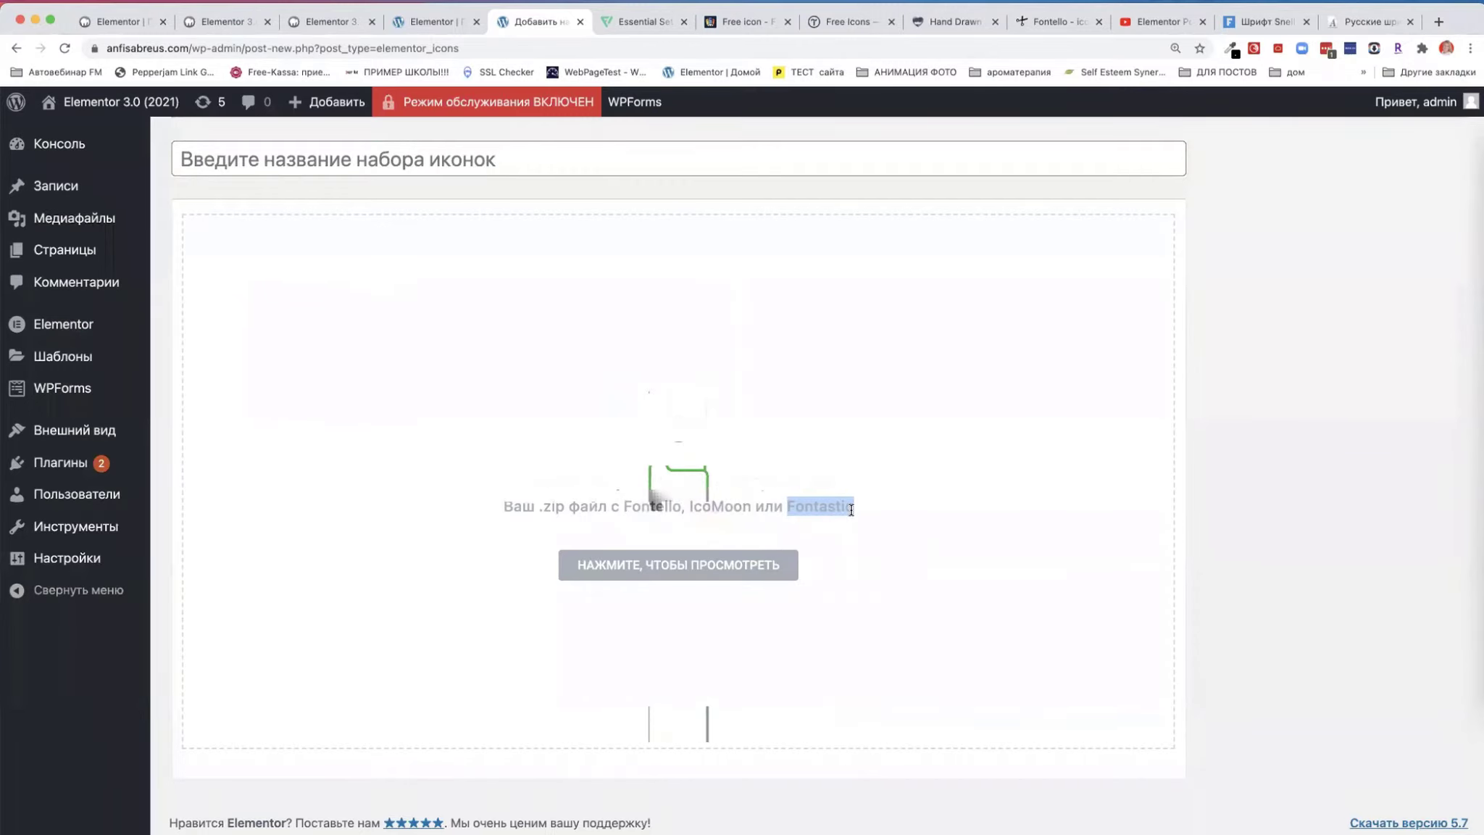
double_click(655, 507)
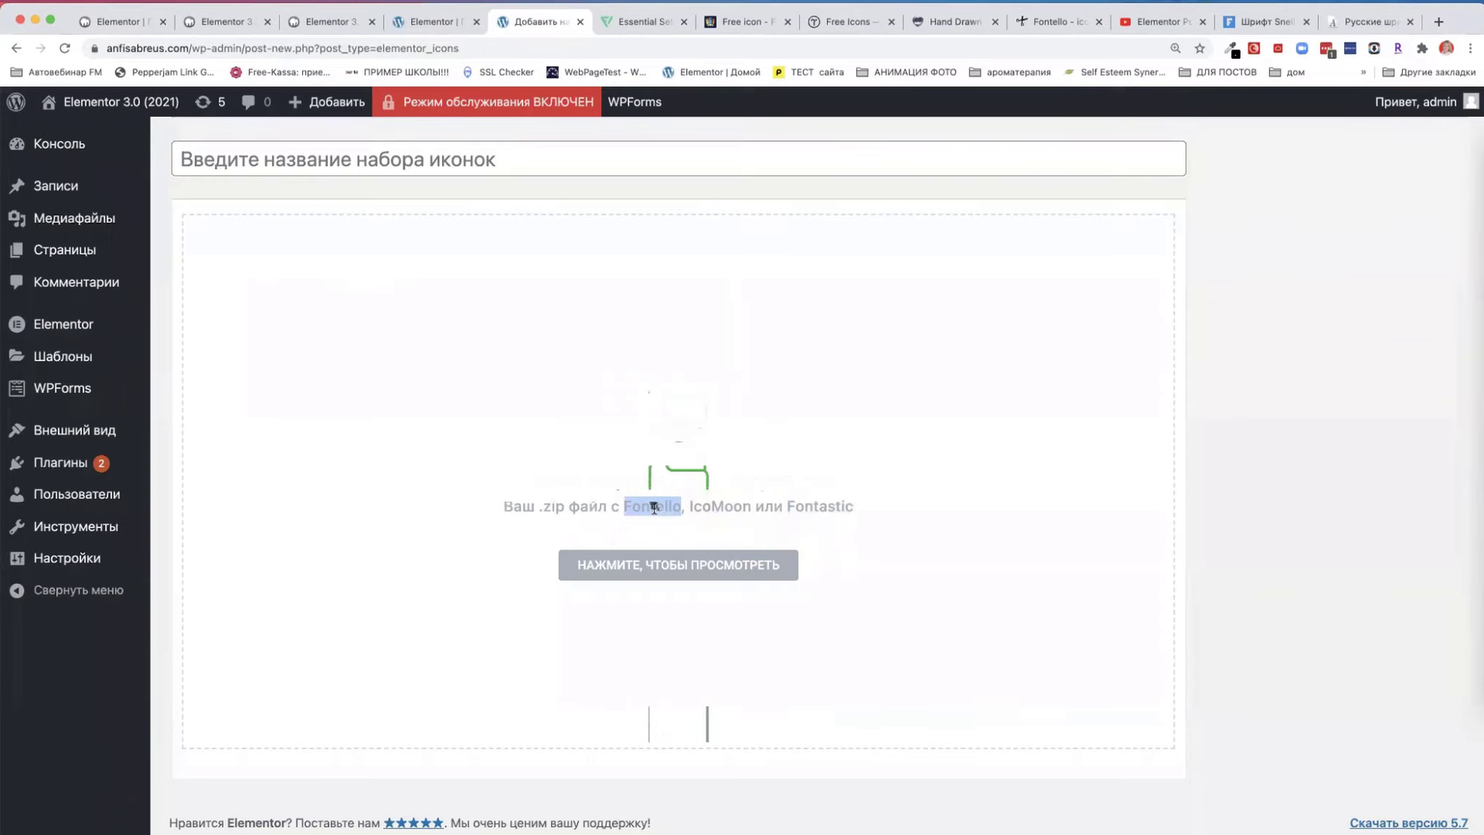
double_click(715, 506)
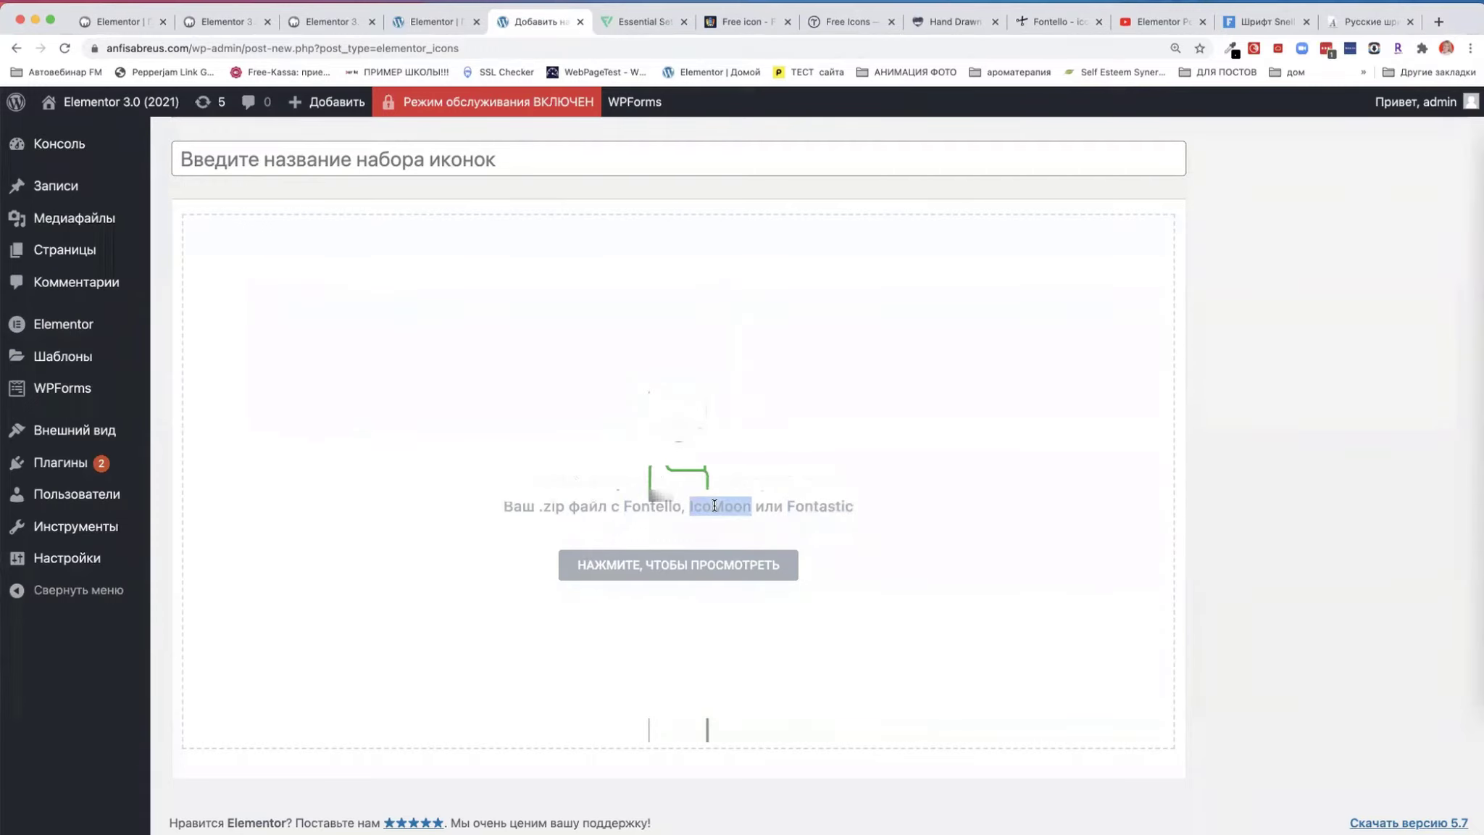
double_click(644, 508)
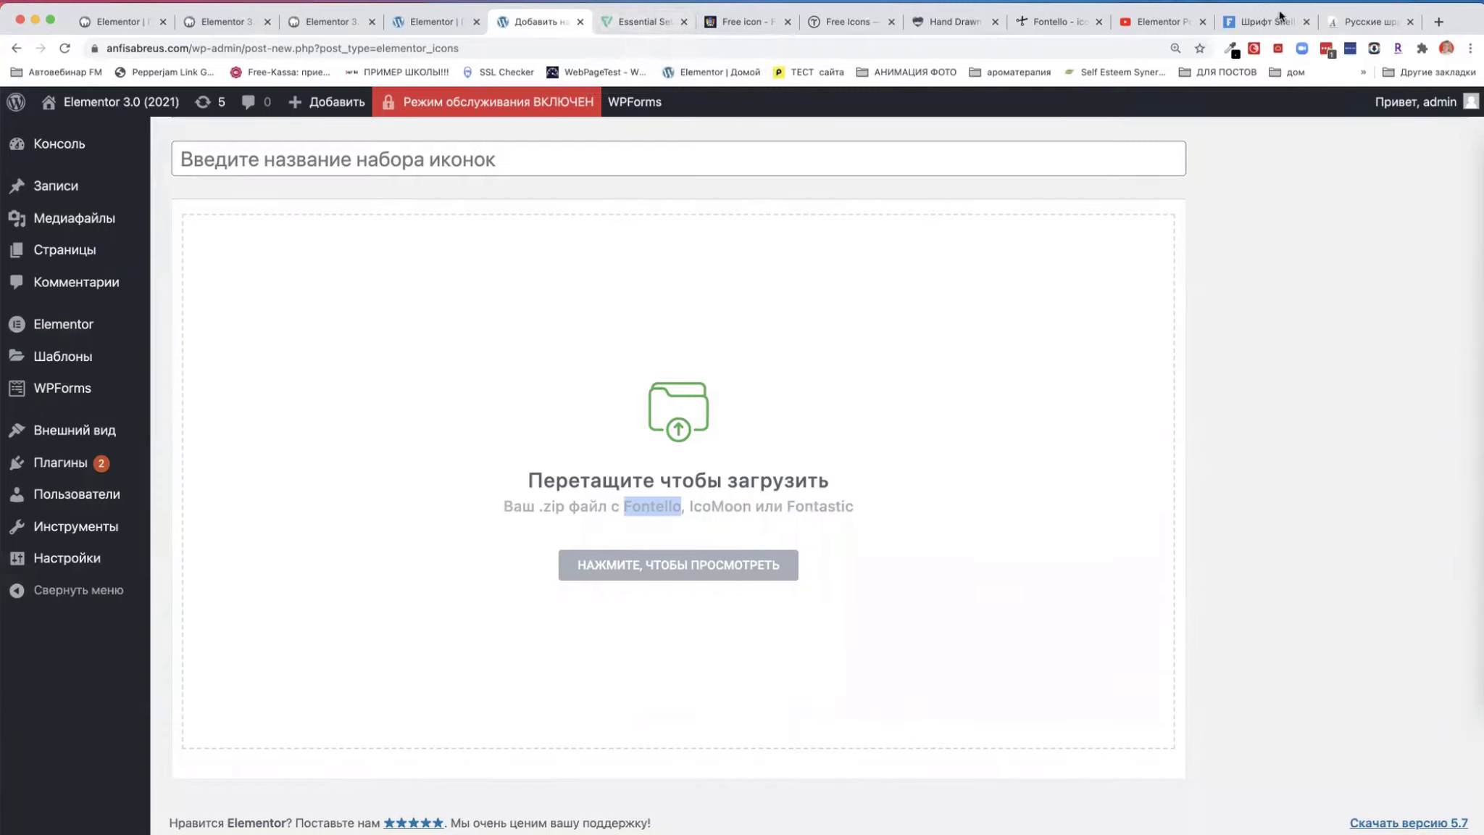
- Search Google for "free icons" in a new browser tab and look through the results
left_click(1438, 21)
left_click(614, 48)
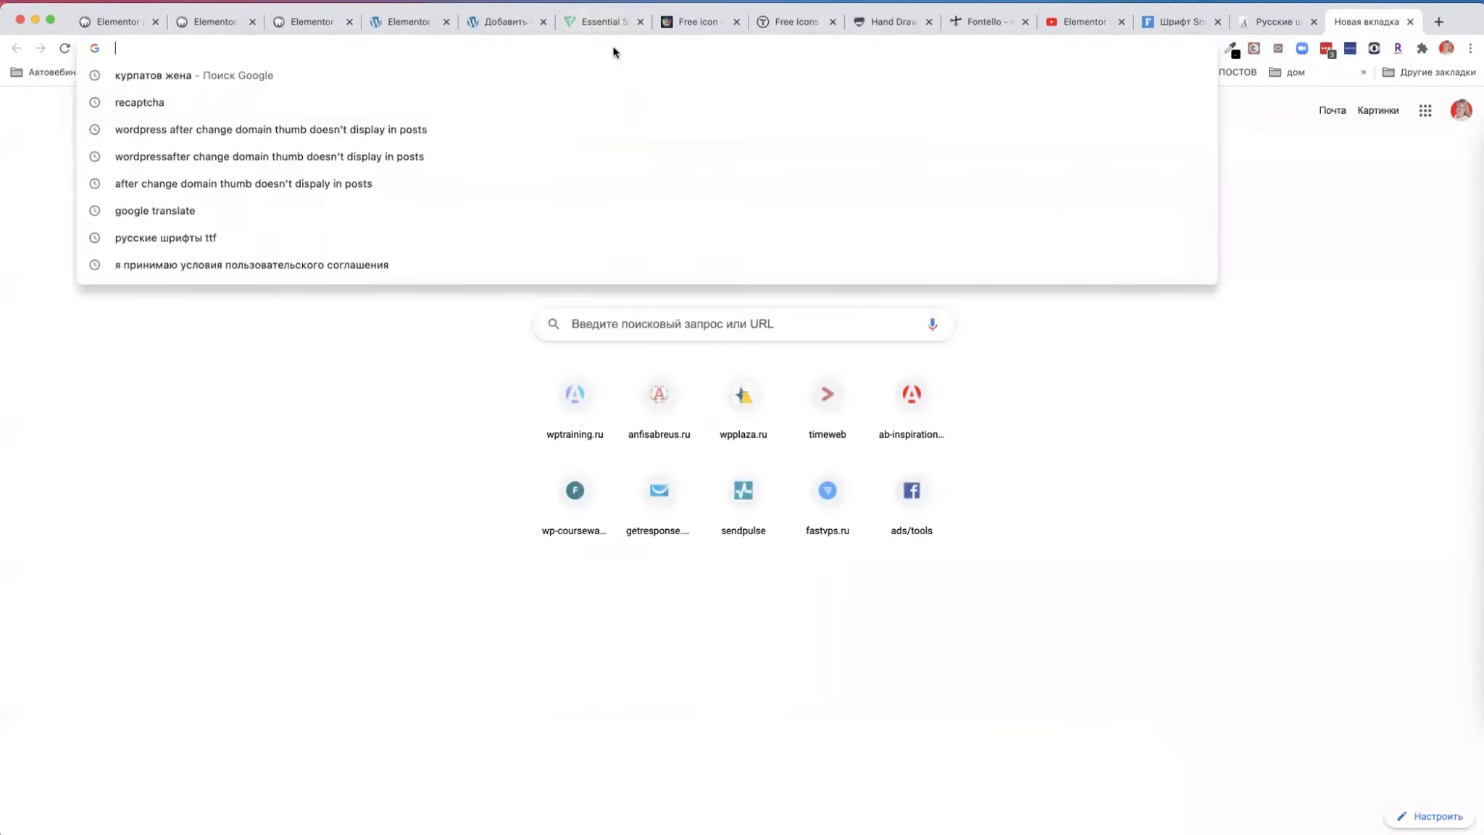
type("freeicons.io")
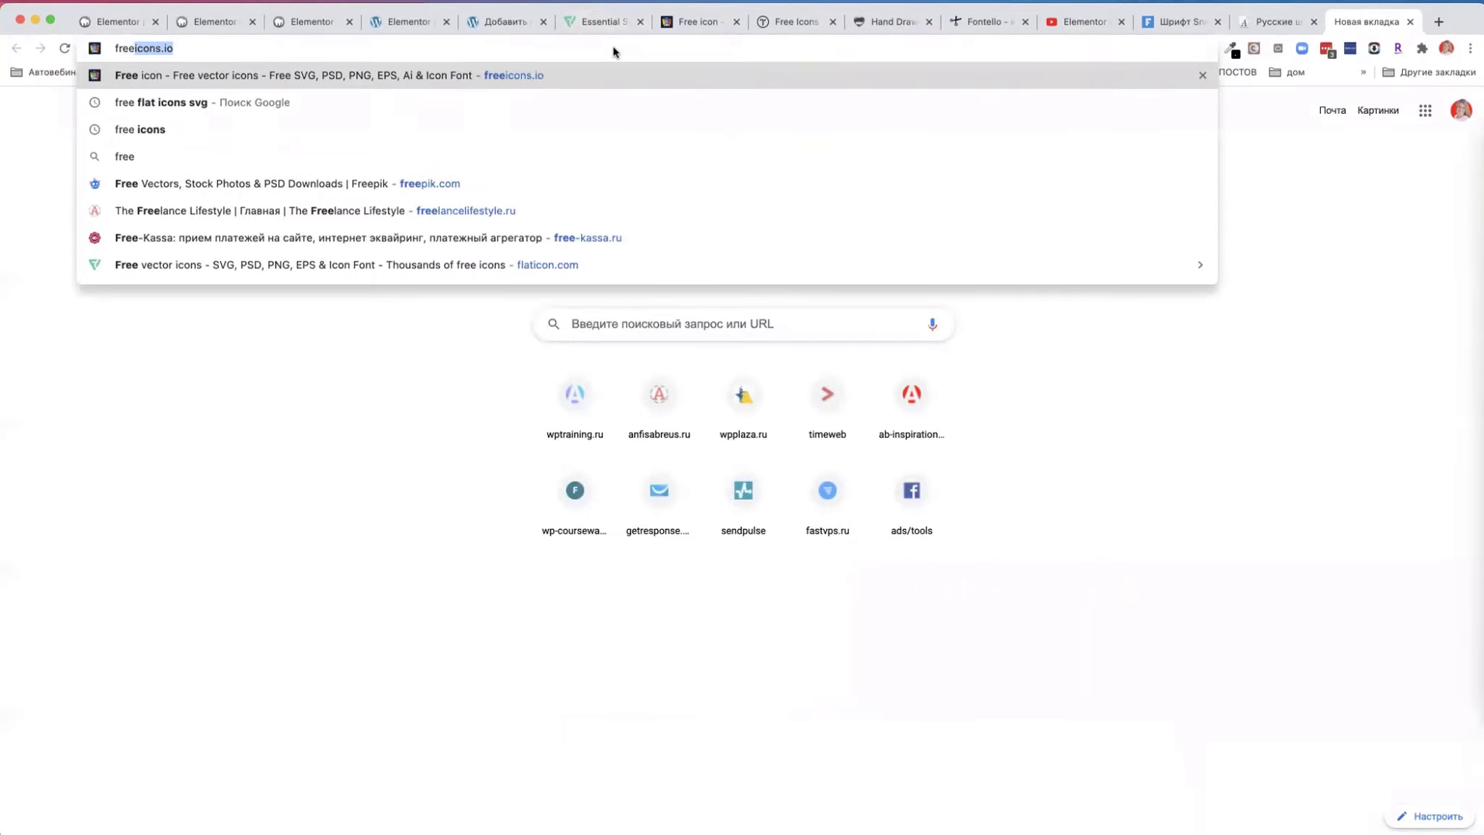
left_click(161, 51)
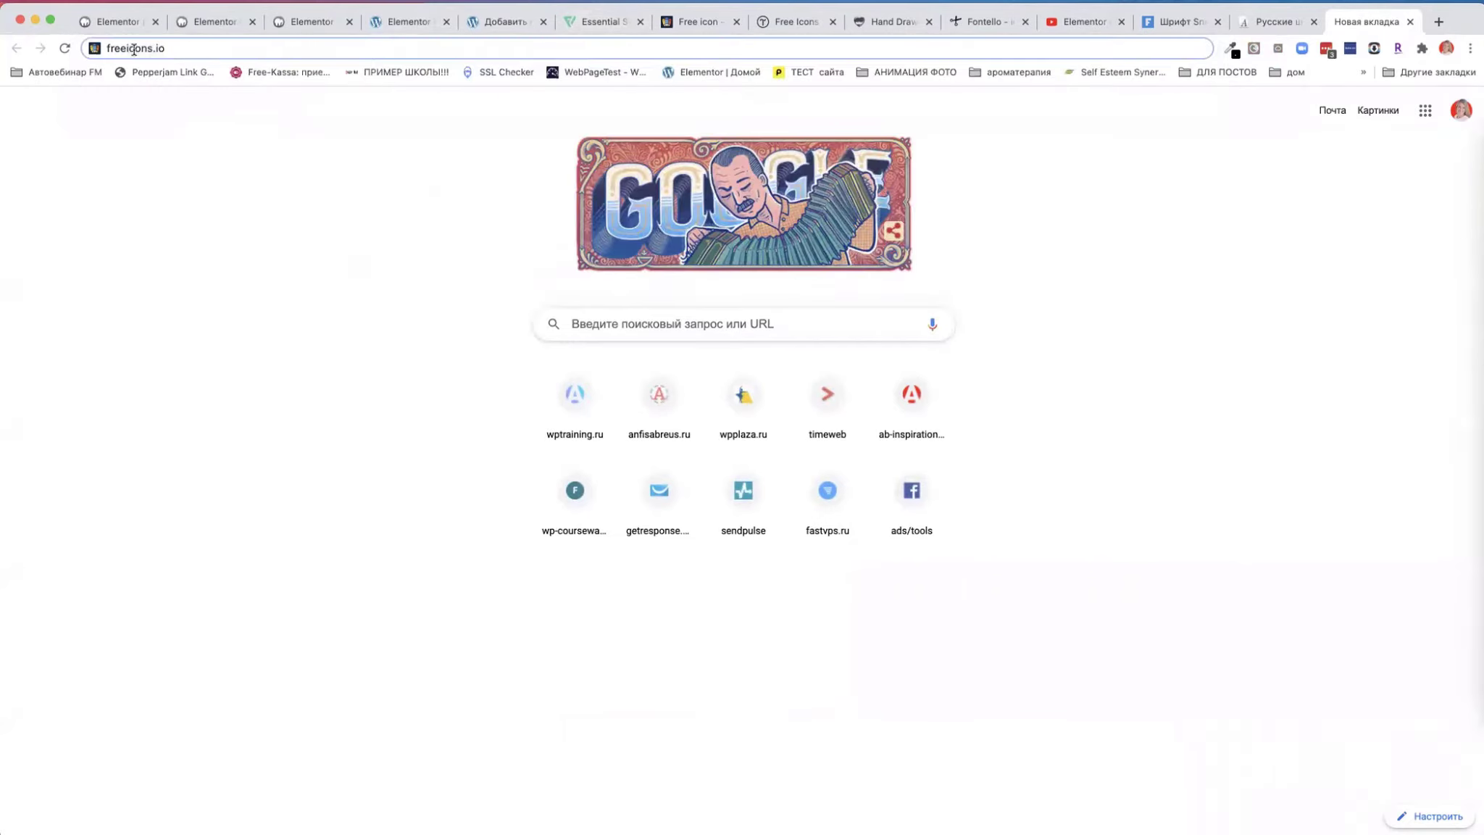
left_click_drag(126, 48, 459, 48)
type("ci")
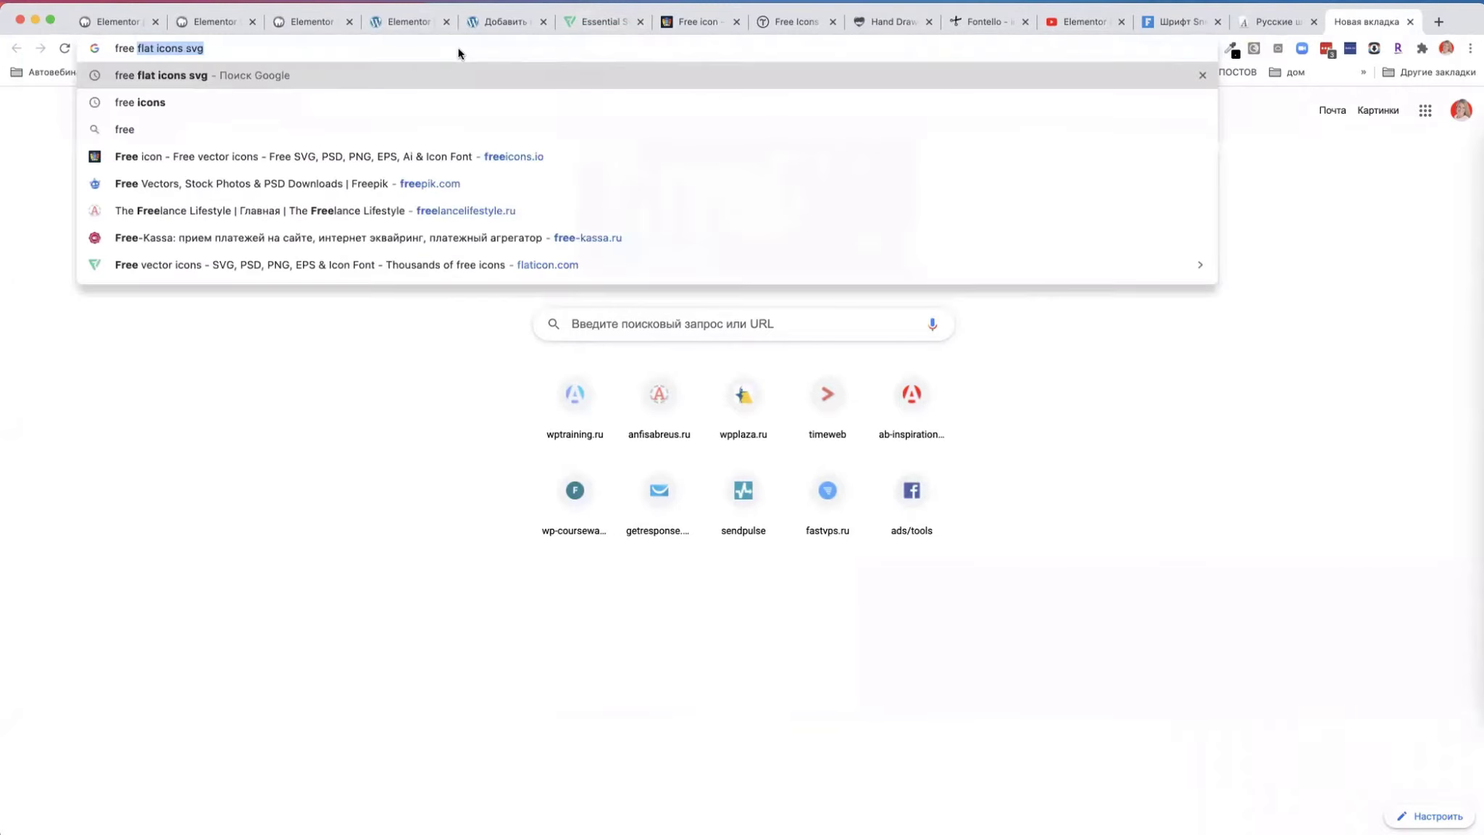
key("BackSpace")
key("BackSpace")
type("icons")
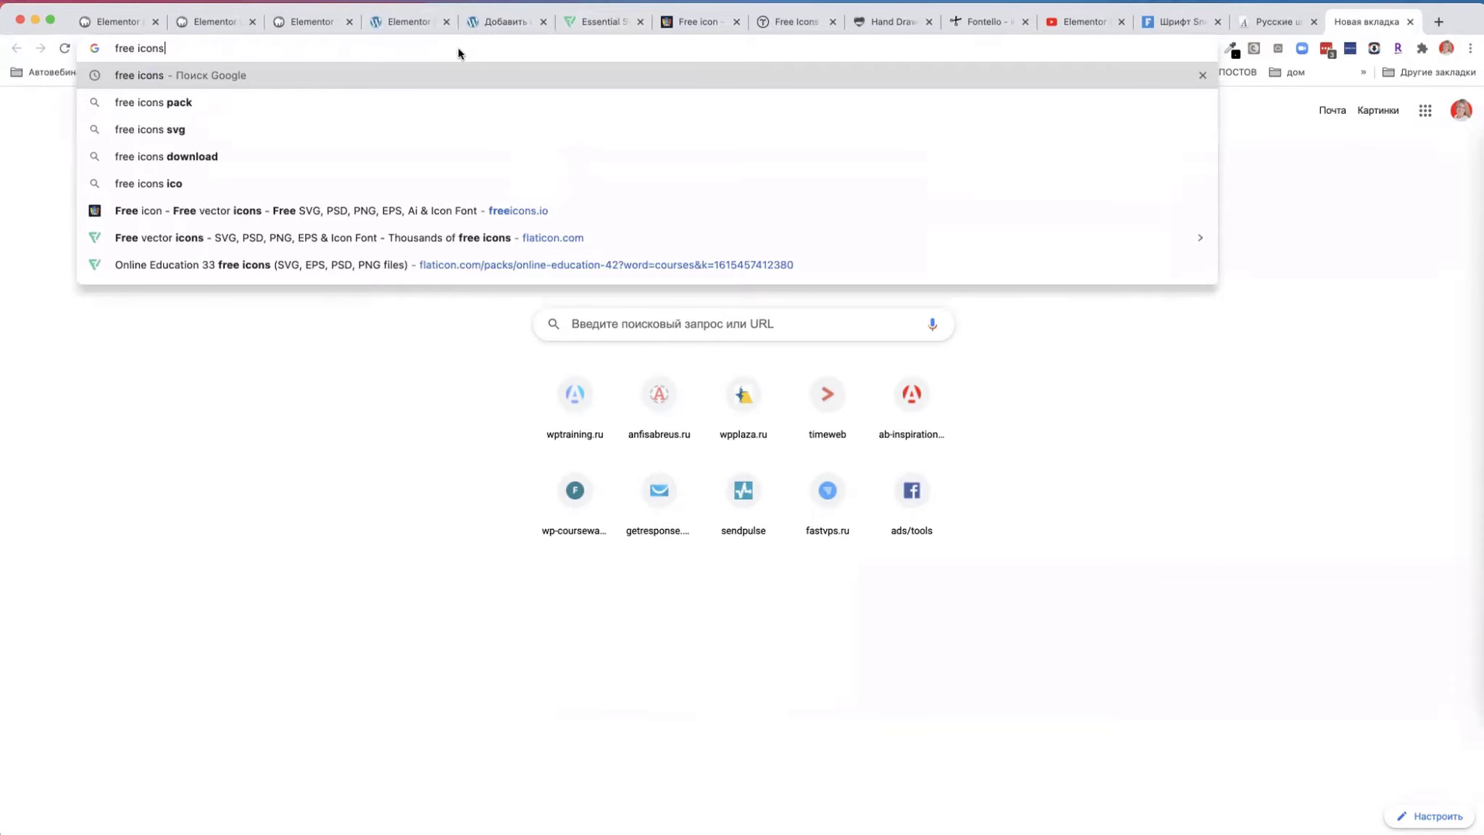
key("Return")
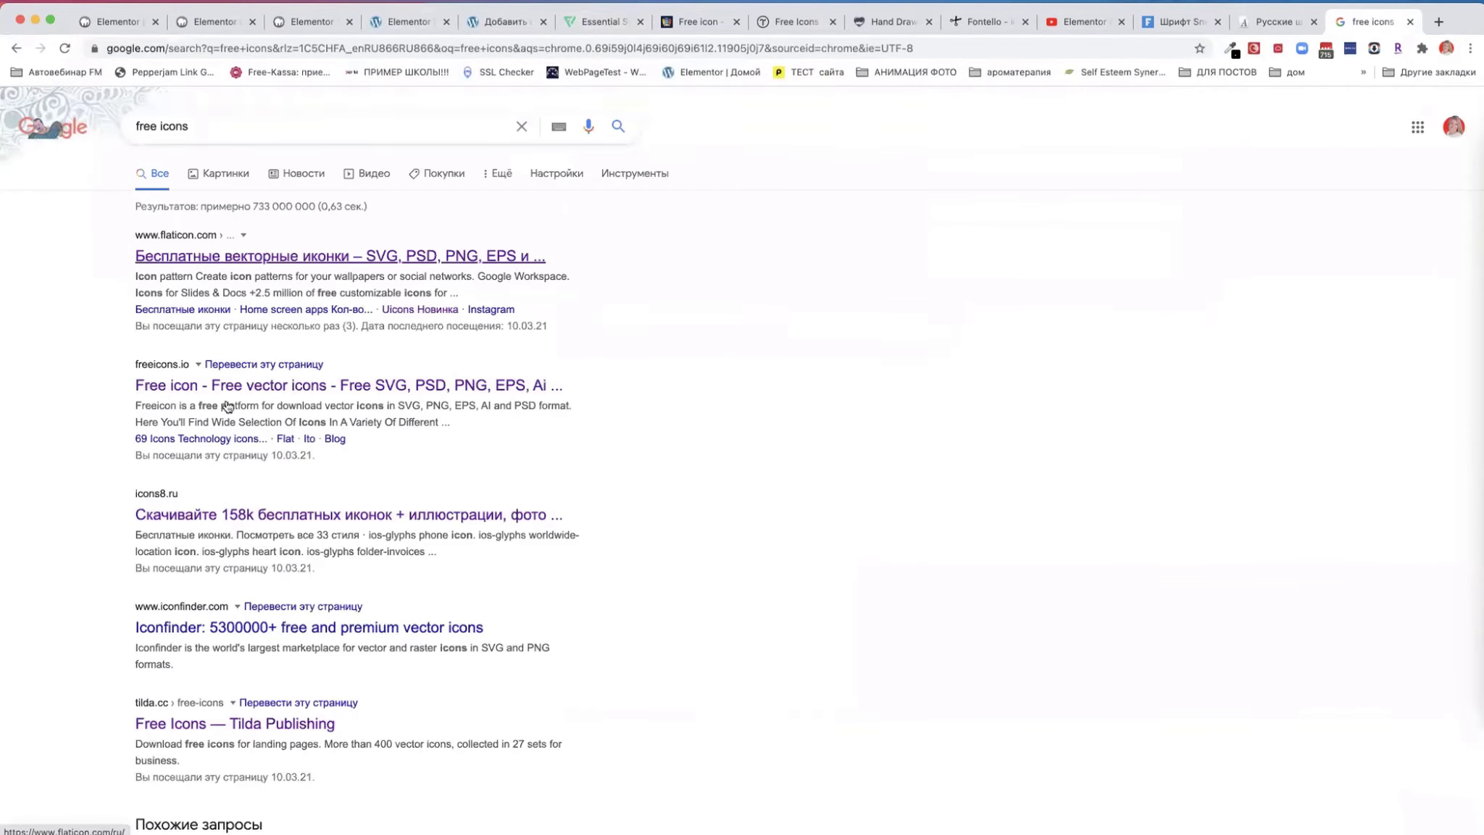
scroll(227, 406, "down", 5)
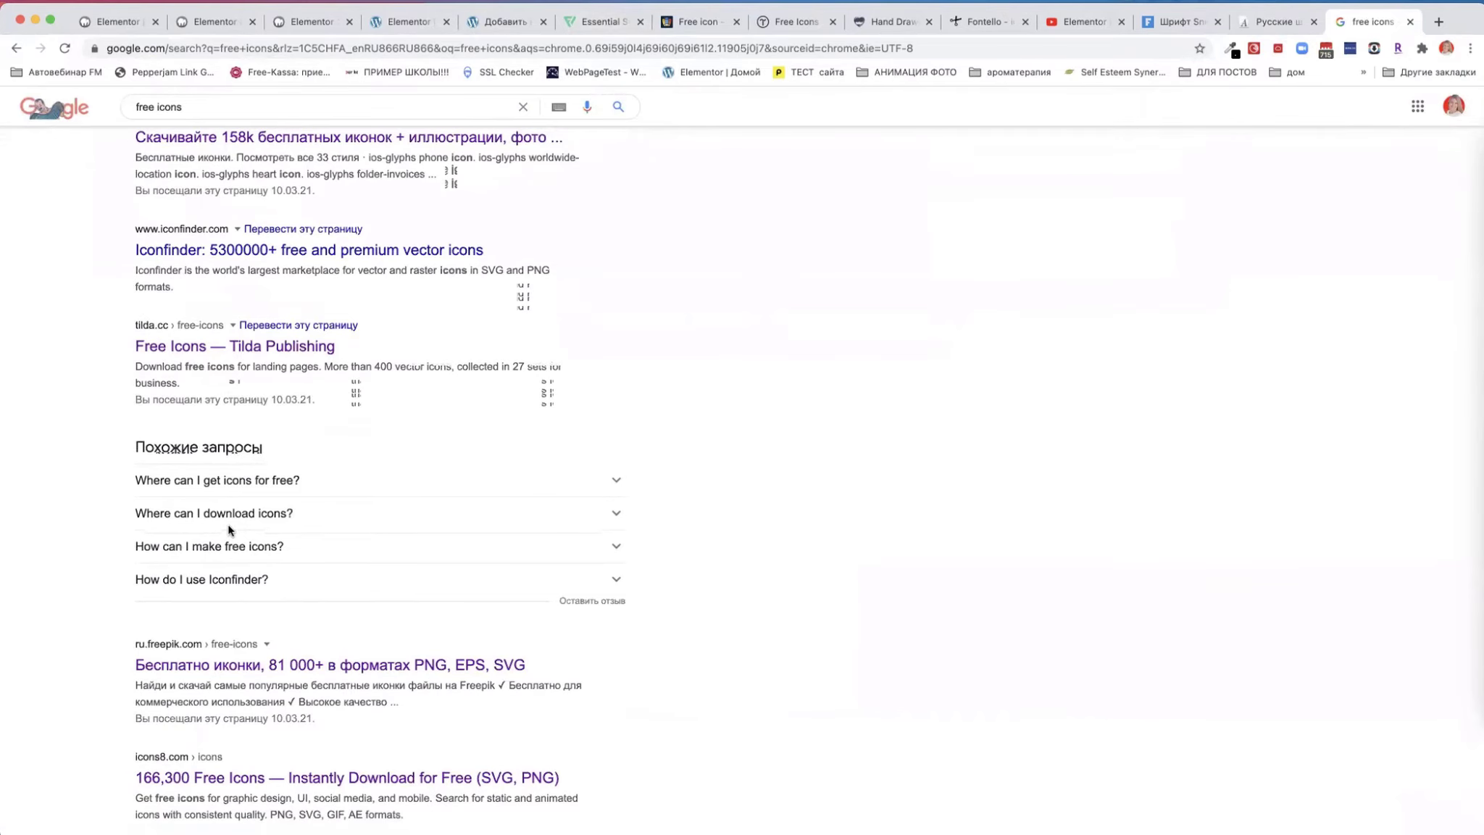
scroll(229, 530, "down", 1)
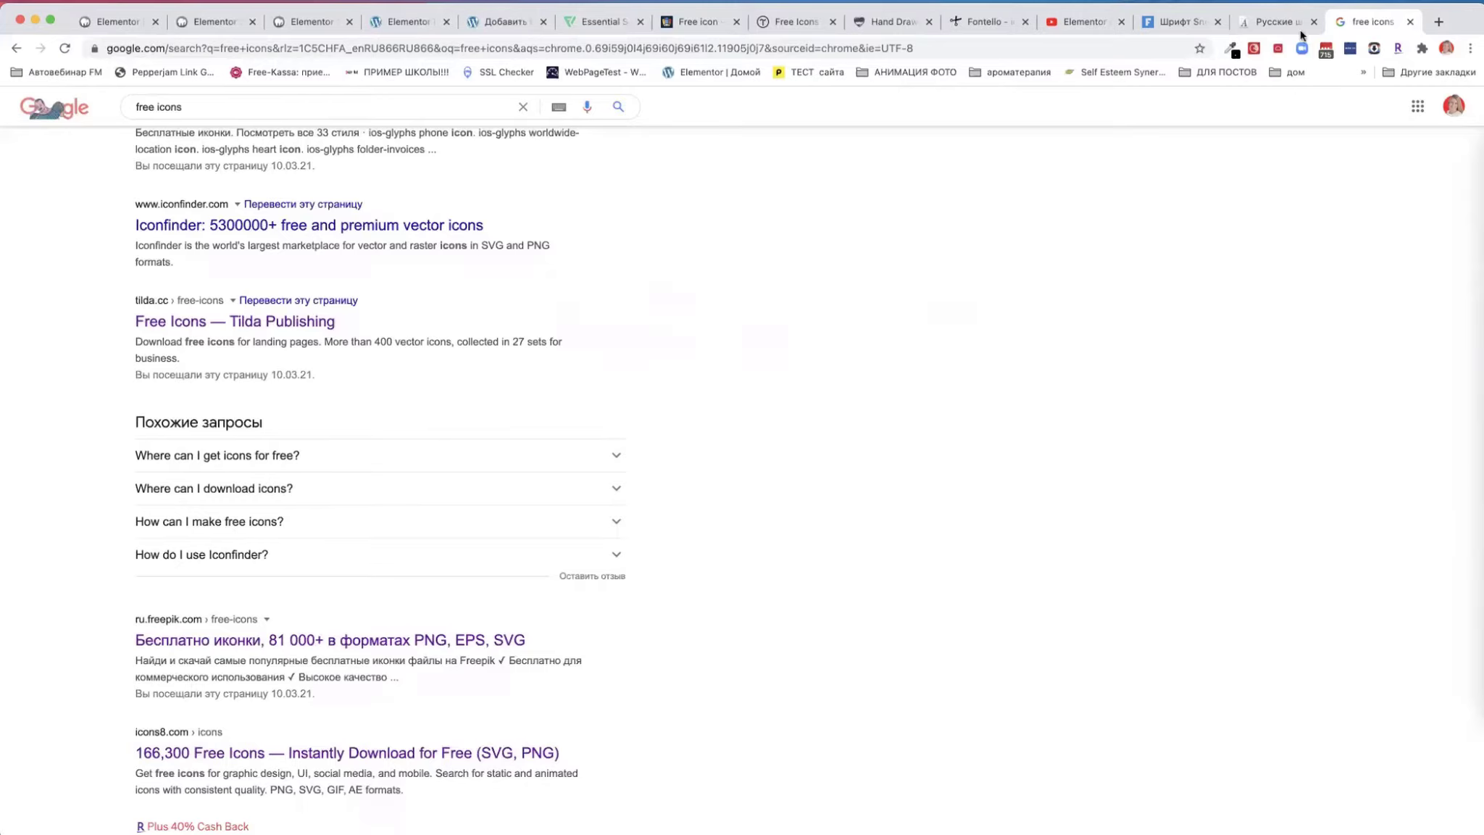
- Switch to the open Flaticon page and go to the flaticon.com home page
left_click(593, 24)
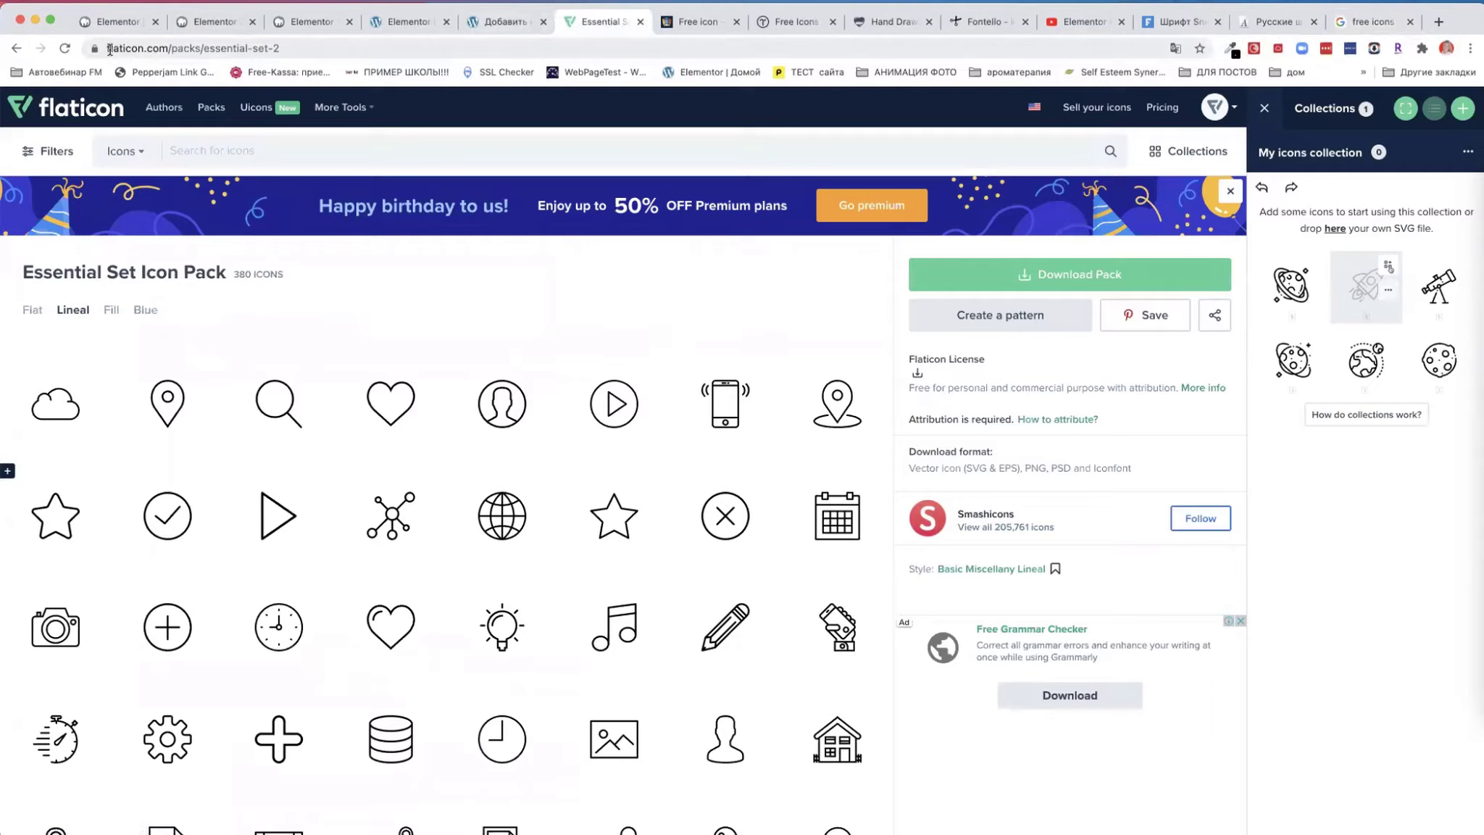
left_click_drag(171, 48, 627, 41)
key("BackSpace")
key("Return")
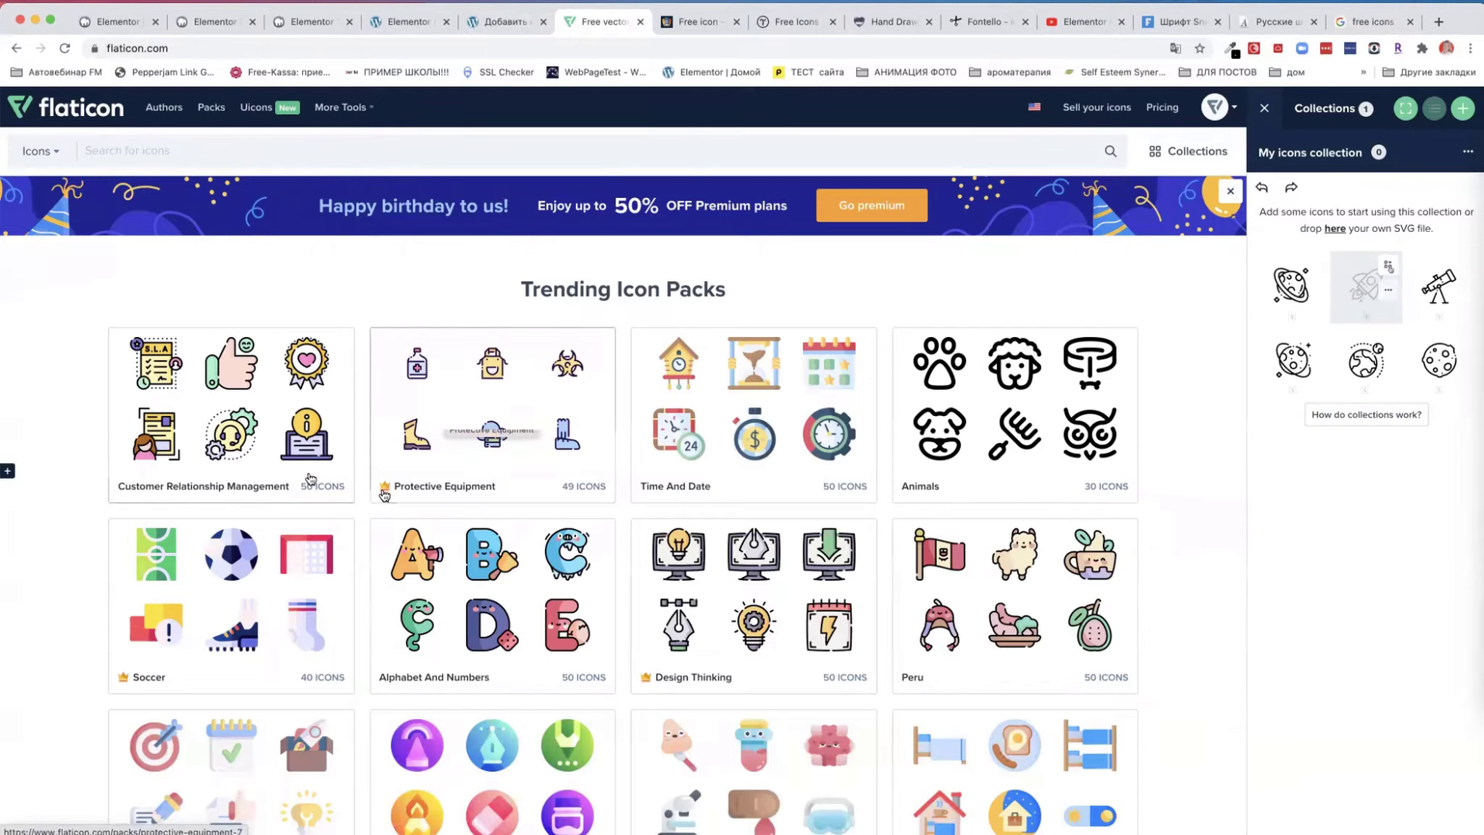
- Enlarge the Flaticon page and look over the trending icon packs, including which ones carry a premium crown
key("super+equal")
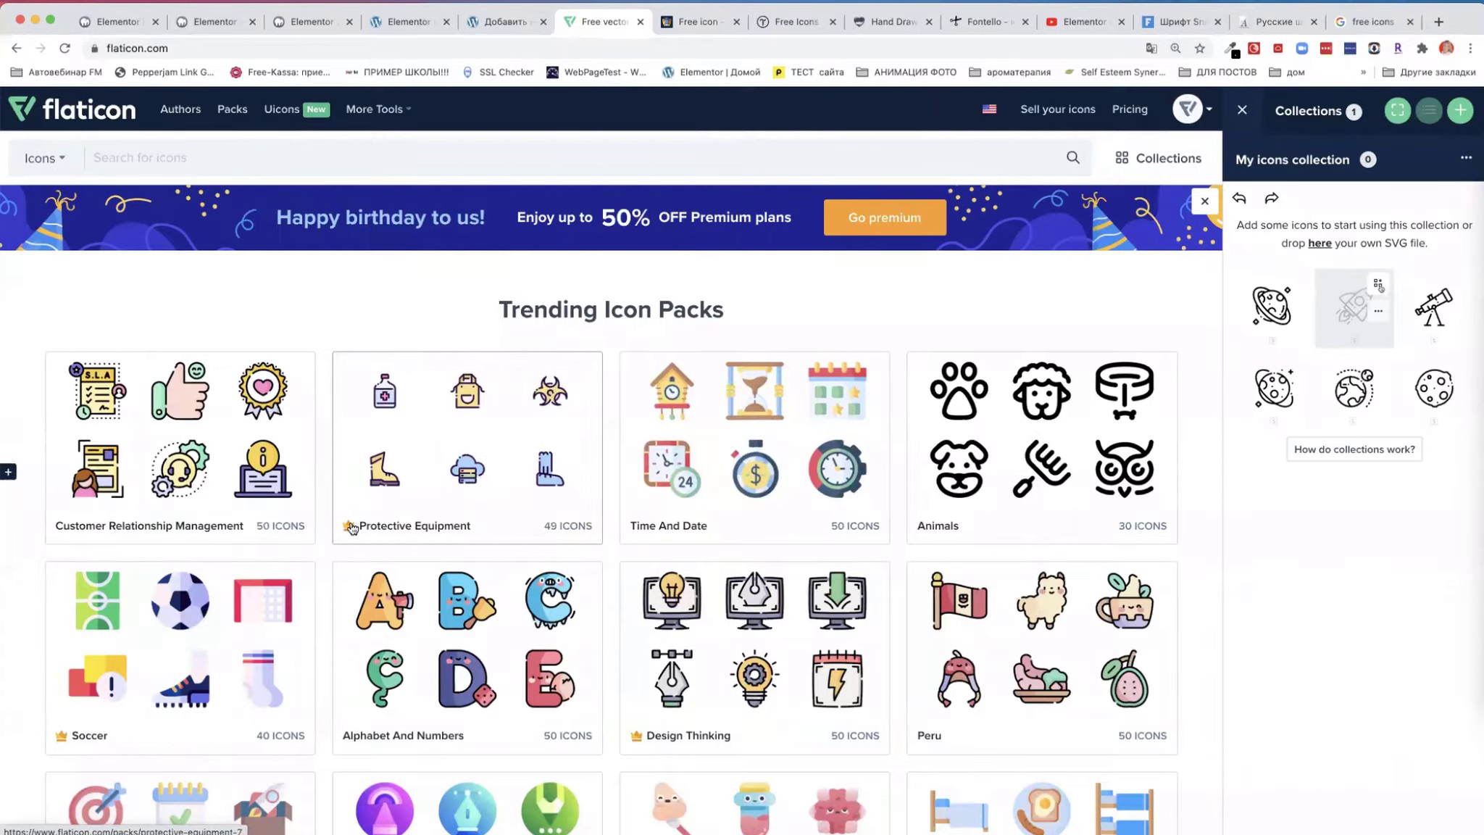
scroll(942, 492, "down", 3)
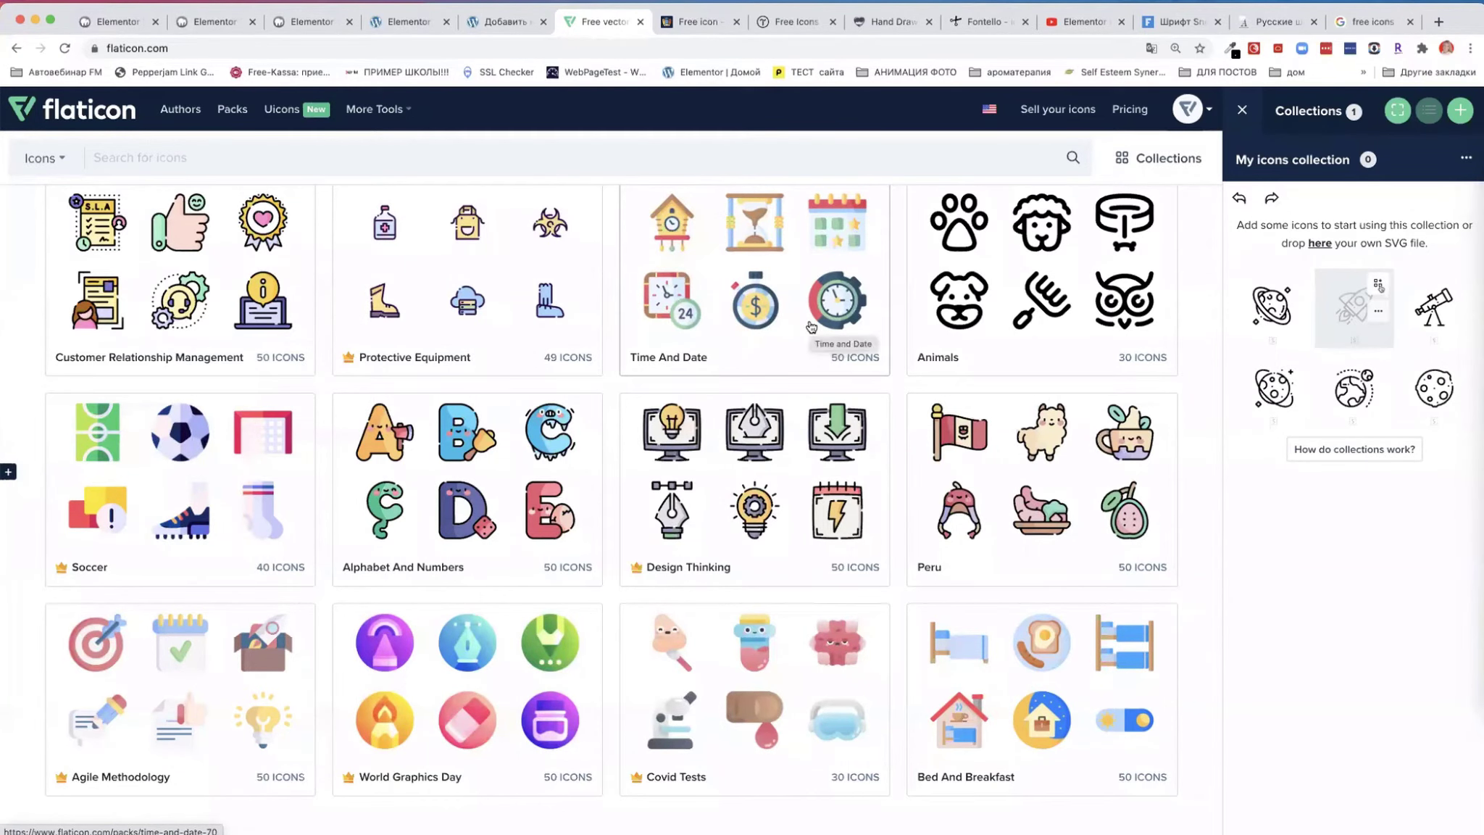
scroll(667, 446, "down", 3)
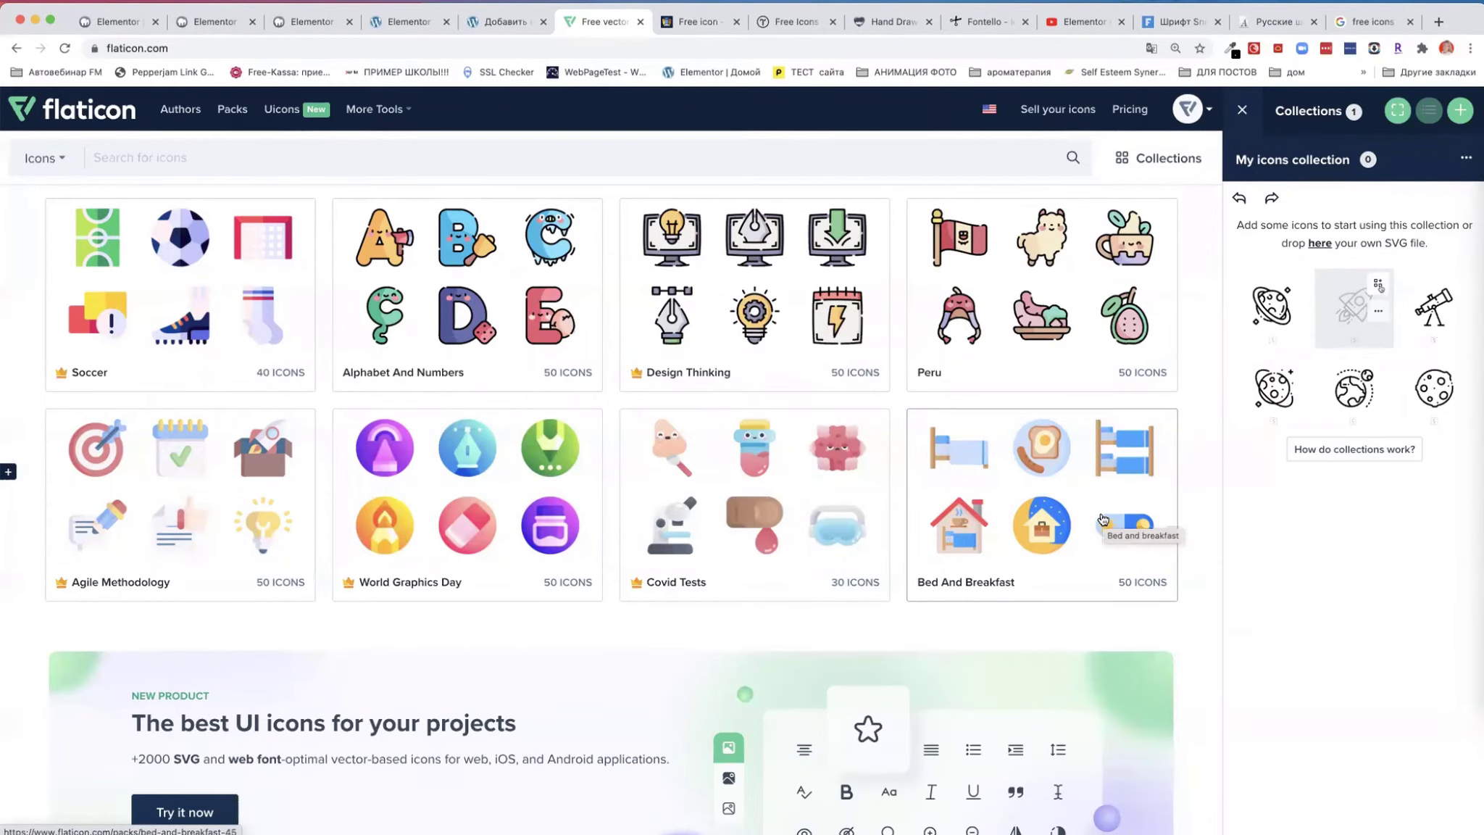
scroll(1108, 520, "down", 3)
scroll(1103, 519, "up", 8)
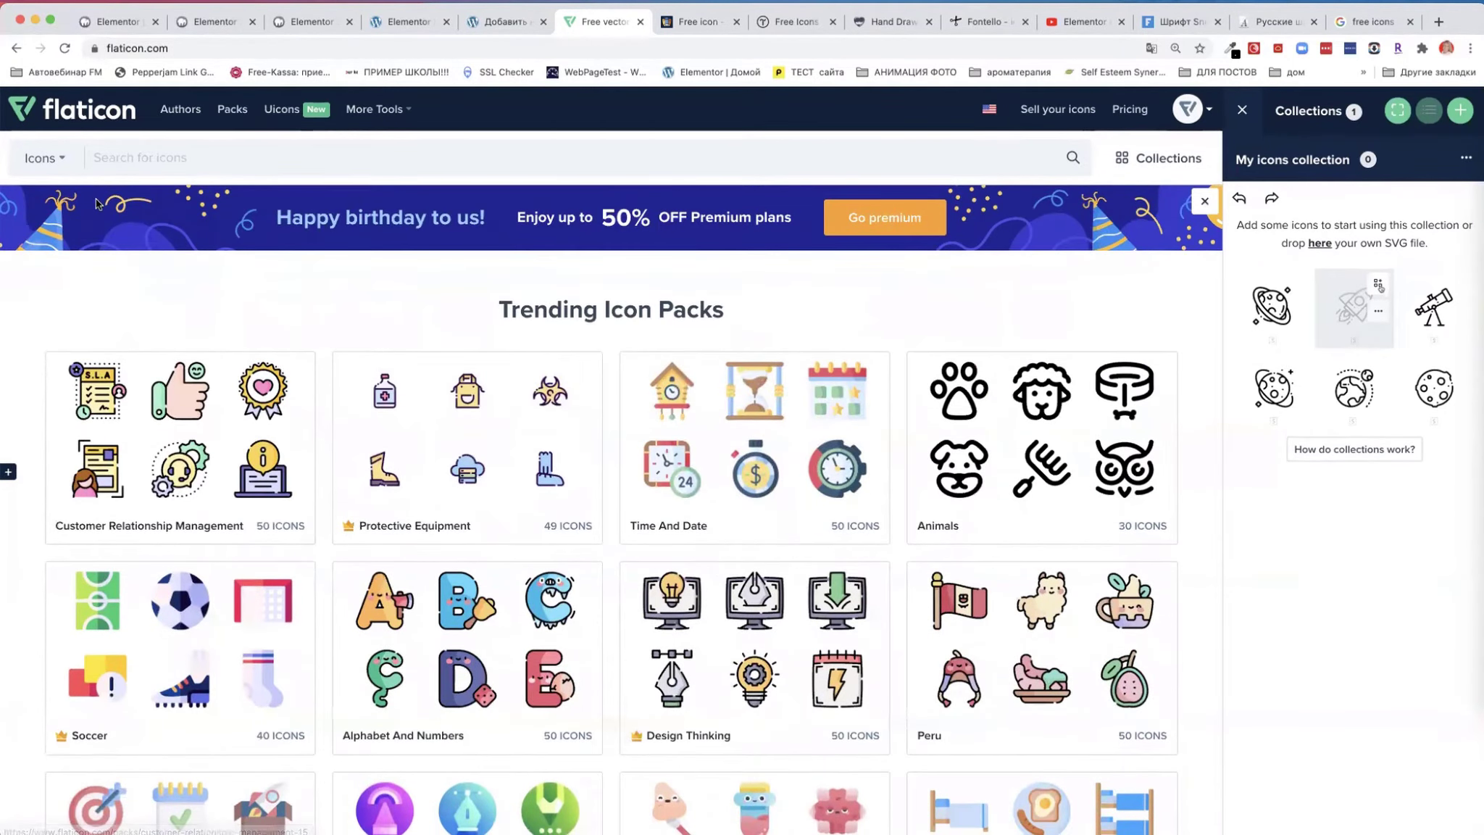
- Search Flaticon for "online learning" icons using the suggested search term
left_click(125, 157)
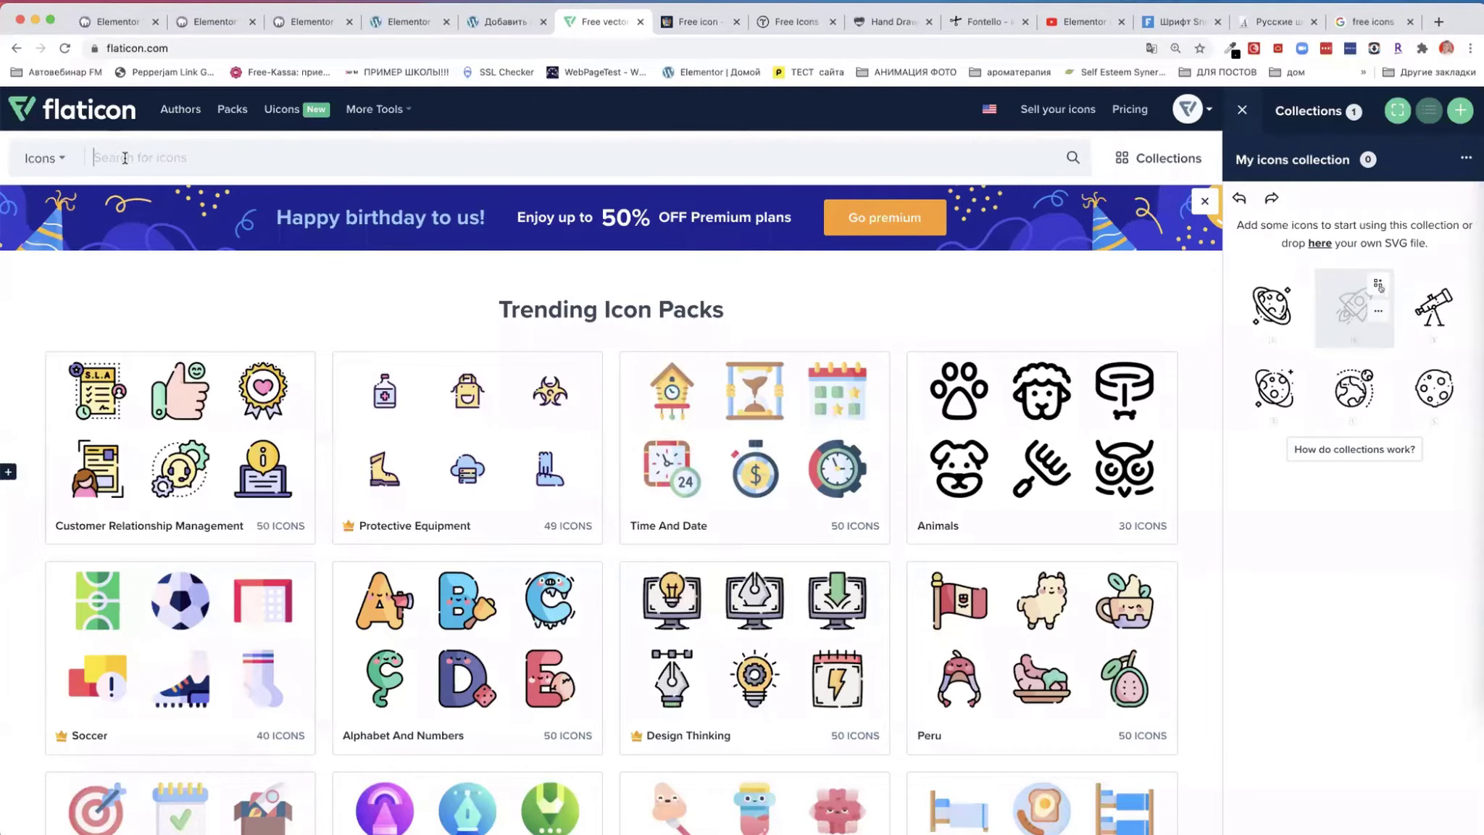
type("online")
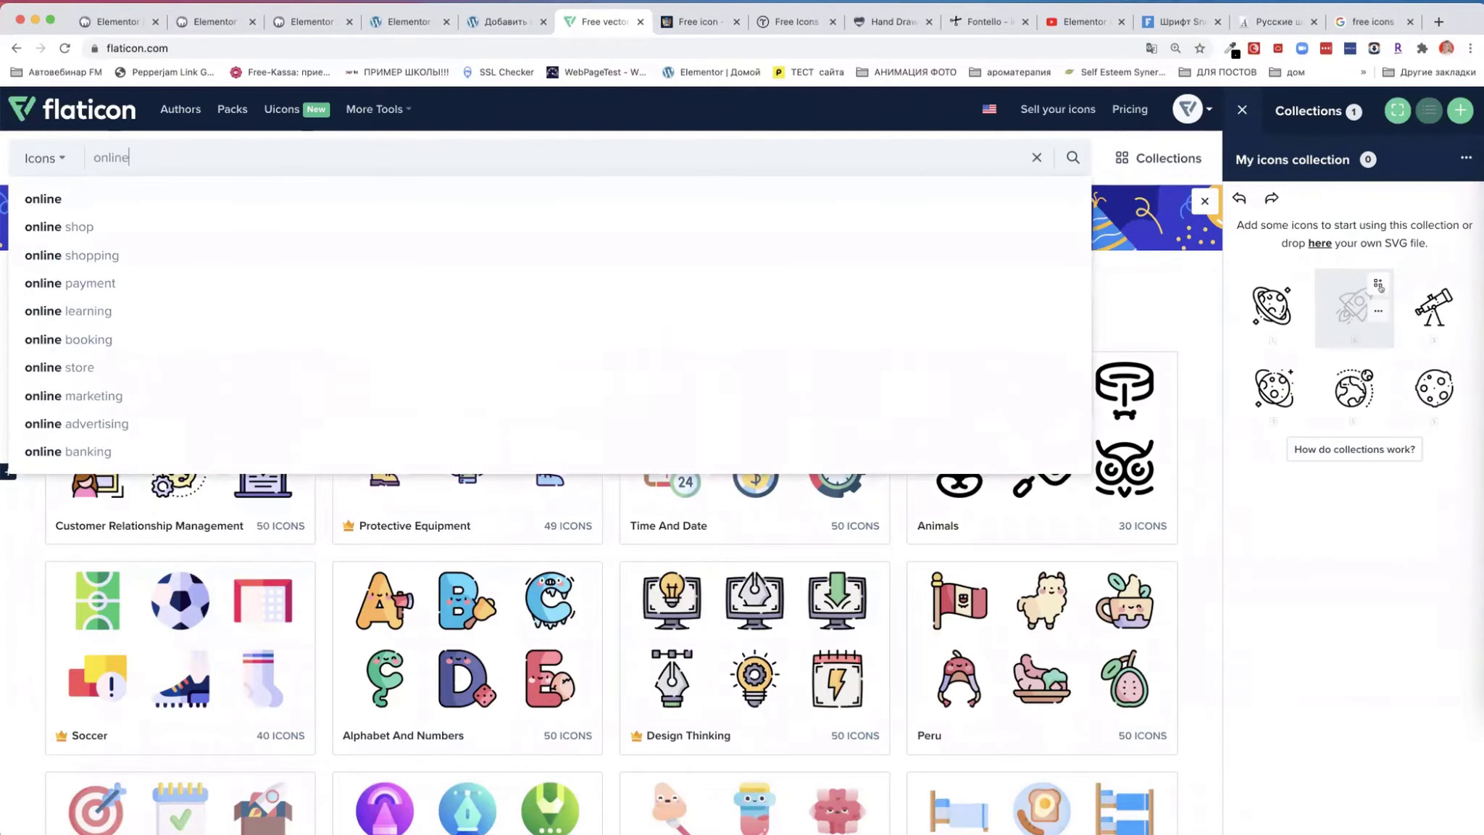
key("BackSpace")
type("y")
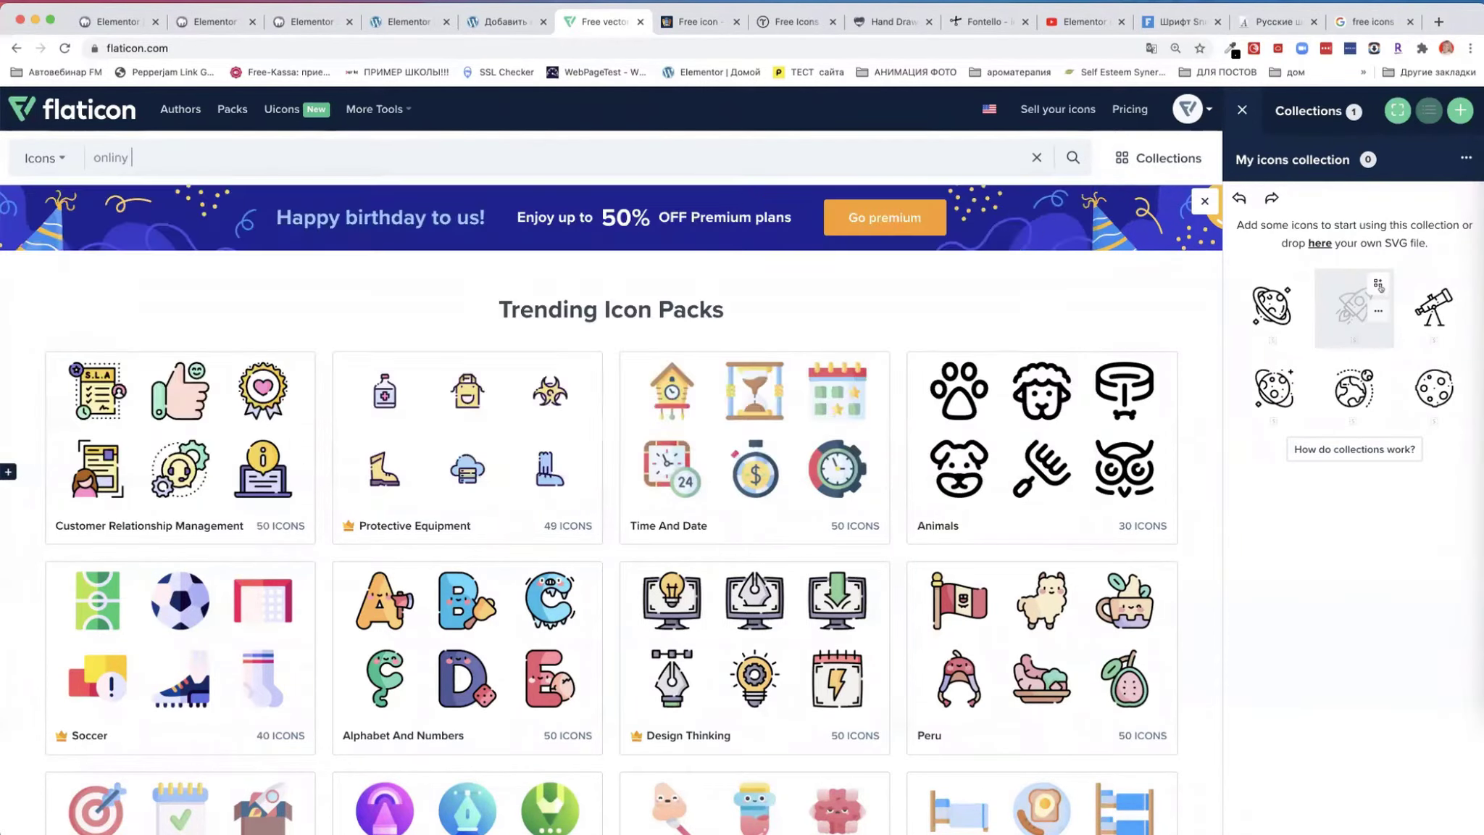
key("BackSpace")
key("BackSpace")
key("BackSpace")
key("BackSpace")
key("BackSpace")
key("BackSpace")
key("BackSpace")
type("online")
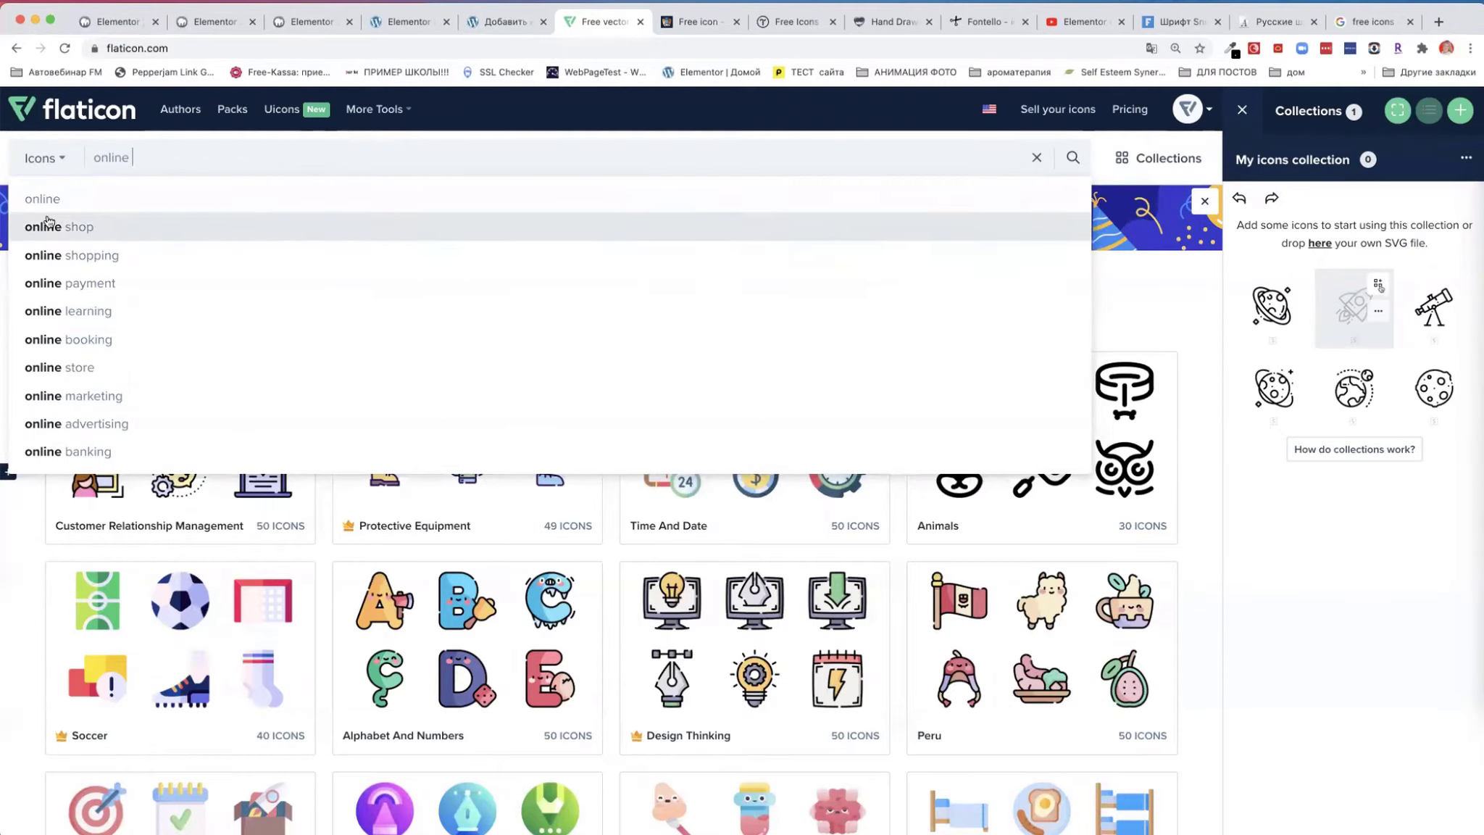
left_click(84, 313)
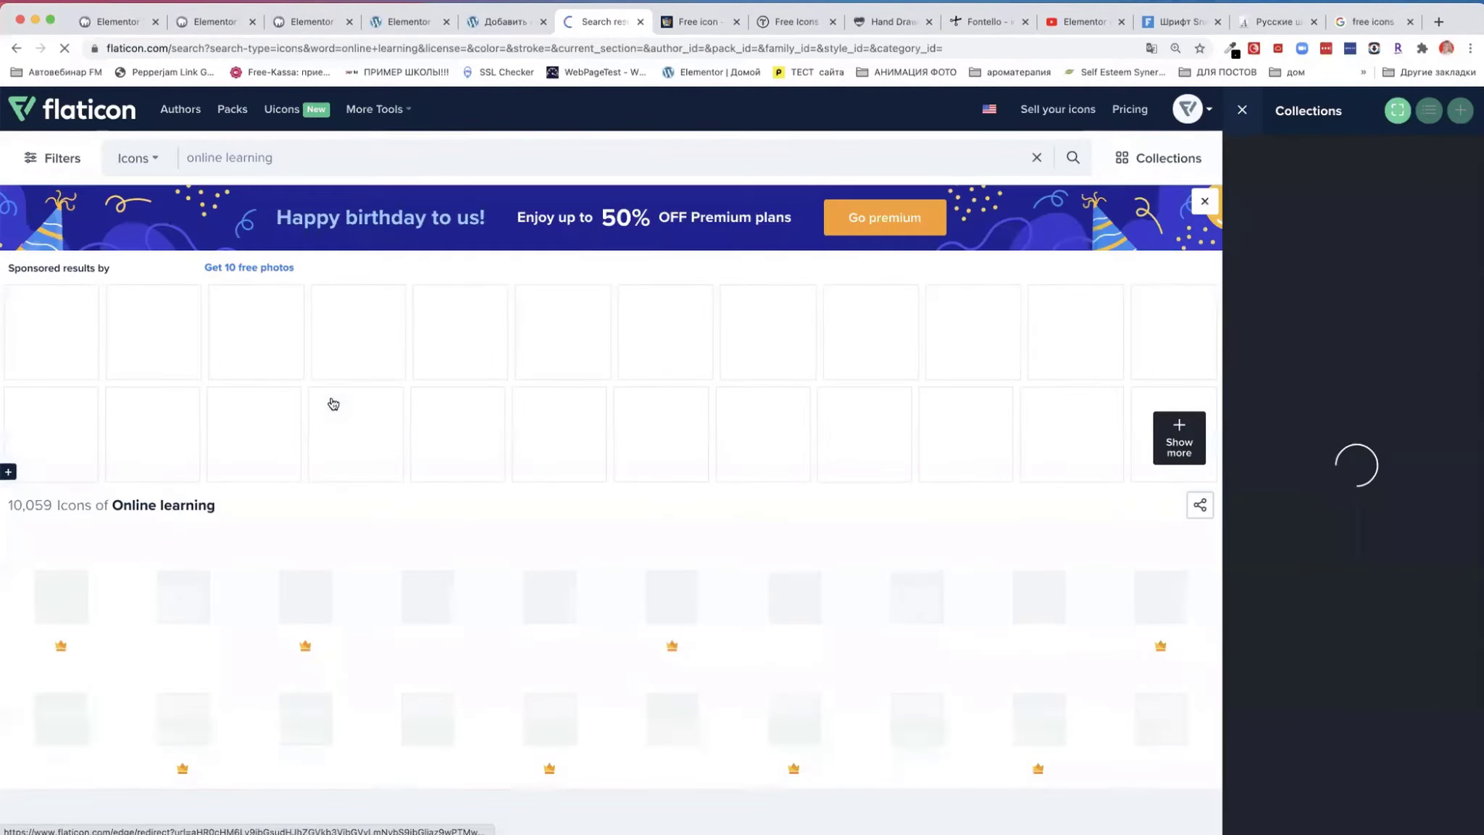
- Look over the individual icon results and switch the online learning search from icons to packs
scroll(438, 566, "down", 1)
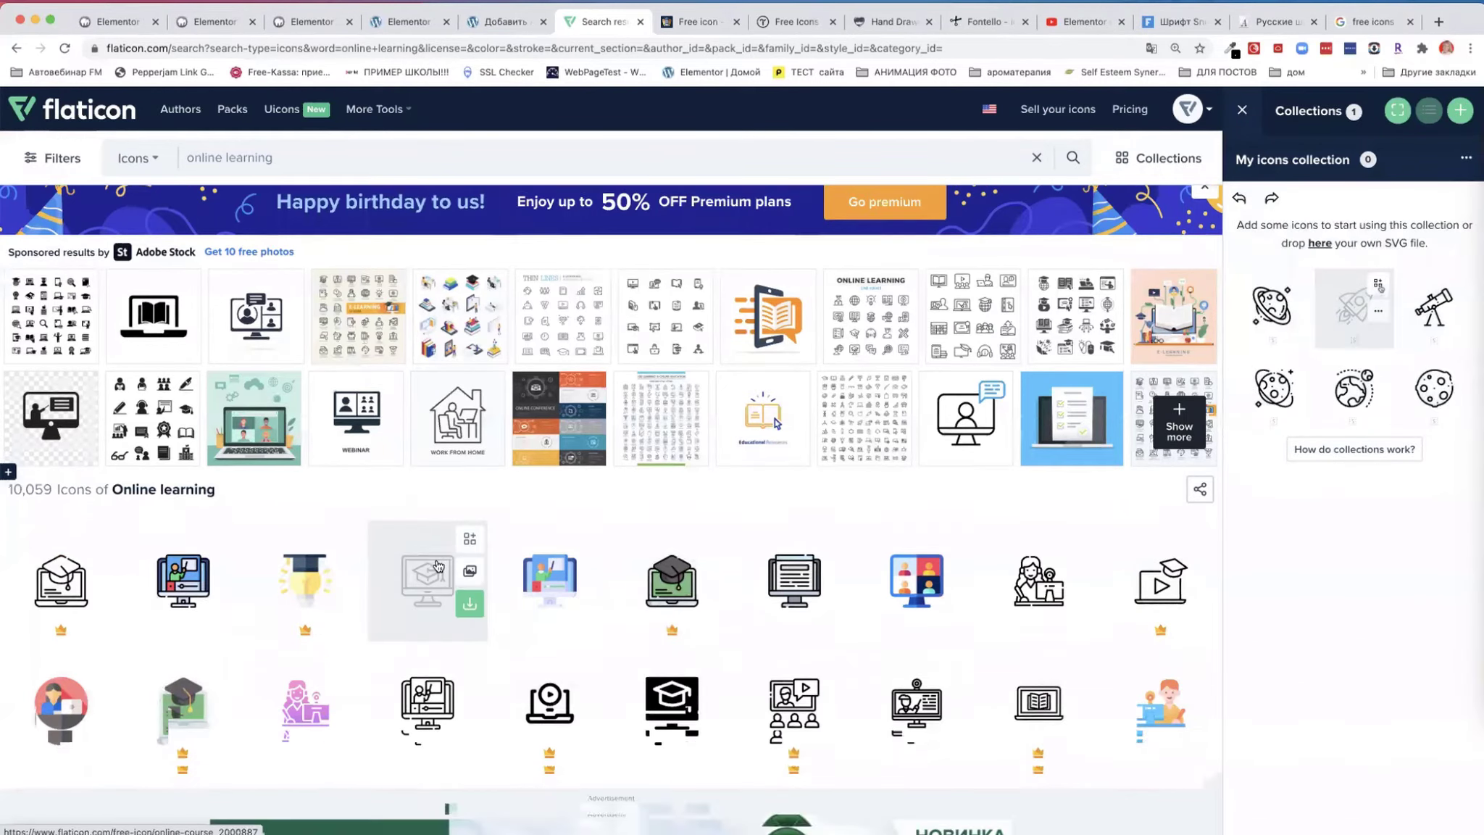
scroll(438, 566, "down", 5)
scroll(735, 285, "up", 5)
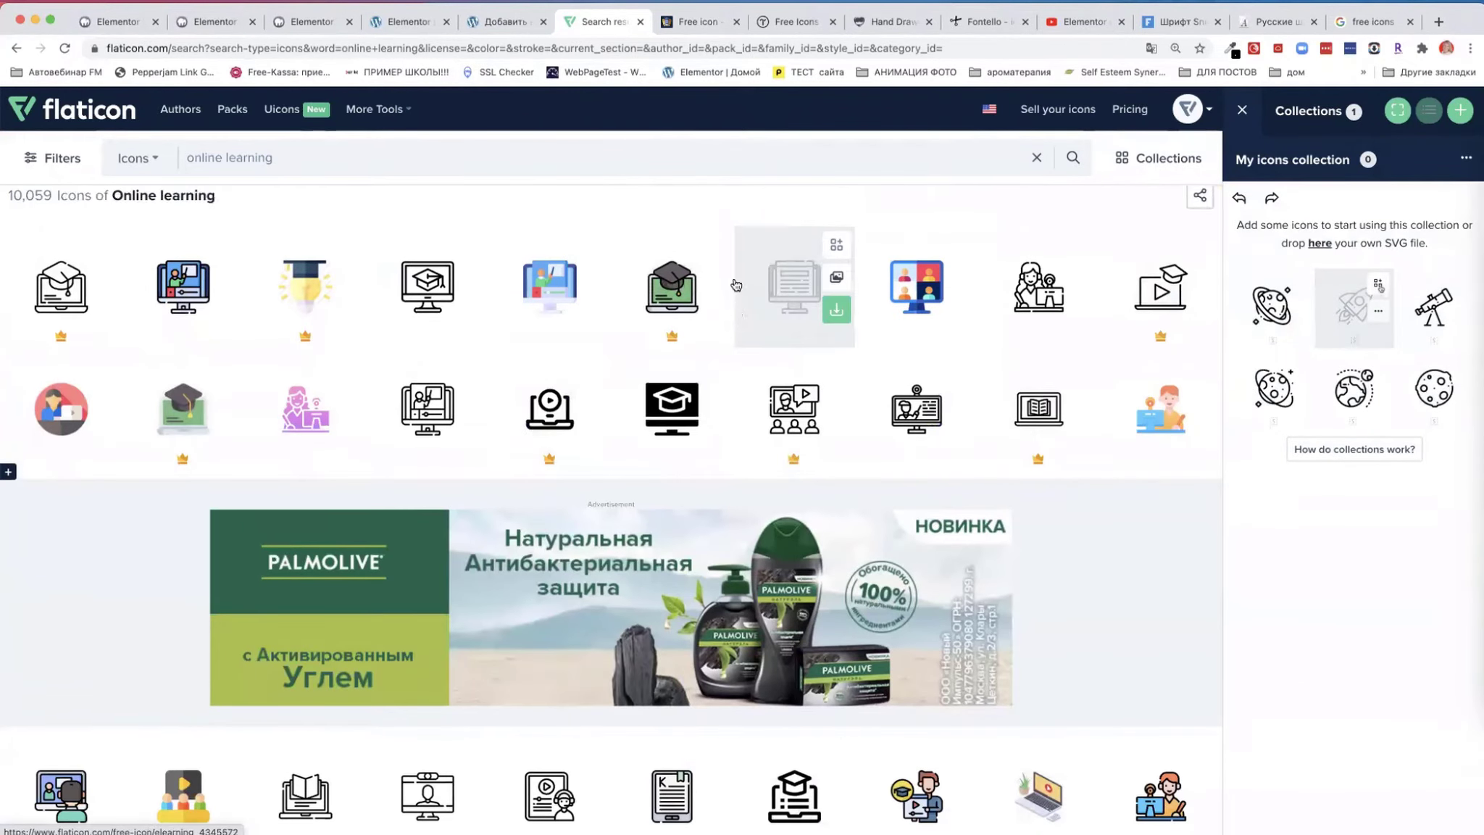
left_click(155, 158)
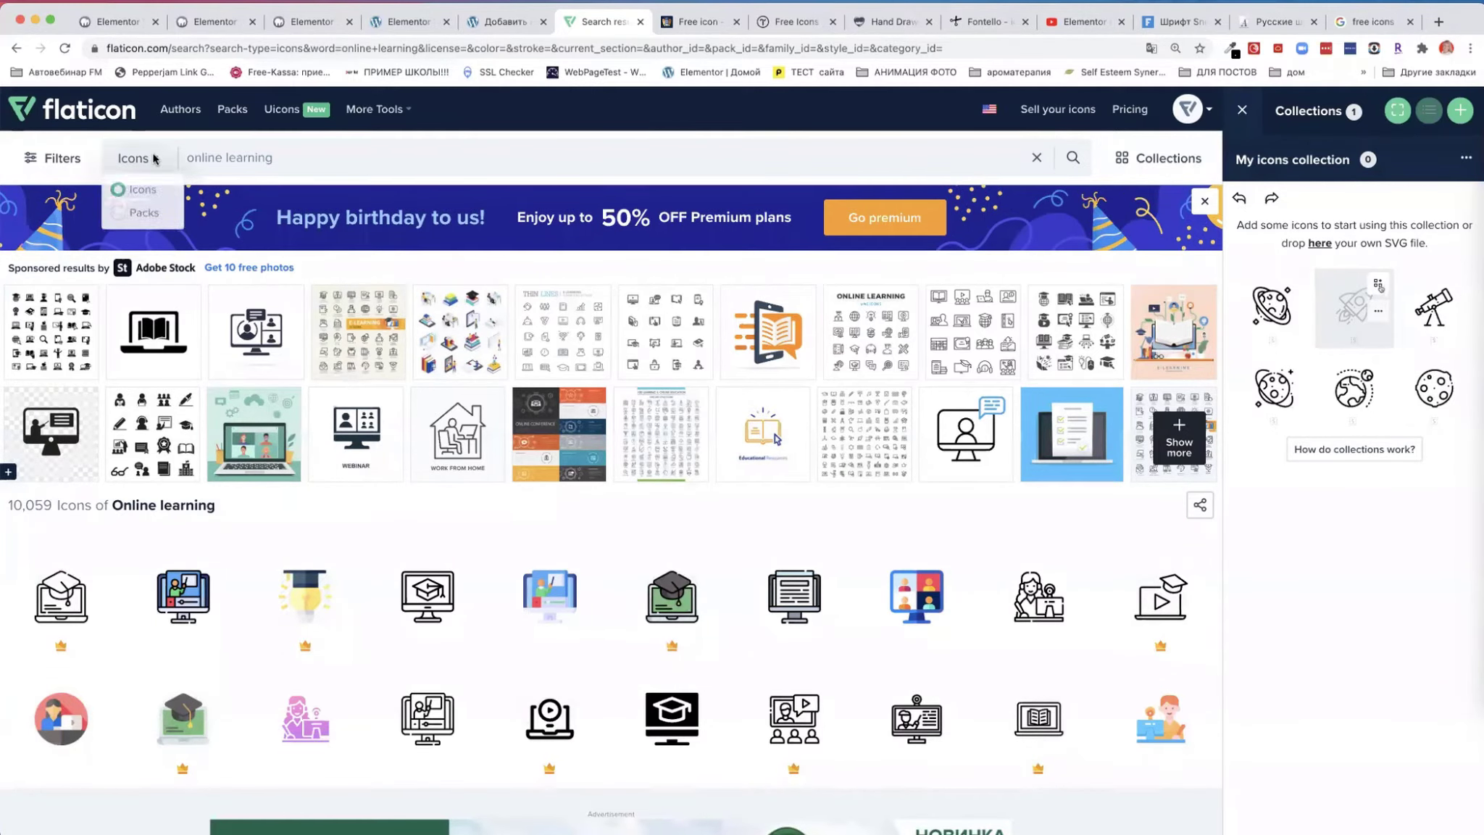
left_click(118, 215)
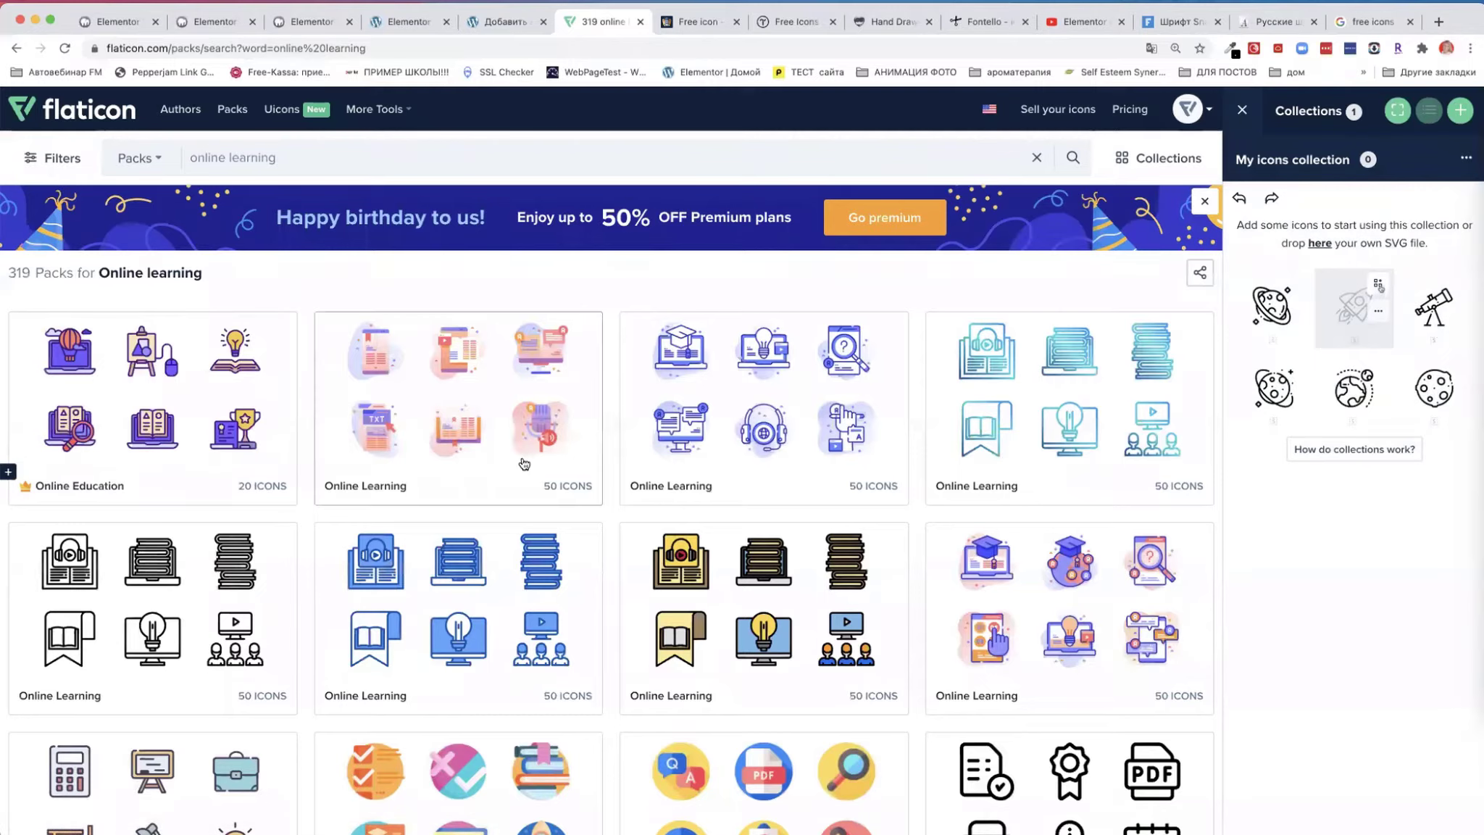
- Examine the online learning icon packs on the first results page, comparing styles and free versus premium sets
scroll(522, 461, "down", 5)
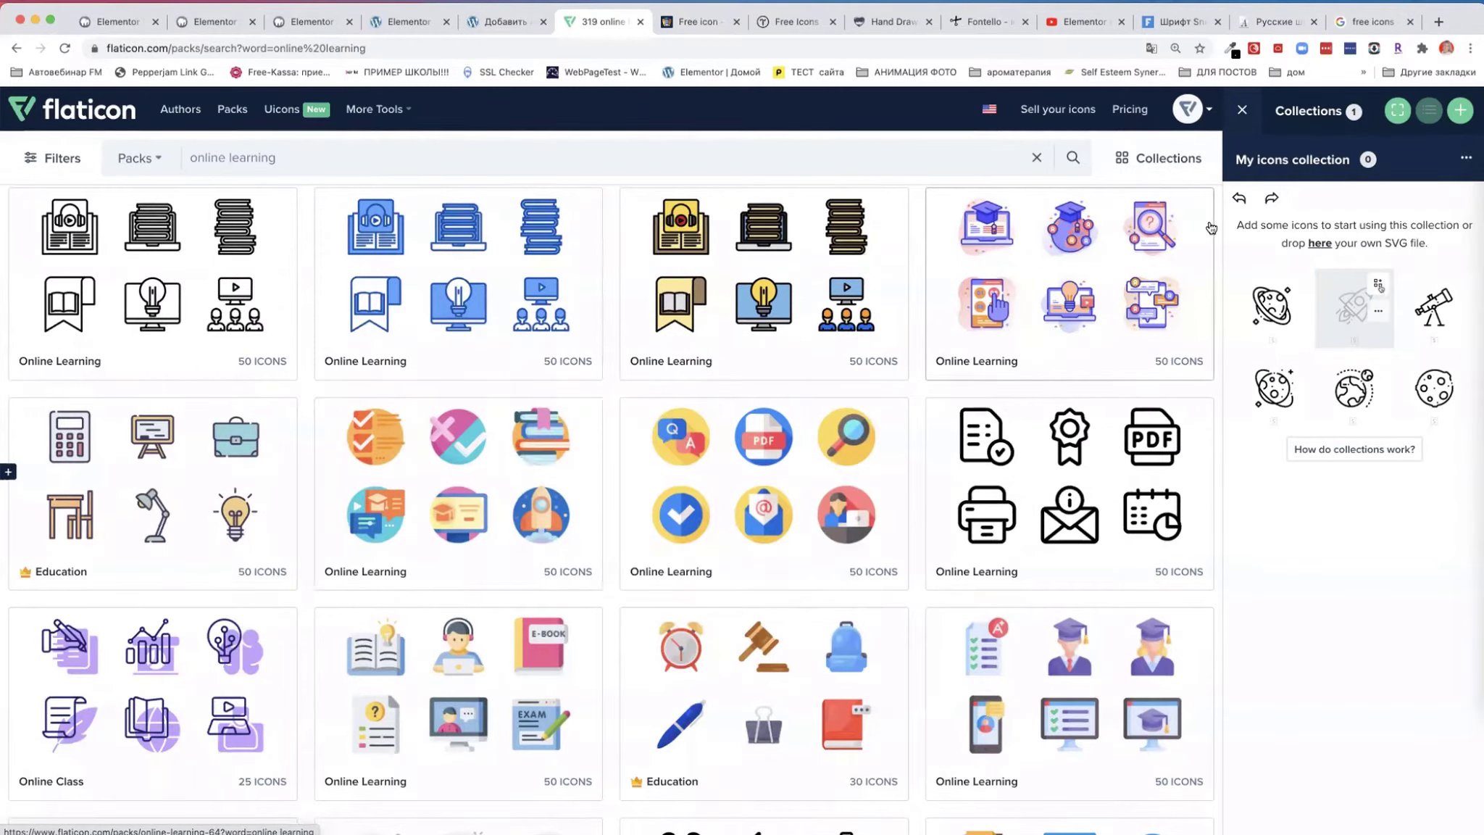
scroll(896, 487, "down", 1)
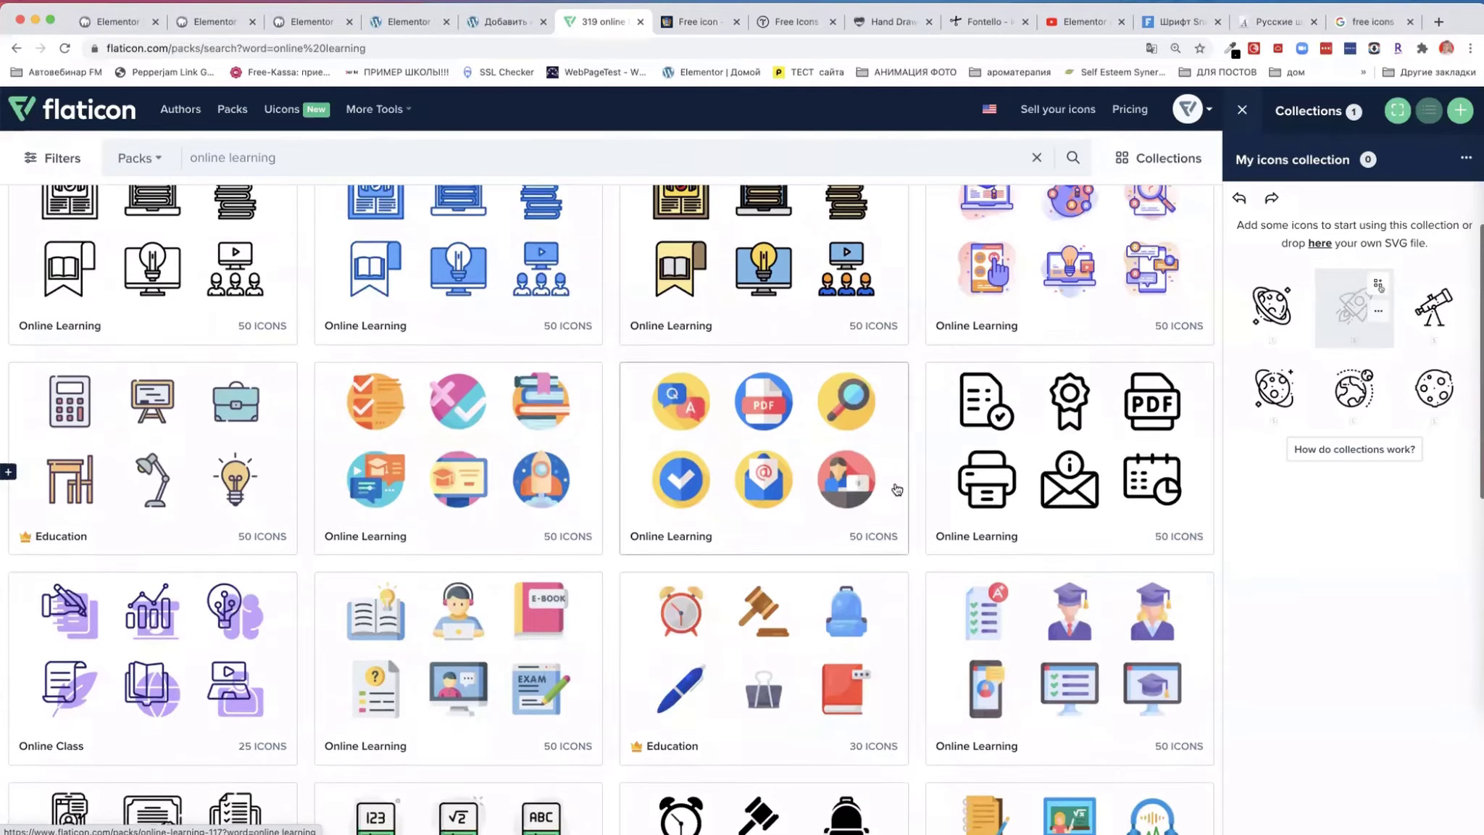
scroll(897, 490, "up", 1)
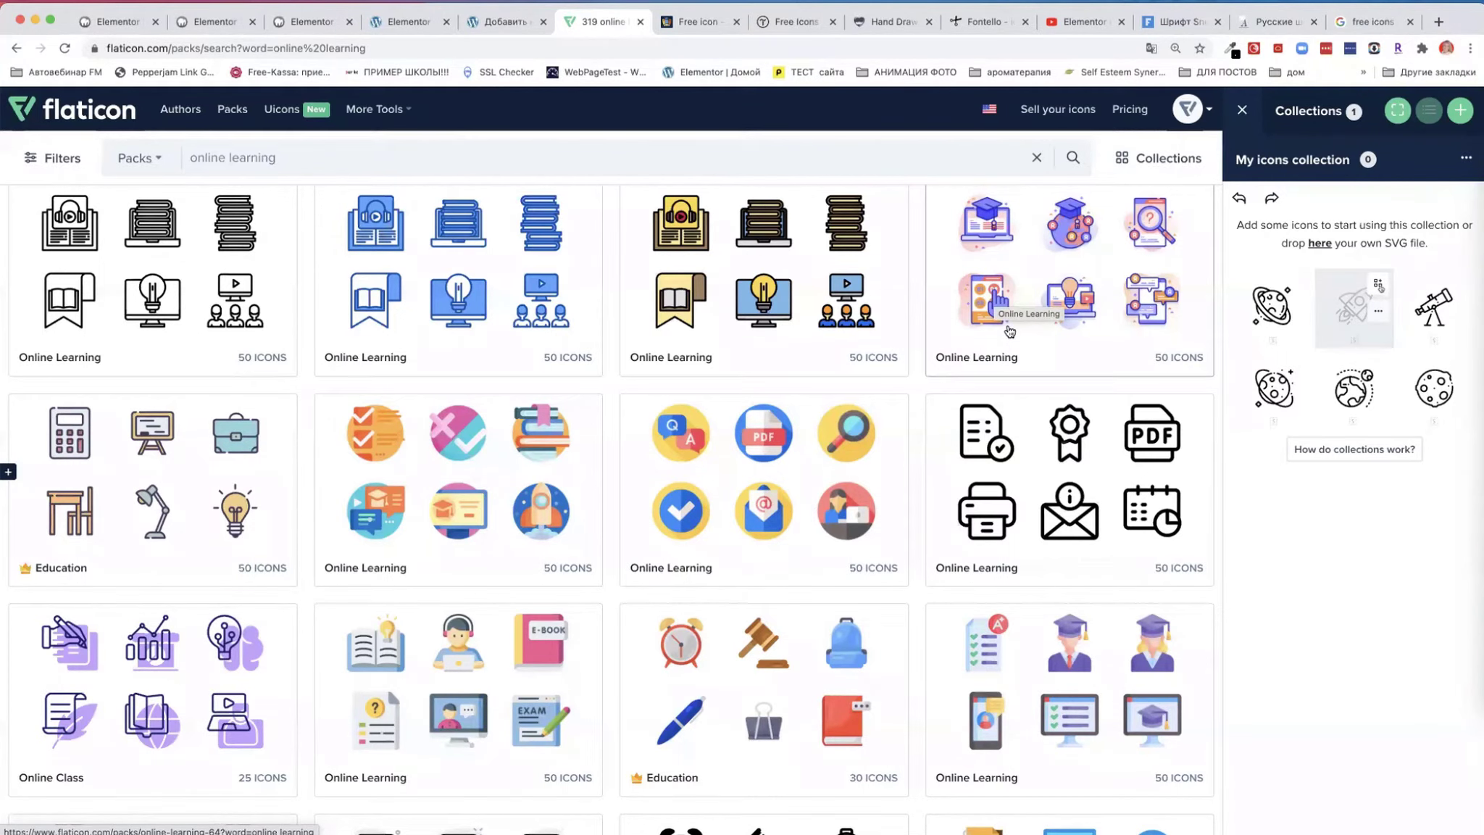
scroll(855, 431, "down", 4)
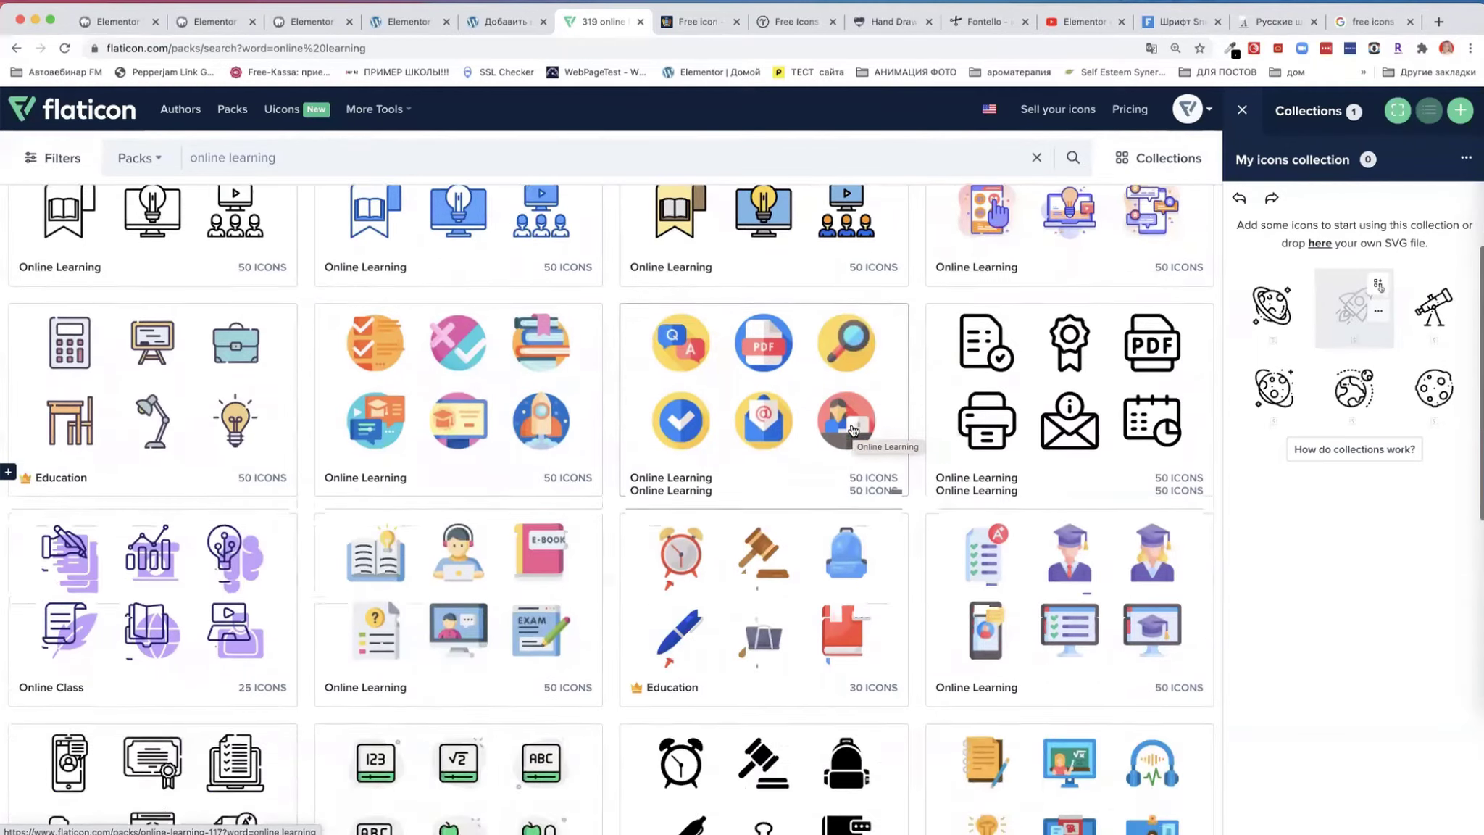
scroll(854, 430, "down", 3)
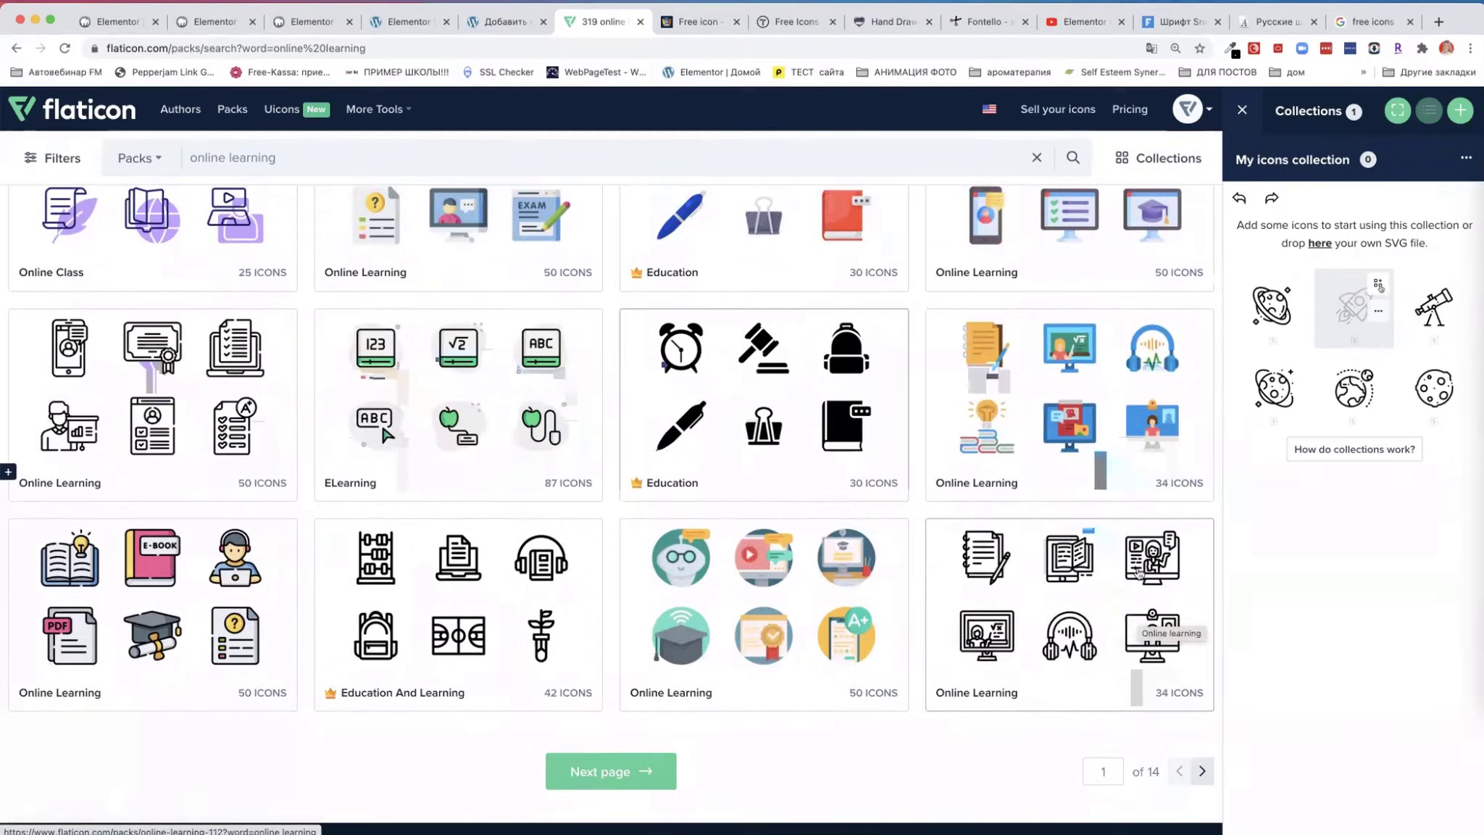
- Open the black outline Online Learning pack with 34 icons and look through all of its icons
left_click(1091, 576)
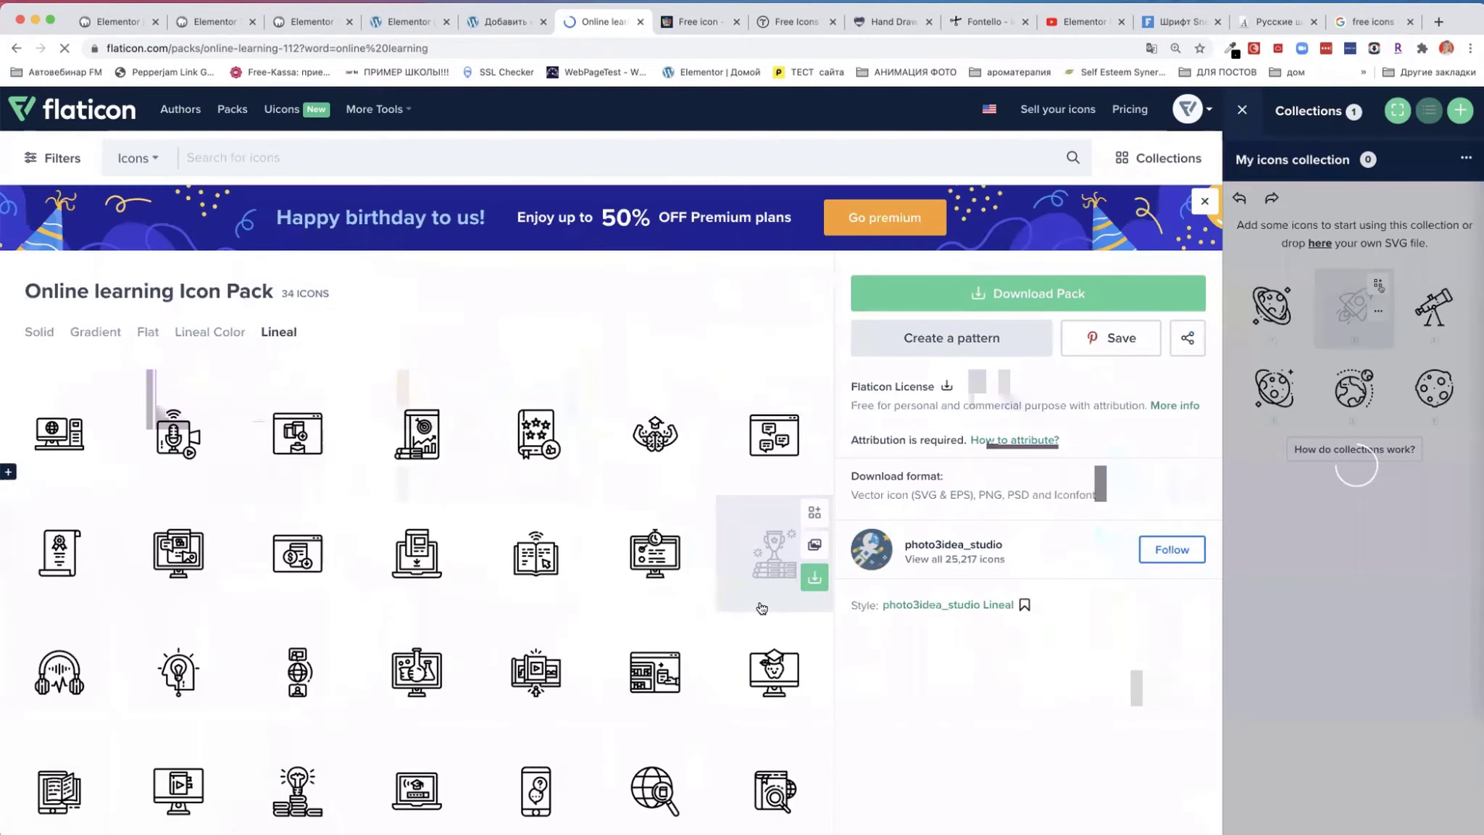
scroll(533, 608, "down", 5)
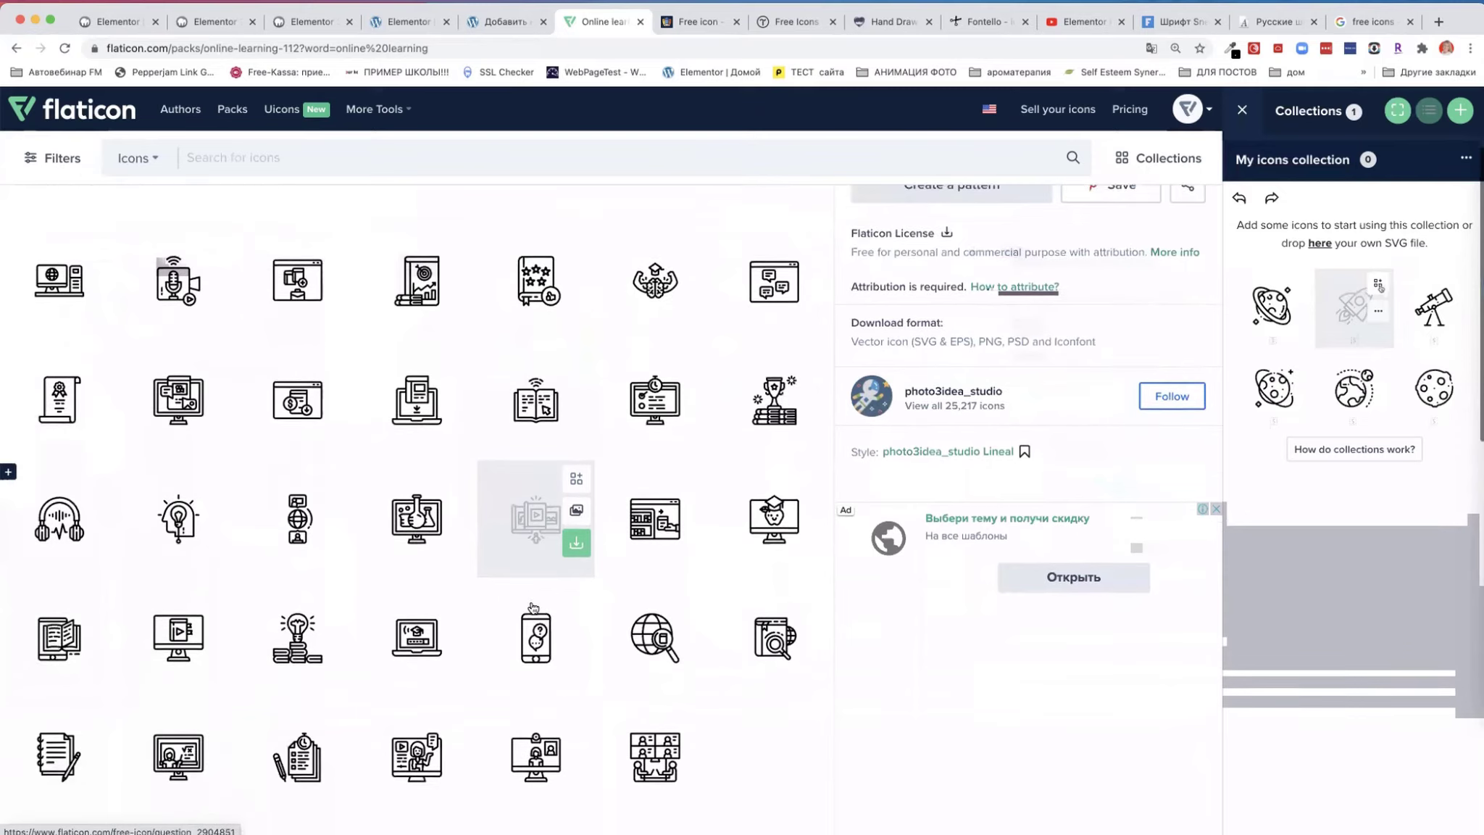
scroll(533, 607, "up", 5)
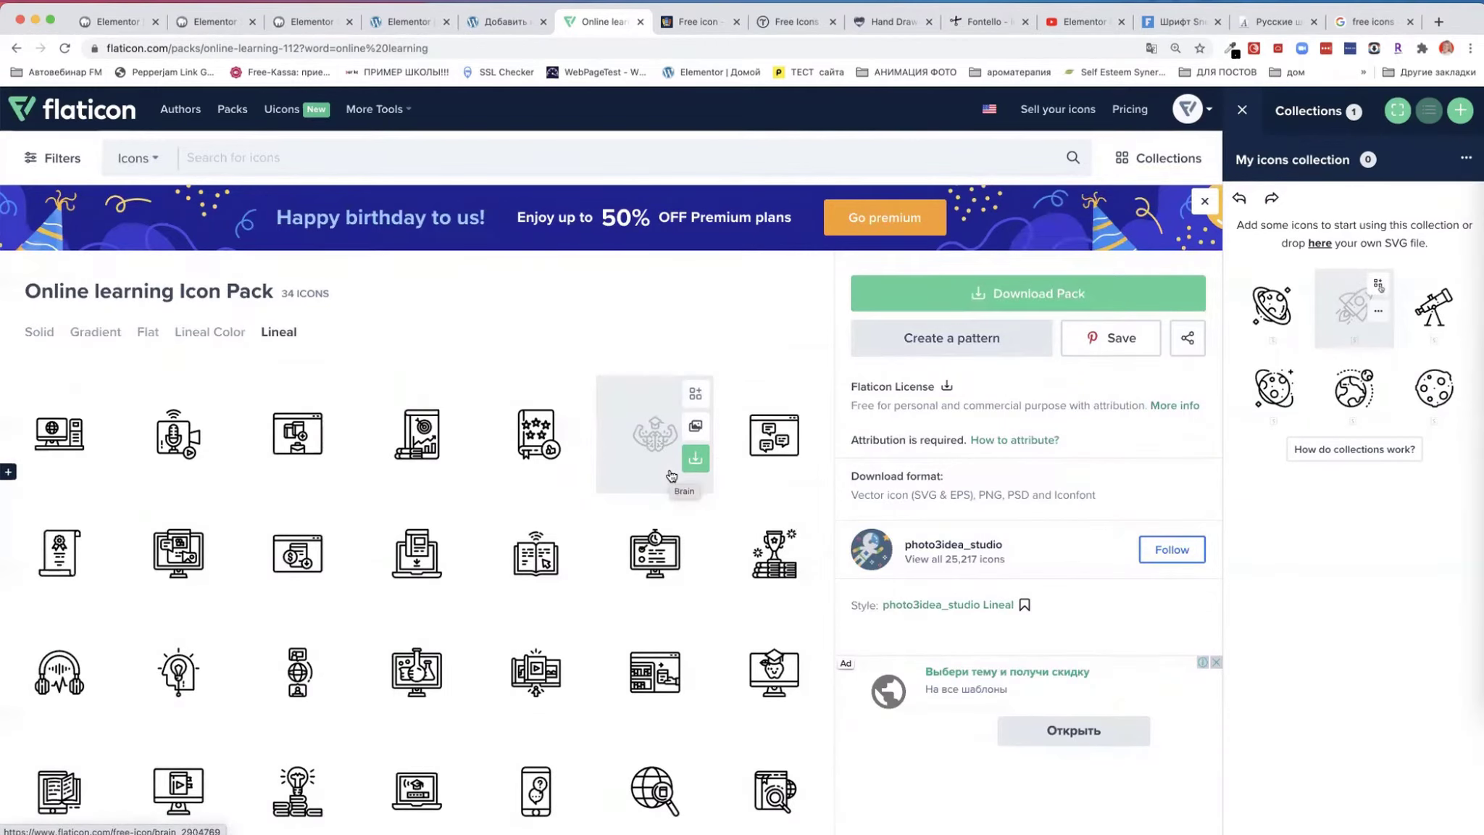
scroll(672, 475, "down", 3)
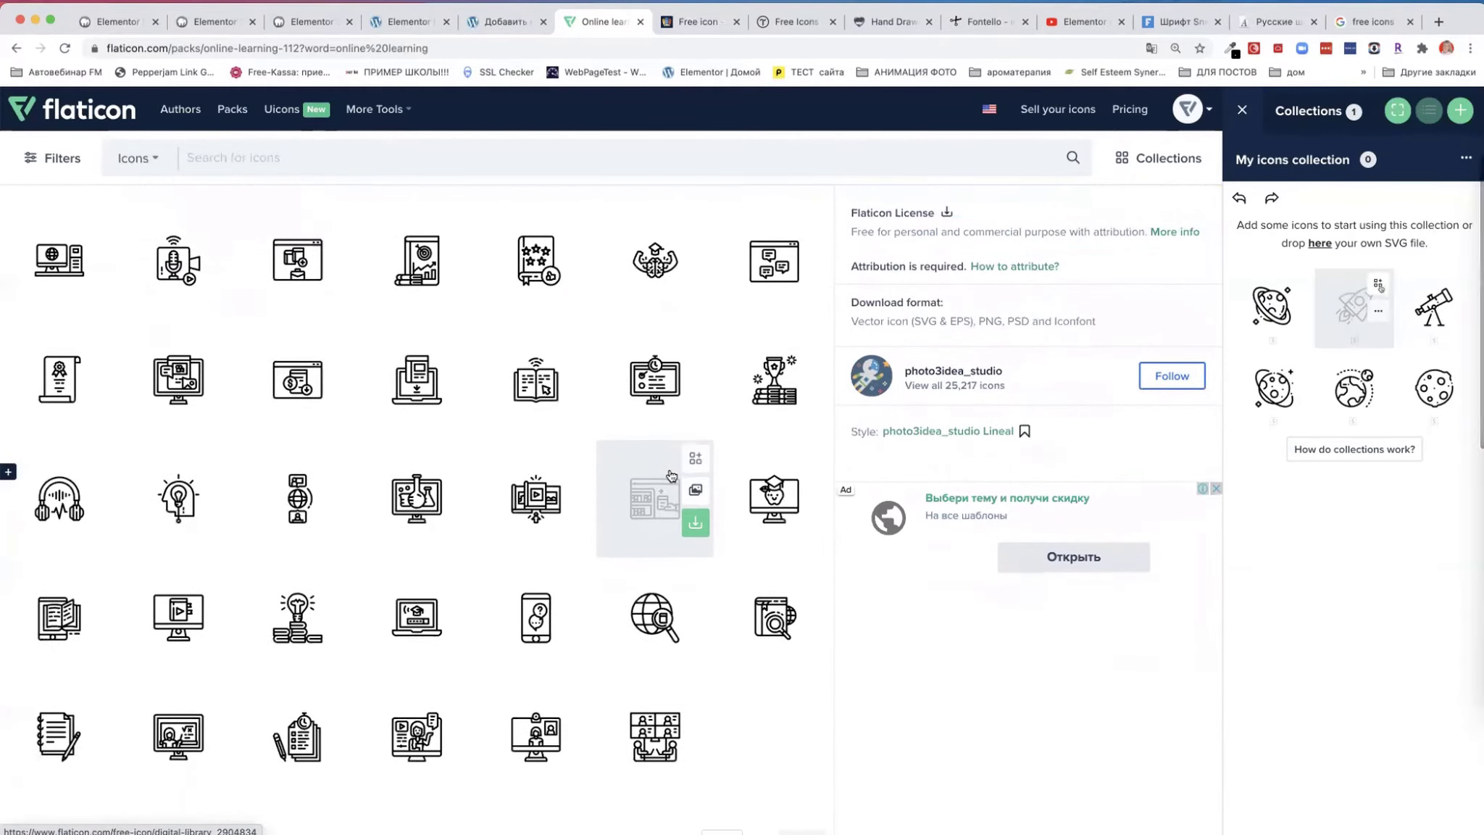
scroll(672, 475, "up", 3)
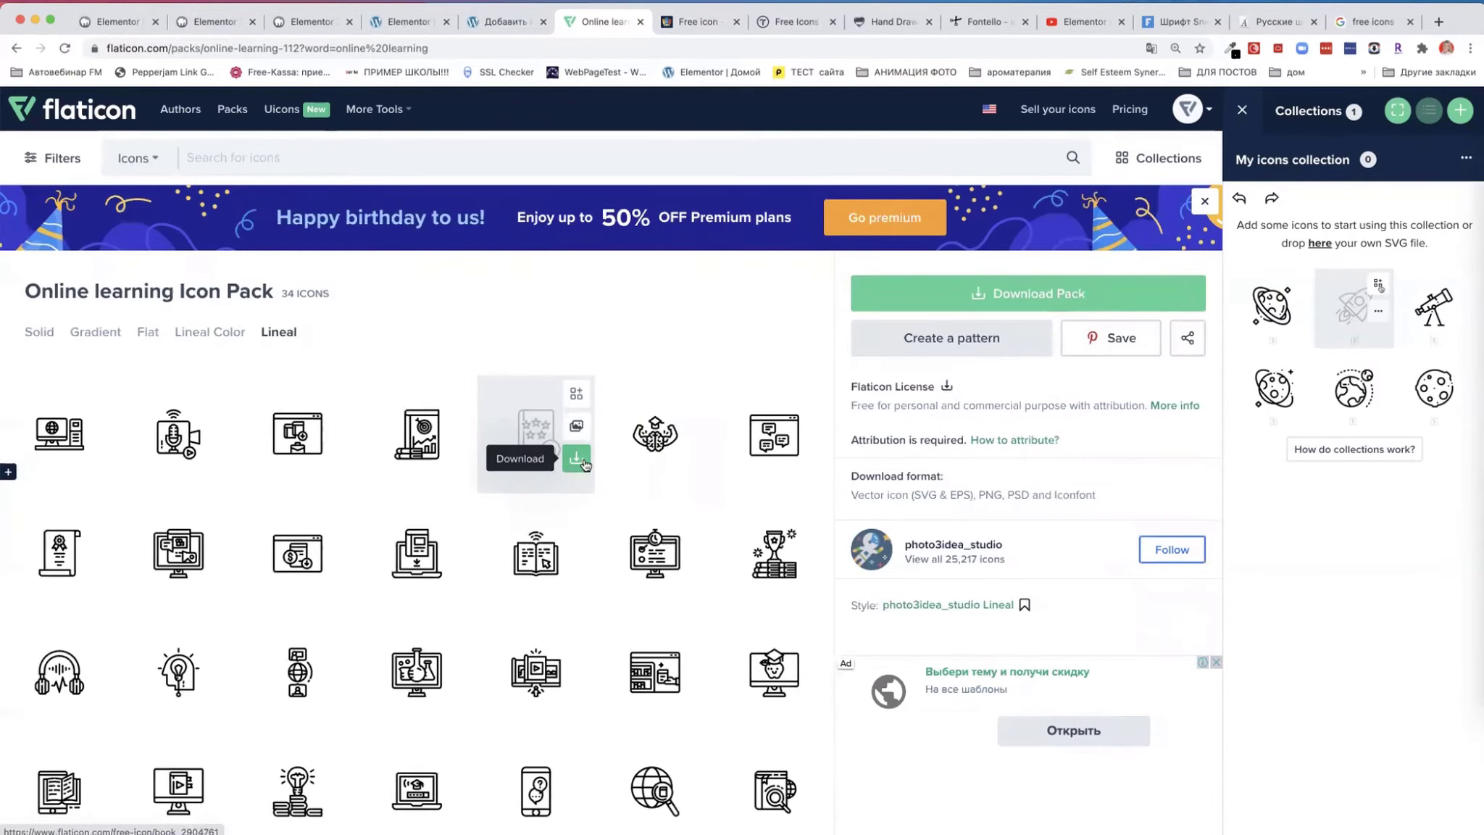
- Check the download options for the pack's Book icon, close them and return to the online learning pack results
left_click(577, 461)
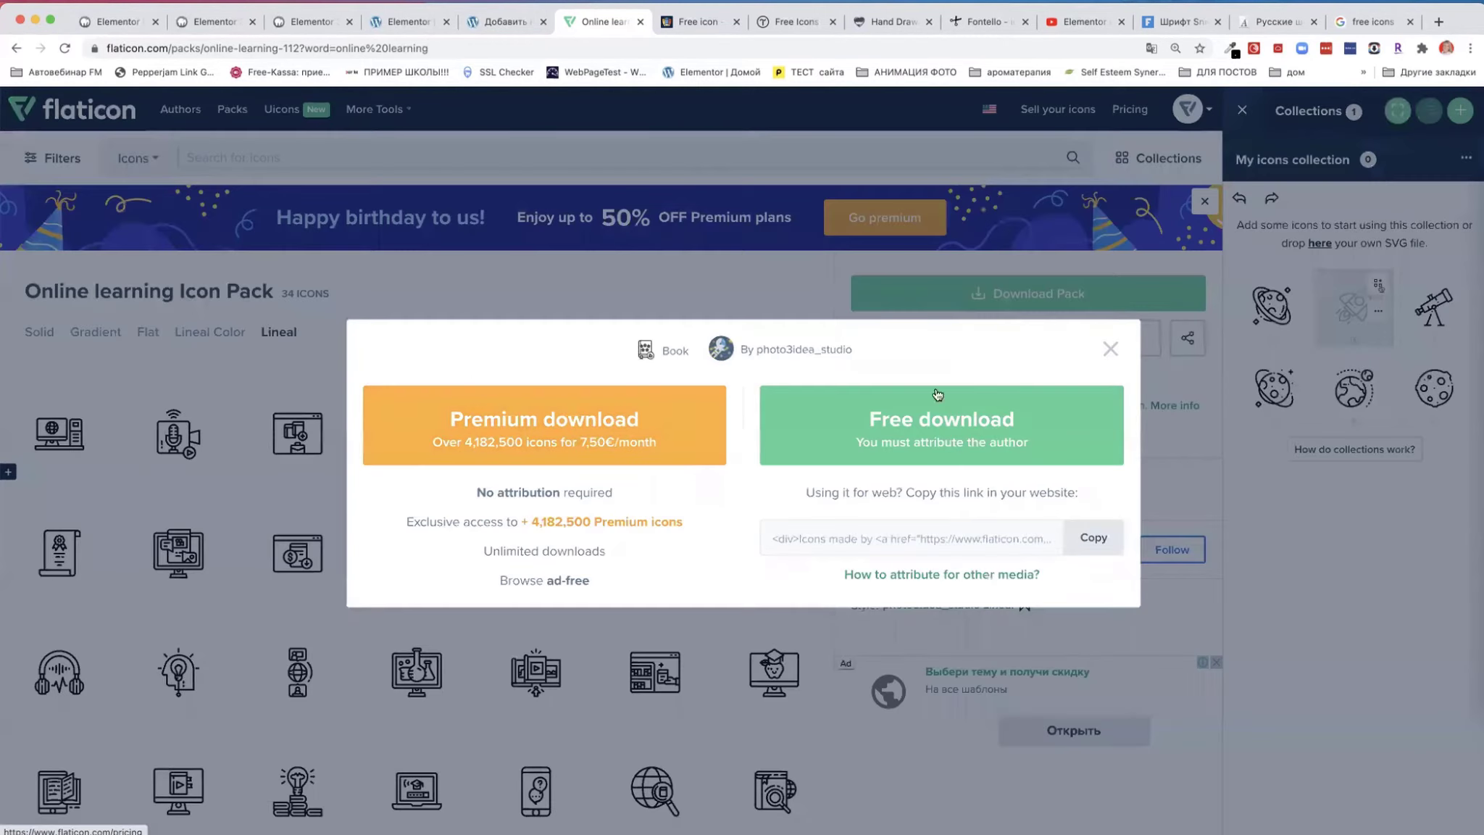
left_click(1110, 350)
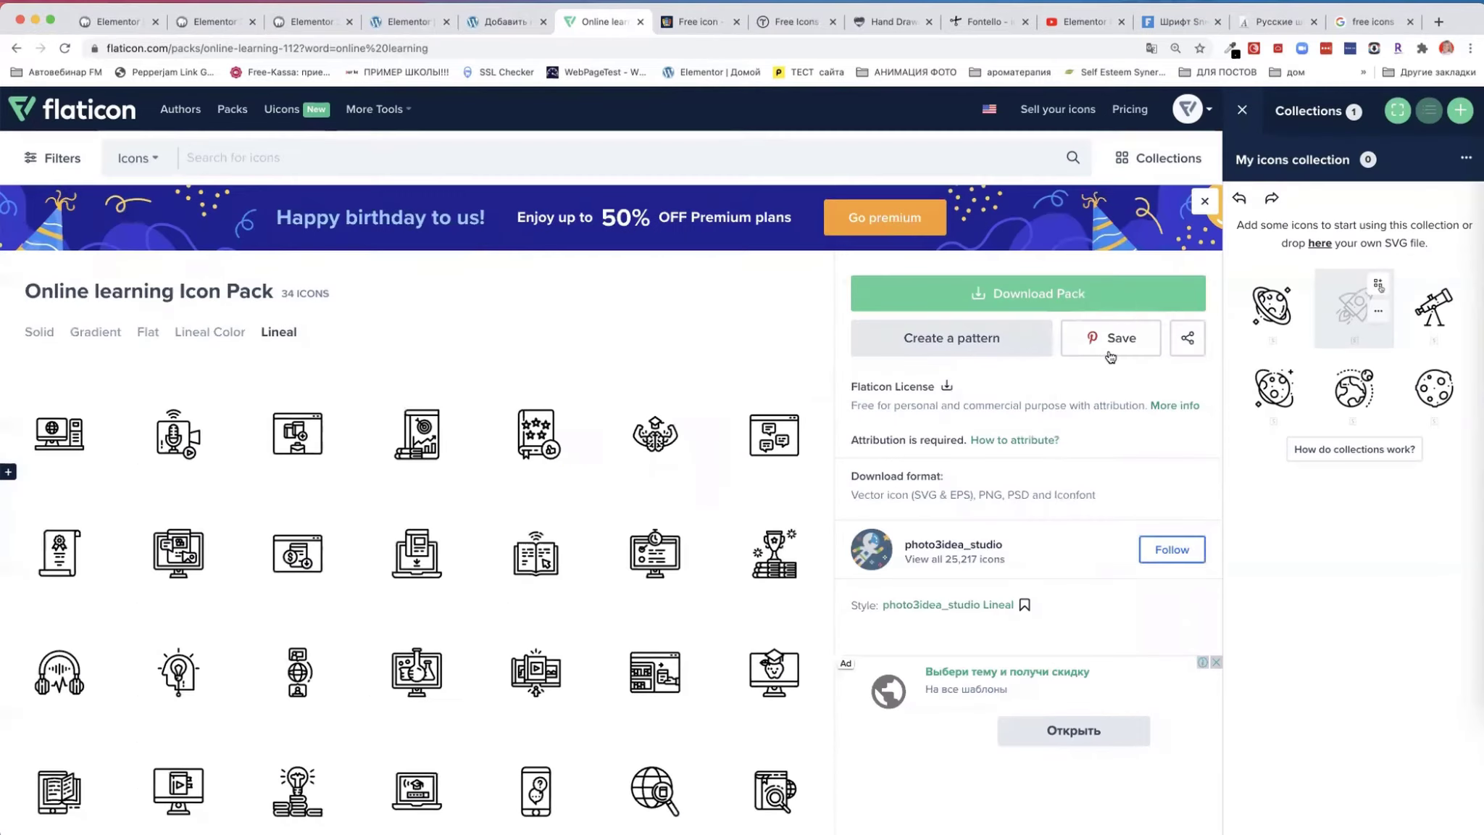
left_click(16, 48)
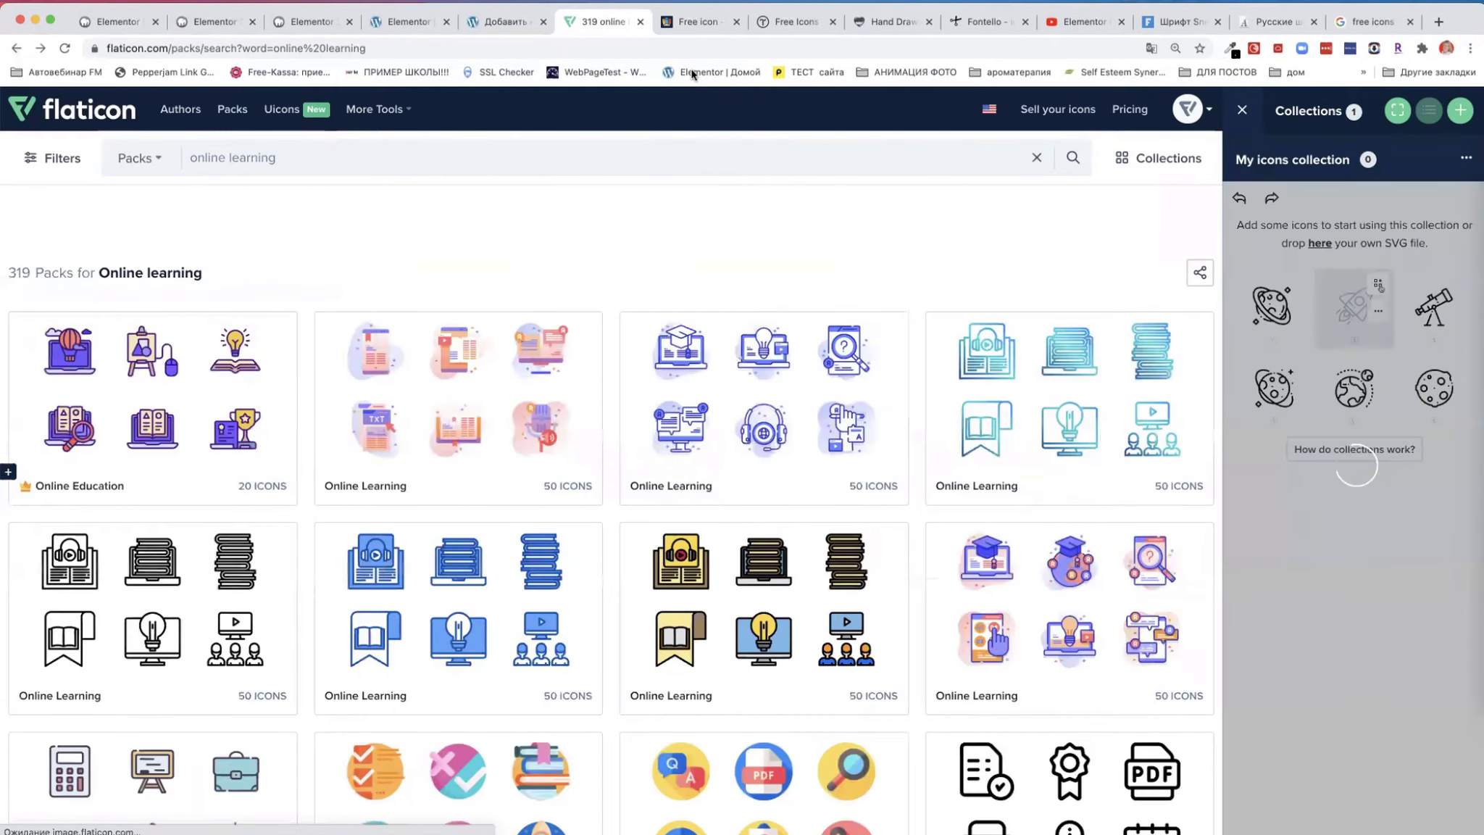
- Switch to freeicons.io and look over the recent icon sets
left_click(688, 26)
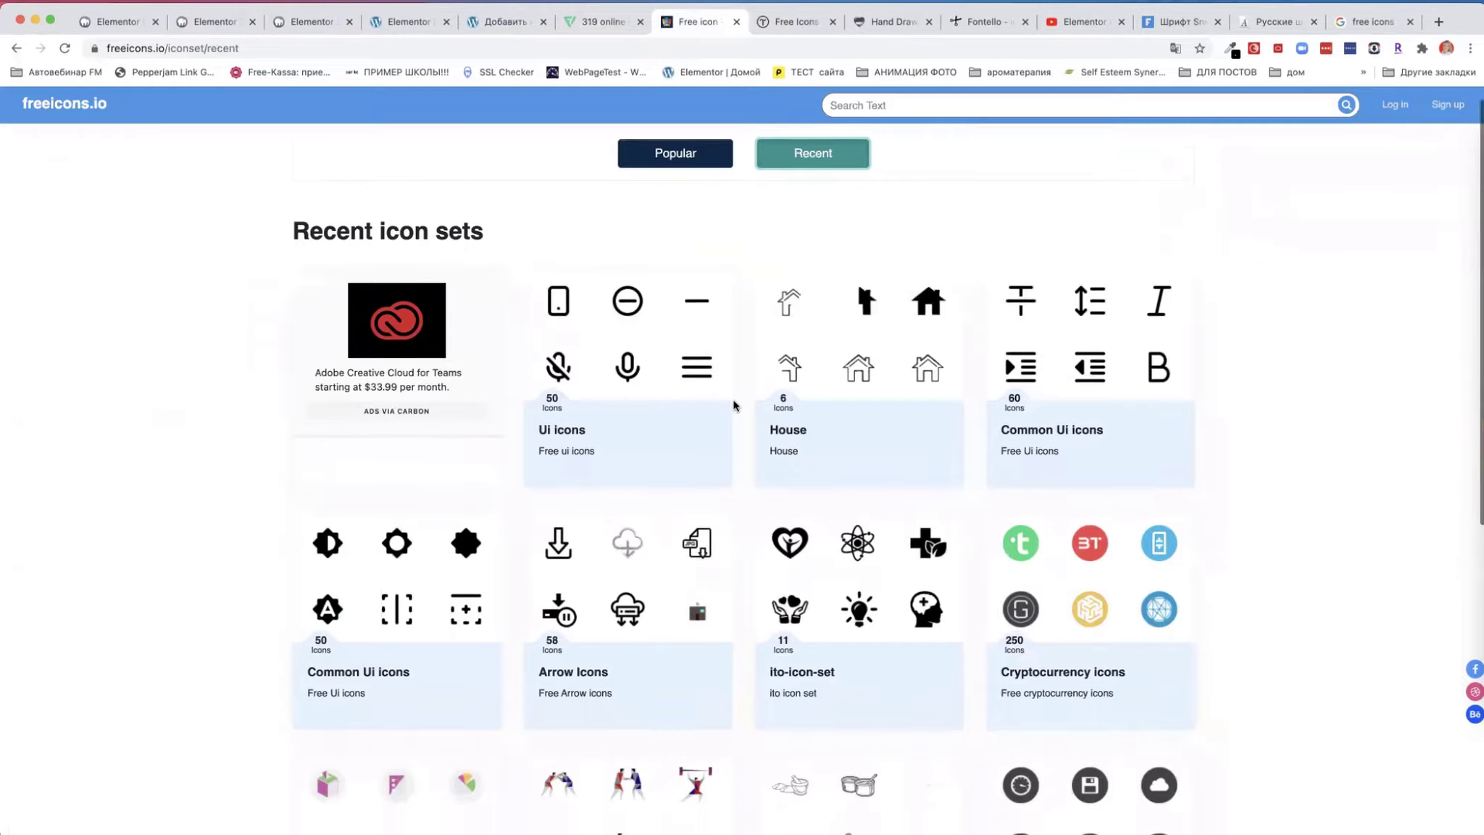
scroll(734, 406, "down", 6)
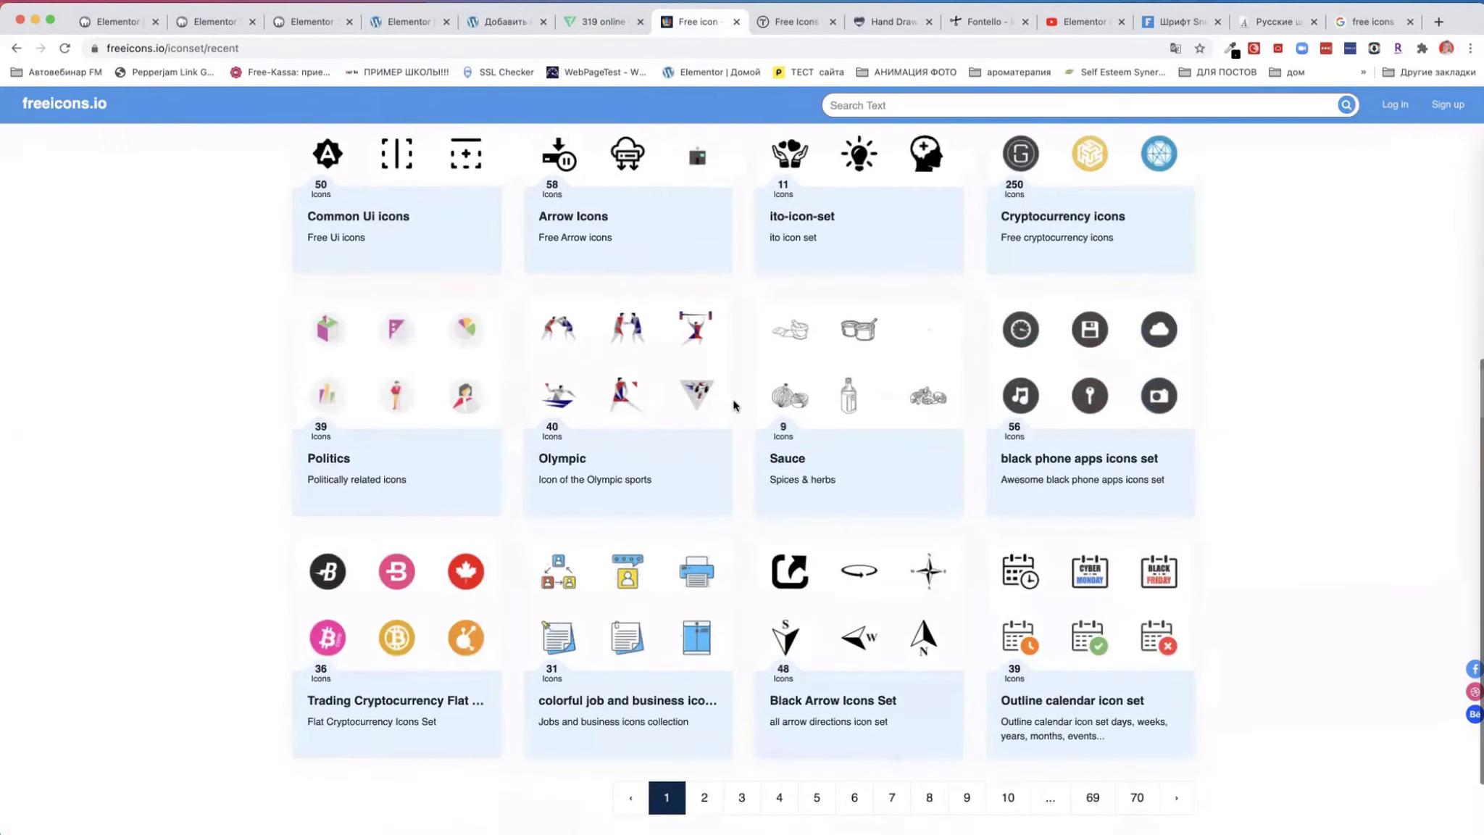
scroll(734, 405, "up", 6)
- Switch to Tilda Icons and examine the free landing-page sets, from Education through the store set to Wedding agency
left_click(797, 23)
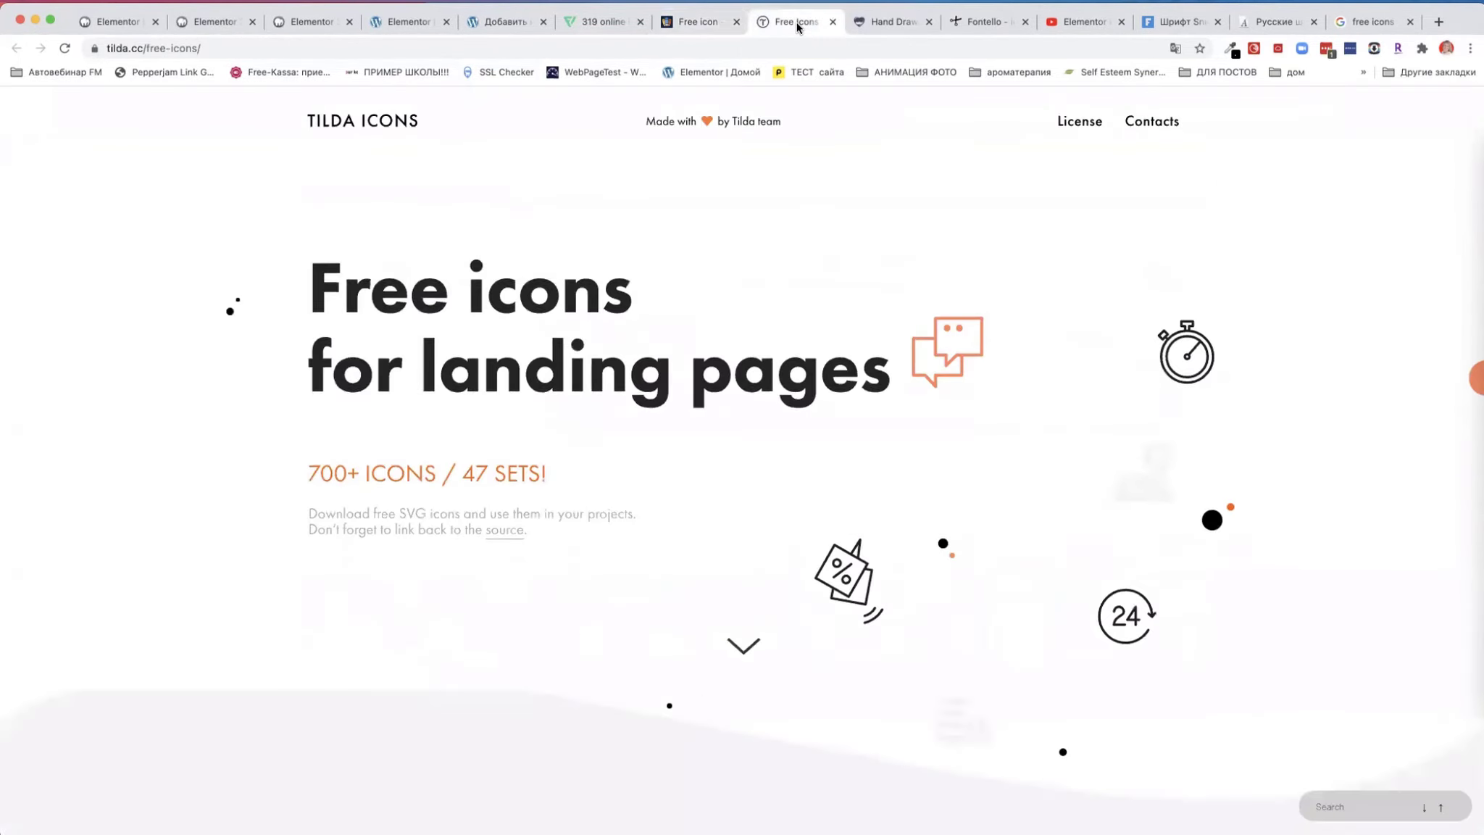
scroll(565, 356, "down", 6)
scroll(565, 355, "down", 15)
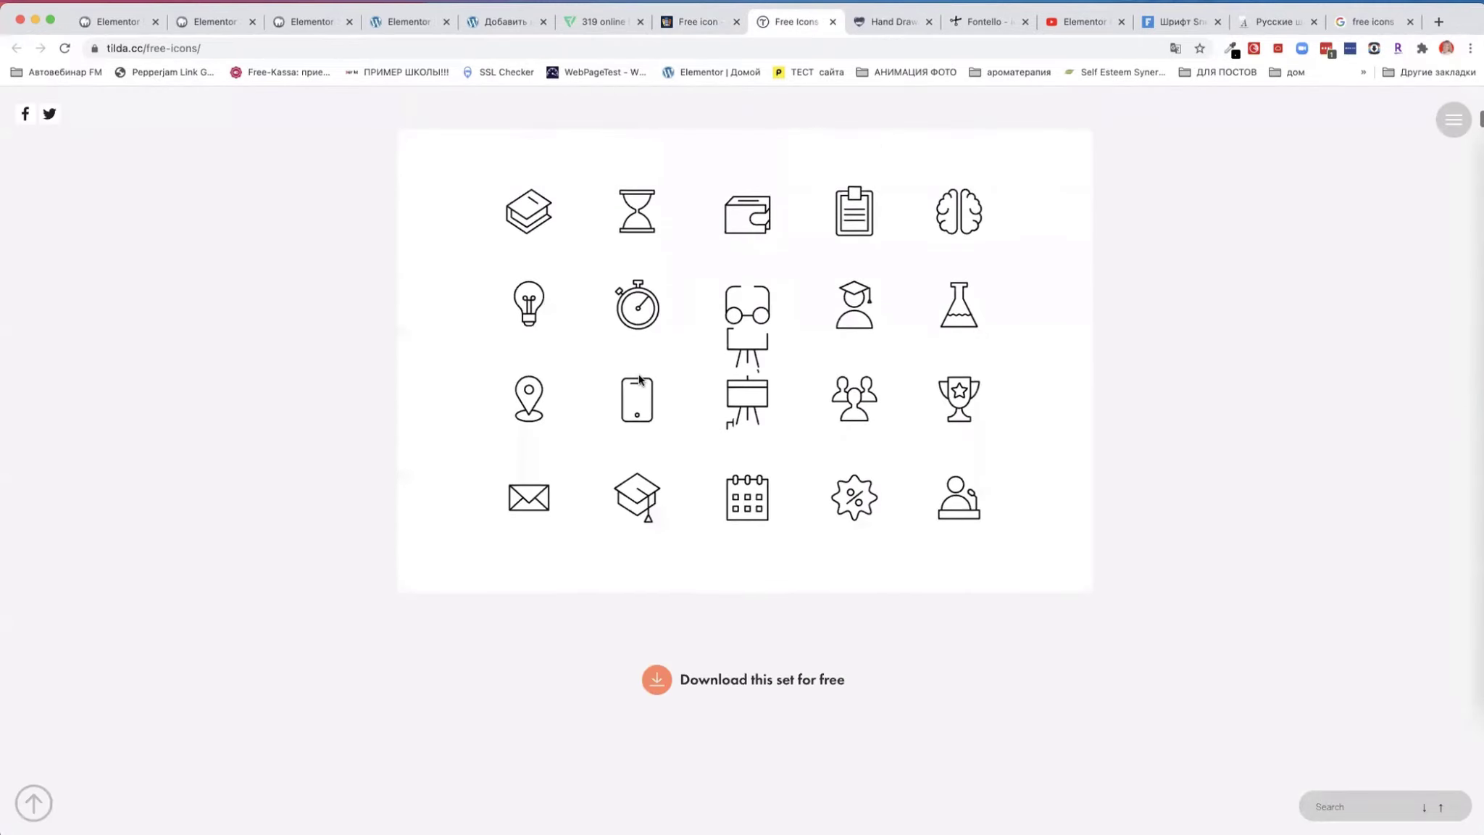
scroll(639, 379, "up", 2)
left_click_drag(665, 127, 844, 132)
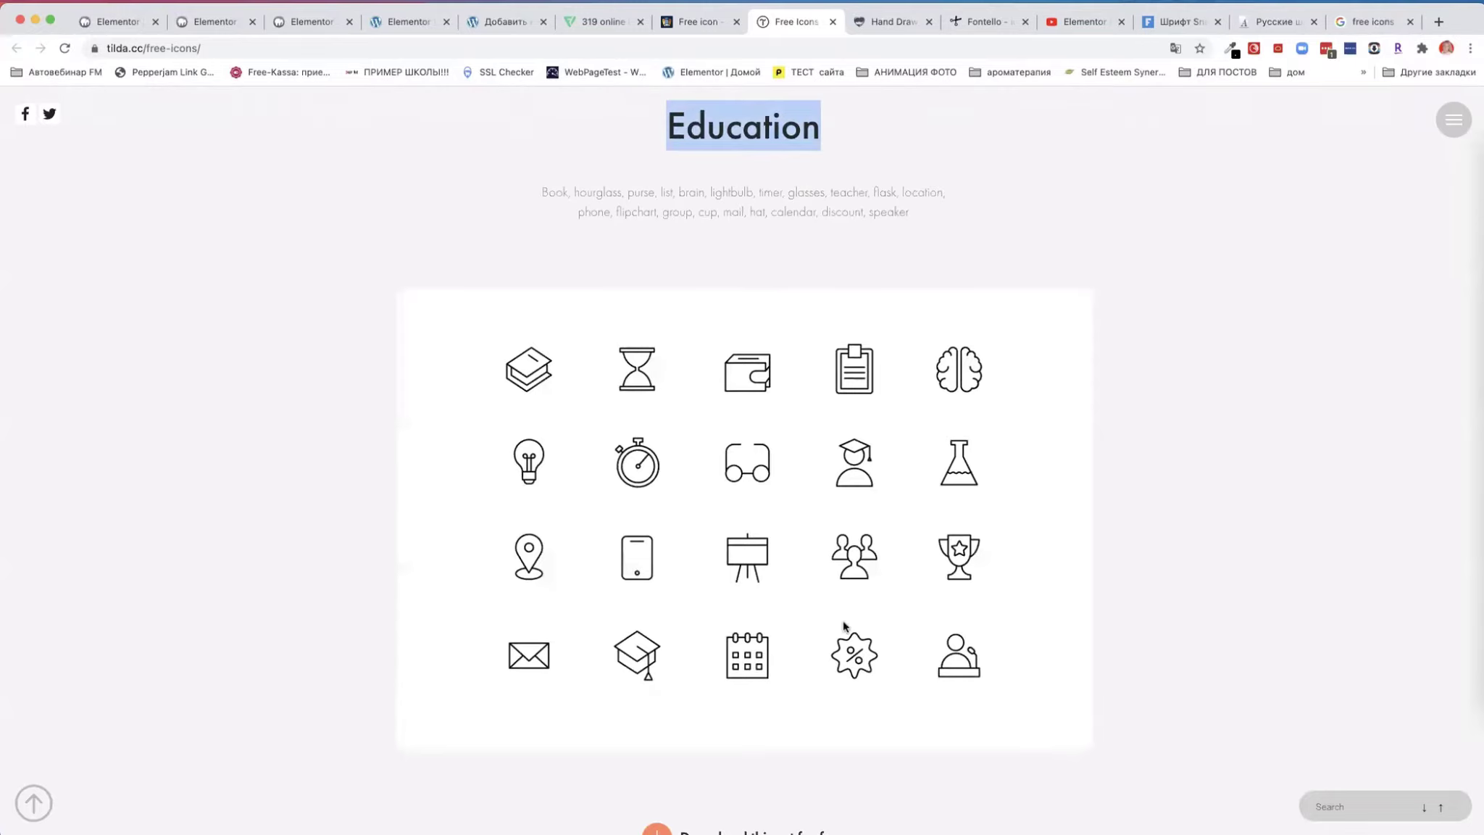
scroll(828, 635, "down", 8)
scroll(818, 613, "down", 8)
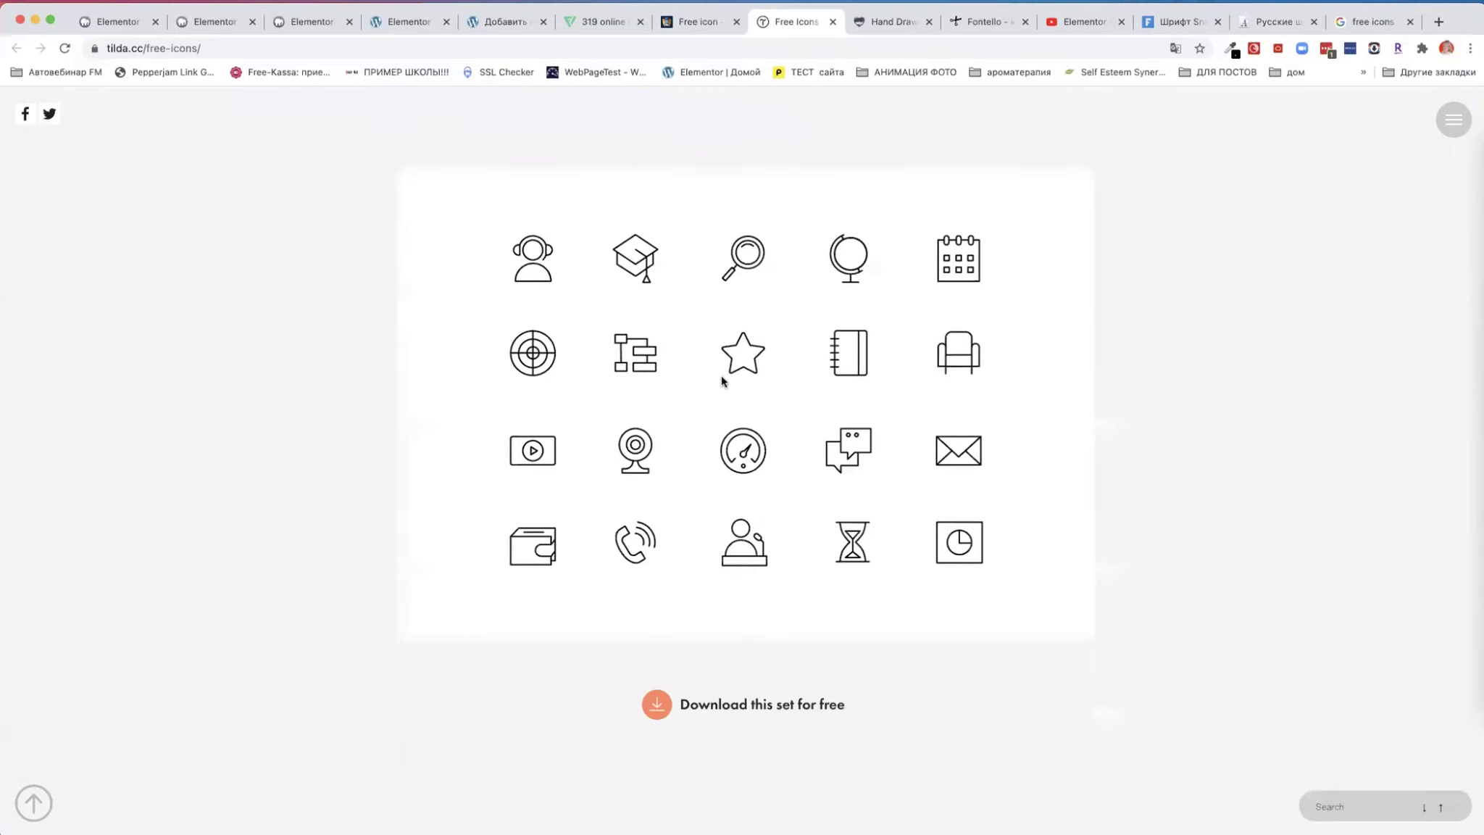
scroll(721, 381, "down", 10)
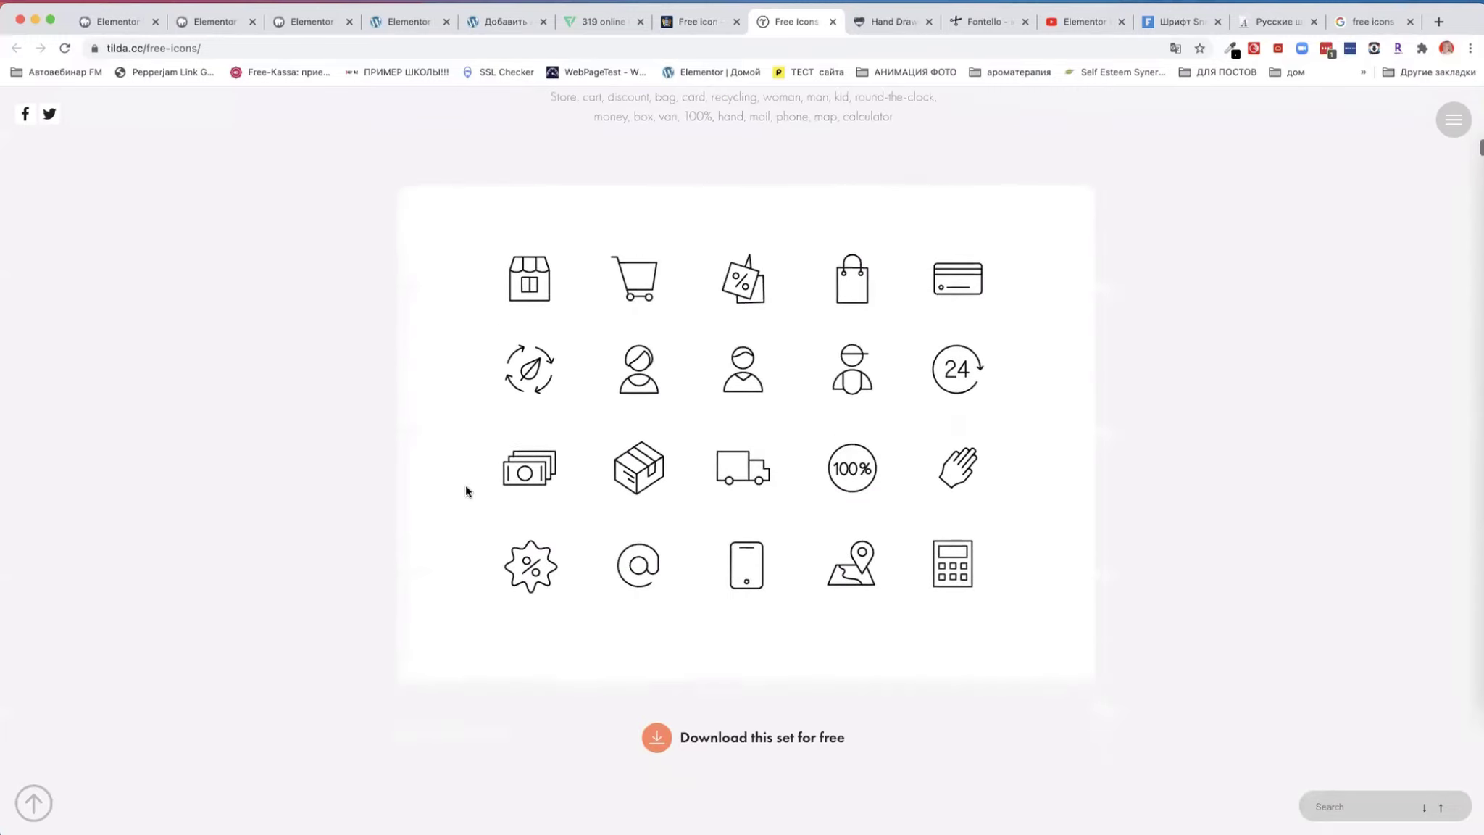
scroll(757, 399, "down", 10)
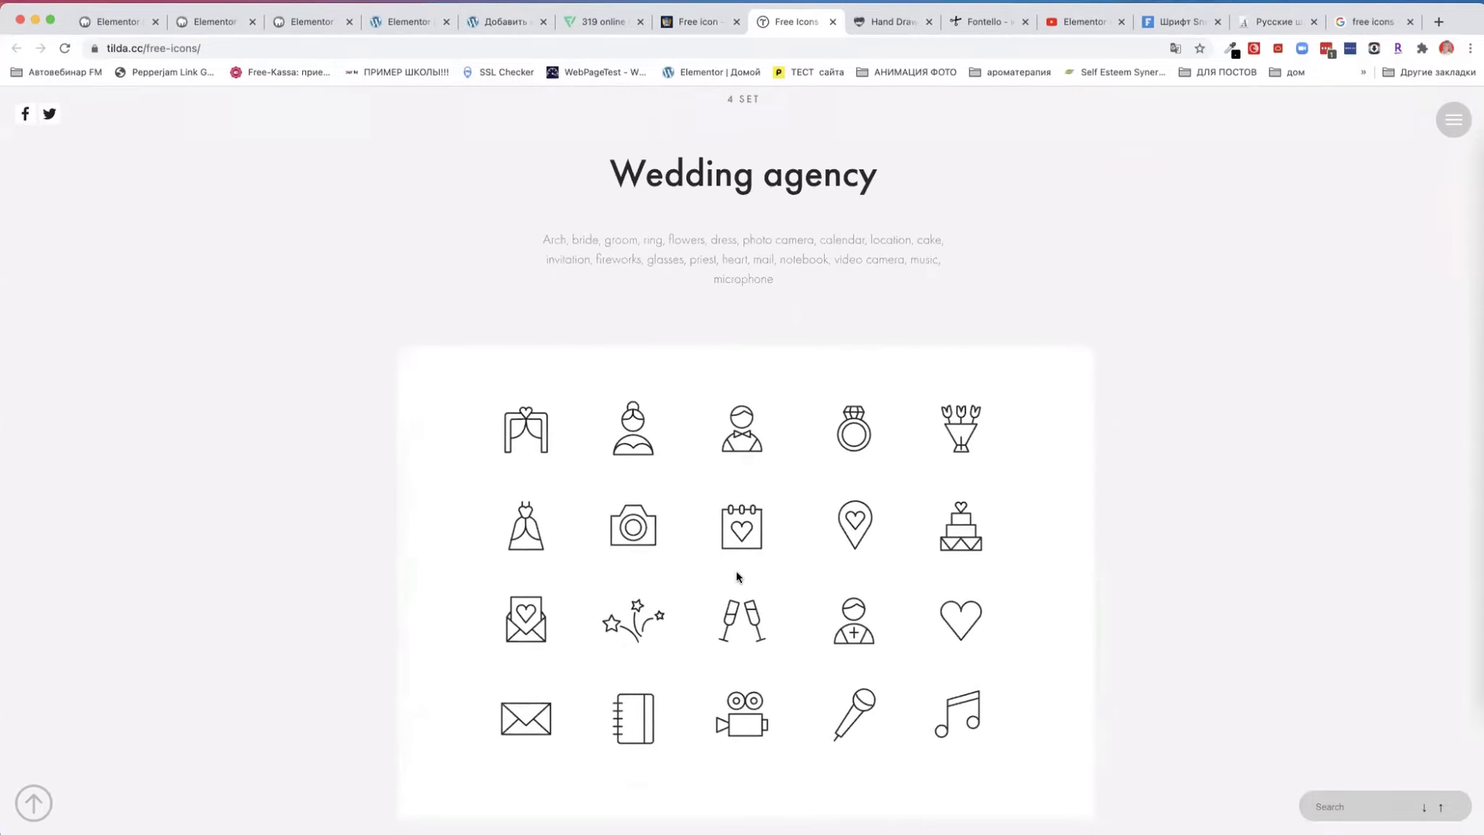
- Read Tilda's terms of use and highlight the attribution text "Icons are provided by Tilda Publishing"
scroll(736, 576, "up", 20)
scroll(737, 576, "down", 3)
scroll(737, 576, "down", 5)
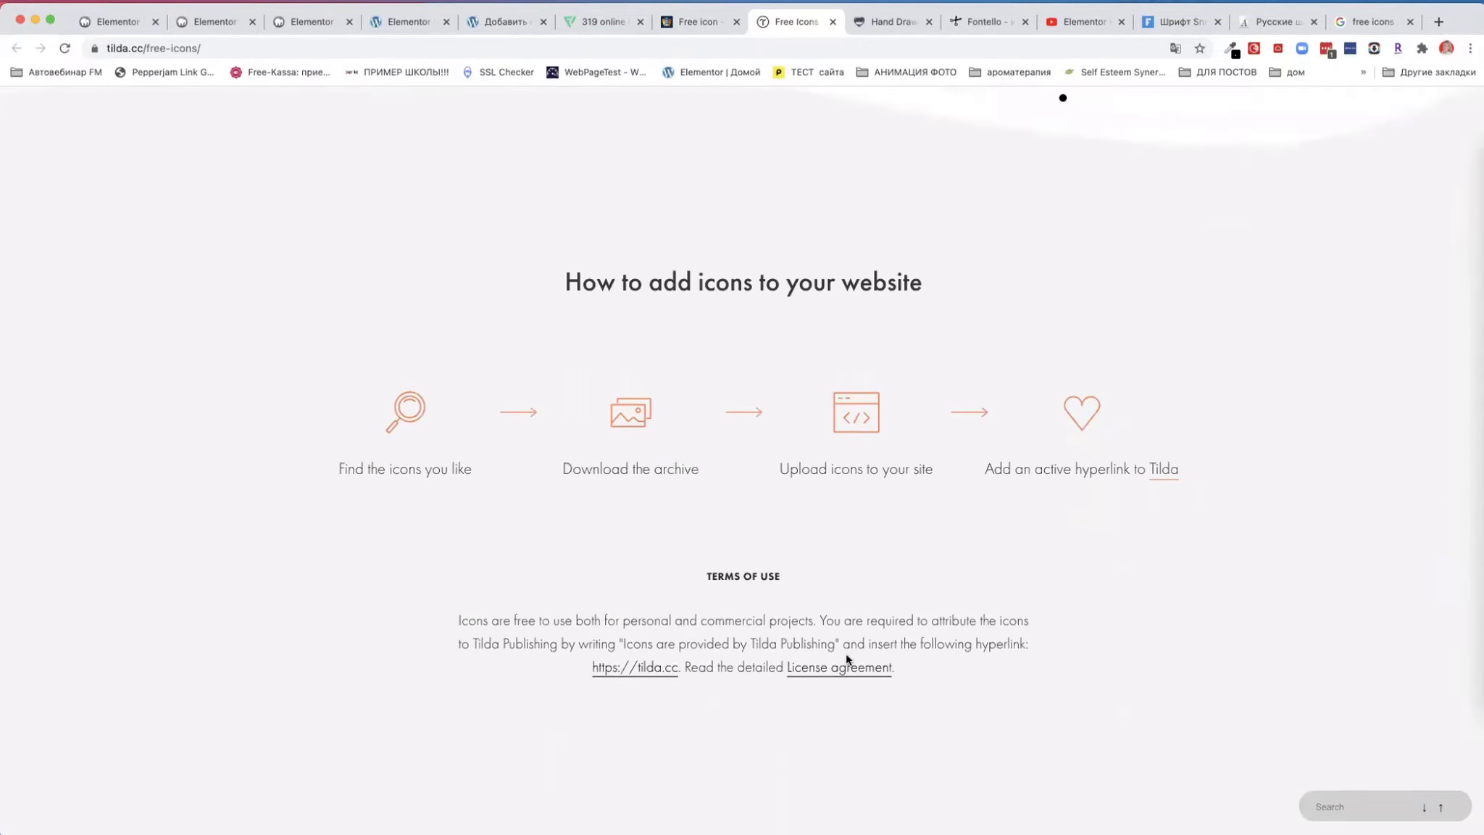
left_click_drag(623, 643, 831, 638)
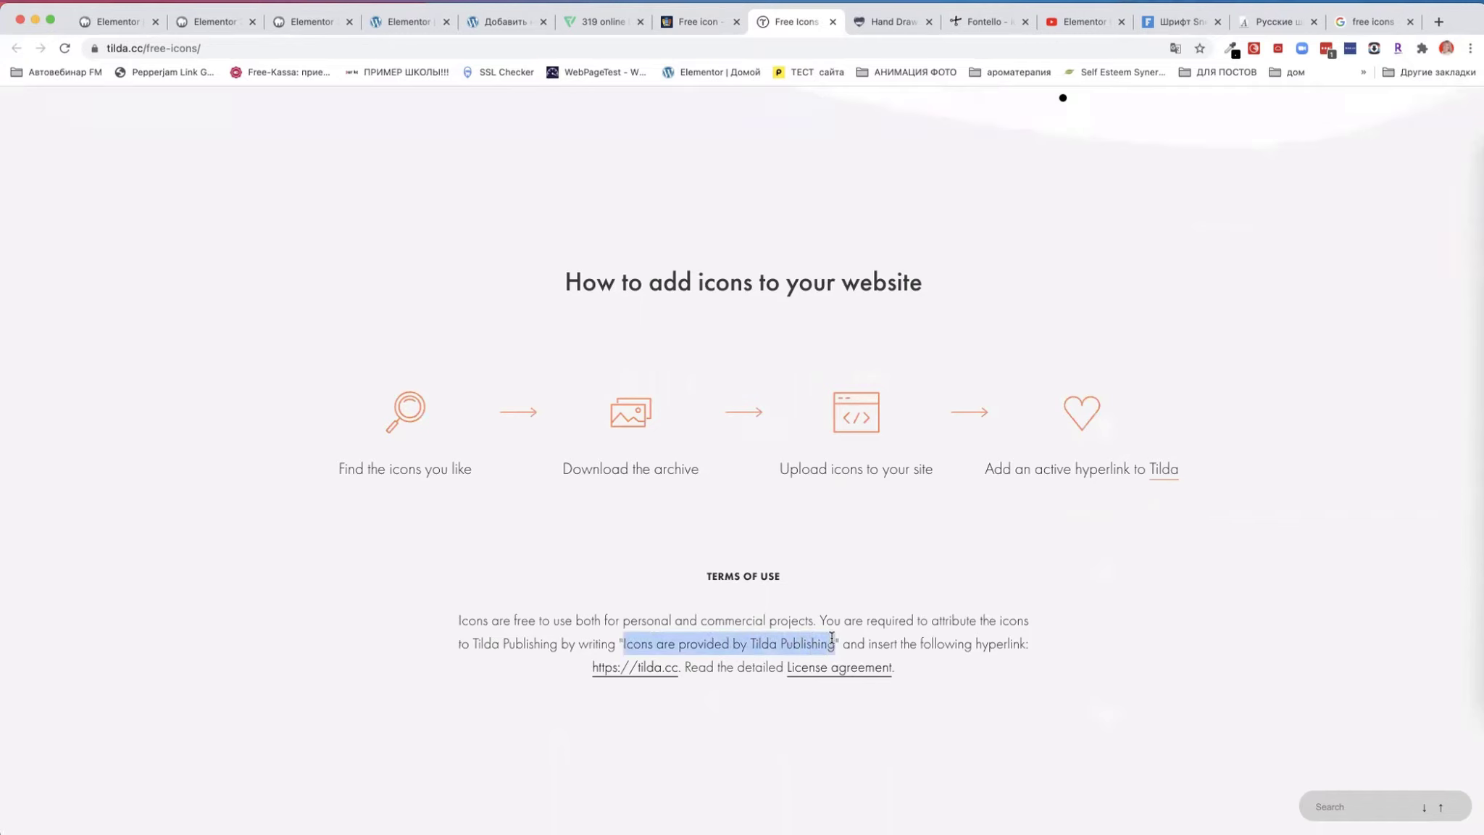
- Switch to the Good Stuff No Nonsense hand-drawn icons, view the Business Icons – Lite pack and return to the list
left_click(885, 21)
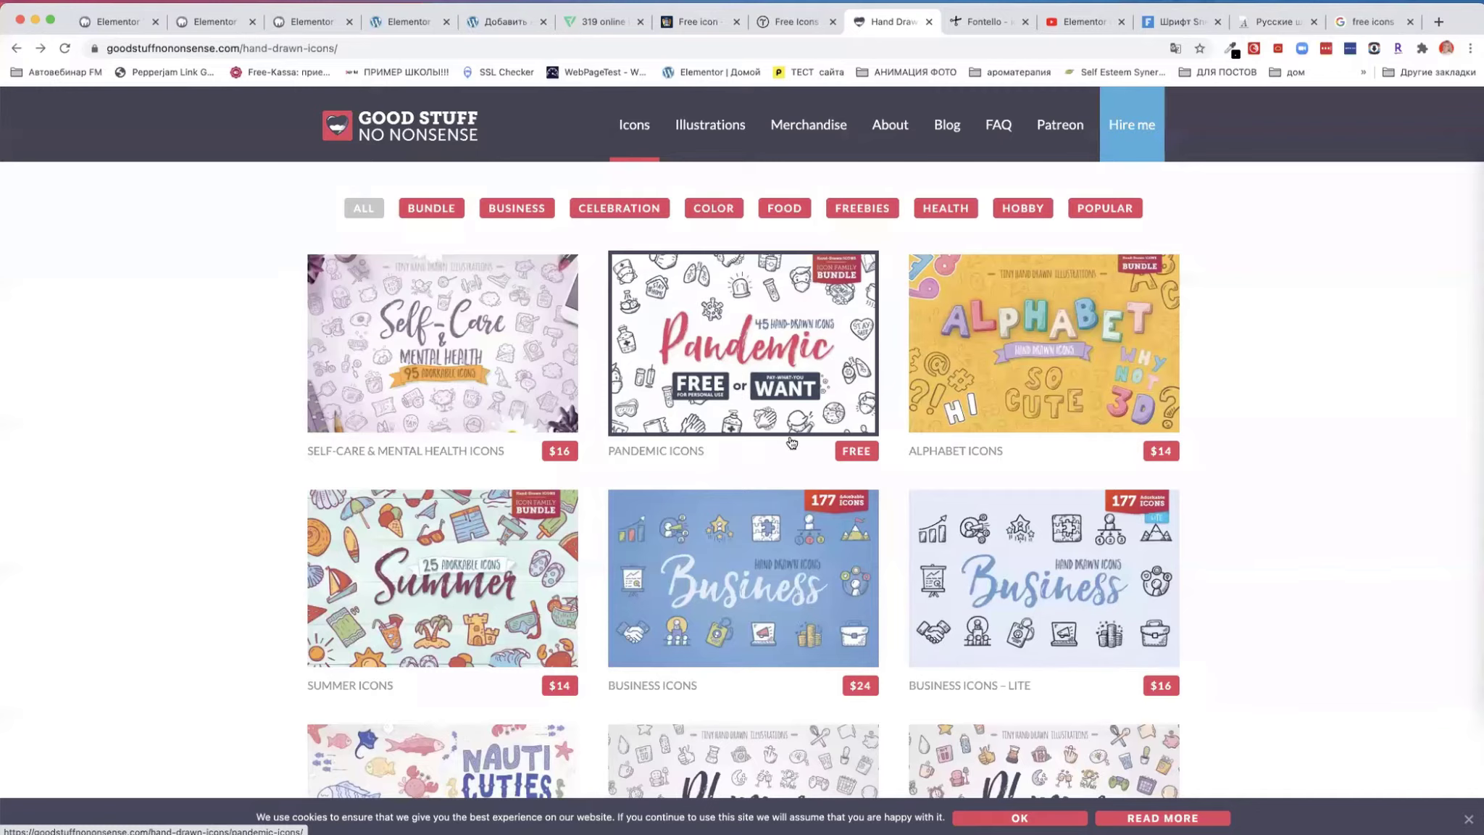
scroll(797, 449, "down", 1)
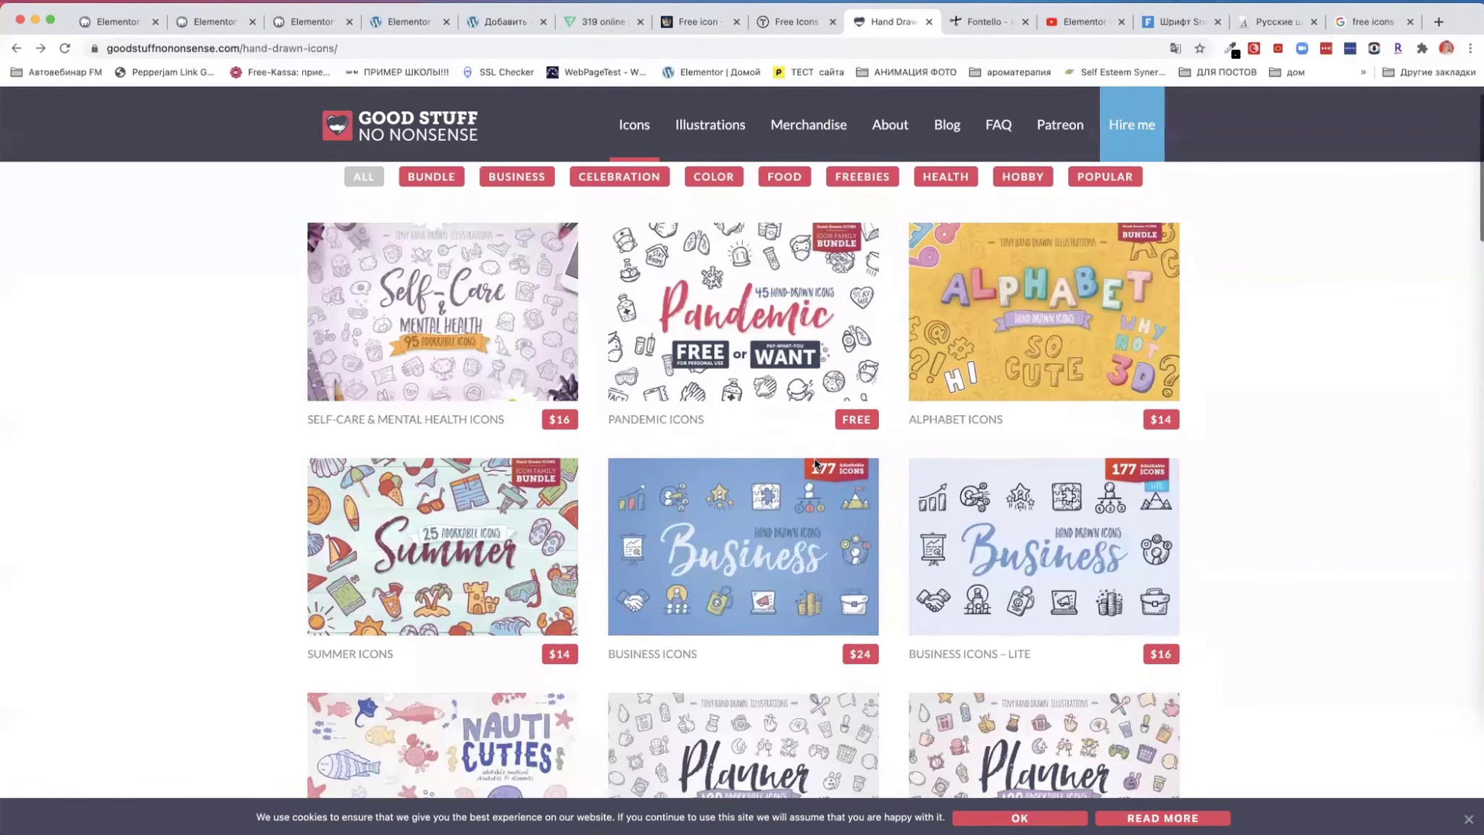
left_click(1022, 516)
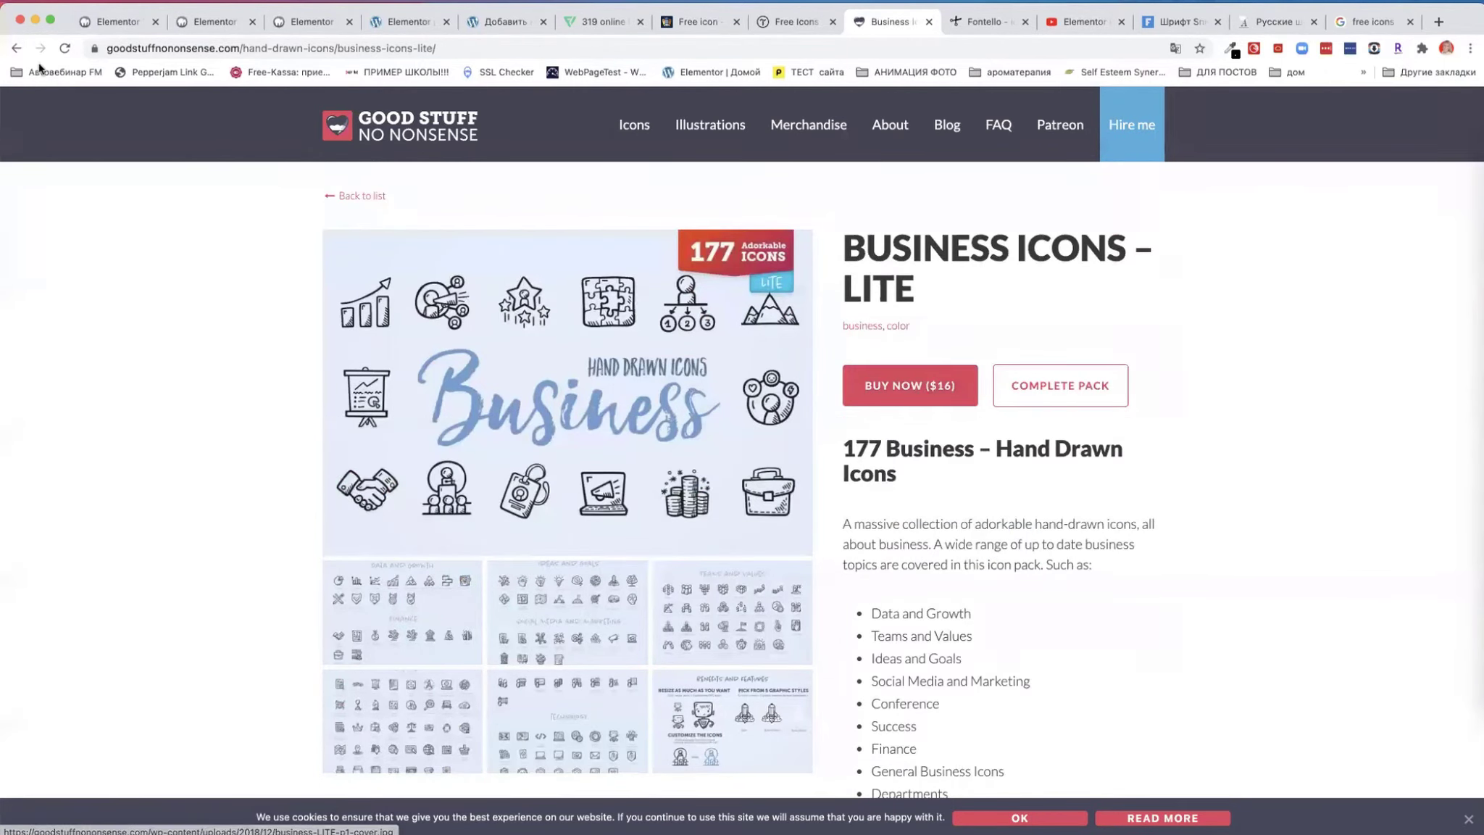
left_click(16, 48)
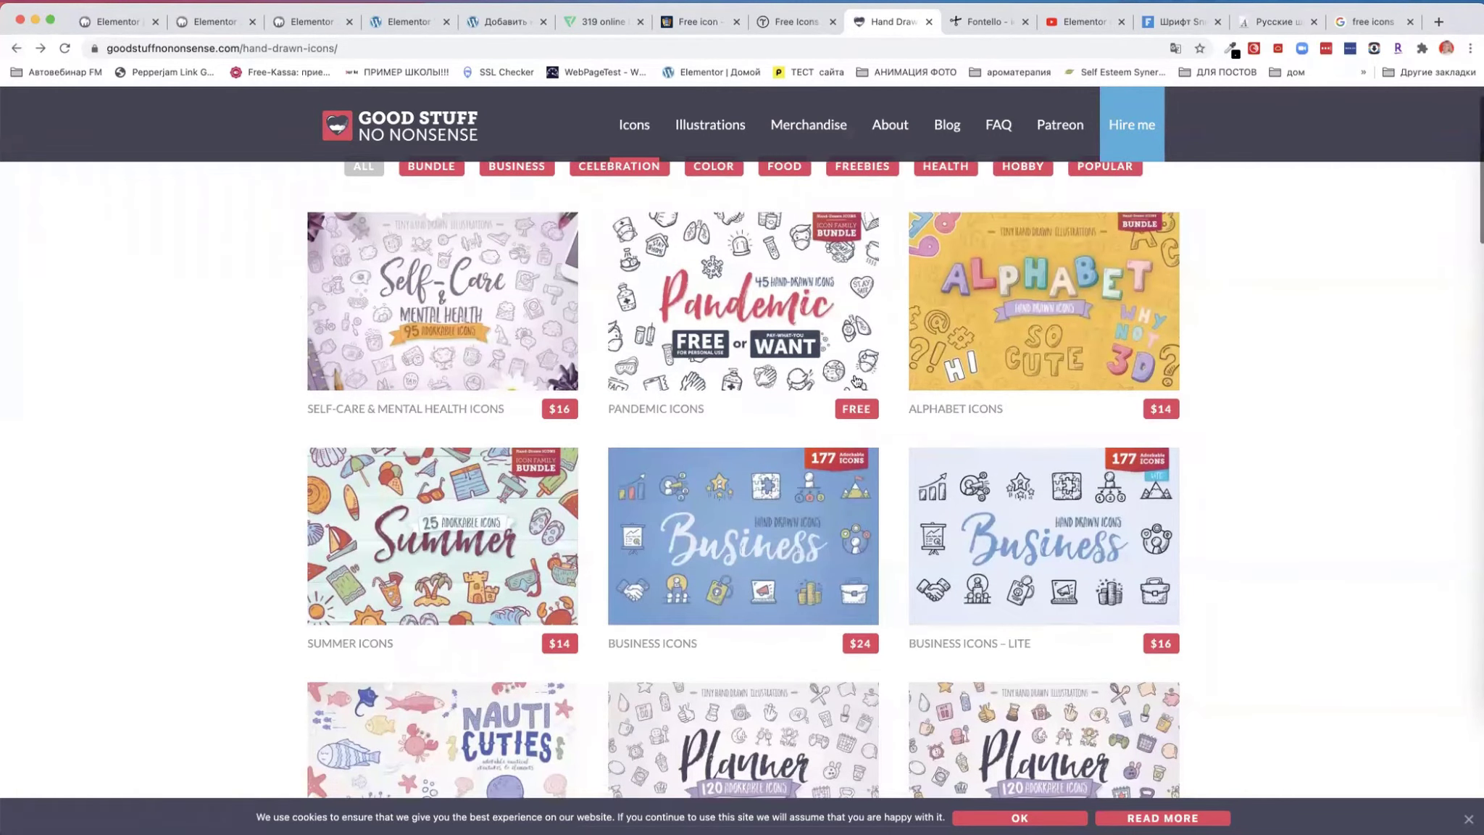
- Look through the hand-drawn icon packs on Good Stuff No Nonsense, comparing the free and paid ones
scroll(719, 272, "down", 6)
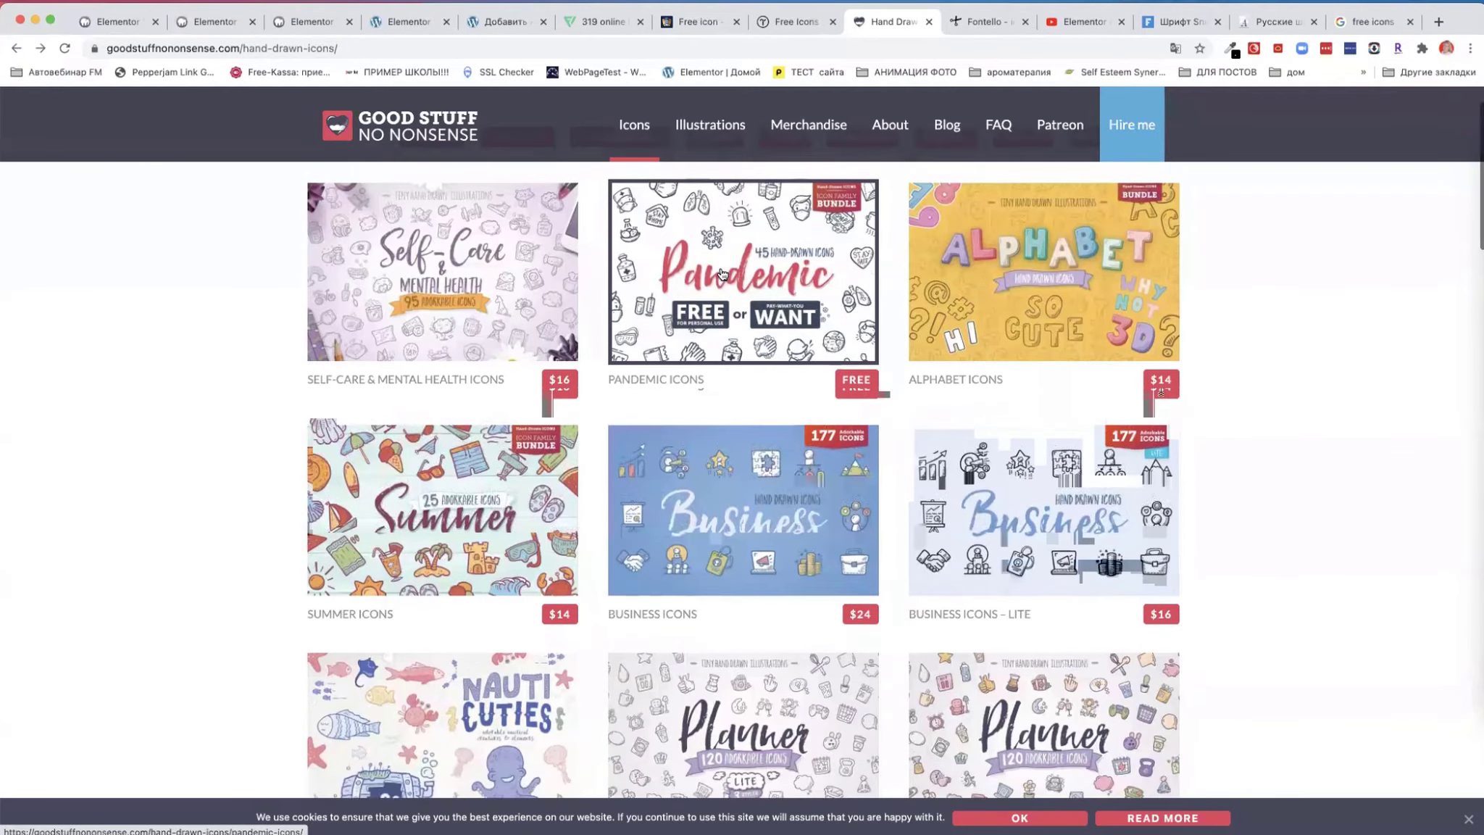
scroll(722, 273, "down", 3)
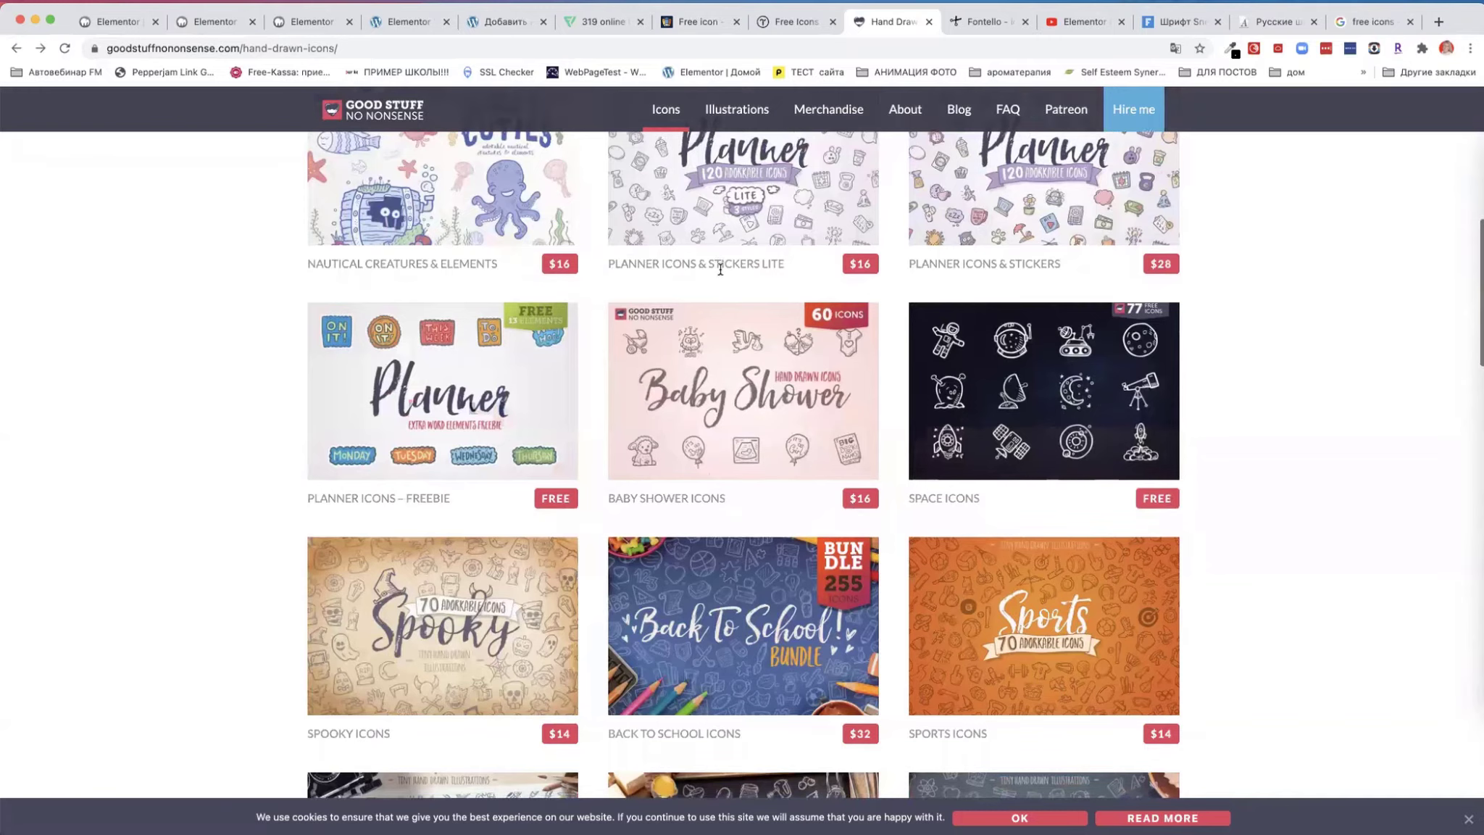
scroll(1054, 373, "down", 1)
scroll(1054, 372, "down", 10)
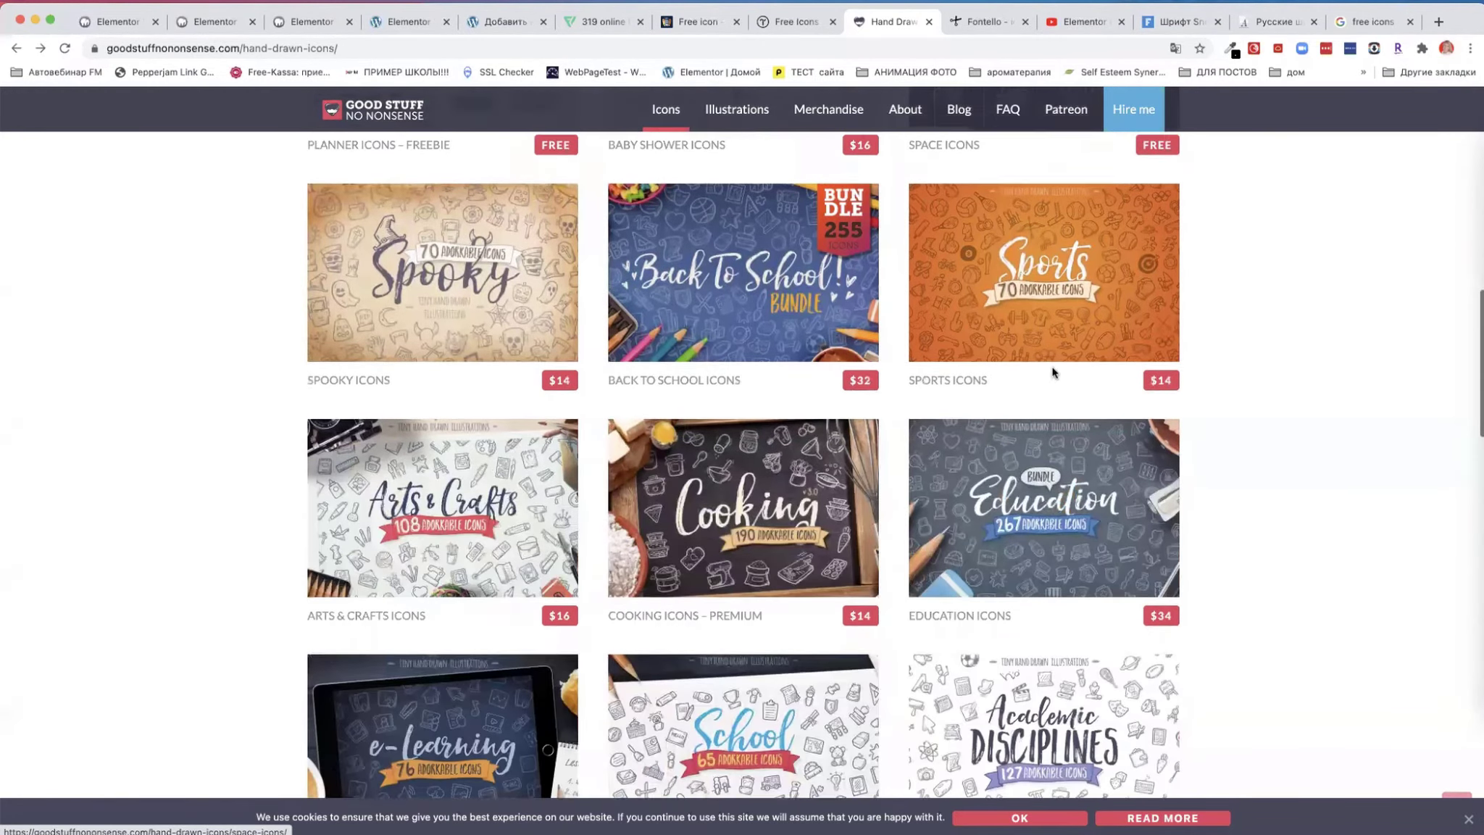
scroll(1053, 373, "up", 17)
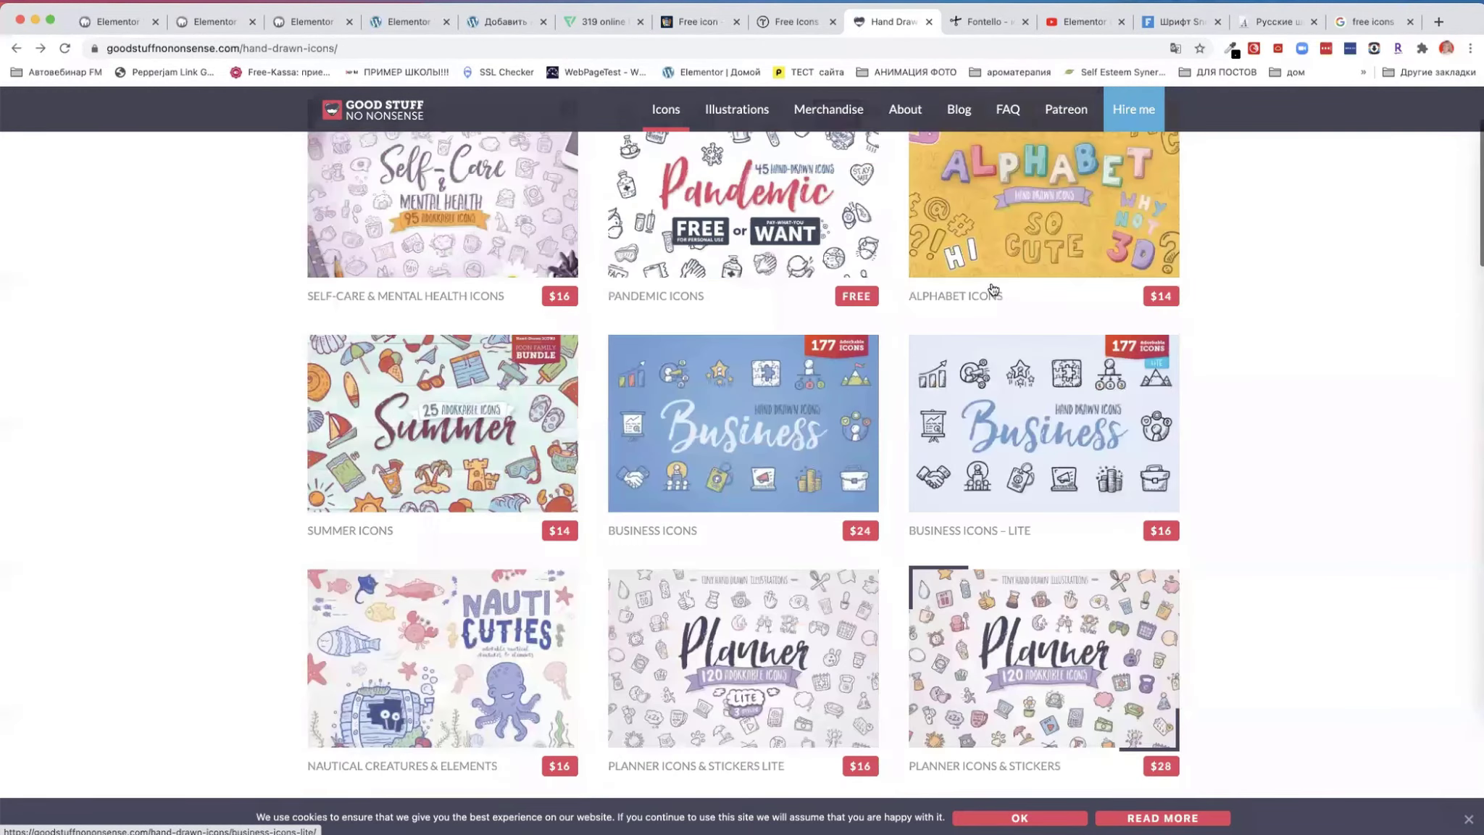
scroll(990, 291, "up", 3)
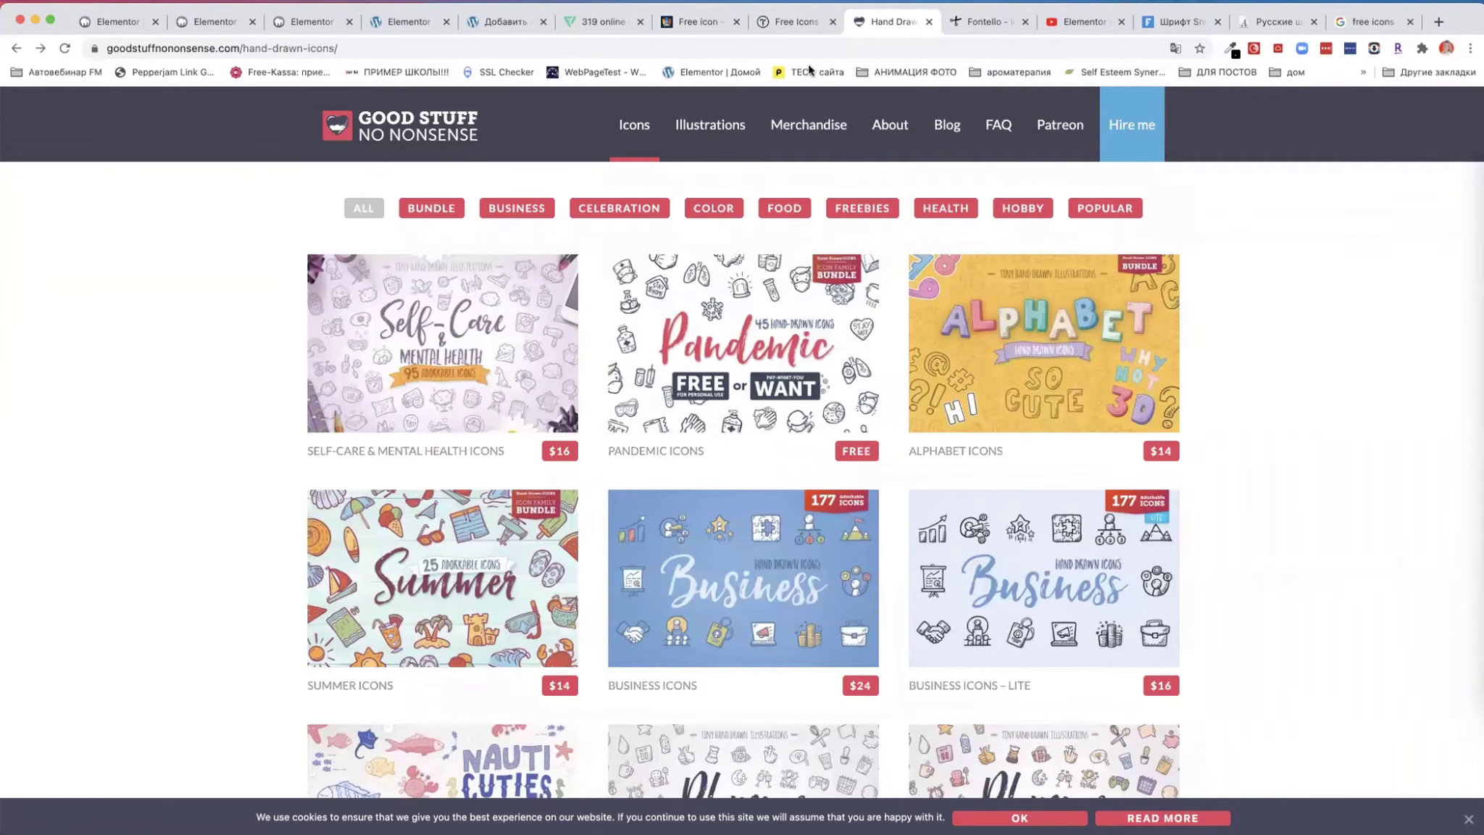
- Return to Flaticon, open the black outline Online Learning pack by Freepik with 50 icons, and request its free download
left_click(591, 22)
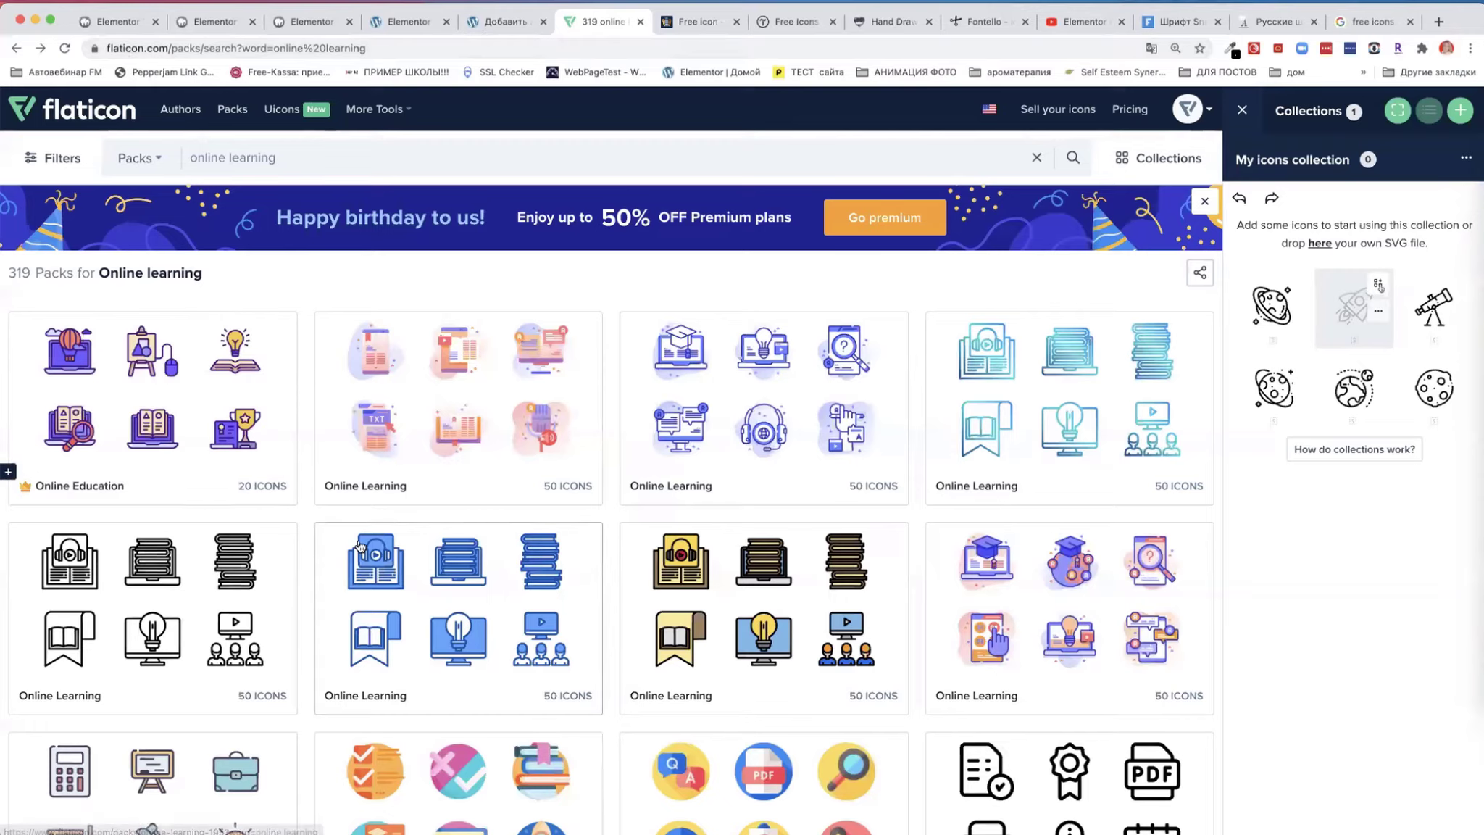
scroll(360, 545, "down", 10)
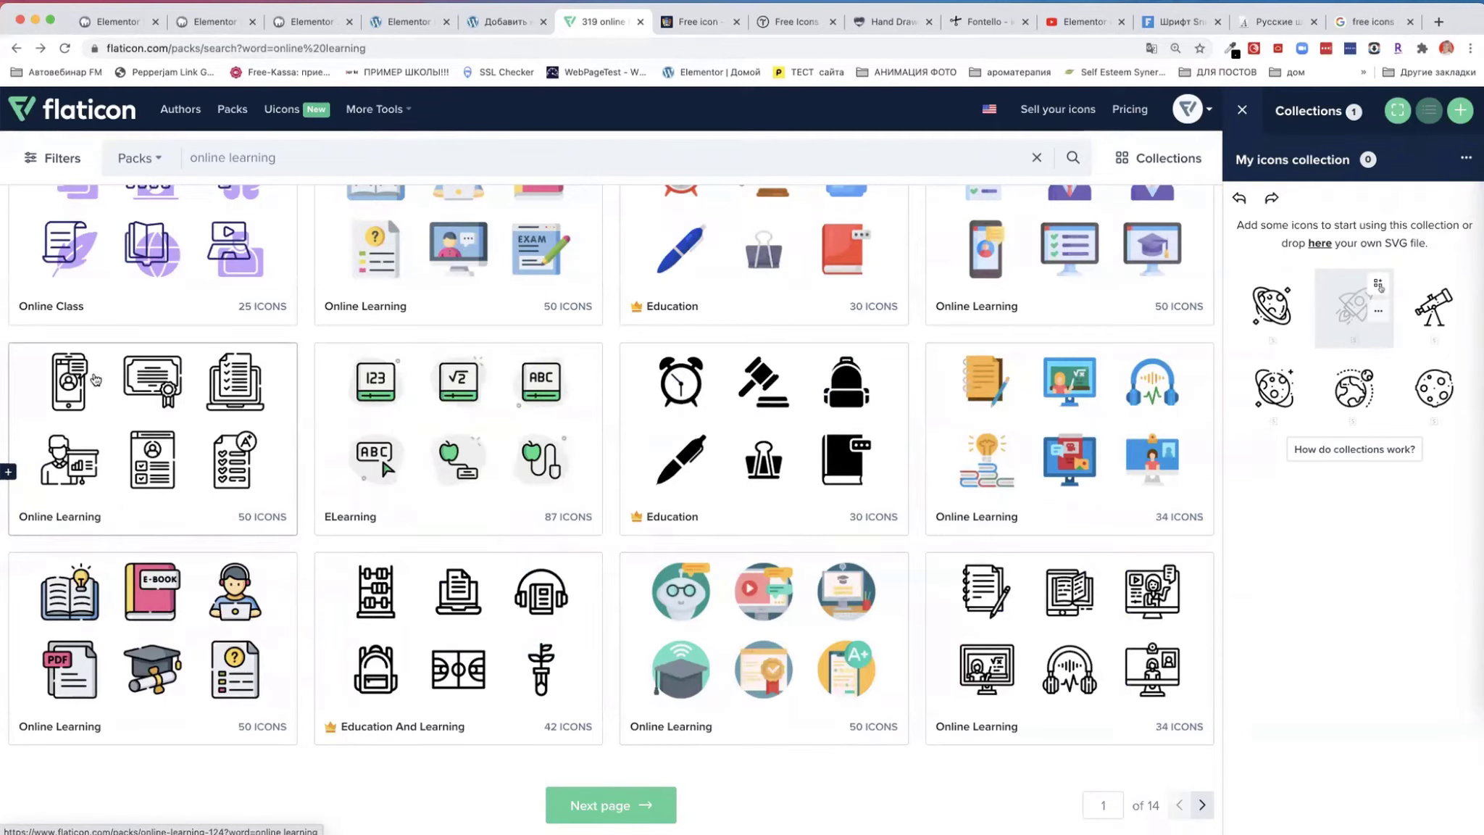
left_click(162, 411)
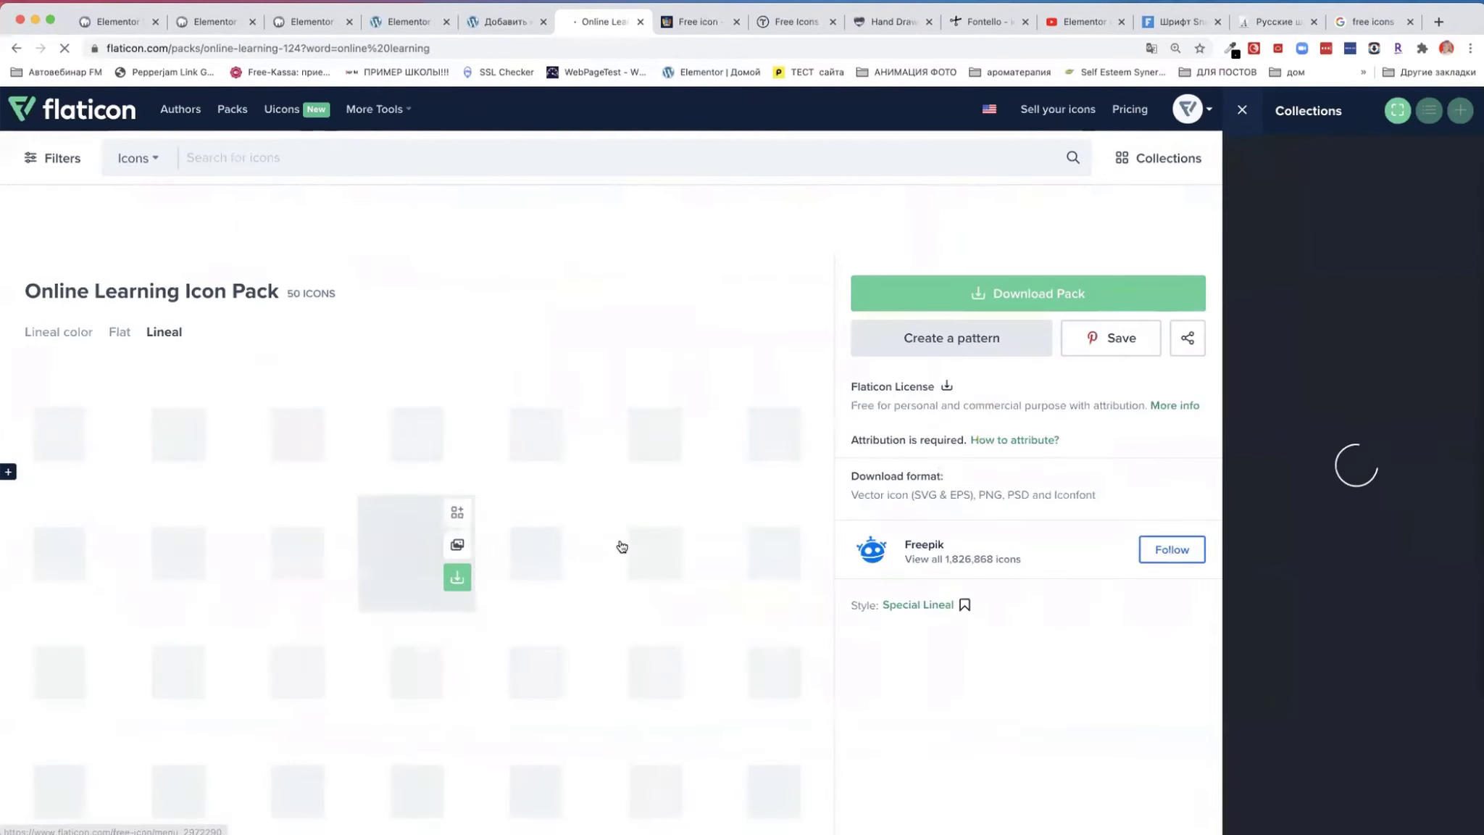
left_click(1058, 293)
left_click(933, 434)
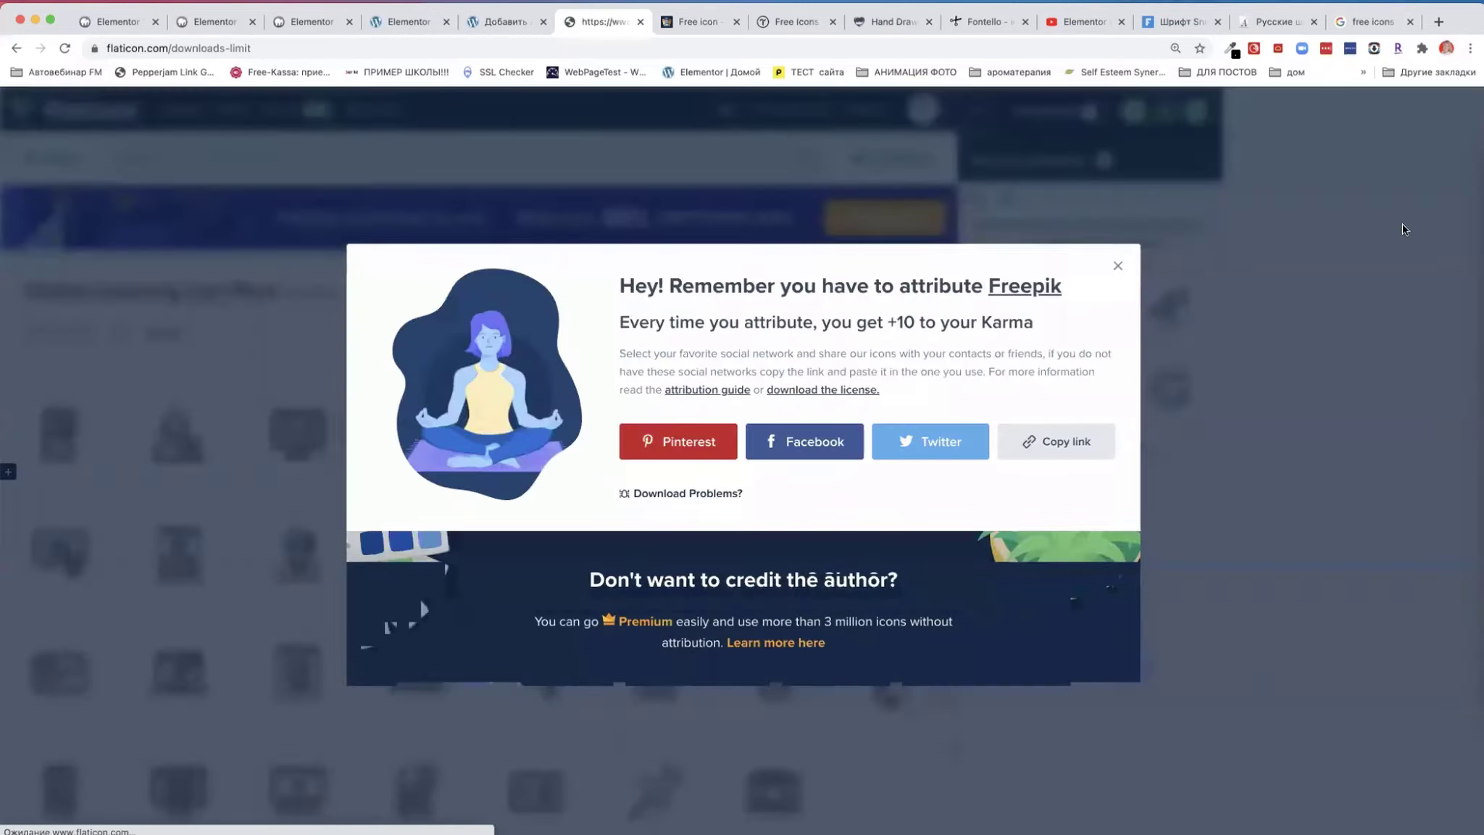
- Review Flaticon's download limit page and highlight the "3,022,000+ premium icons" benefit
key("super+Tab")
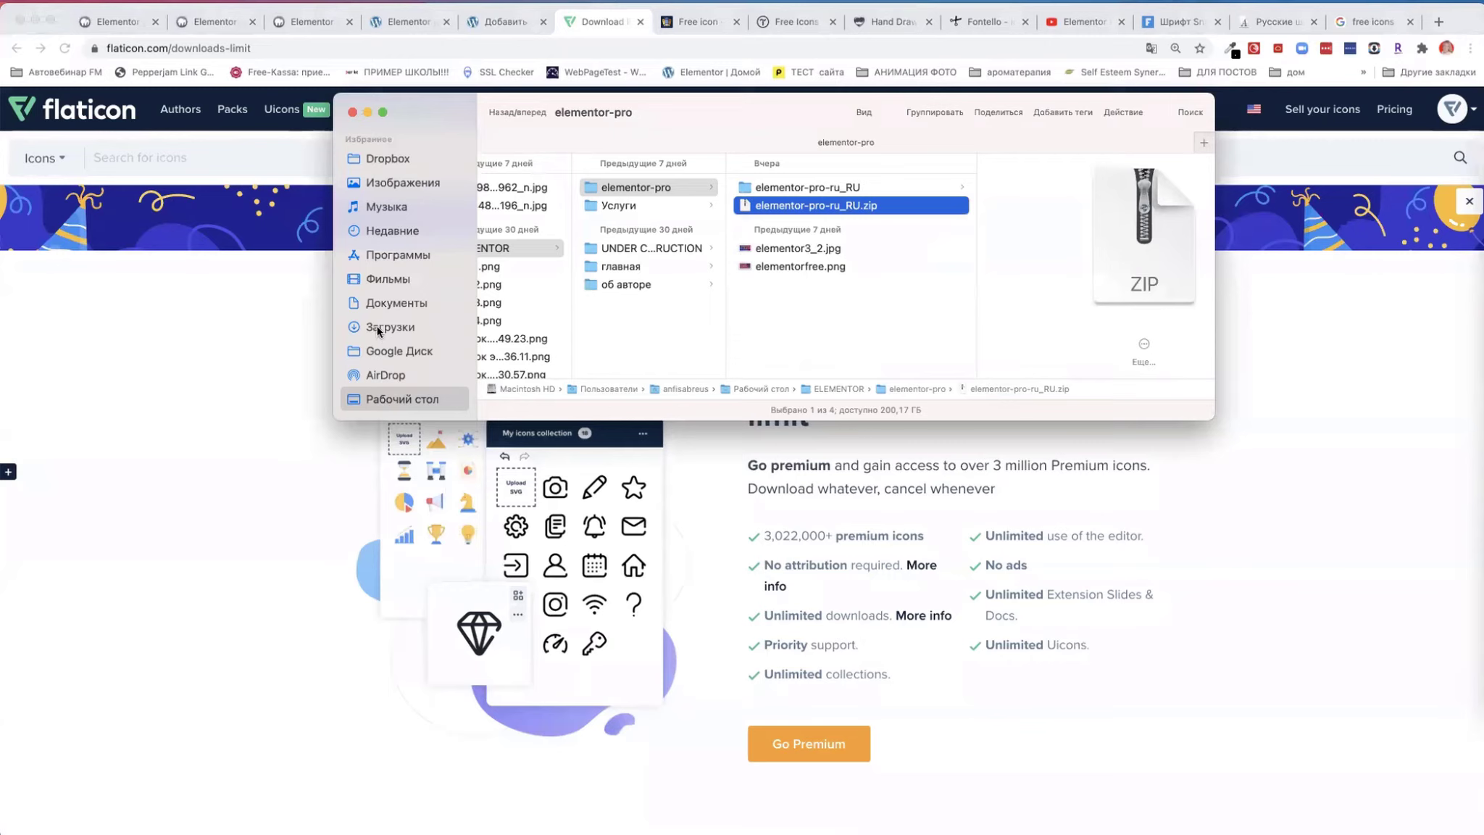
left_click(751, 663)
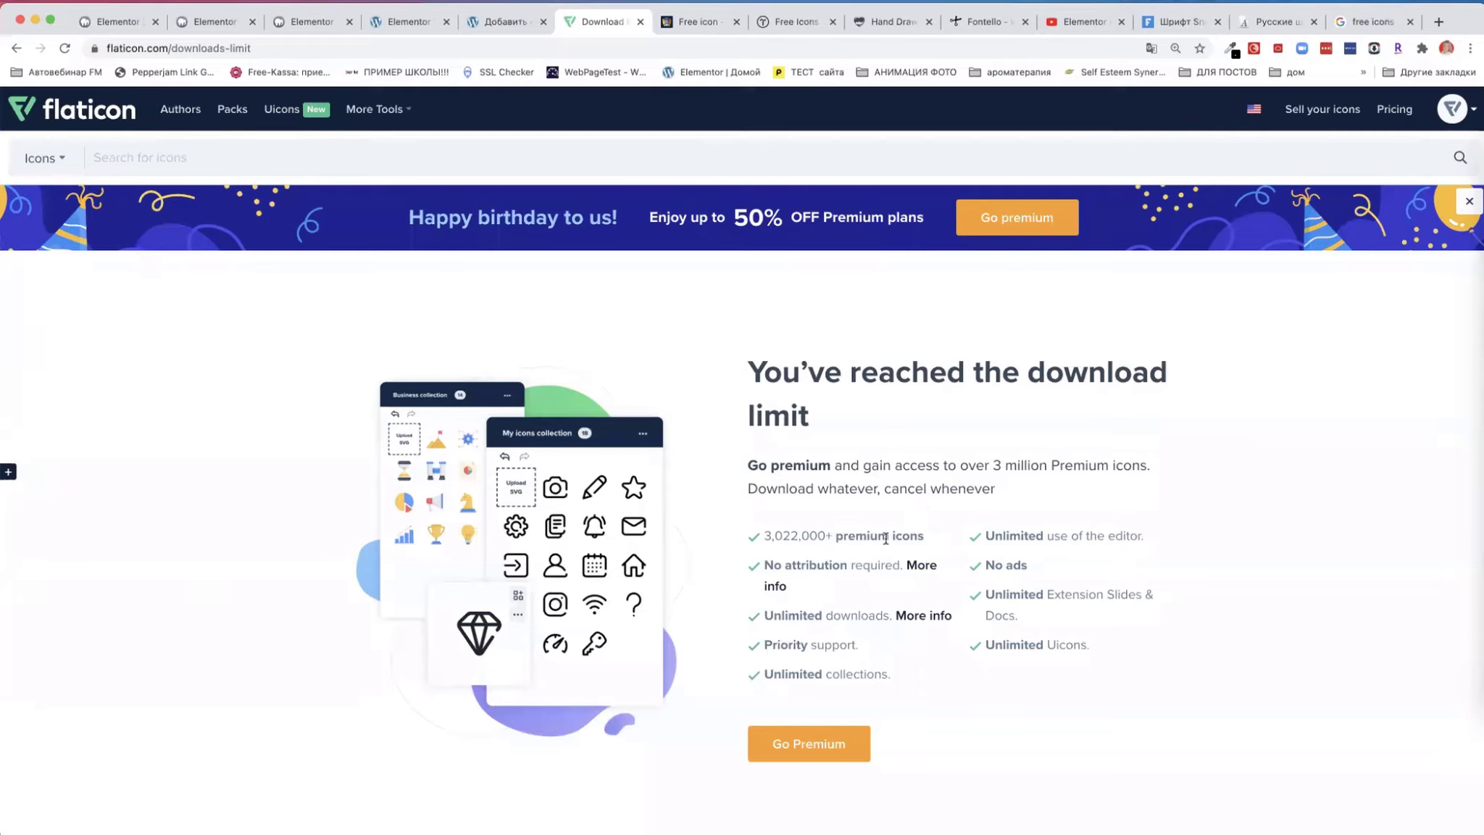
left_click_drag(924, 538, 755, 542)
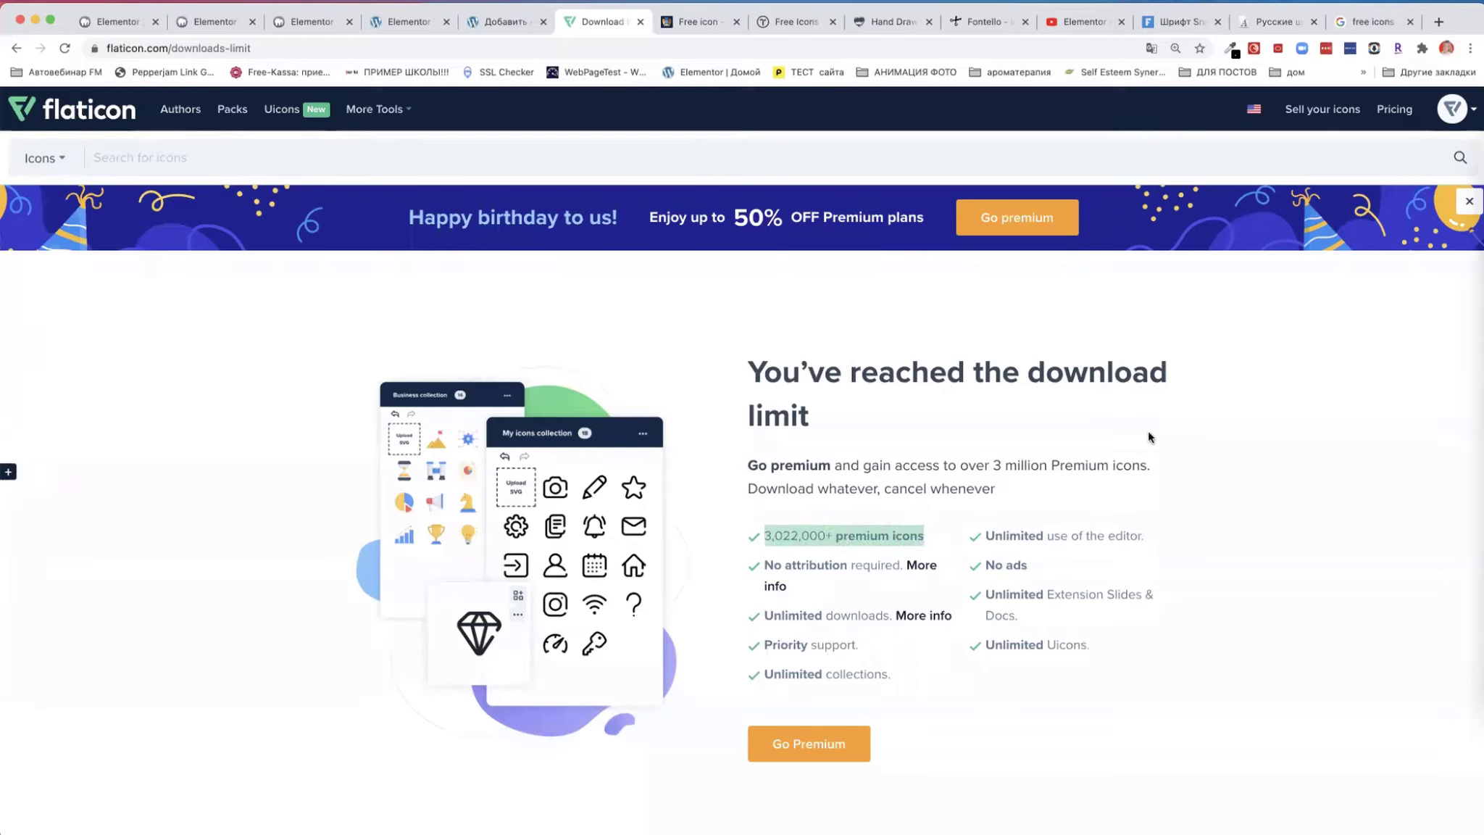
- Switch to Finder, select all items in the Trash and restore them to their original locations
left_click(1481, 154)
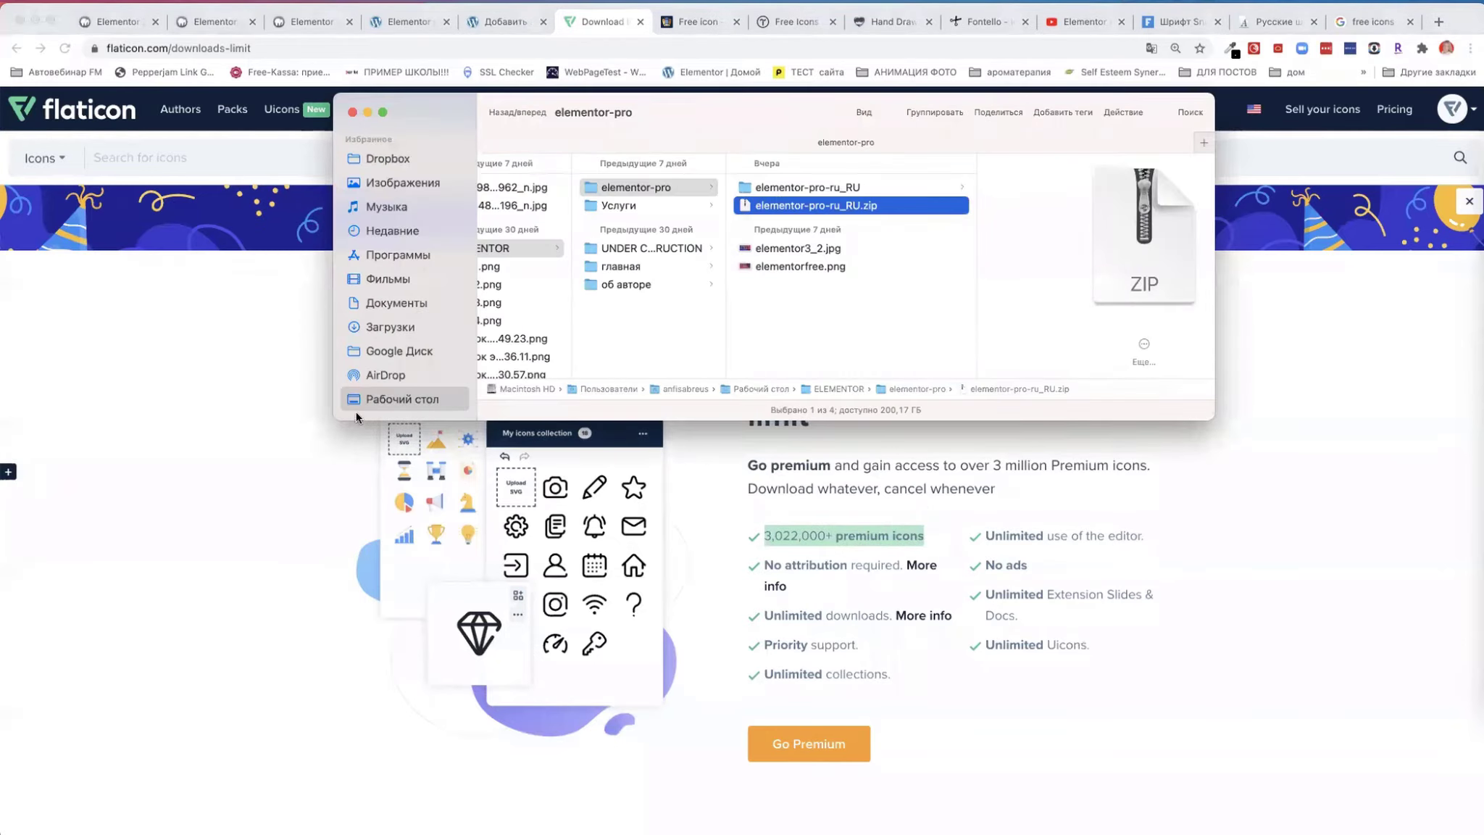
scroll(400, 402, "down", 2)
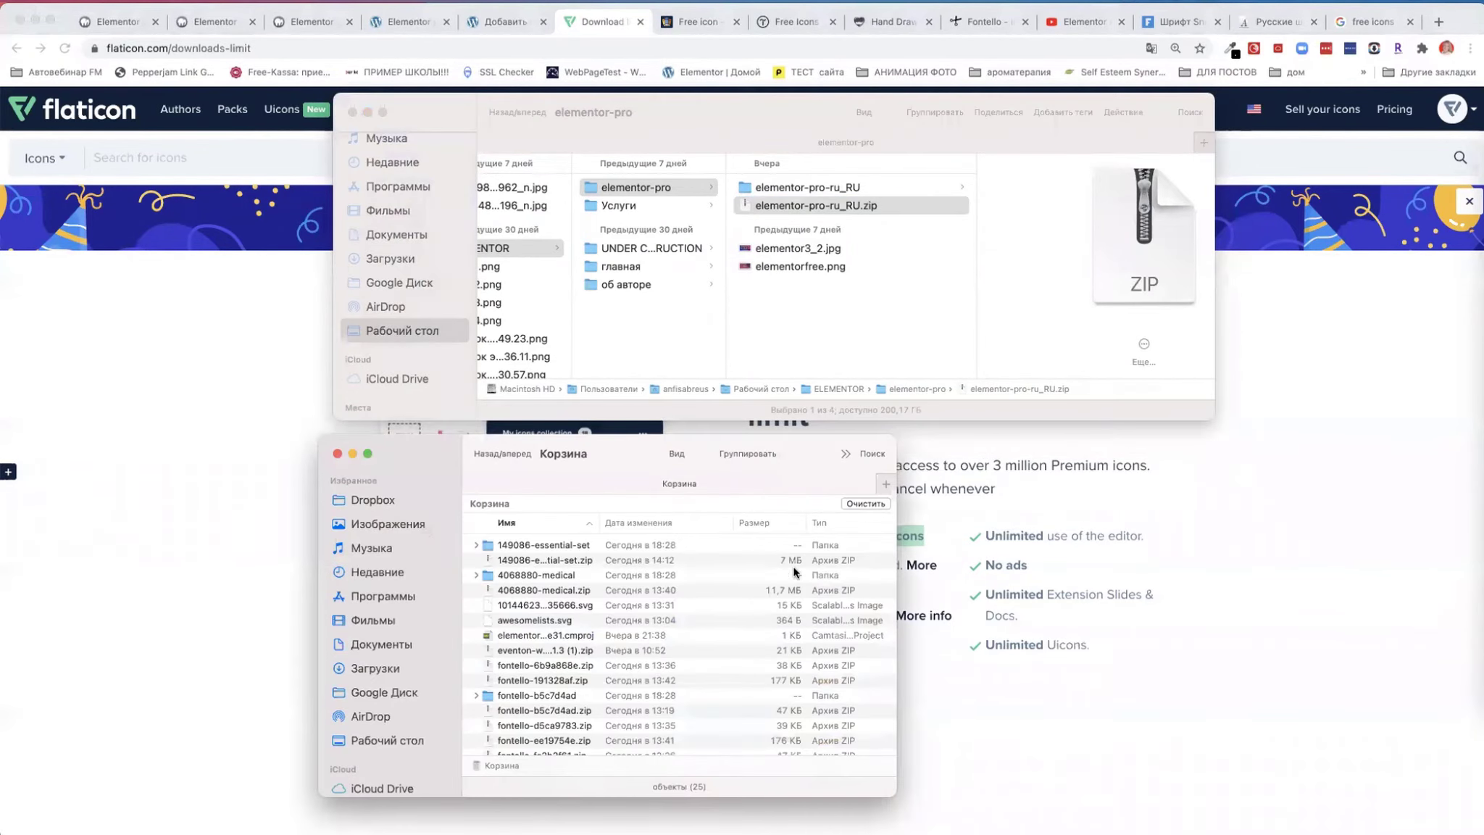
scroll(523, 701, "down", 1)
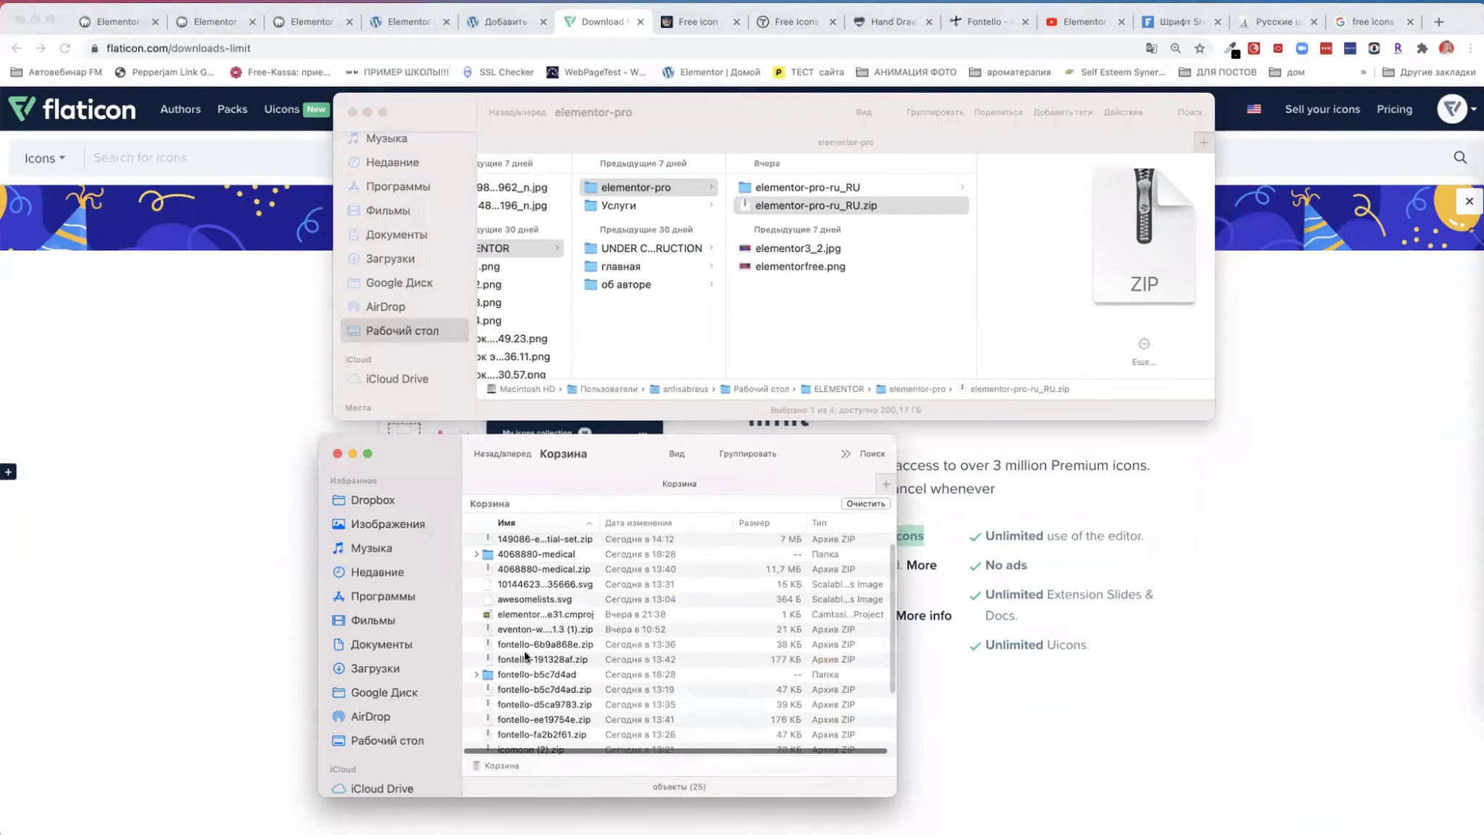
scroll(527, 652, "up", 1)
left_click(495, 545)
scroll(522, 653, "down", 5)
left_click(518, 740, "shift")
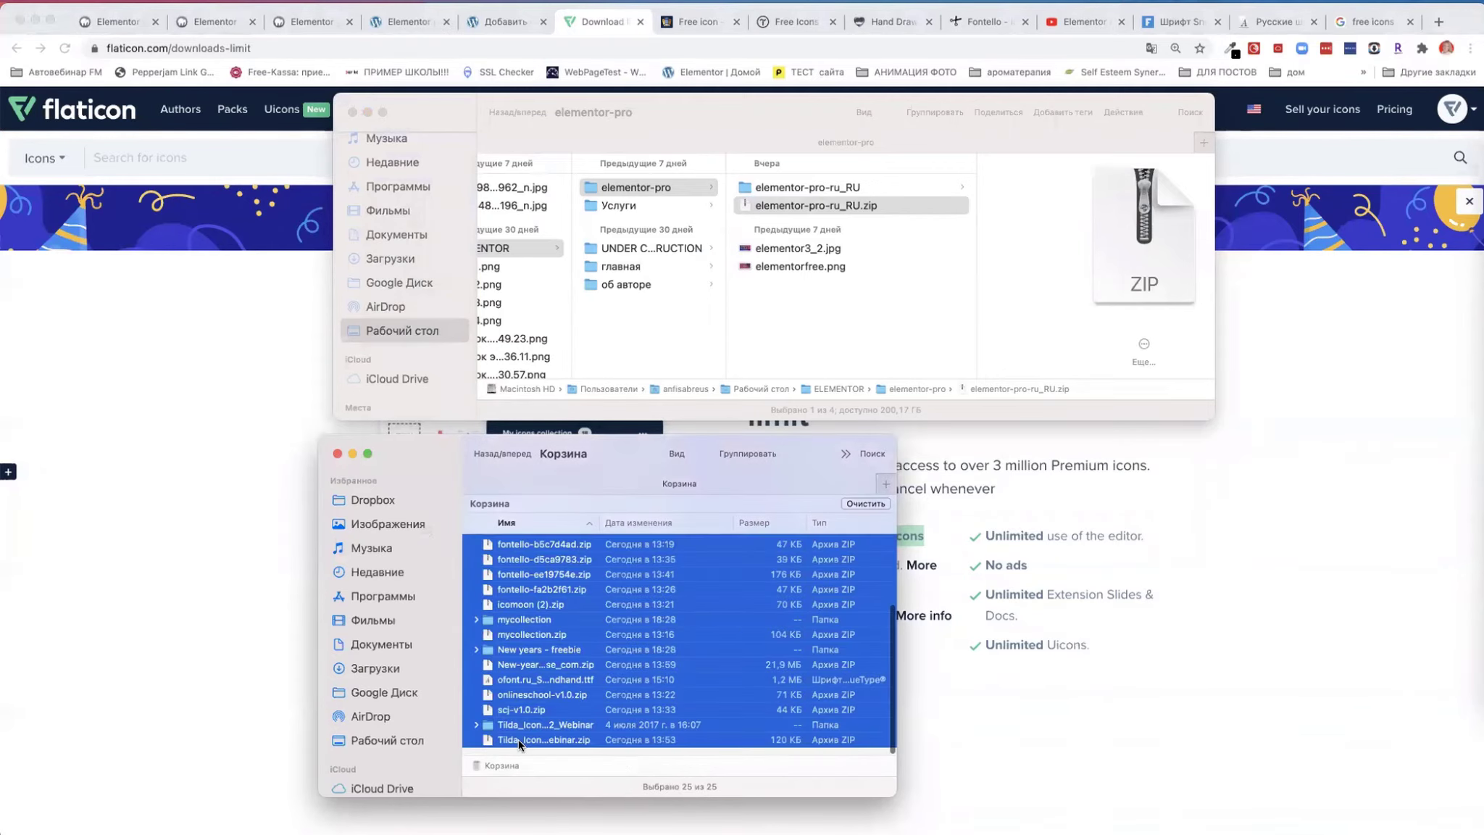
right_click(518, 740)
left_click(570, 632)
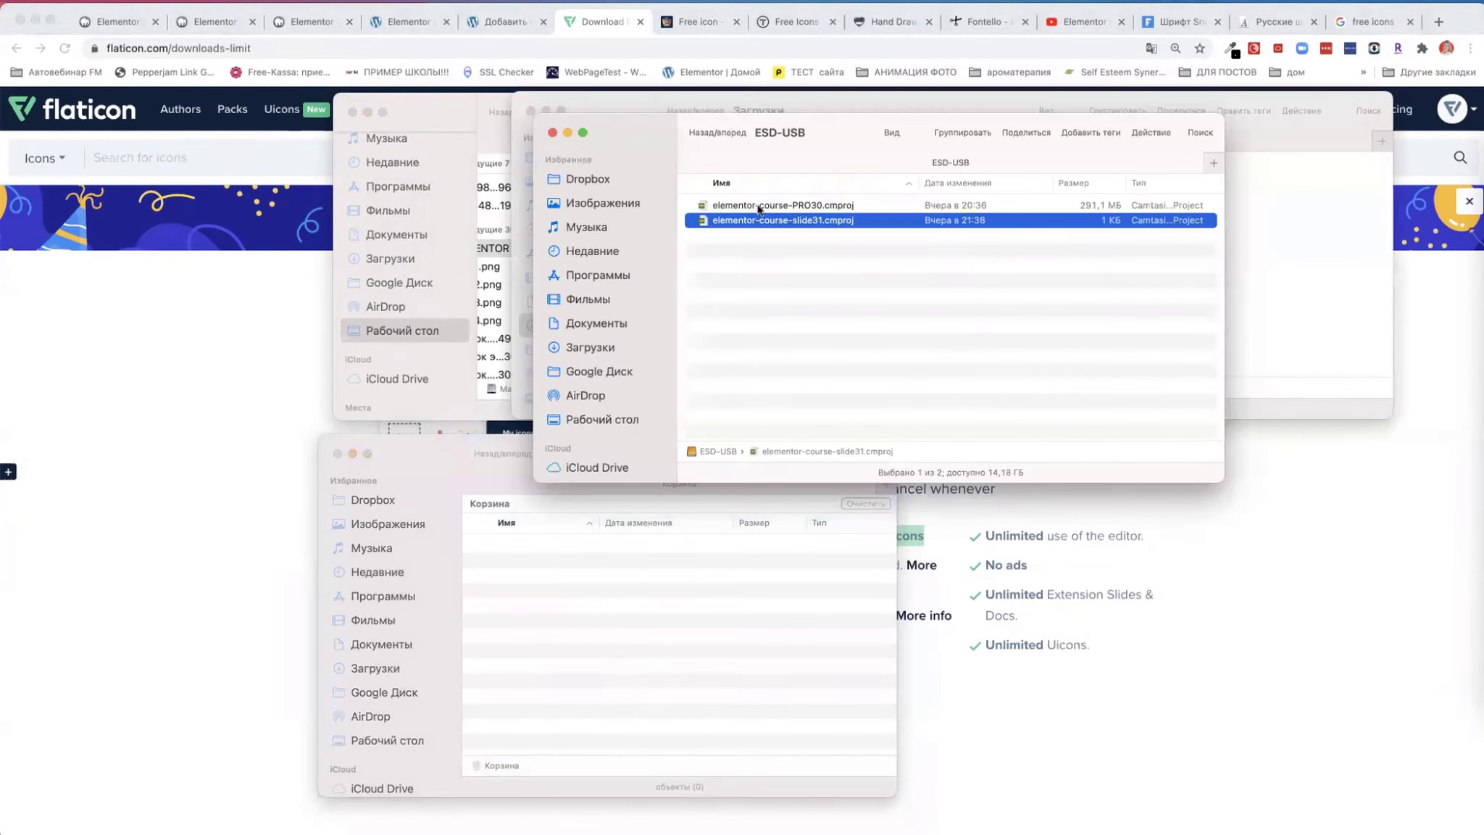
- Show the Downloads folder in Finder and close the elementor-pro and Trash windows
left_click(589, 347)
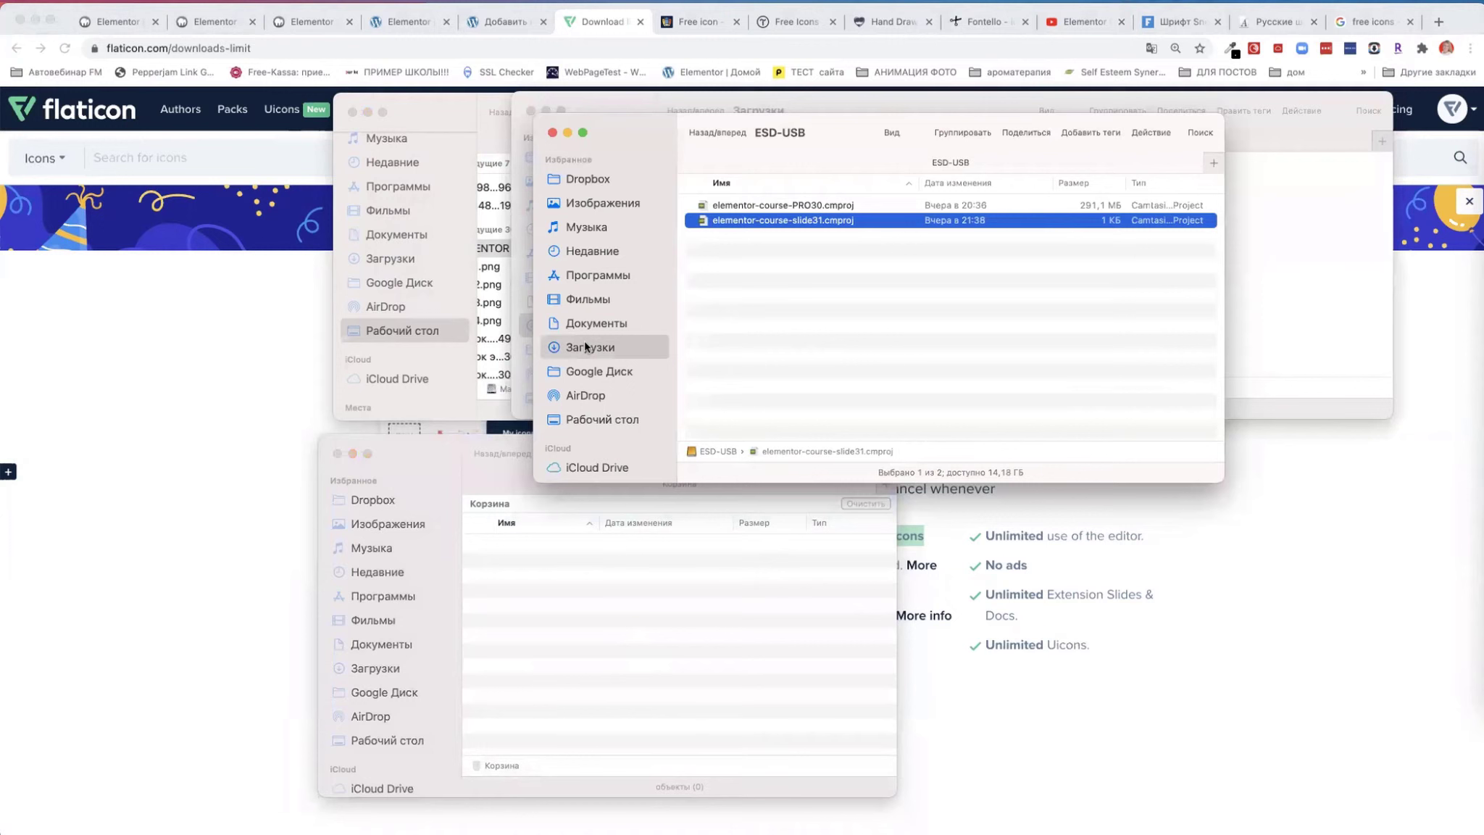
left_click(352, 111)
left_click(337, 454)
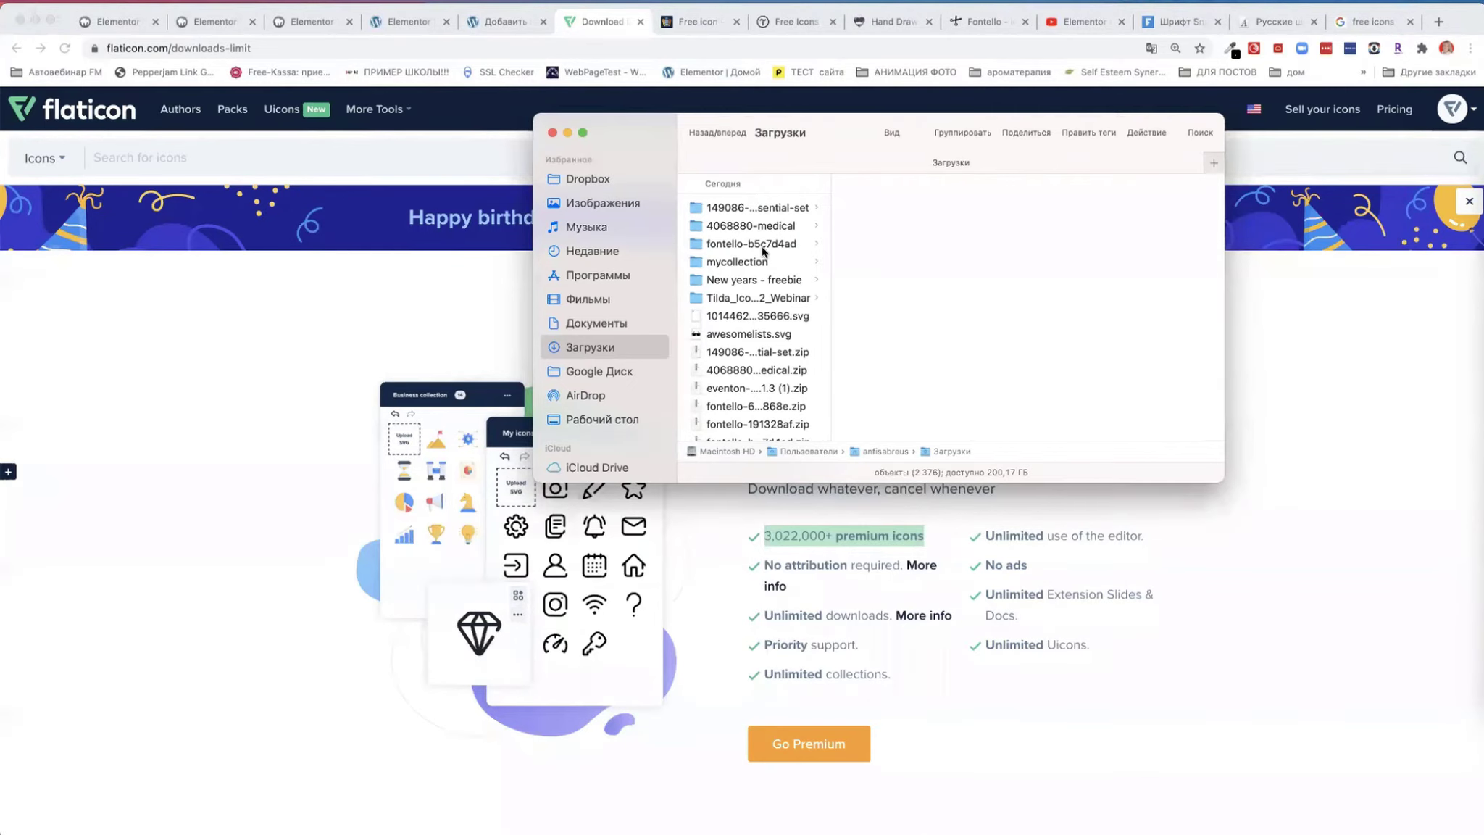
- Unpack the fontello-6b9a868e.zip archive in the Downloads folder
scroll(735, 395, "down", 2)
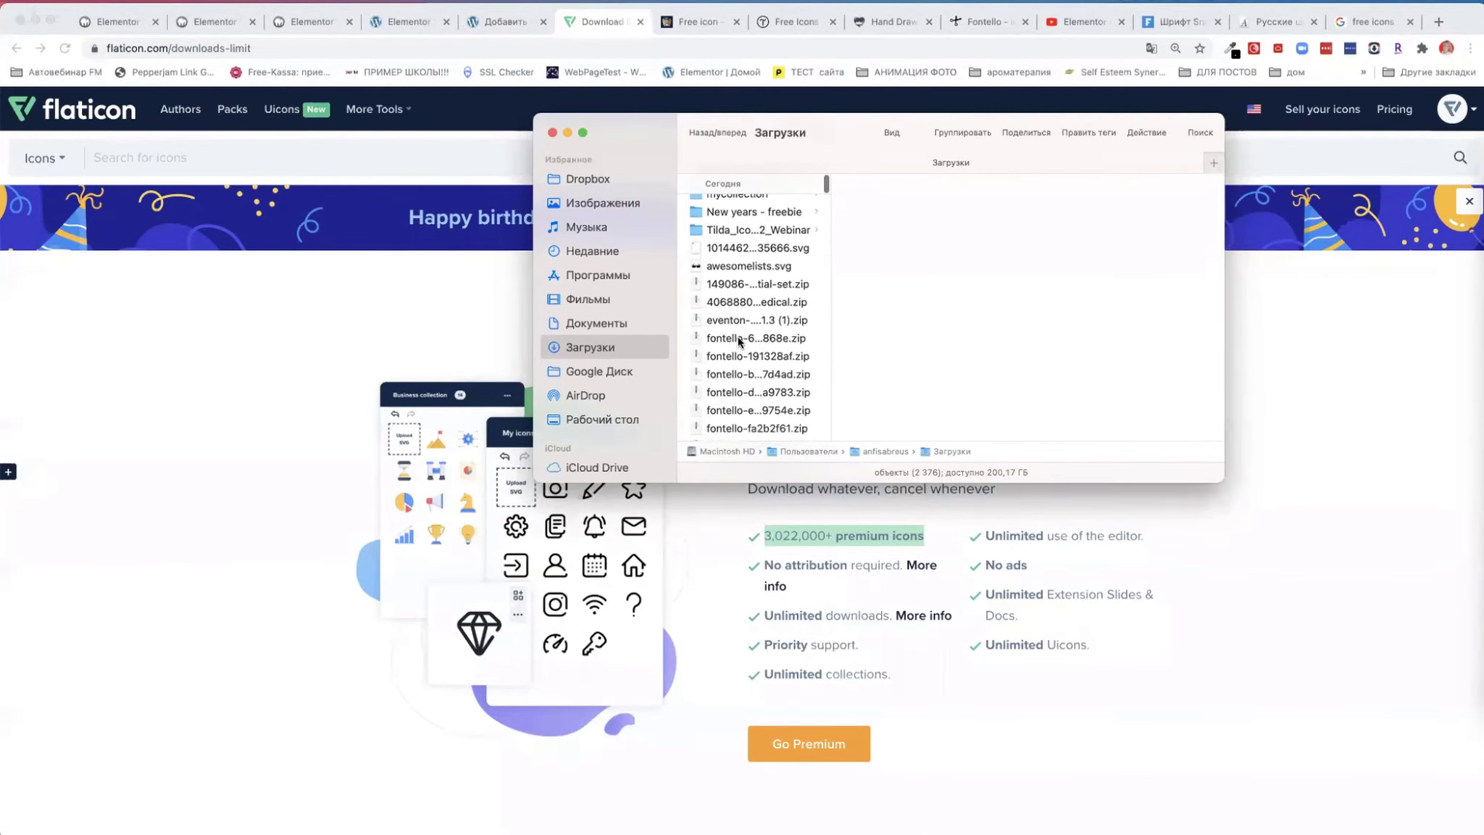
left_click(742, 339)
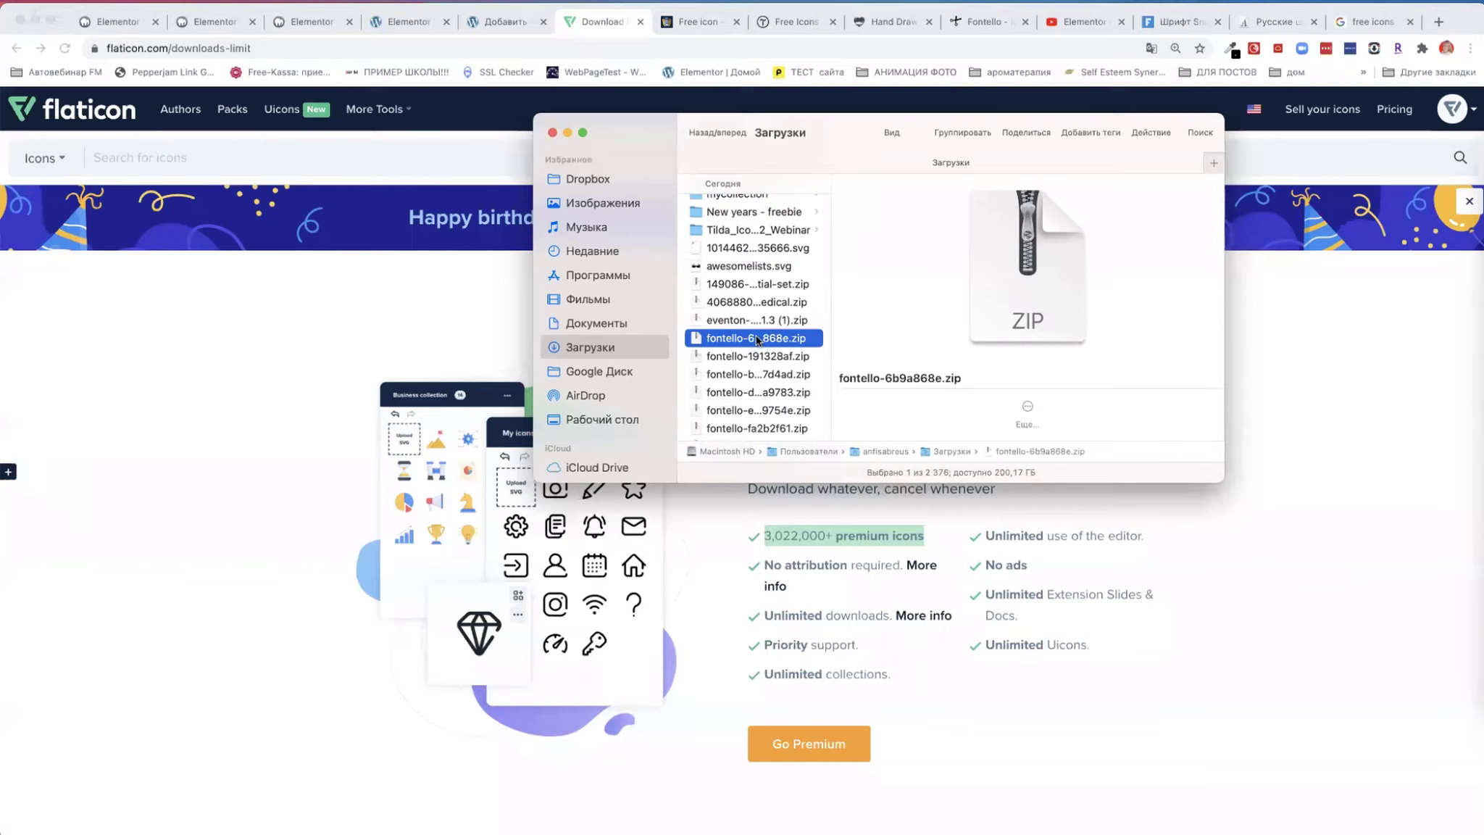
key("Return")
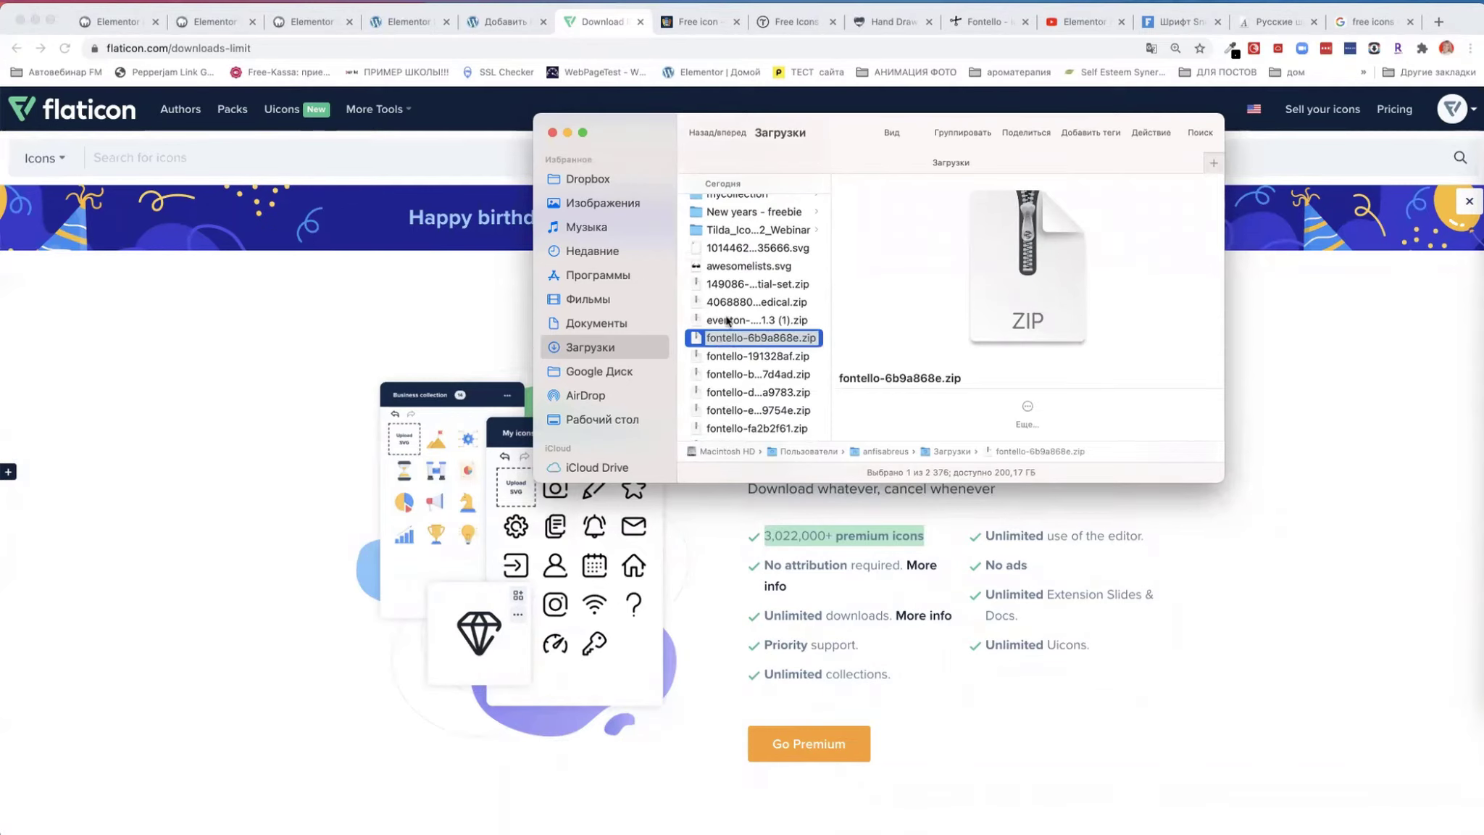
- Open the svg folder of the 149086-essential-set pack and preview its icons from add-1.svg to alarm-clock-1.svg
left_click(729, 210)
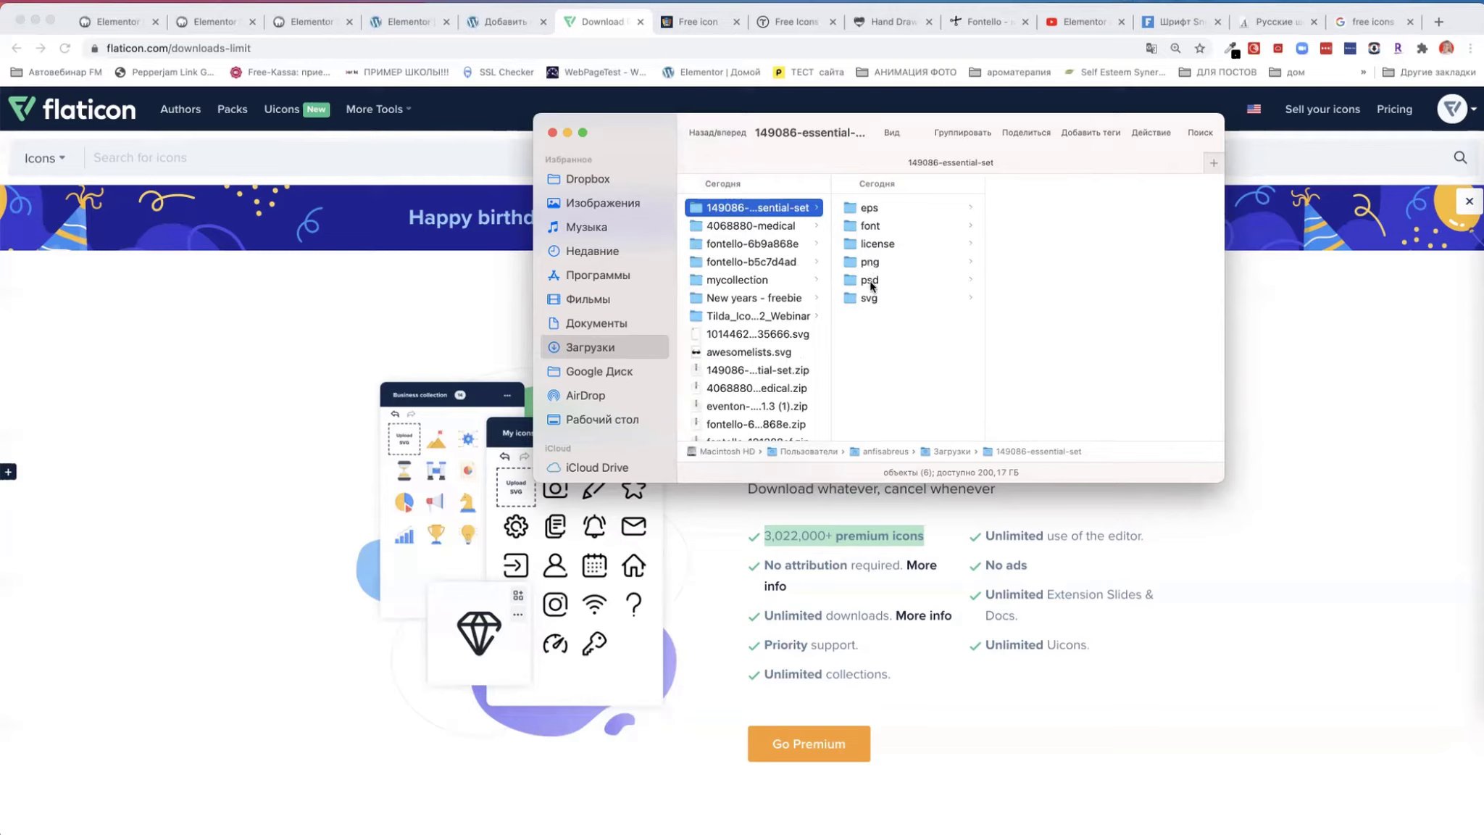
left_click(851, 303)
left_click(1024, 209)
key("Down")
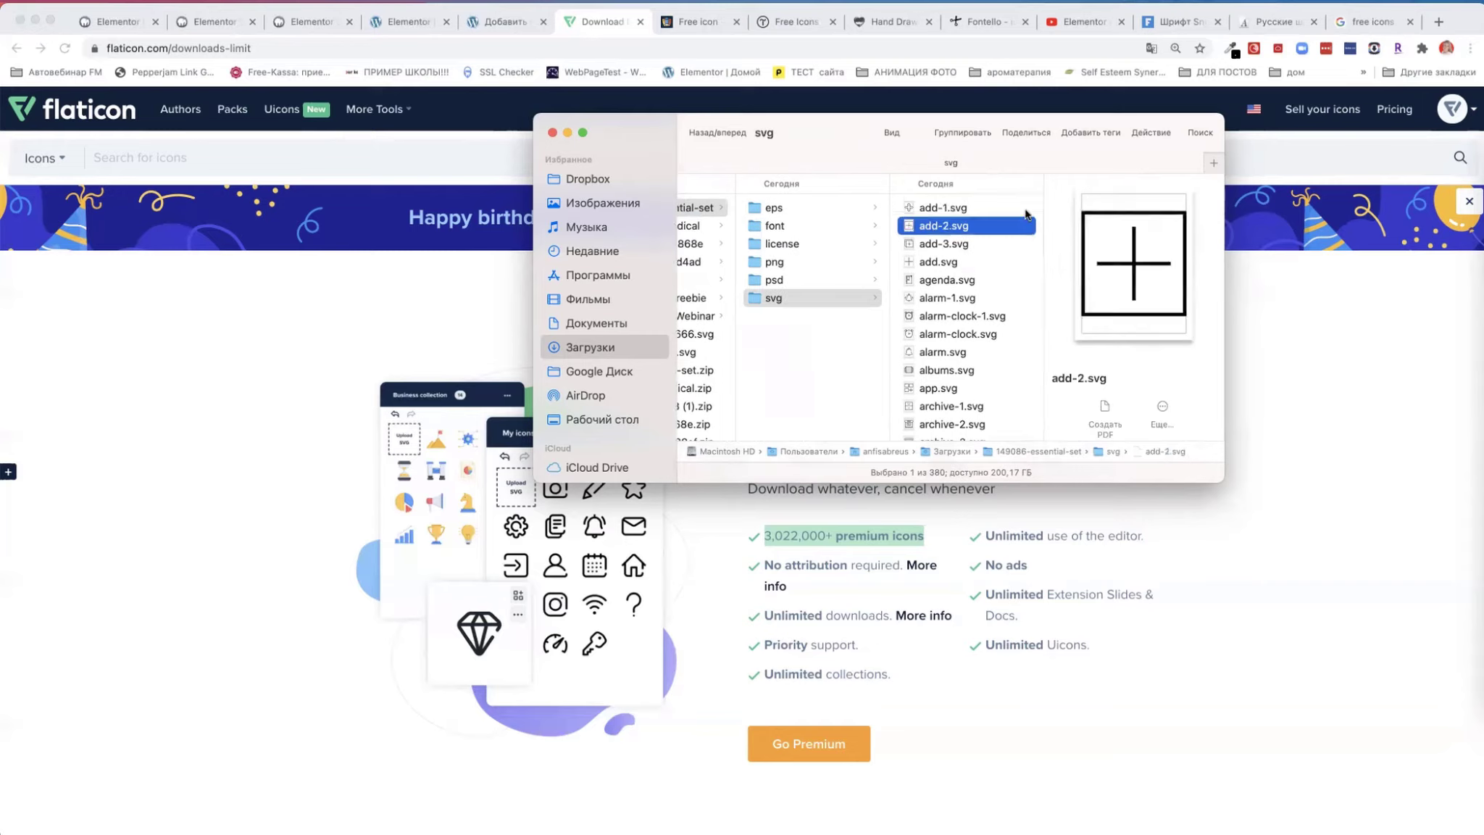
key("Down")
key("Down")
key("Down")
key("Down")
key("Down")
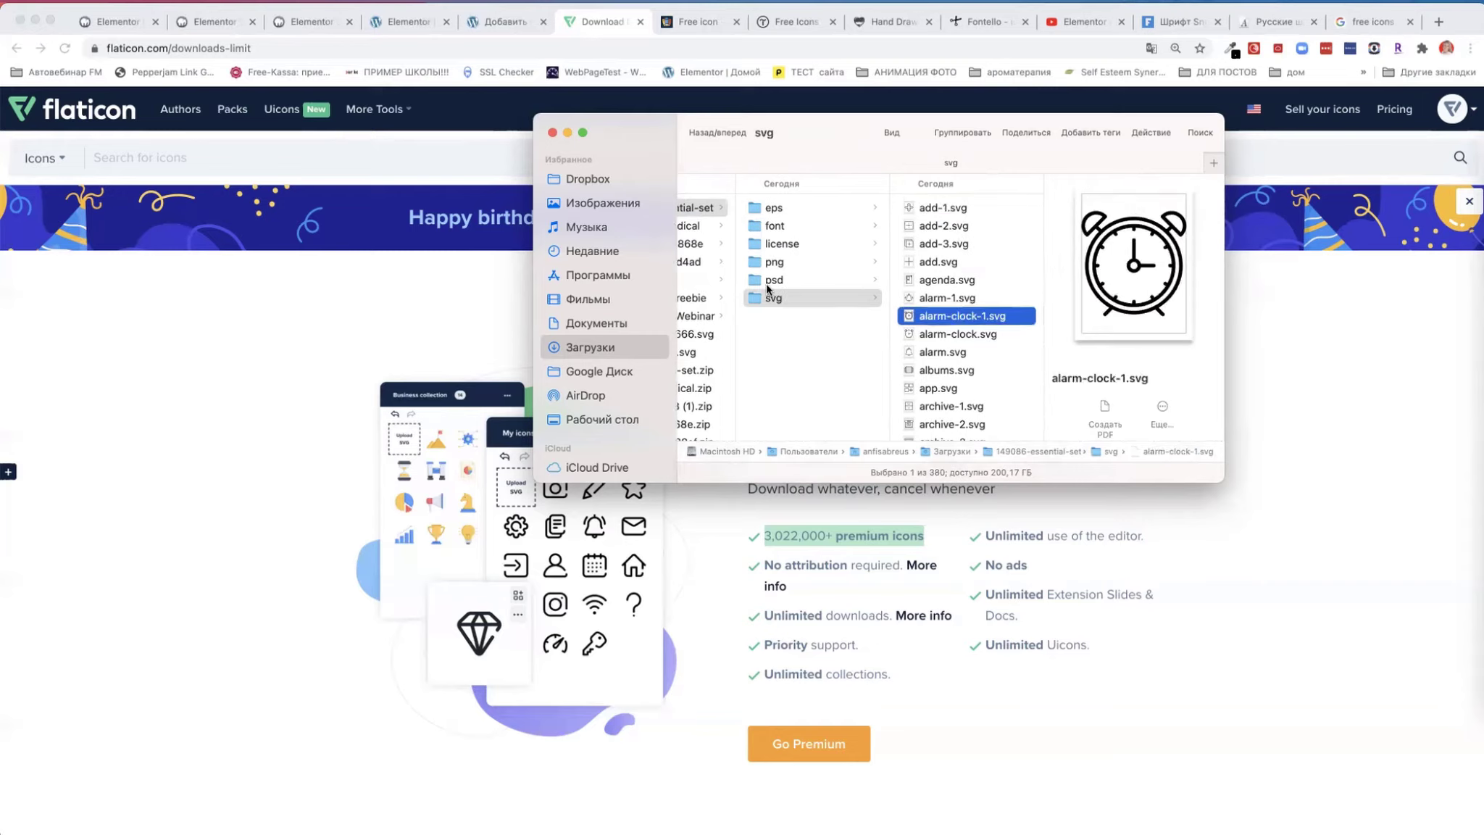
- Open the essential set's png folder and preview add-1.png and alarm-clock-1.png
left_click(768, 263)
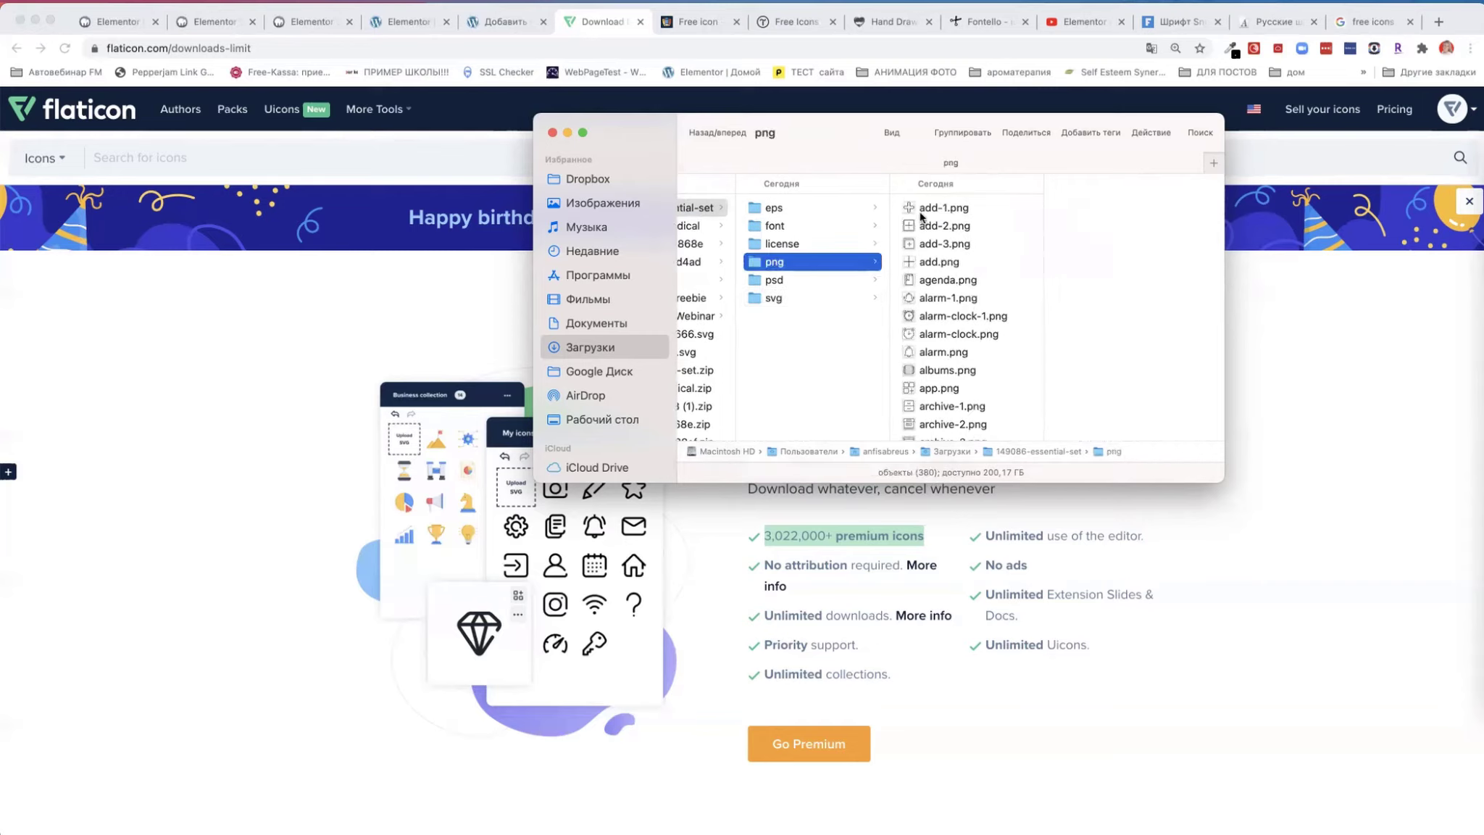
left_click(921, 212)
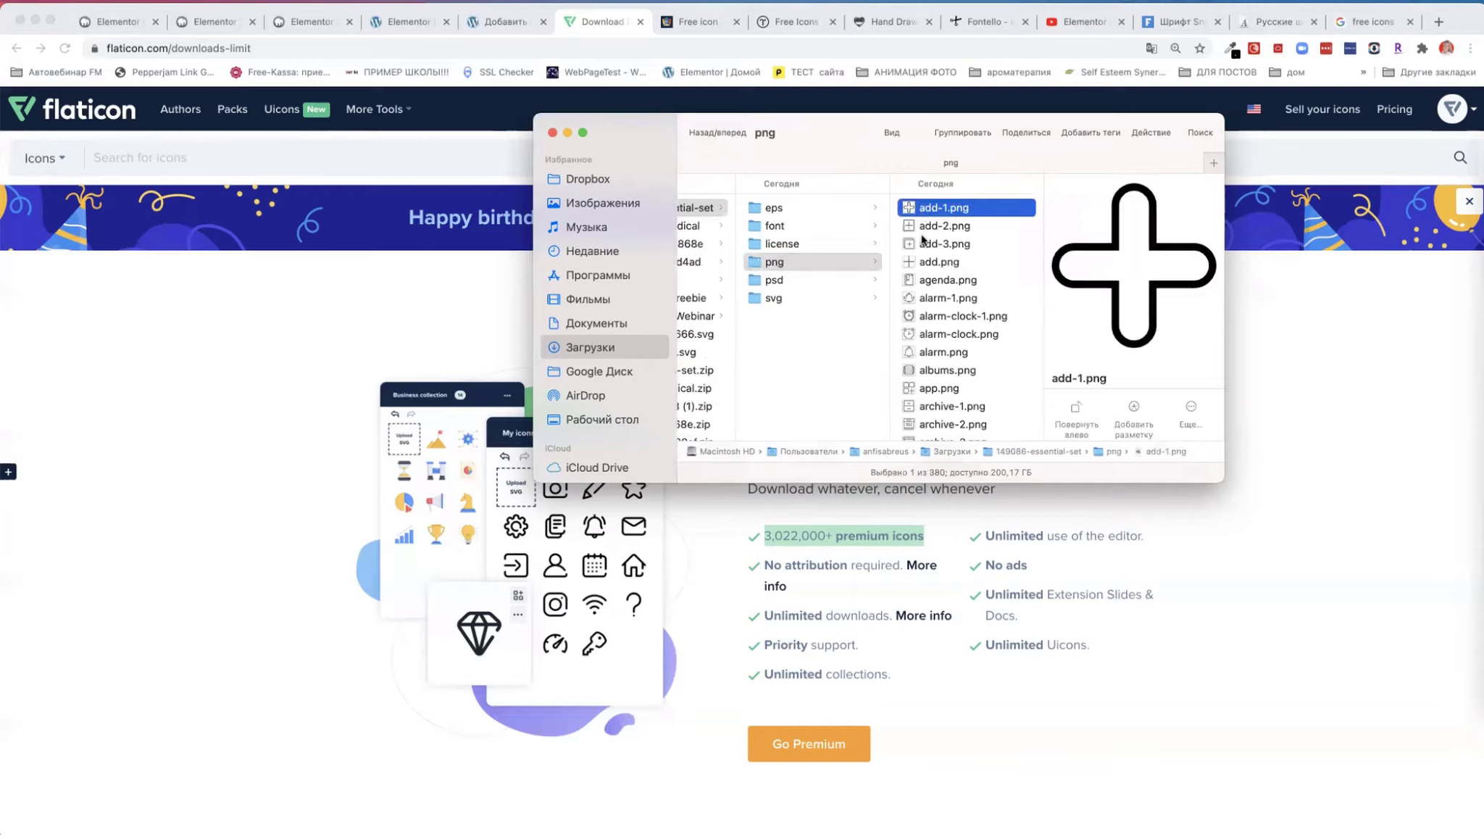
left_click(929, 318)
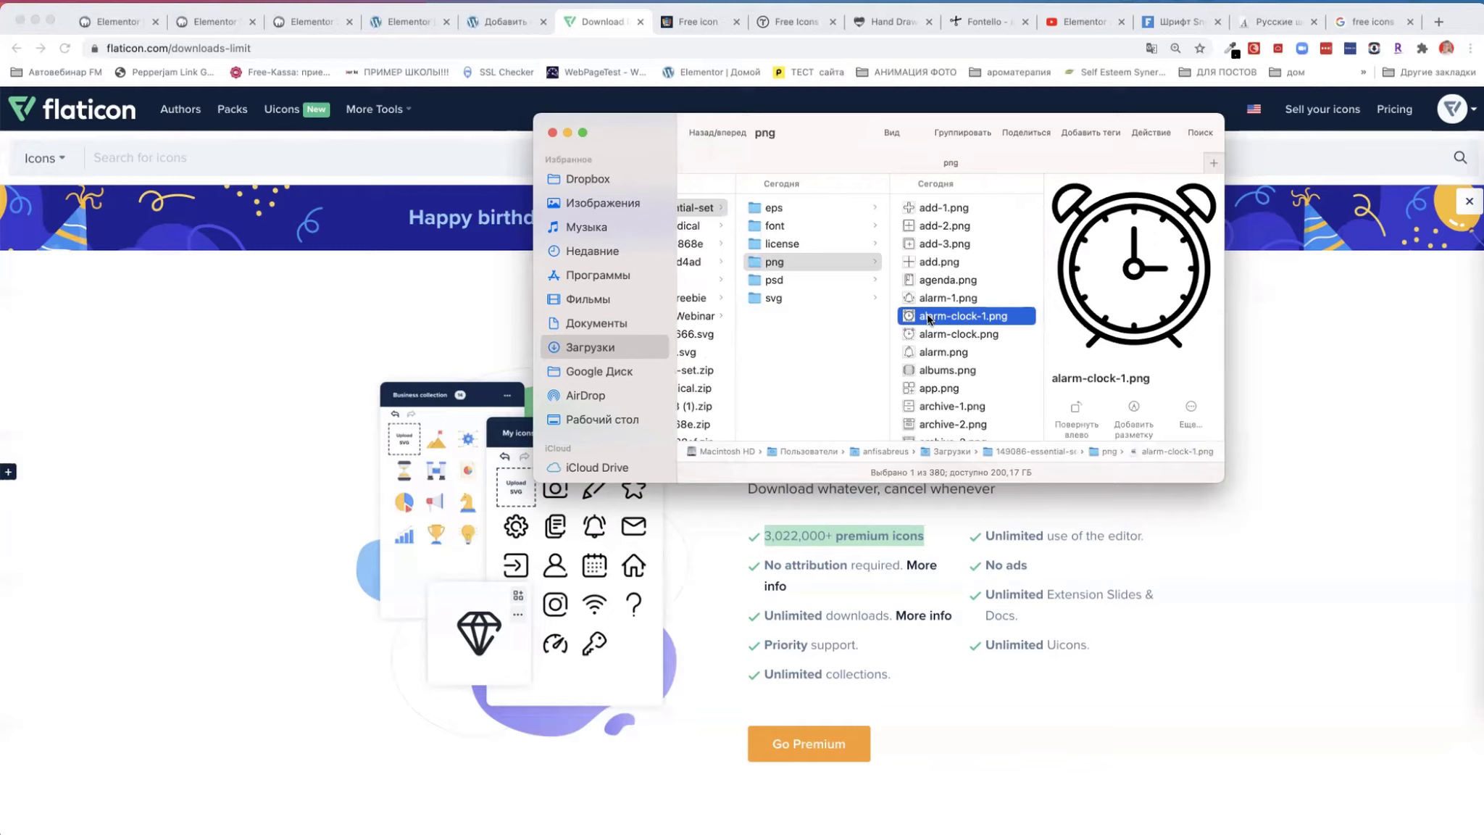
- Preview the icons in the png folder of the 4068880-medical pack and 003-test tube.svg in its svg folder
scroll(757, 373, "left", 3)
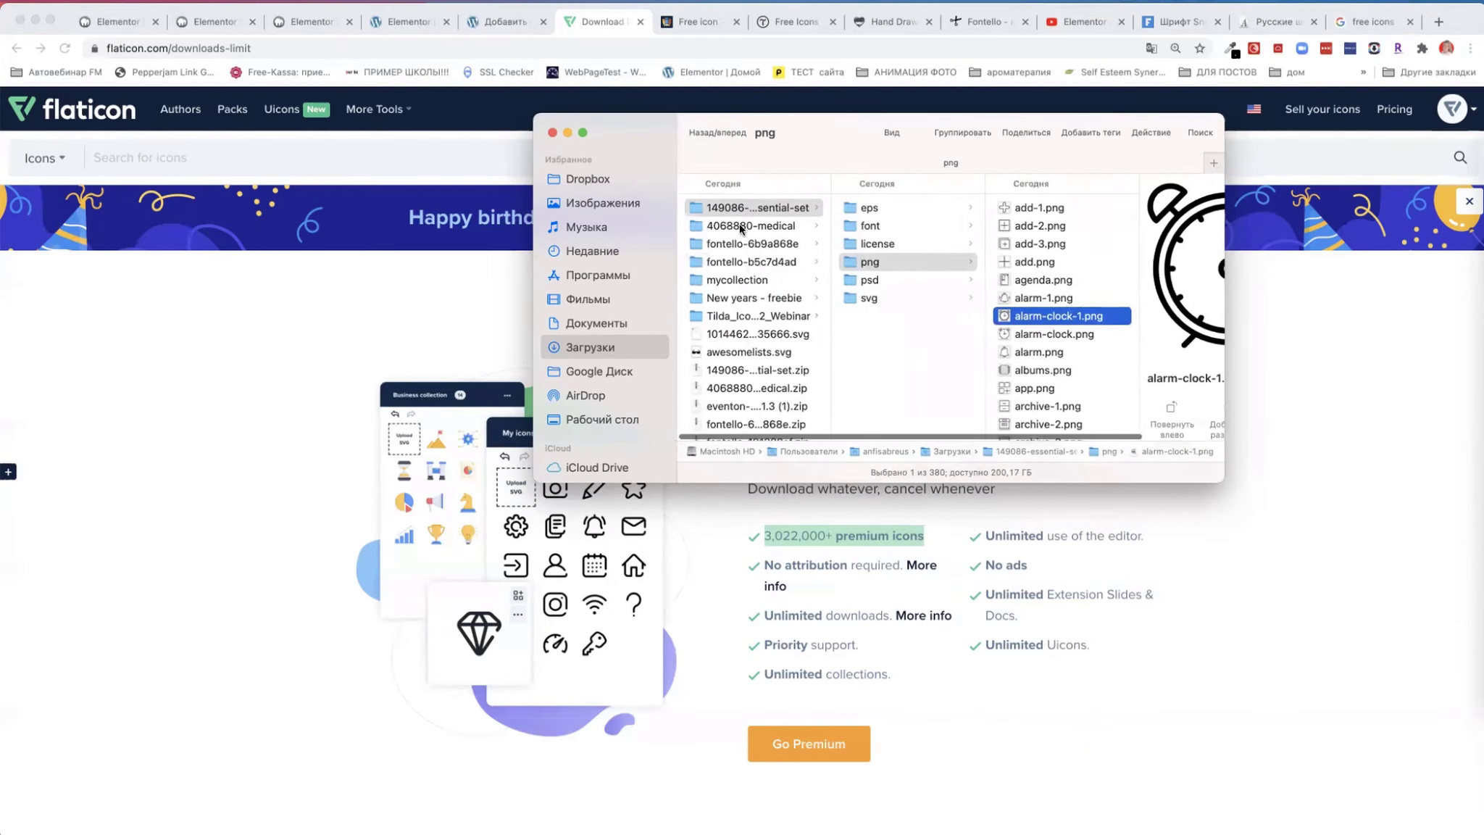
left_click(740, 227)
left_click(873, 227)
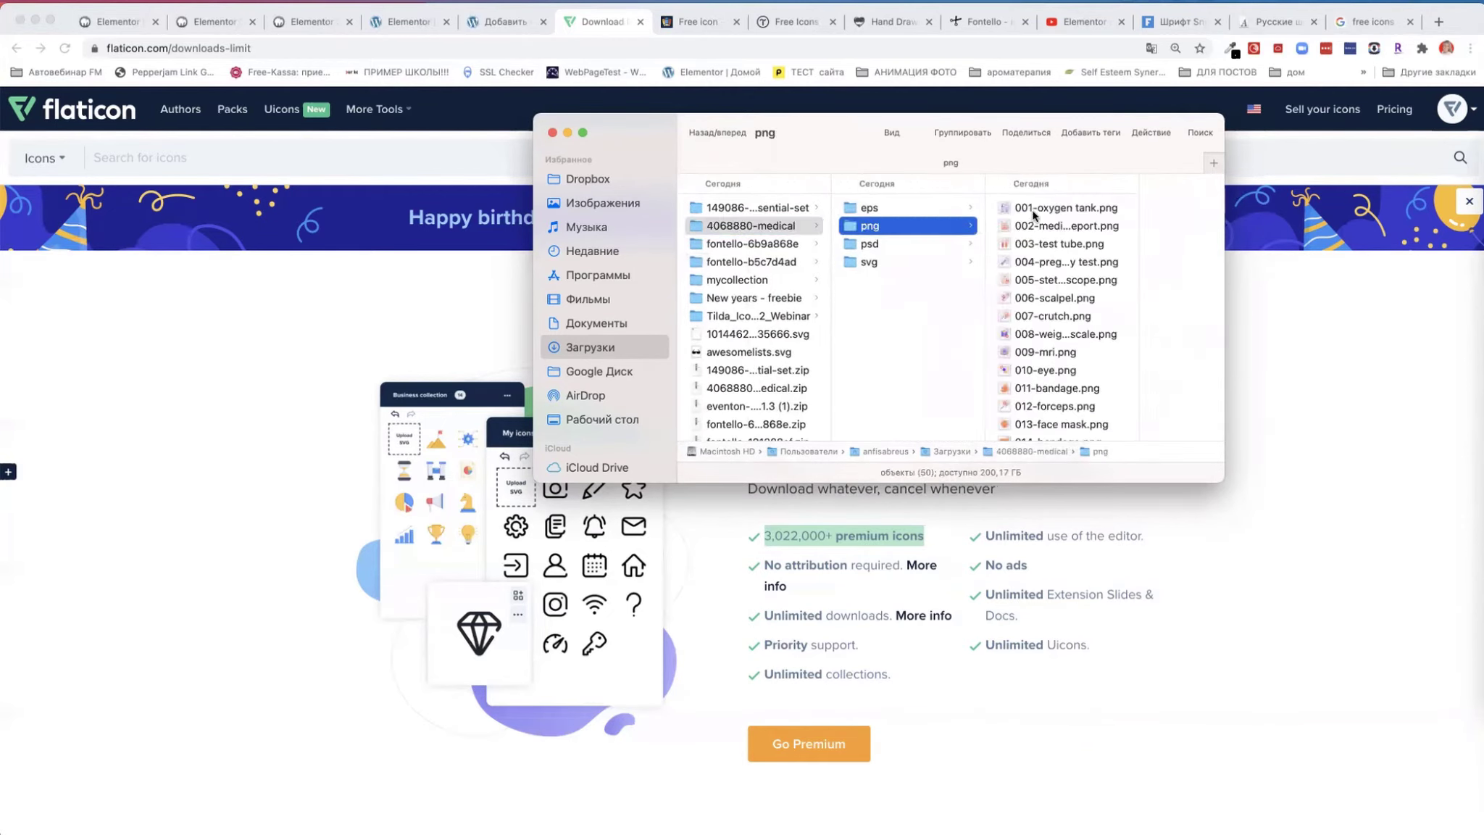
left_click(1034, 212)
key("Down")
key("Down")
key("Down")
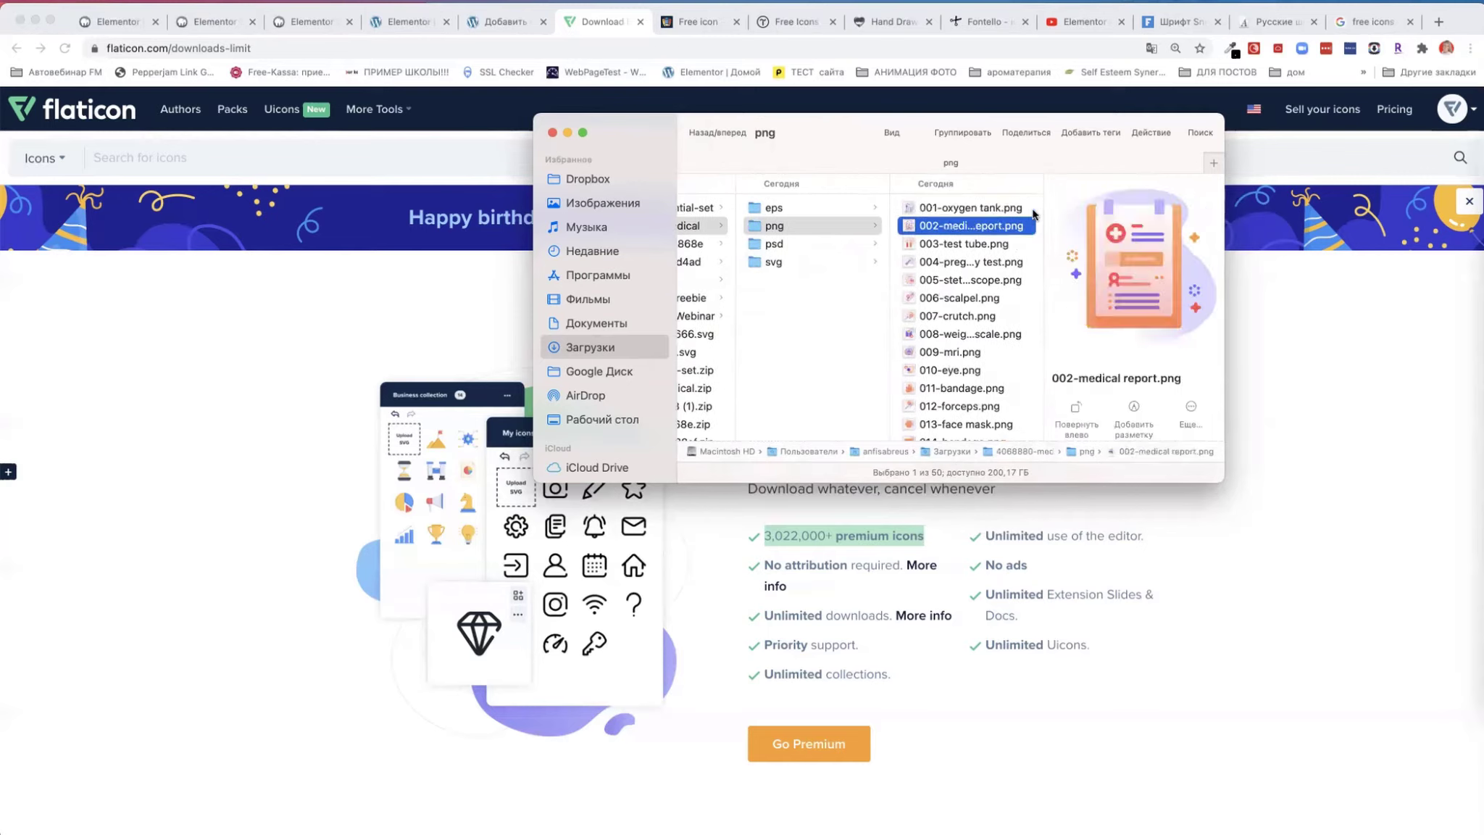
key("Down")
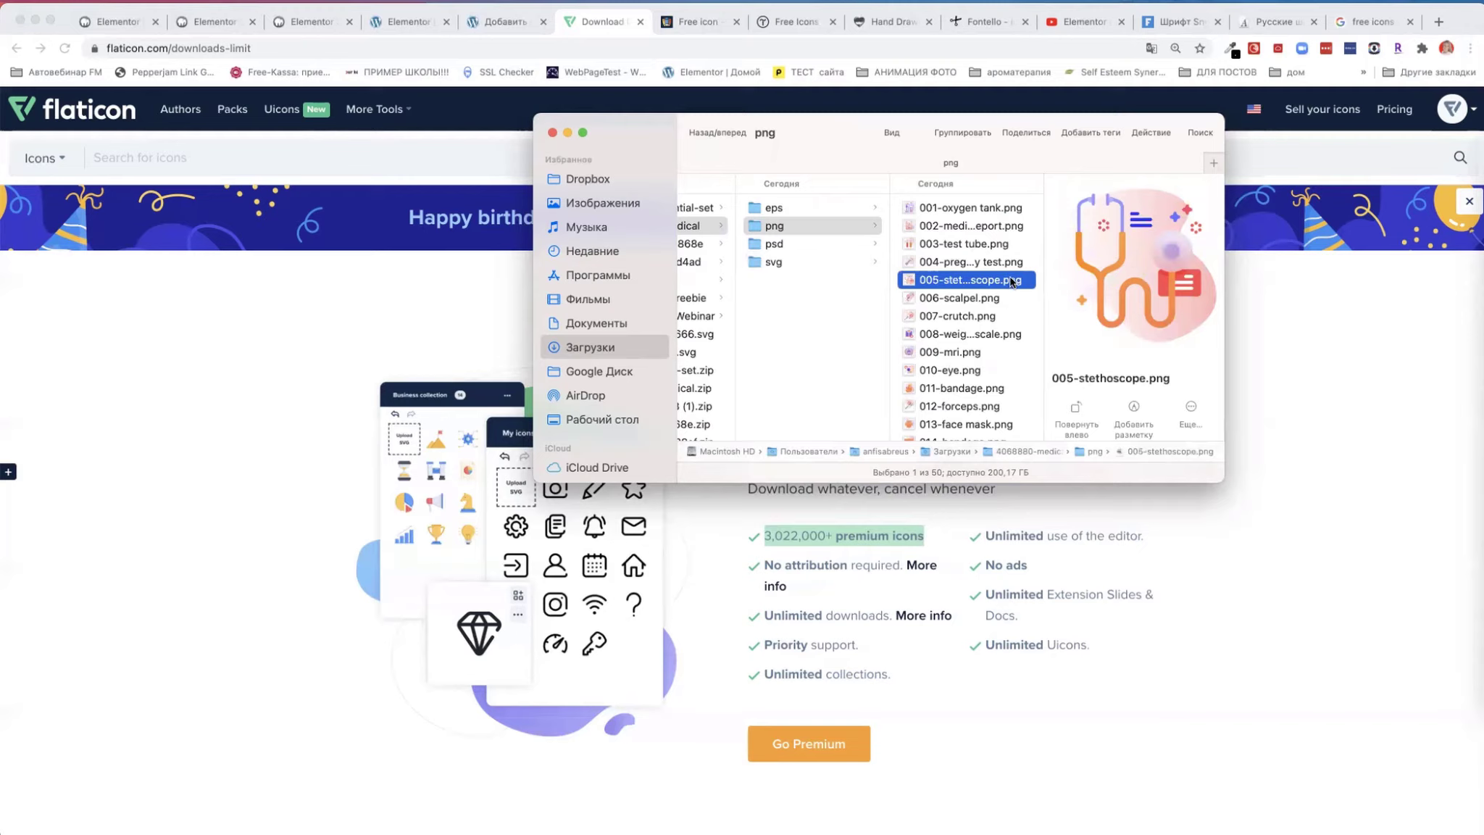
left_click(793, 261)
key("Right")
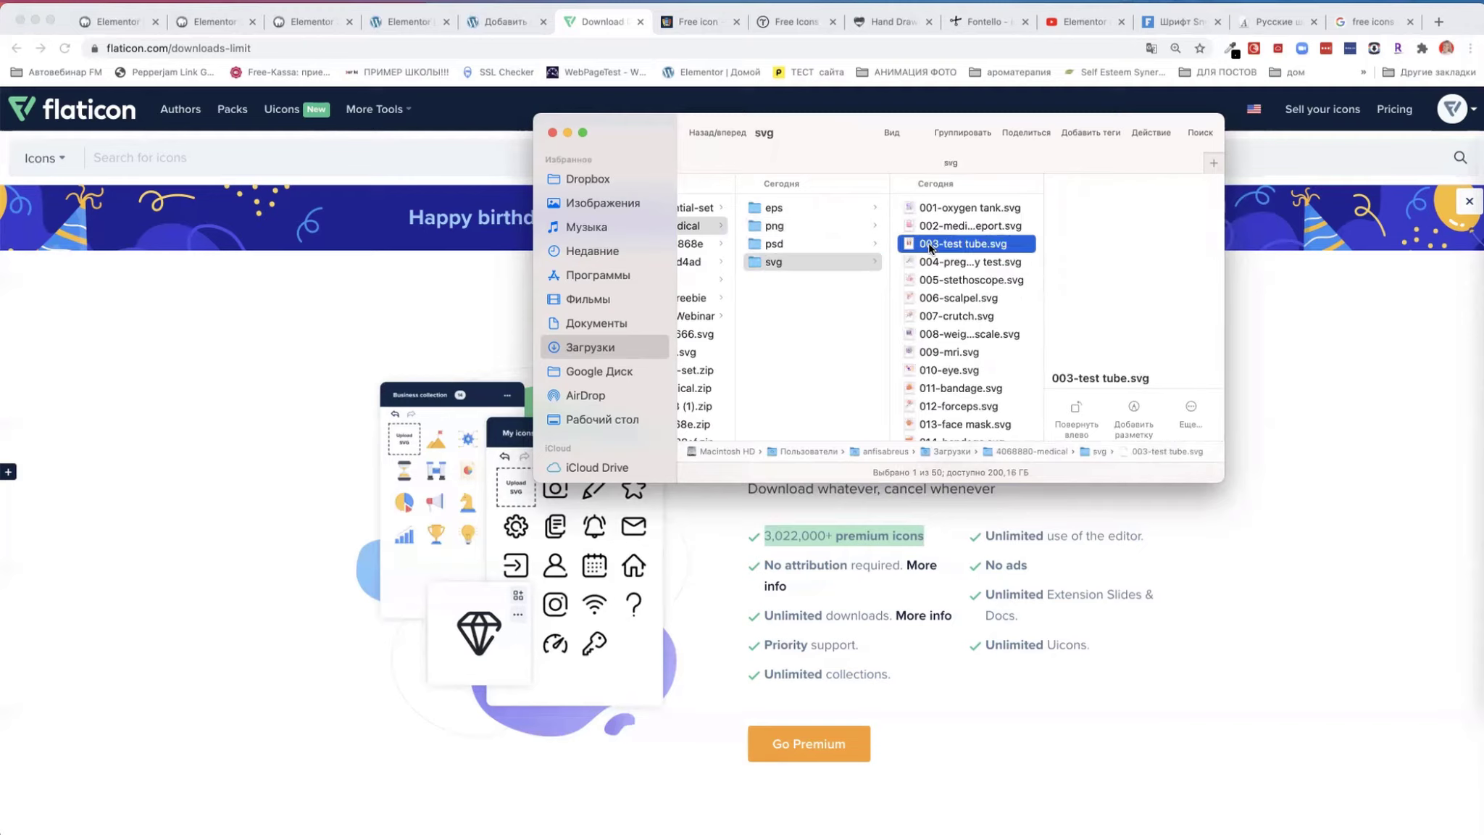
- Return to the svg folder of the 149086-essential-set pack and preview alarm-clock-1.svg
scroll(846, 290, "left", 3)
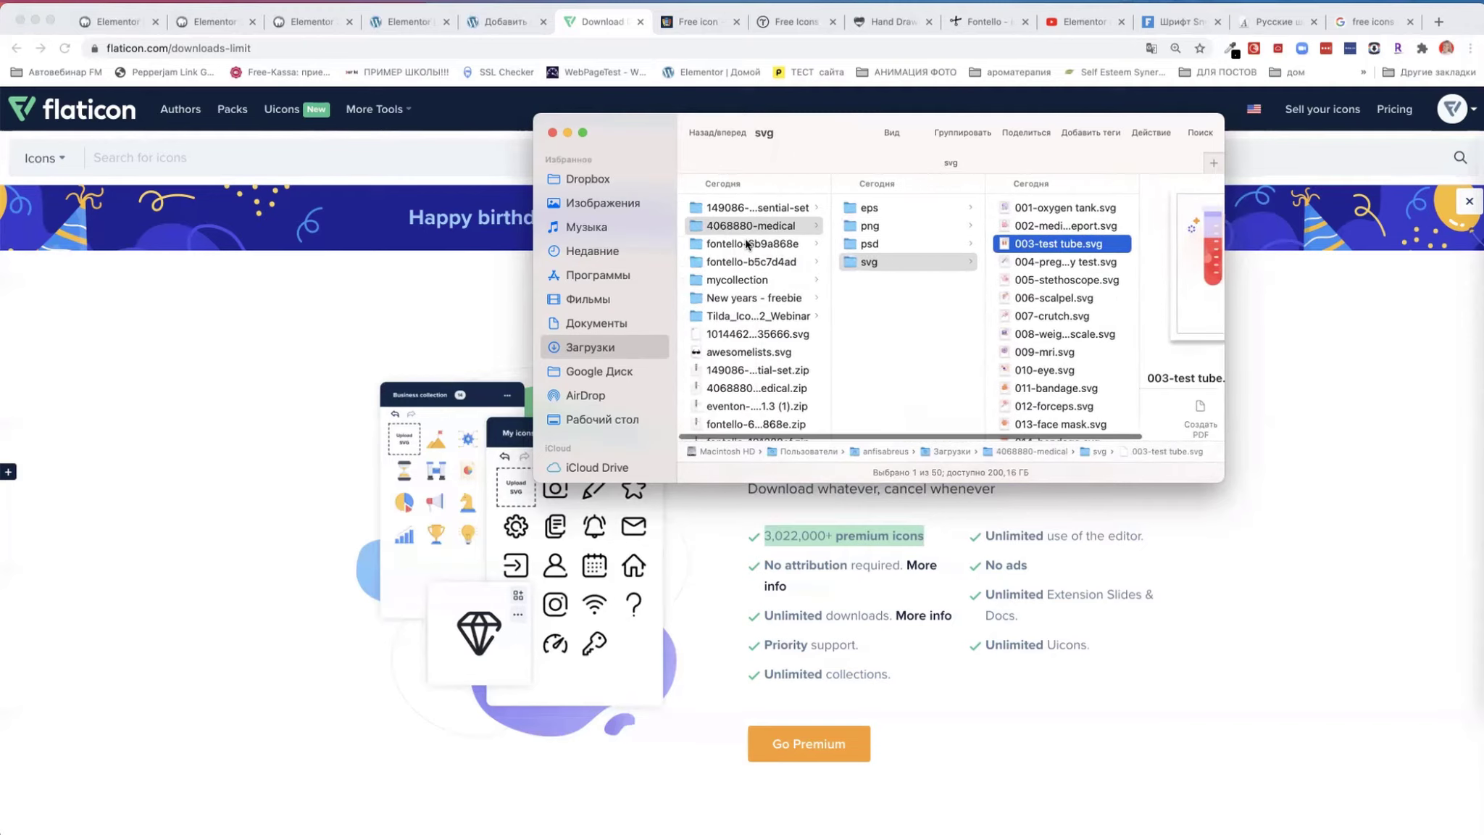
left_click(762, 211)
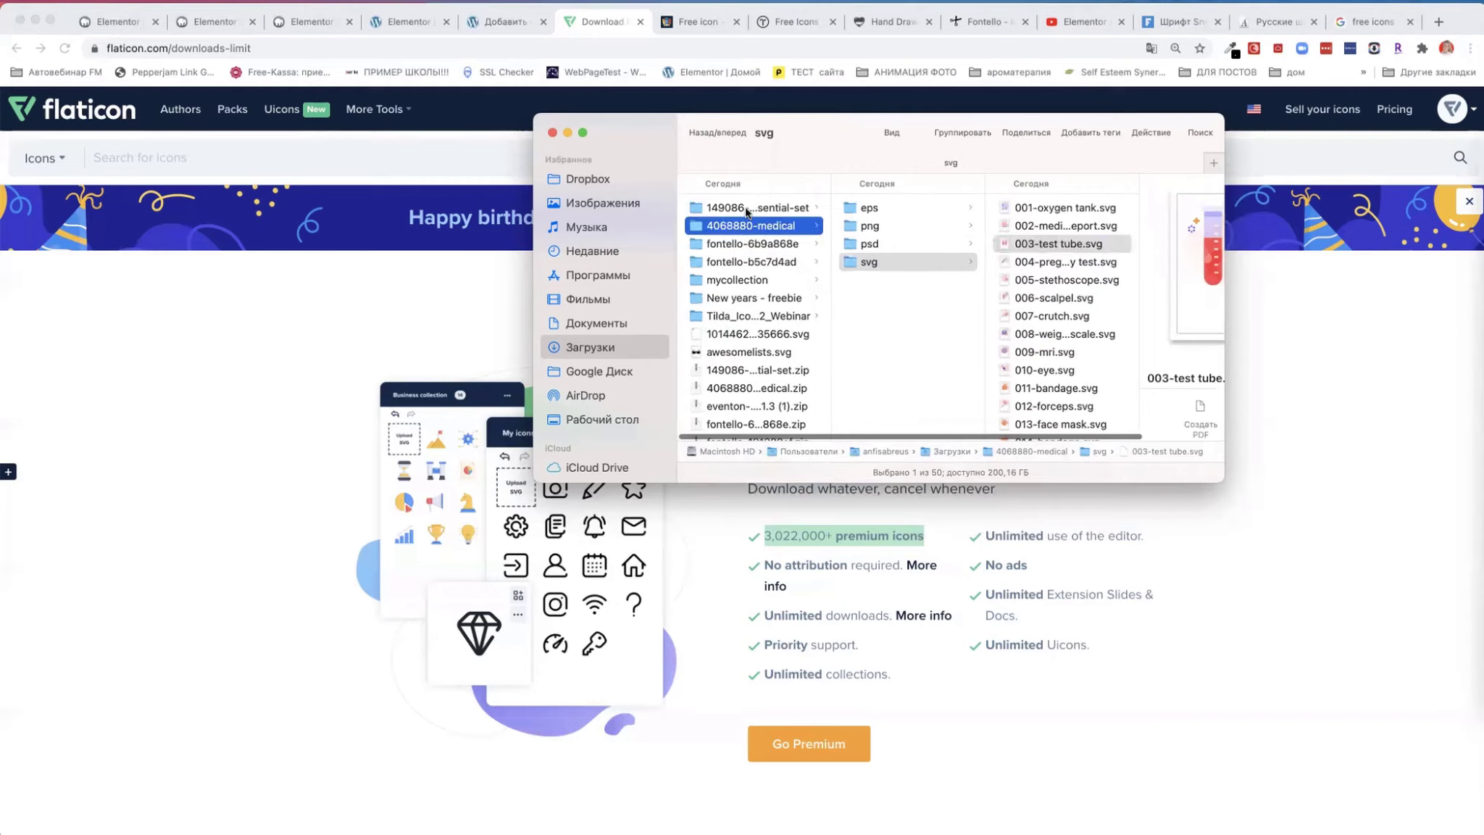
left_click(873, 299)
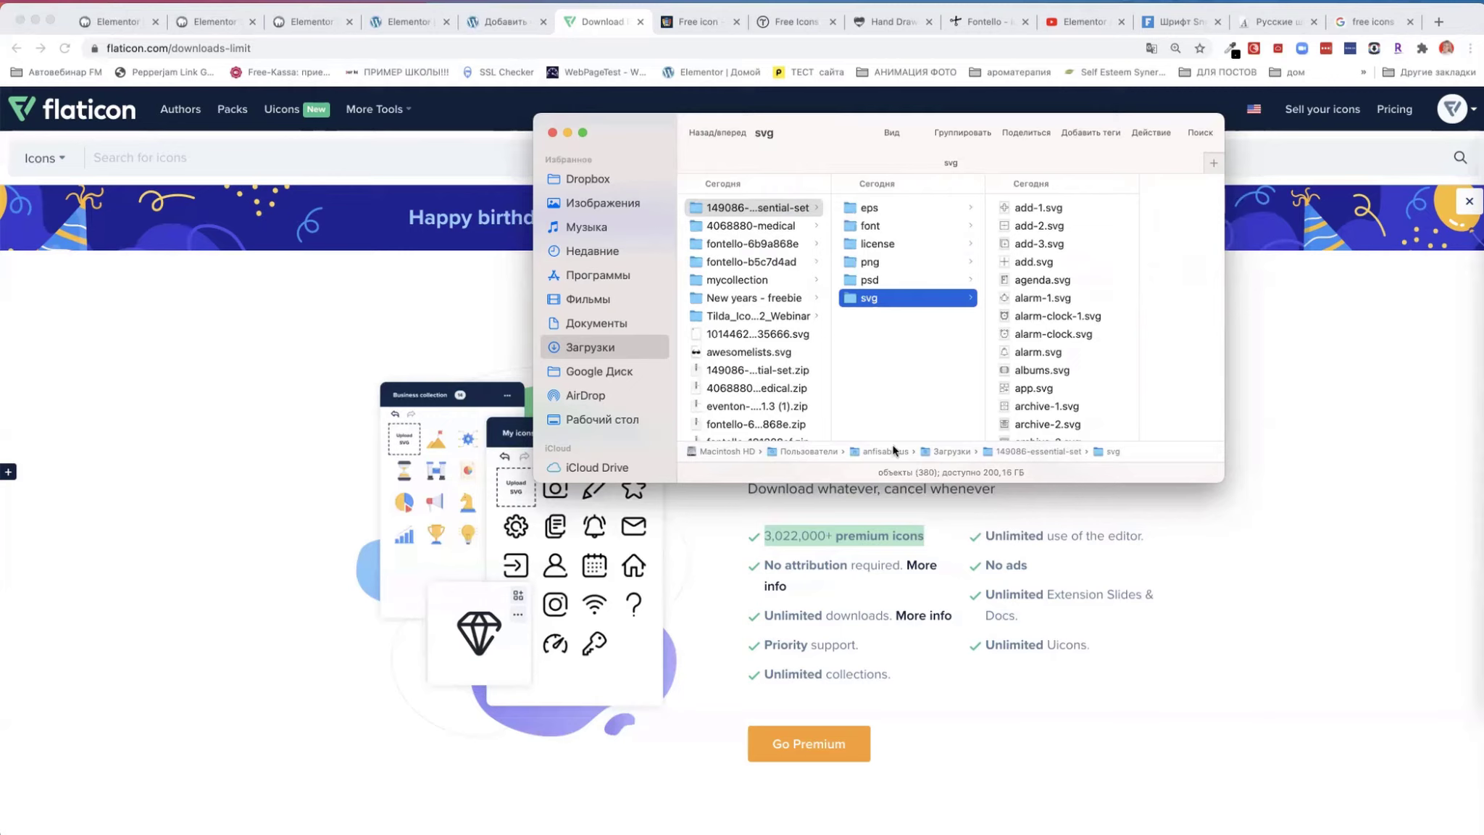
left_click(1093, 317)
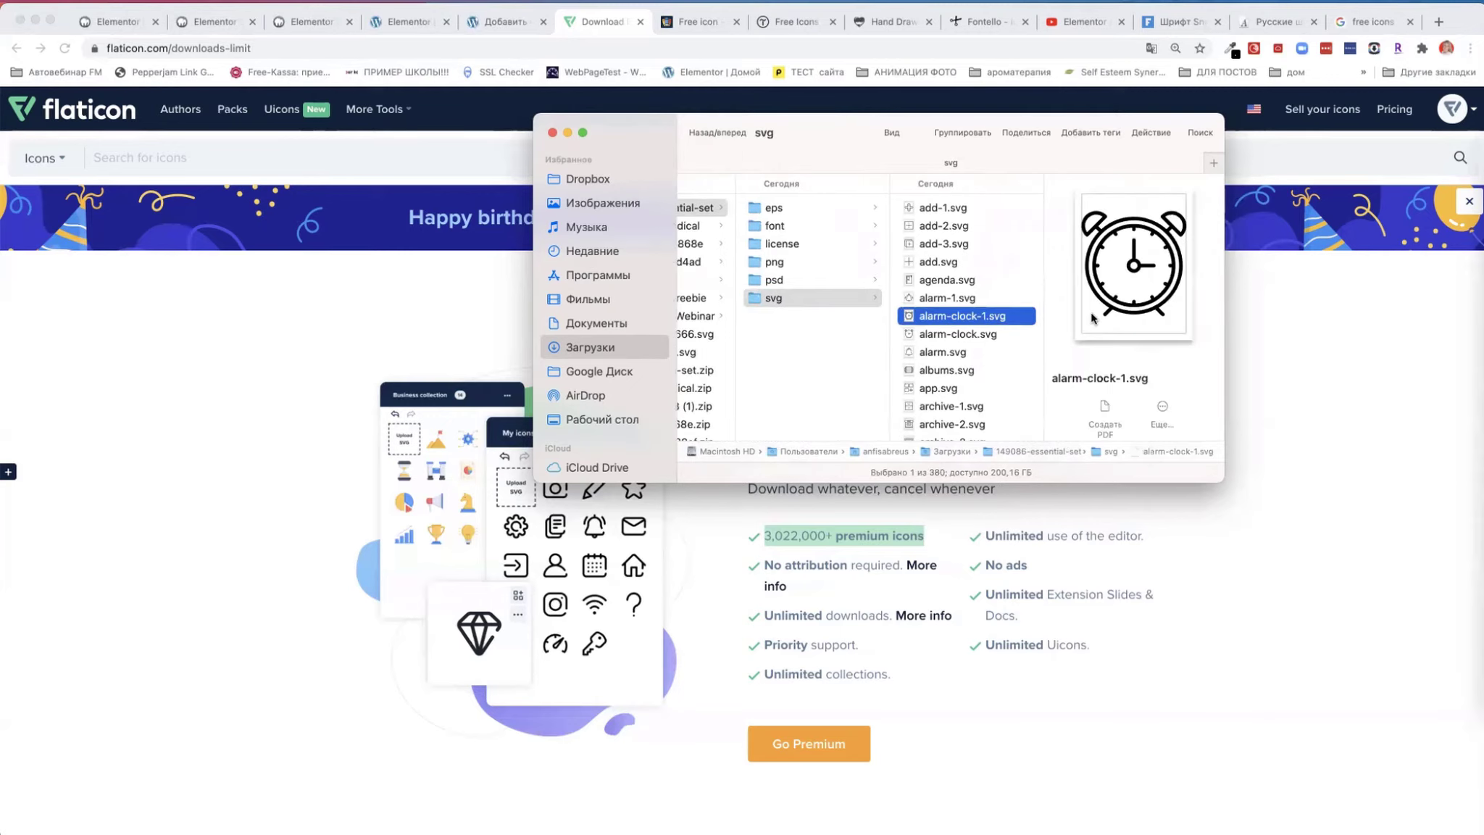
- Switch to the Fontello page in the browser and point out the custom SVG icons drop area
left_click(1297, 351)
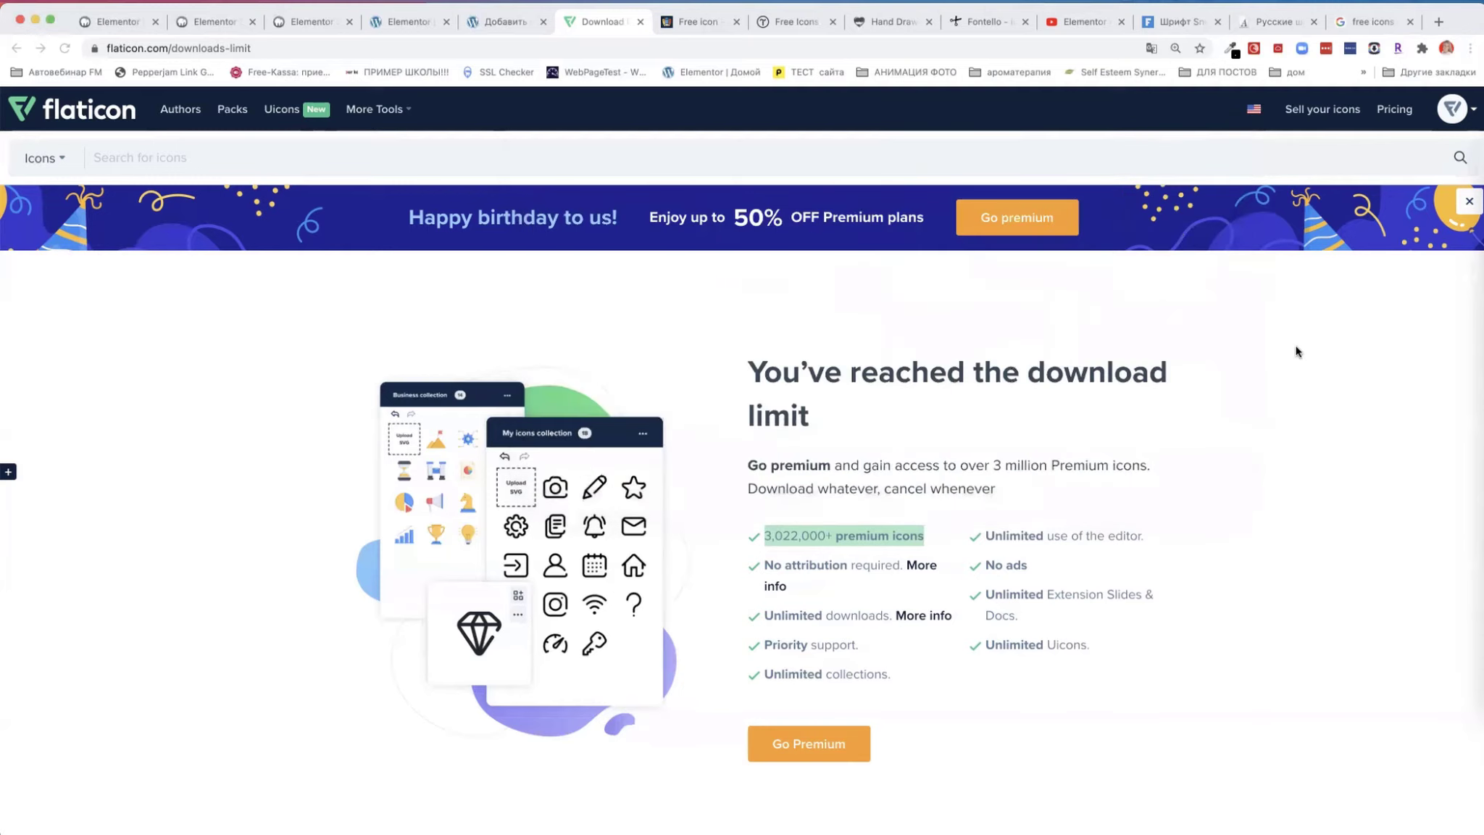
left_click(984, 22)
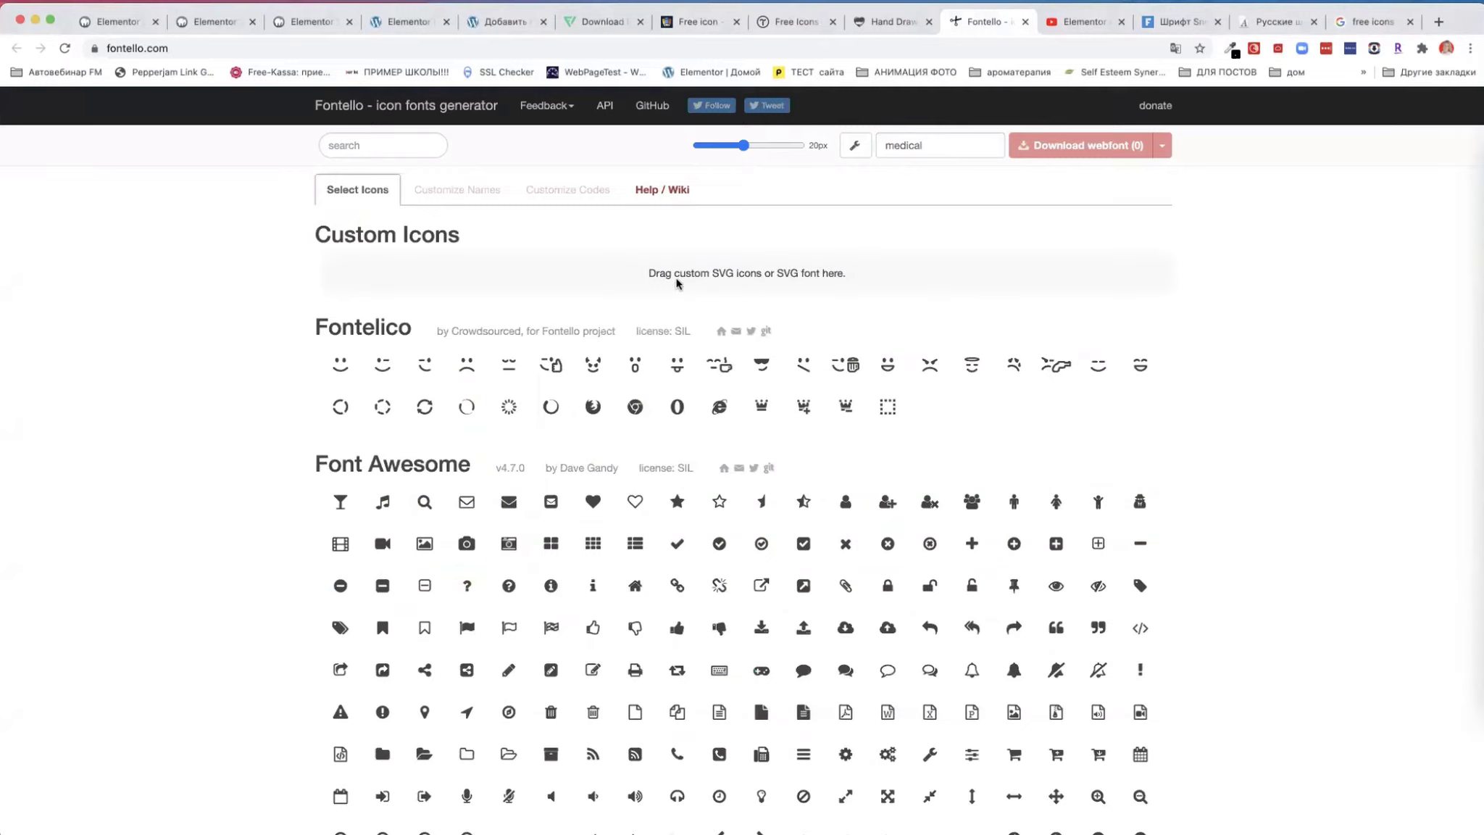
left_click_drag(679, 277, 845, 279)
left_click(849, 282)
- Place the Finder window below Fontello's drop area, open the Tilda_Icons_2_Webinar folder and select Tilda_Icons_2web_chair.svg
left_click(1478, 154)
left_click_drag(826, 153, 1026, 392)
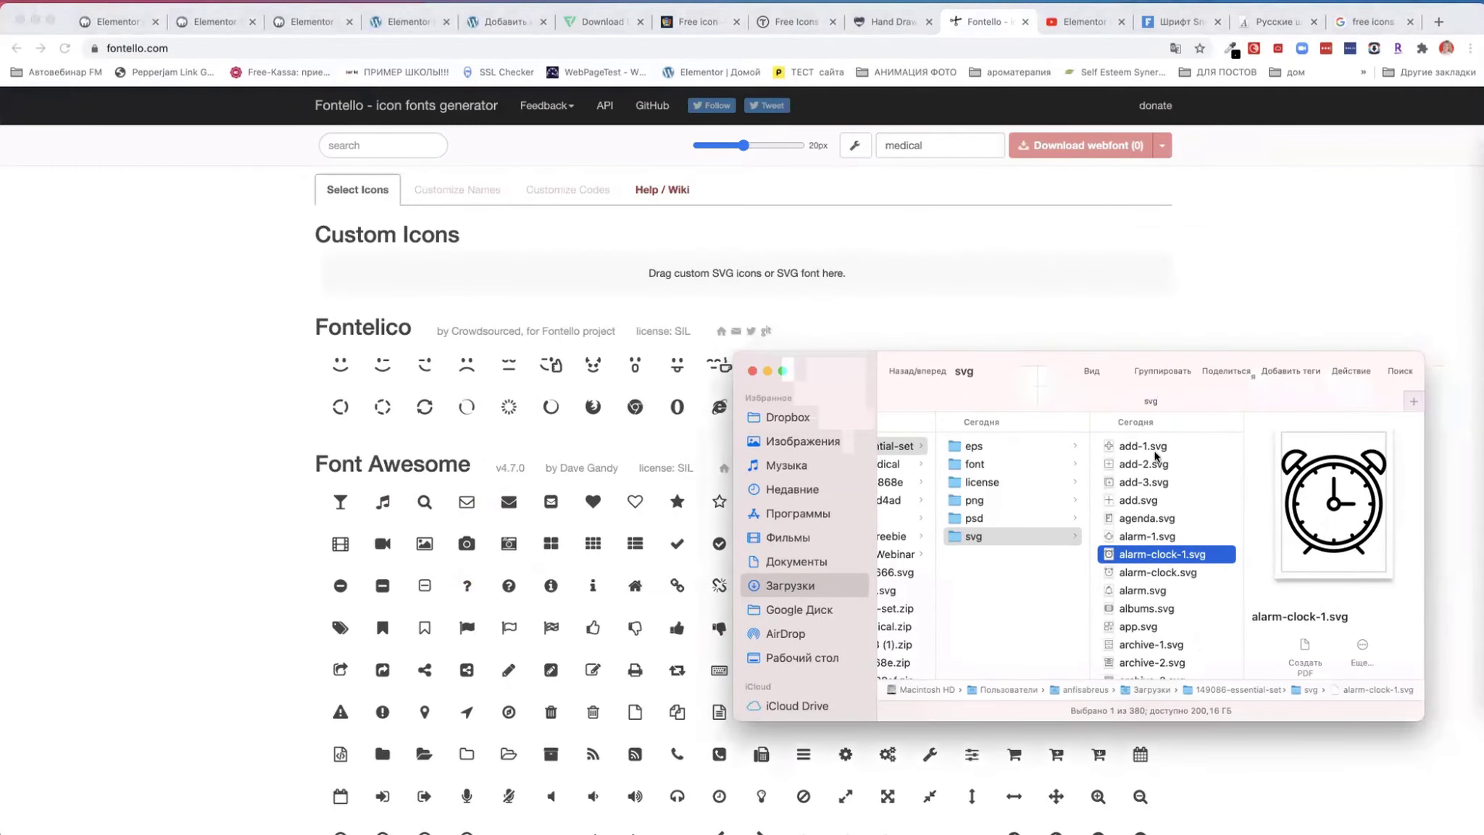
scroll(1129, 610, "down", 2)
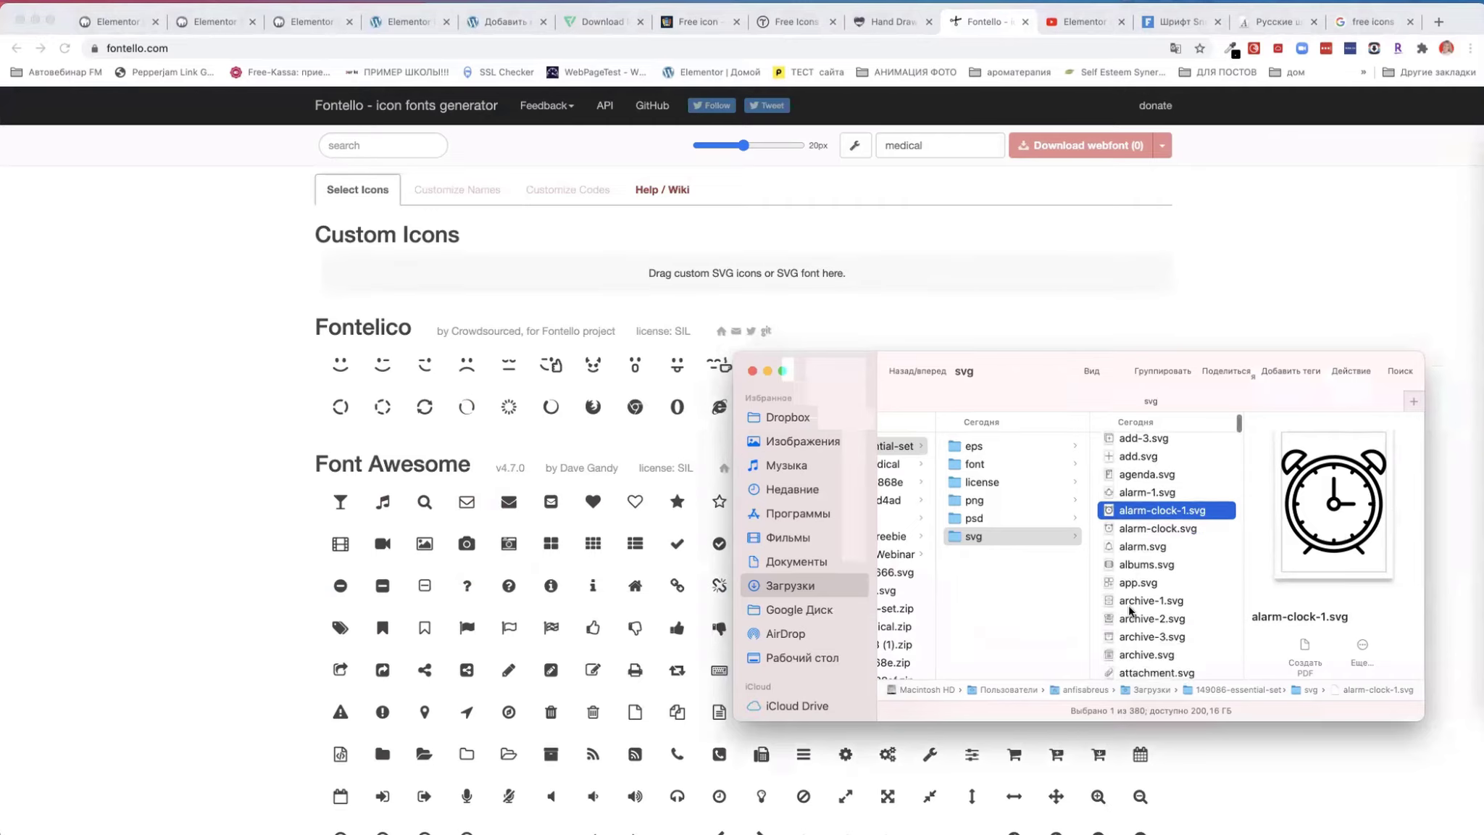
scroll(1004, 589, "left", 3)
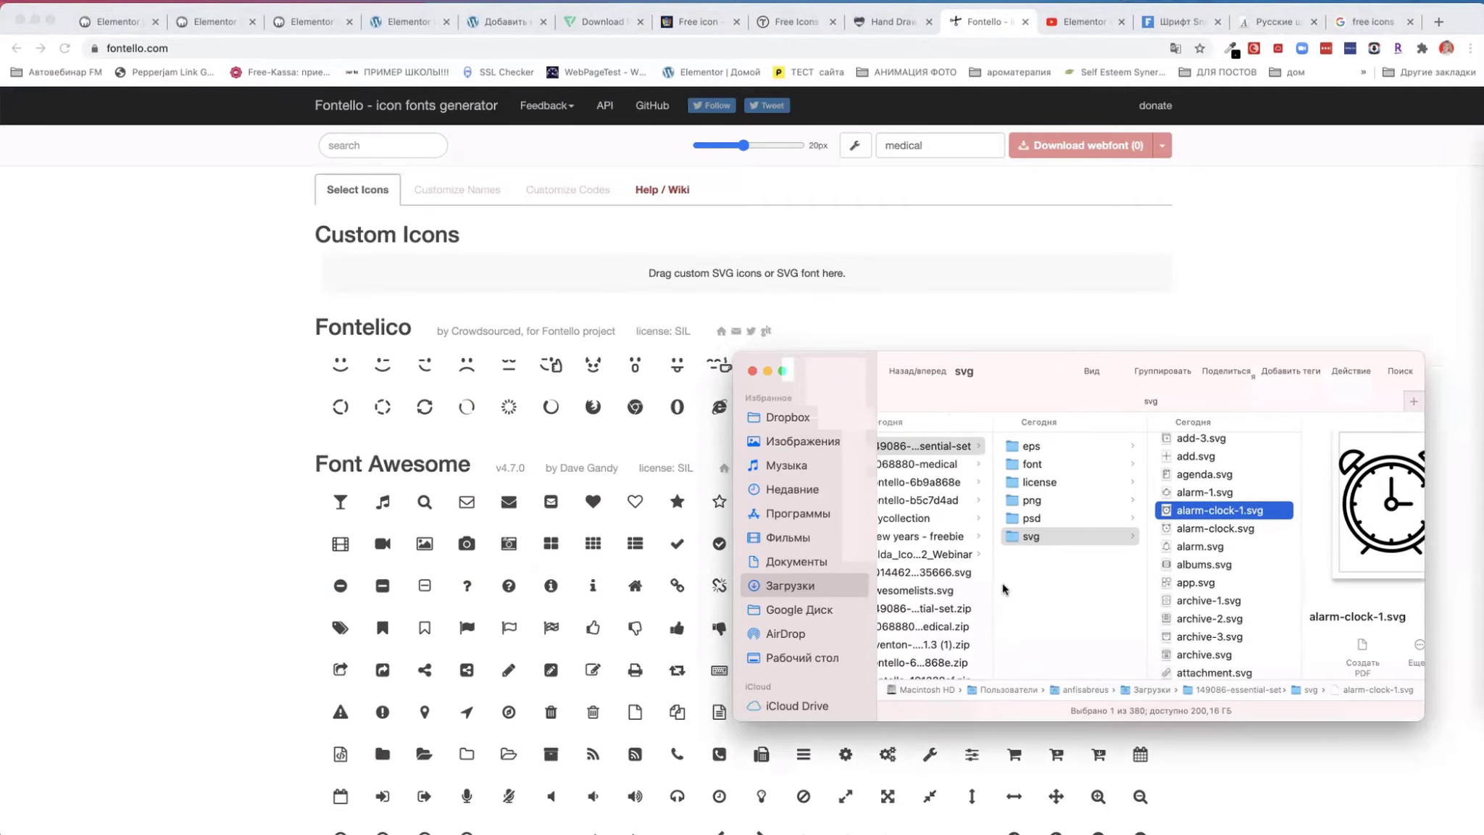
scroll(942, 579, "left", 1)
left_click(942, 555)
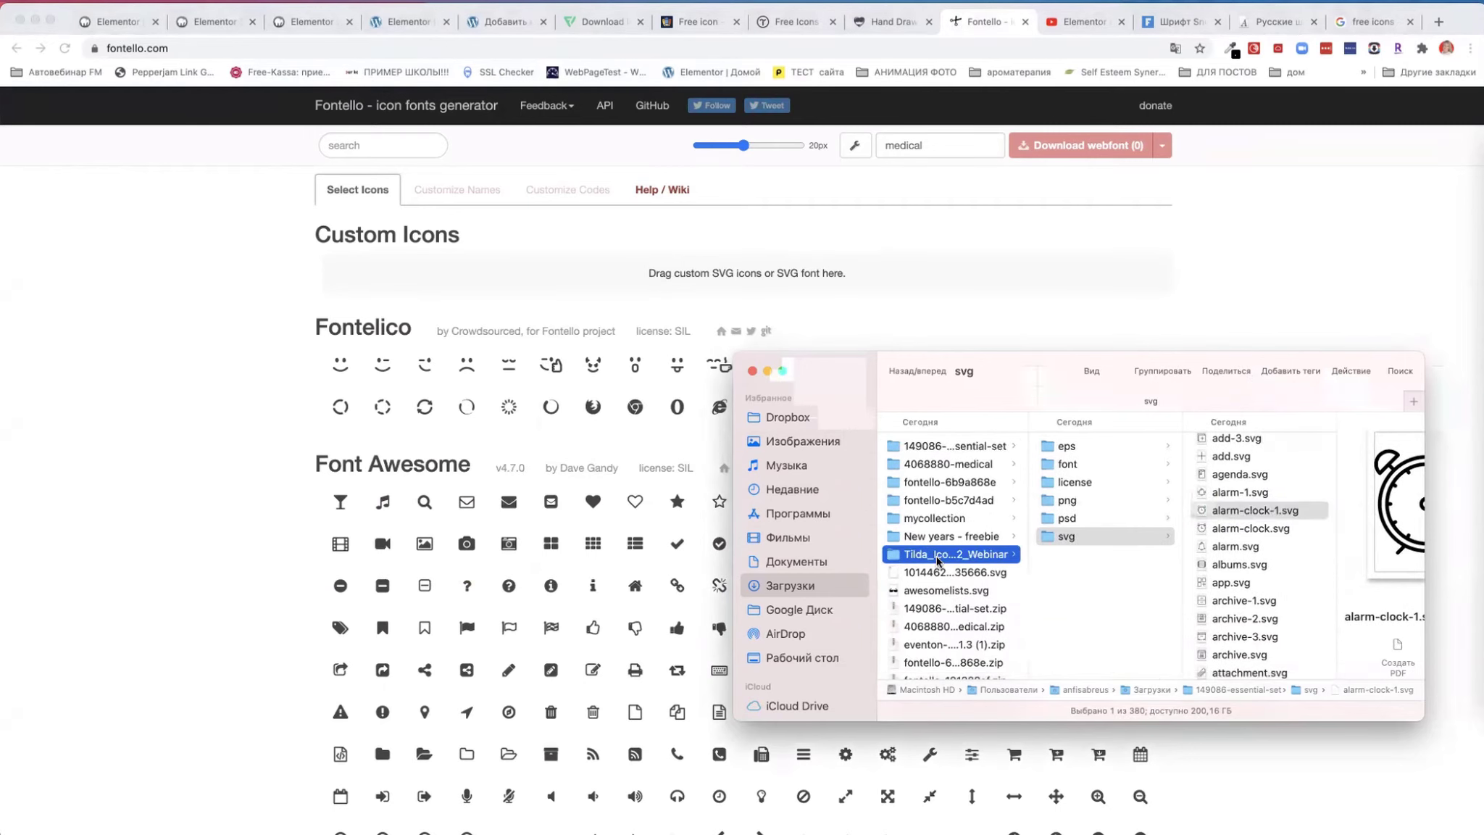
left_click(1091, 445)
left_click(1085, 513)
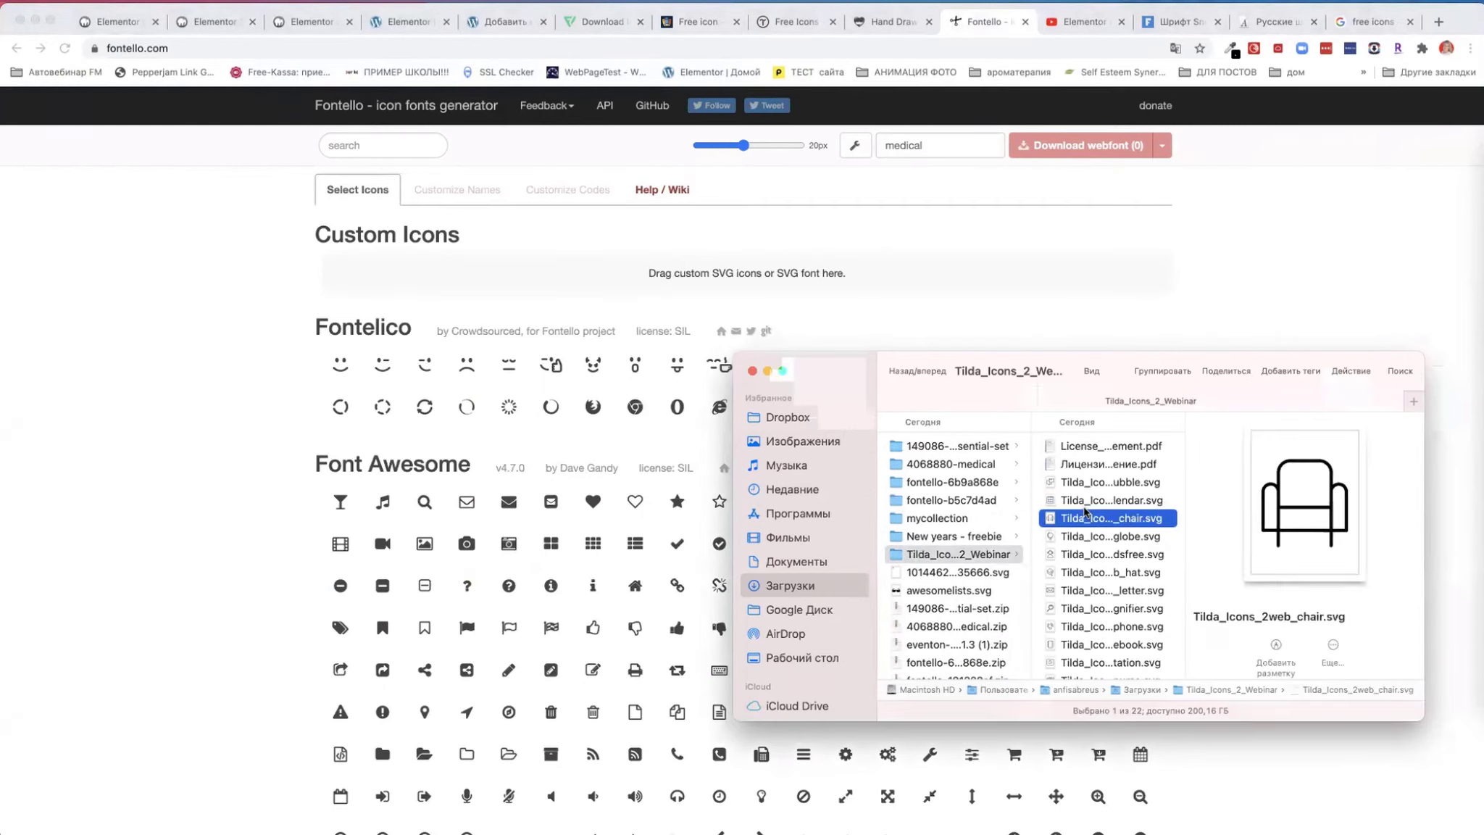
- Preview the calendar and bubble SVG icons in the Tilda_Icons_2_Webinar folder
scroll(1094, 507, "down", 1)
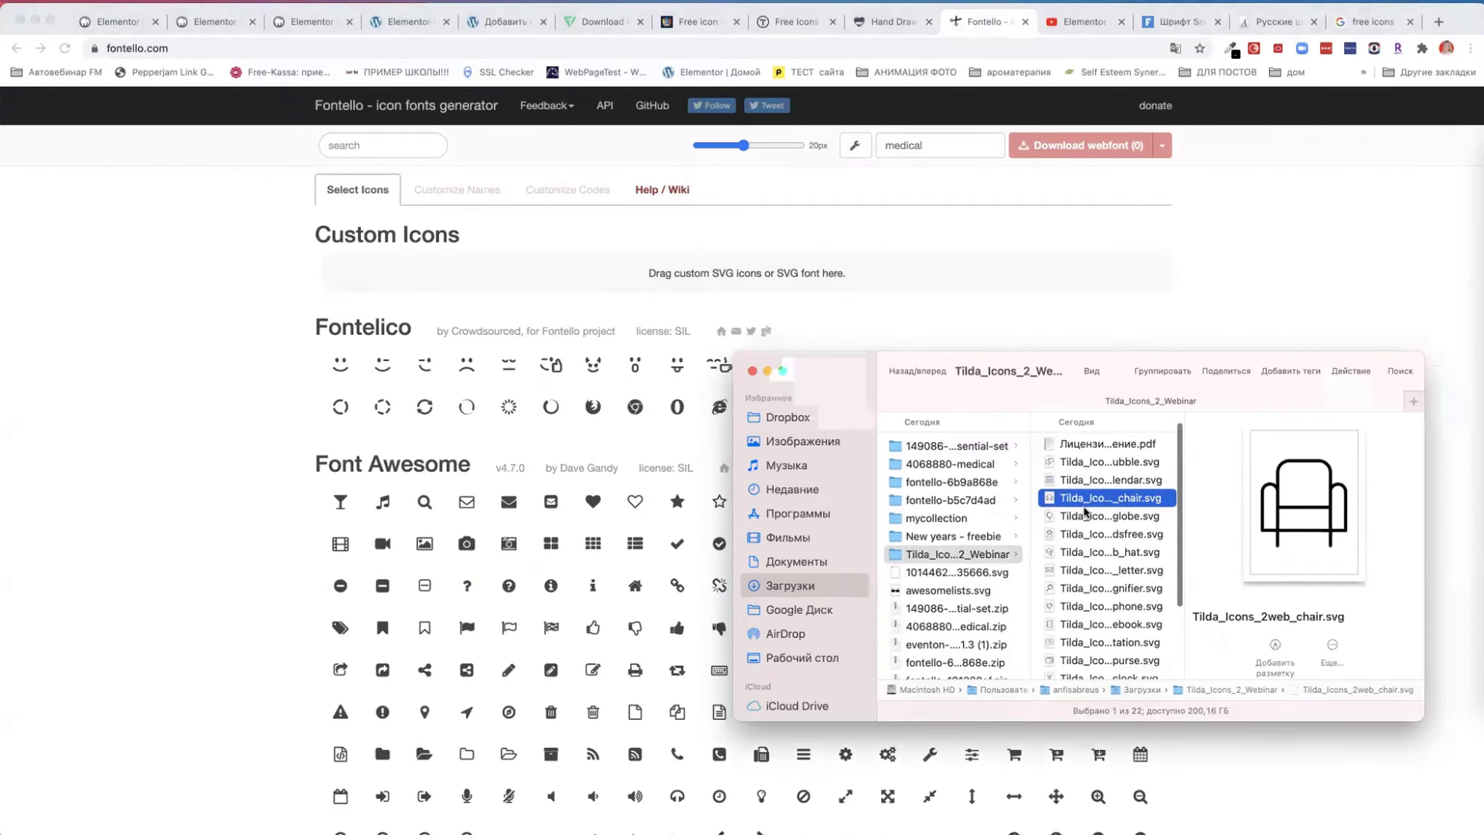
left_click(1110, 481)
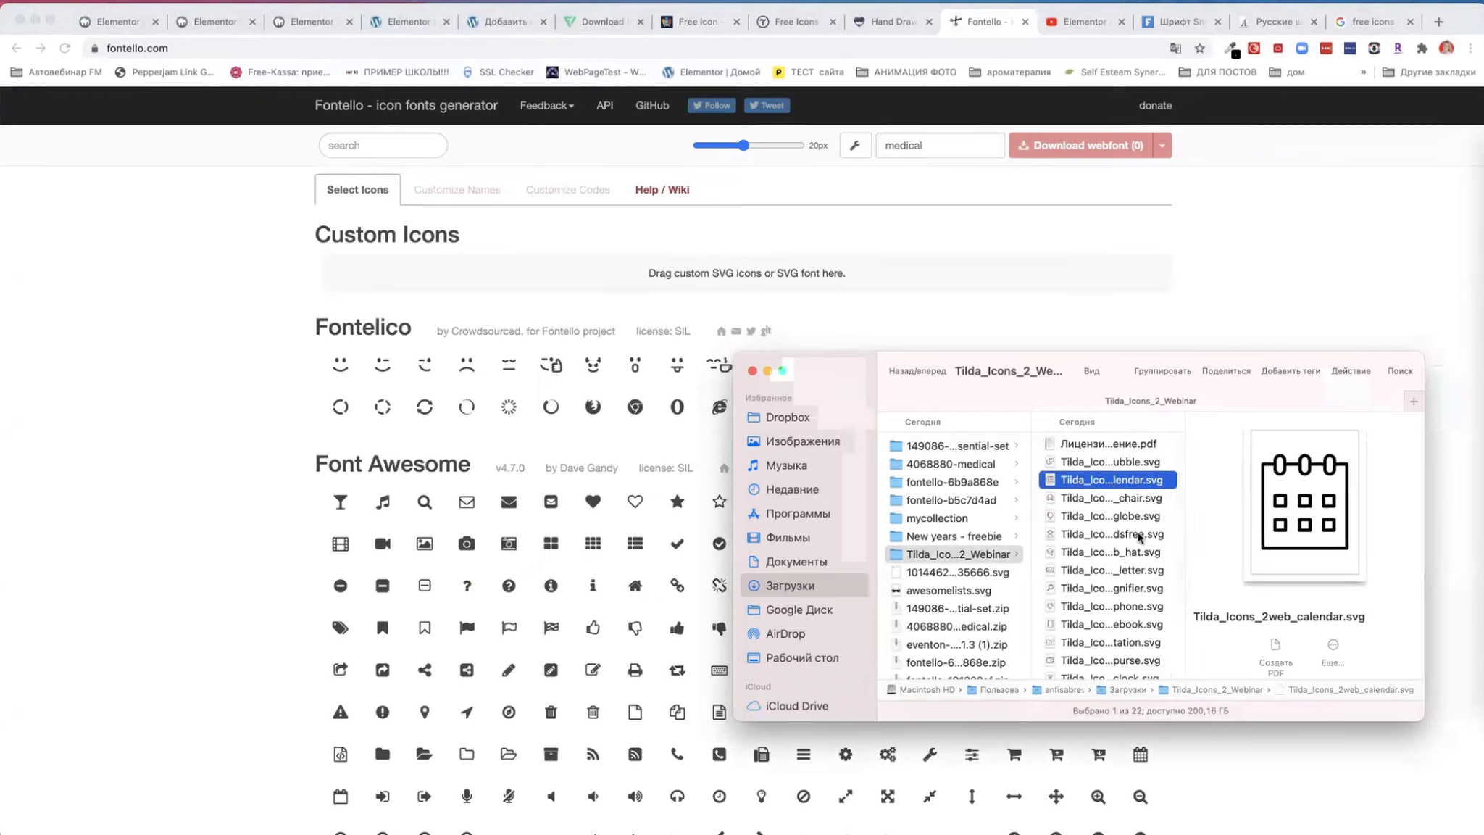
left_click(1111, 461)
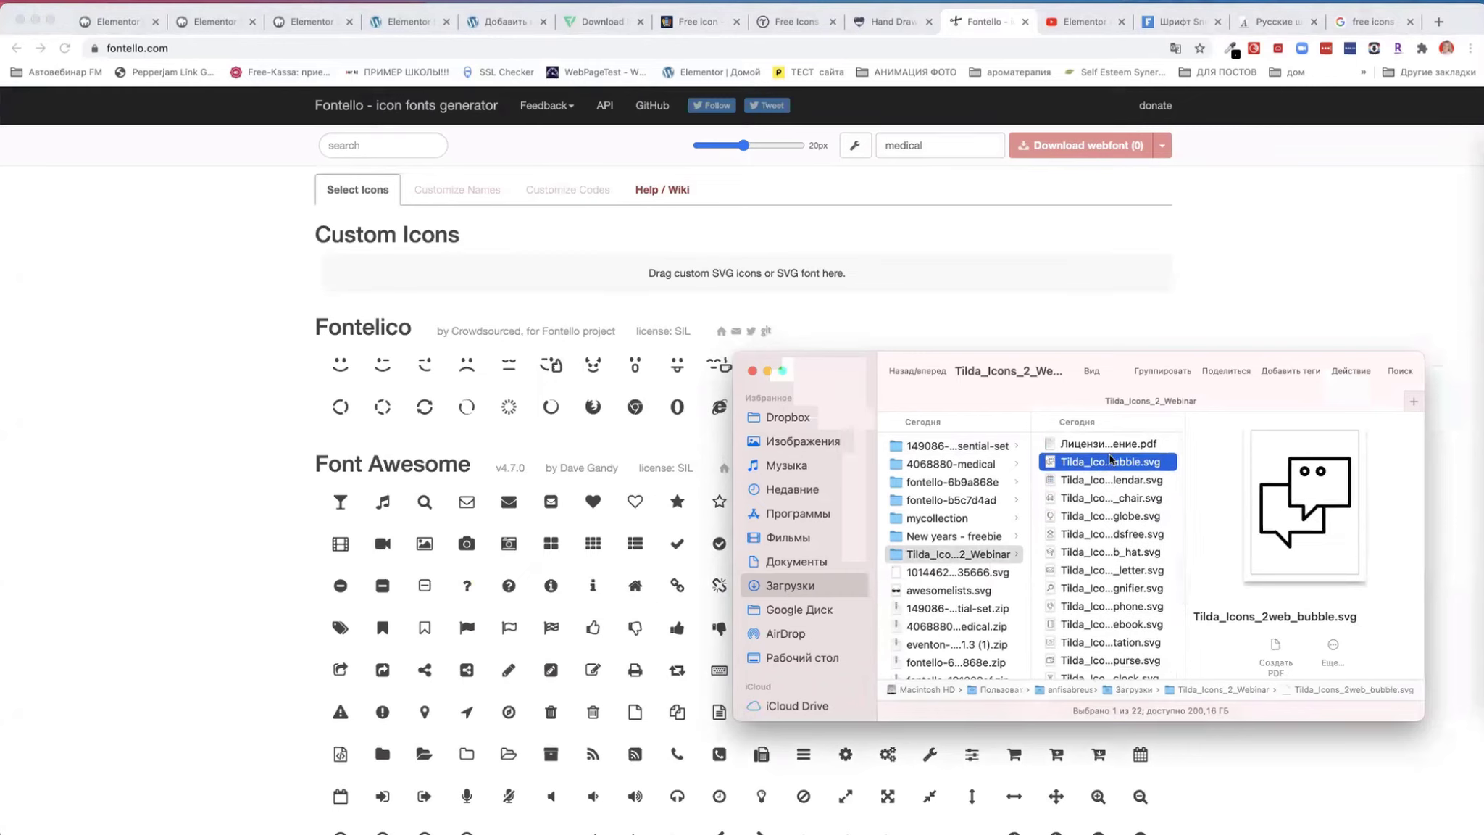
- Check the icons of the three service boxes on the Elementor page, and return to Fontello with the Finder window in front
left_click(492, 27)
left_click(408, 25)
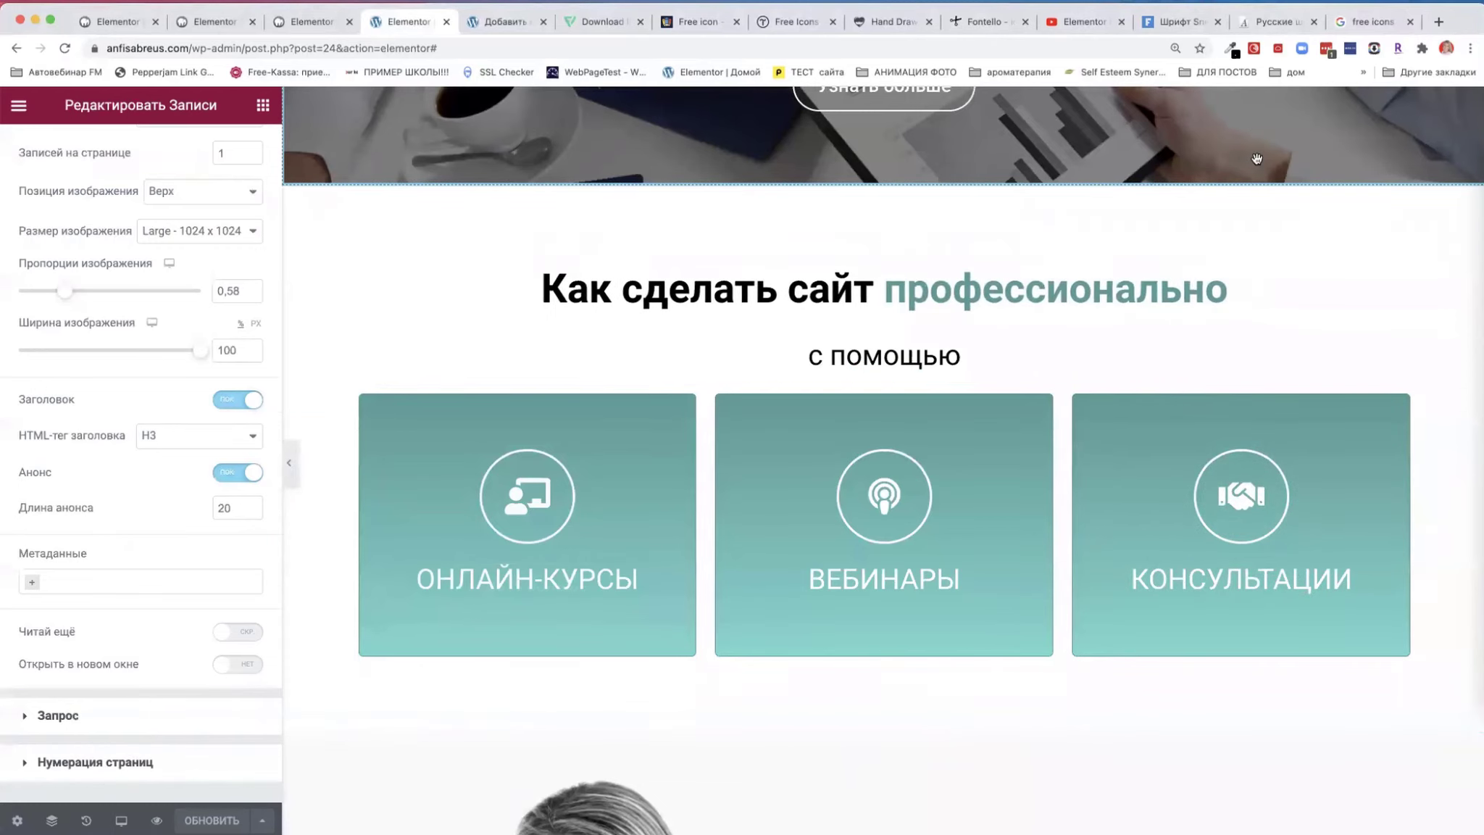
left_click(1482, 154)
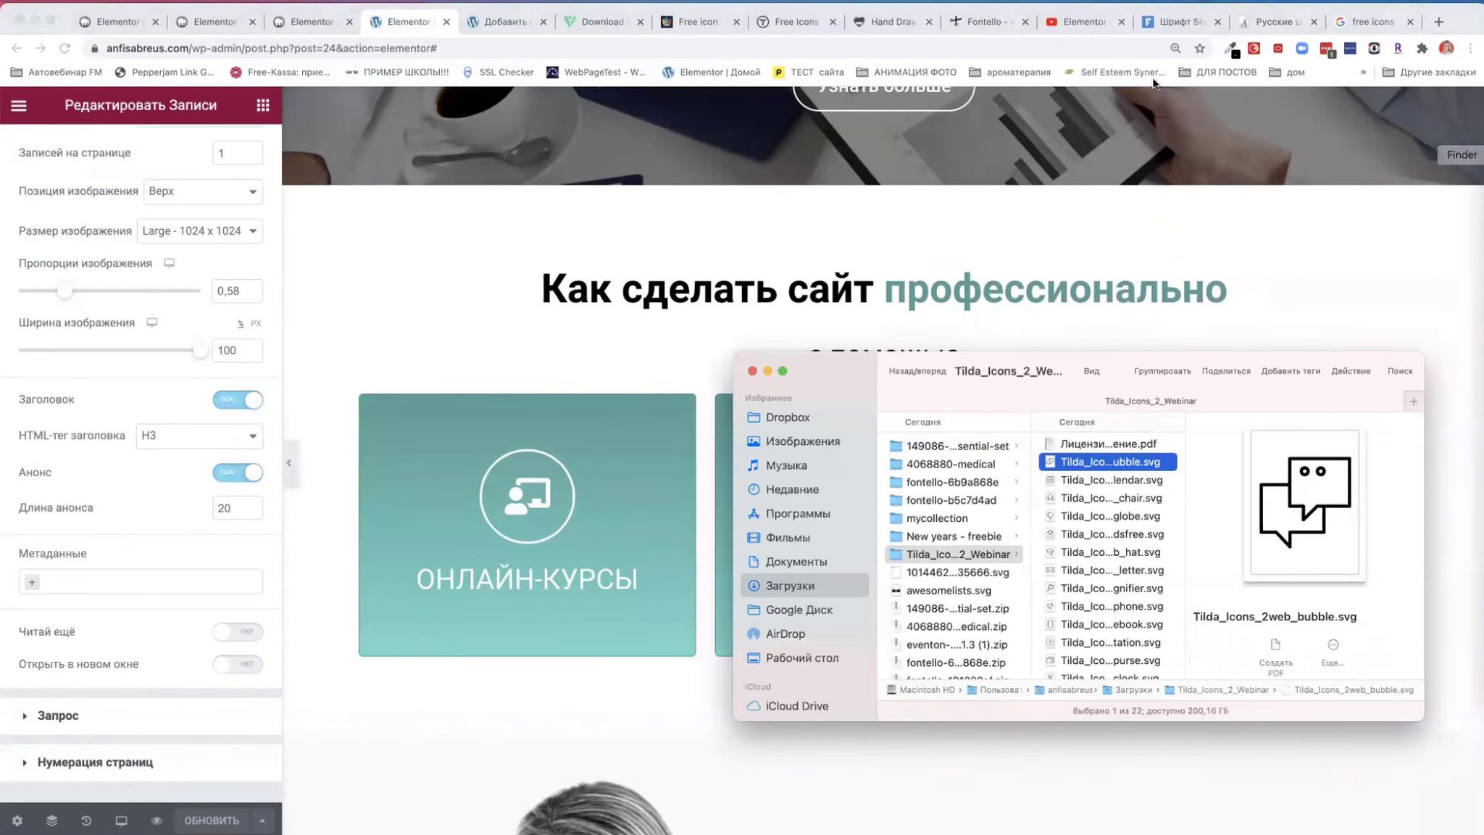
left_click(982, 22)
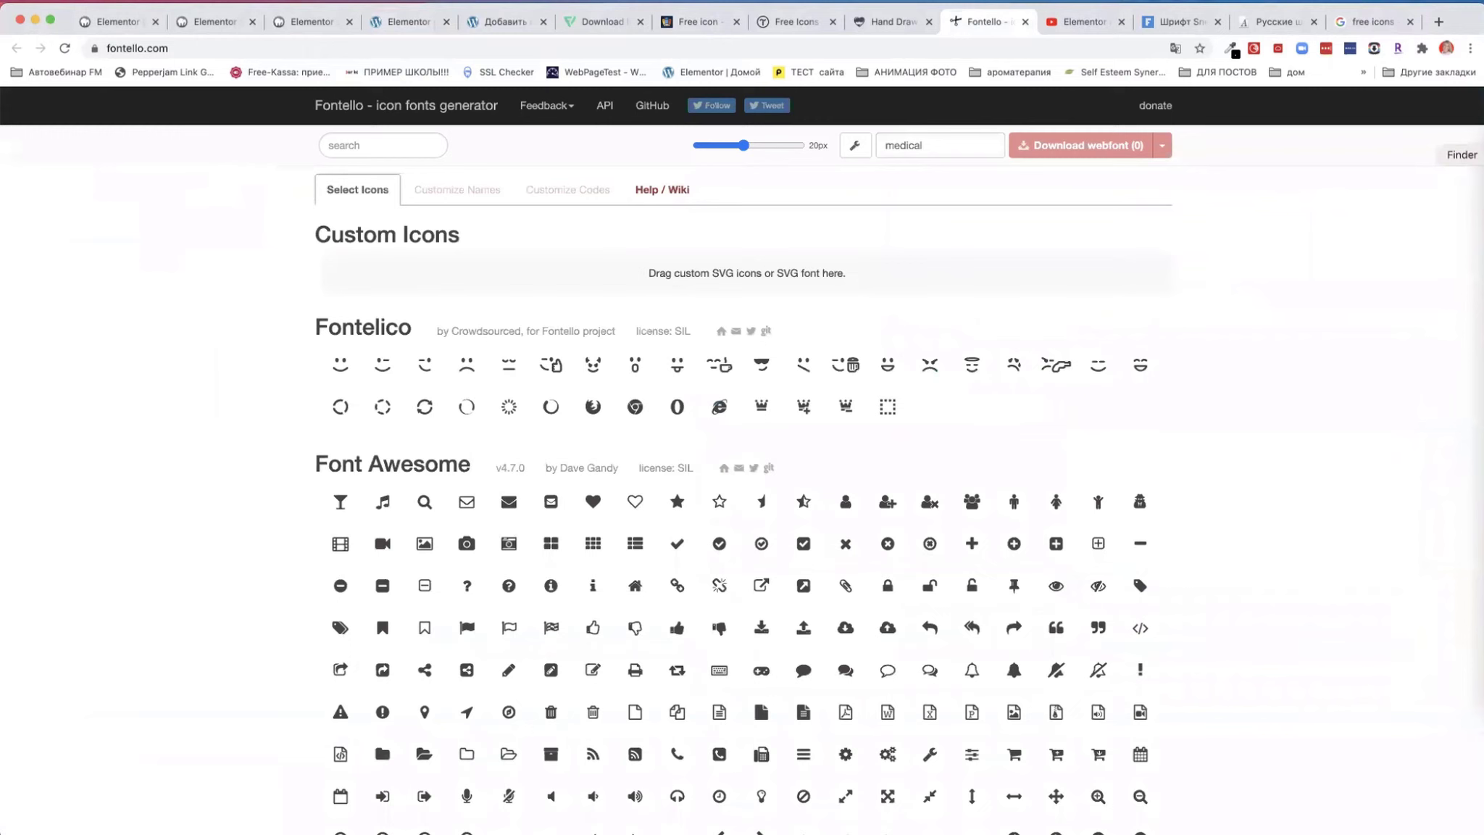
left_click(1481, 154)
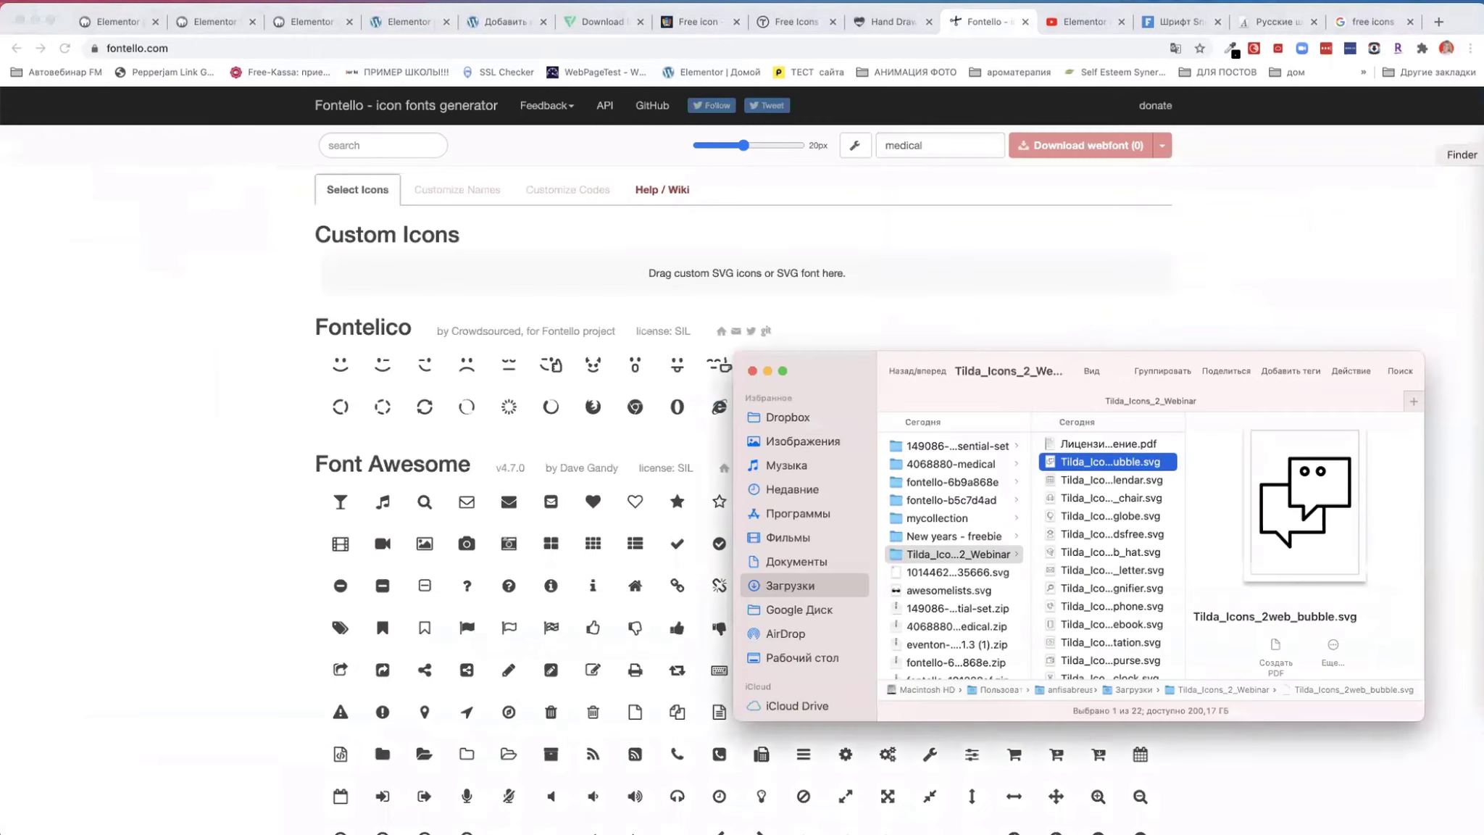
- Browse the Tilda webinar icons to Tilda_Icons_2web_handsfree.svg and add that file to Fontello's custom icons
left_click(1127, 484)
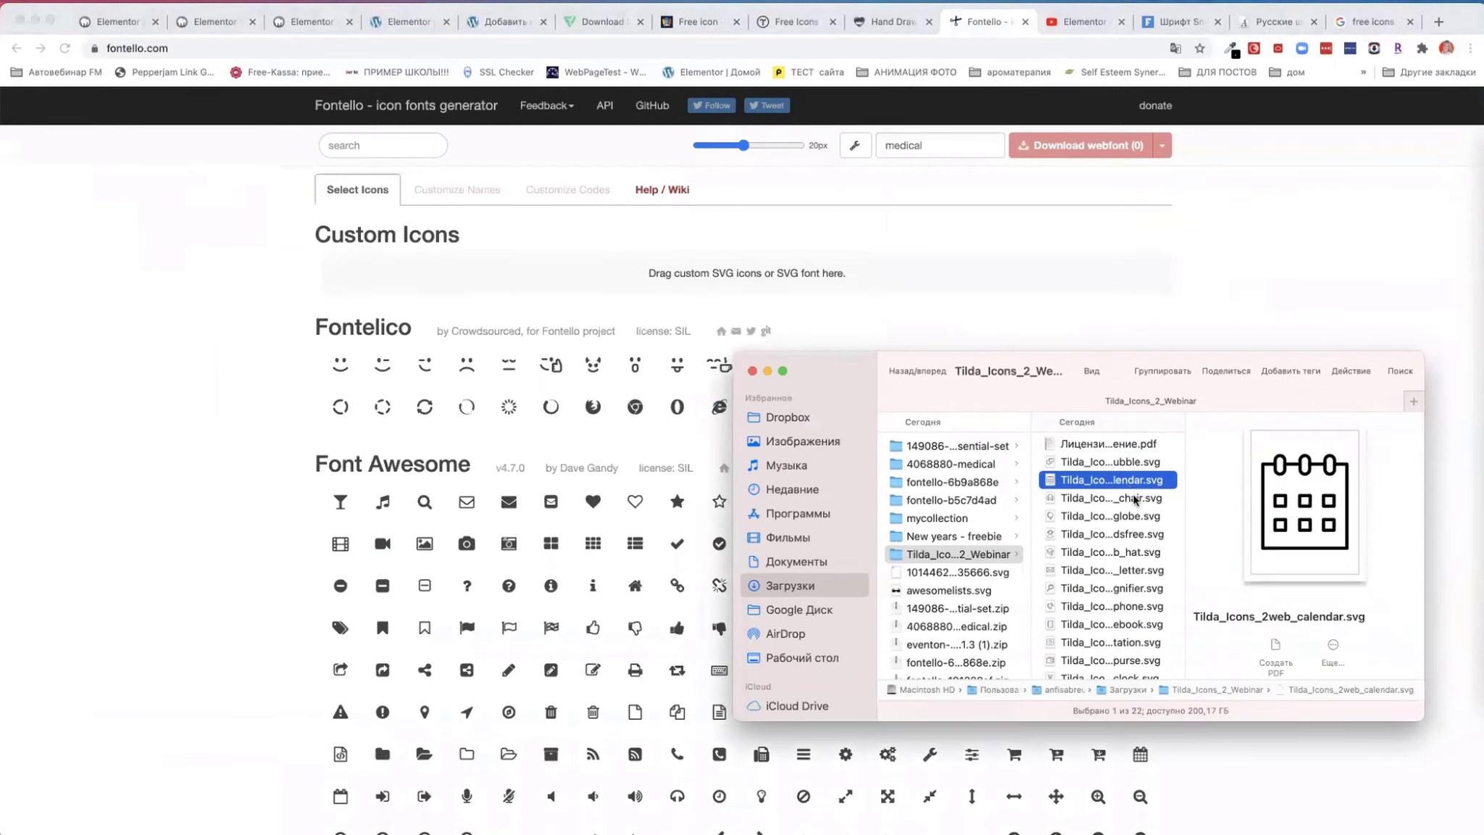
left_click(1135, 500)
key("Down")
key("Down")
key("Down")
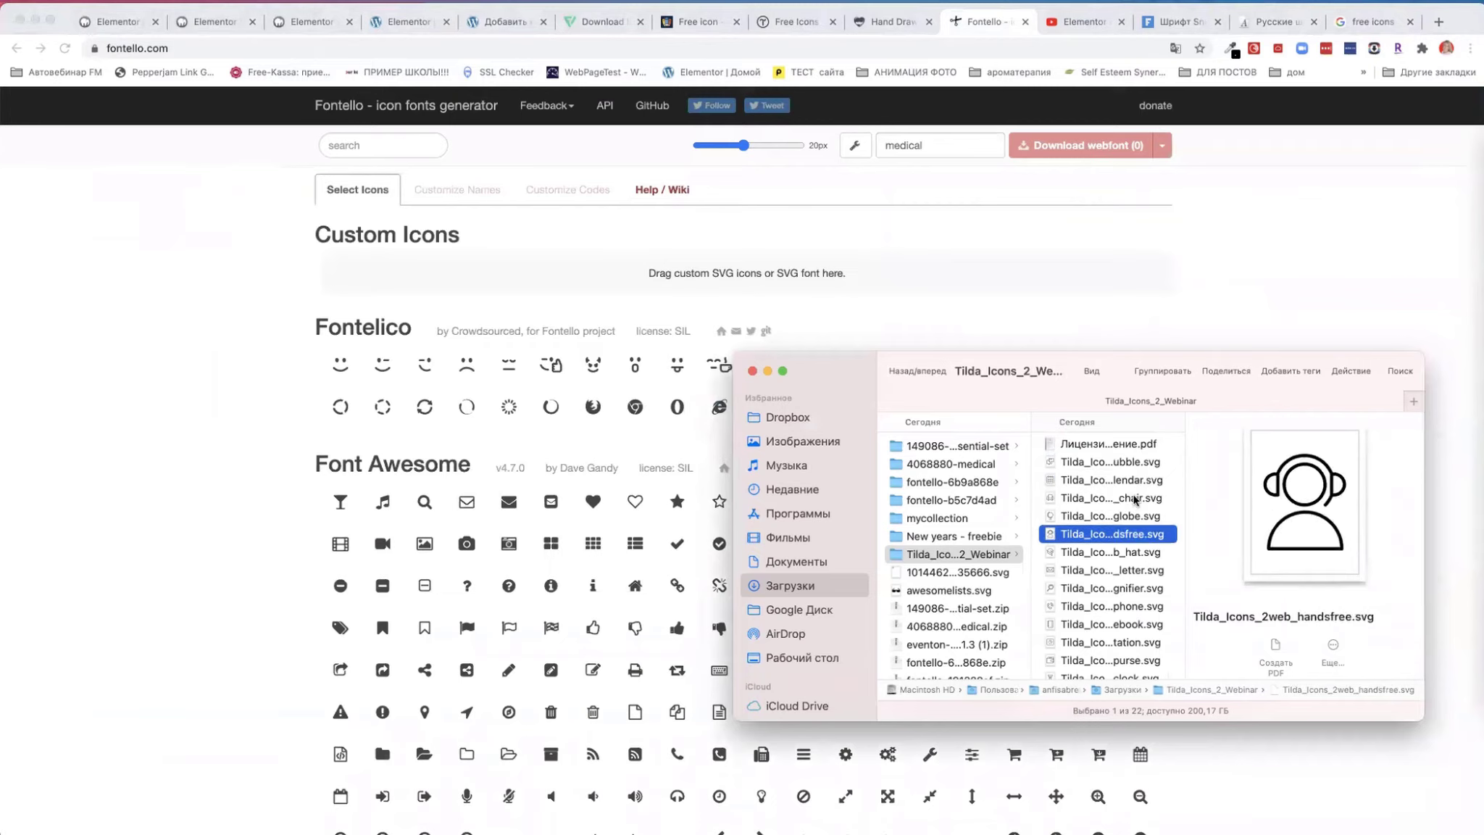
left_click(1139, 537)
left_click_drag(1101, 531, 775, 276)
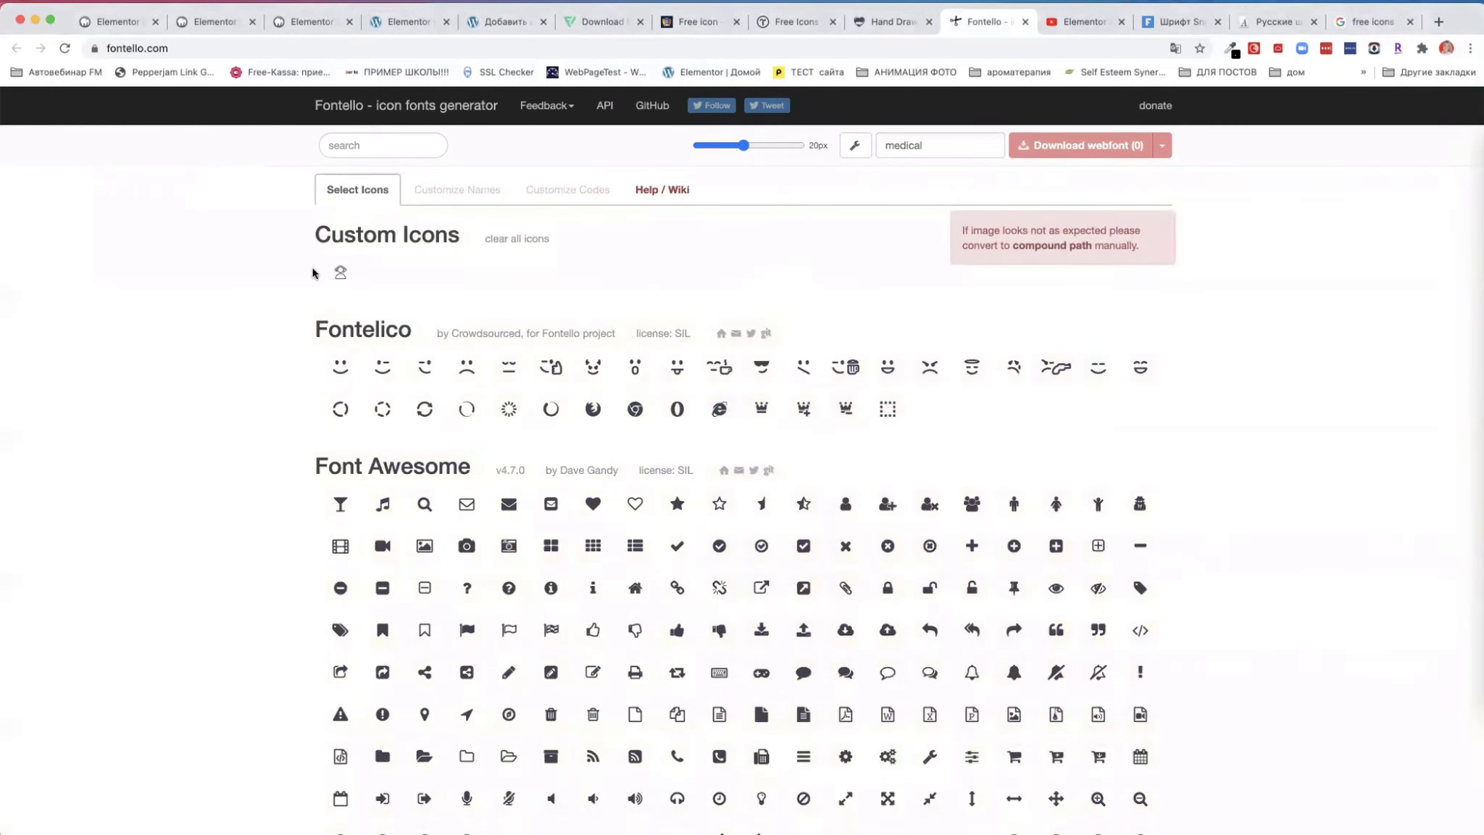
mouse_move(346, 284)
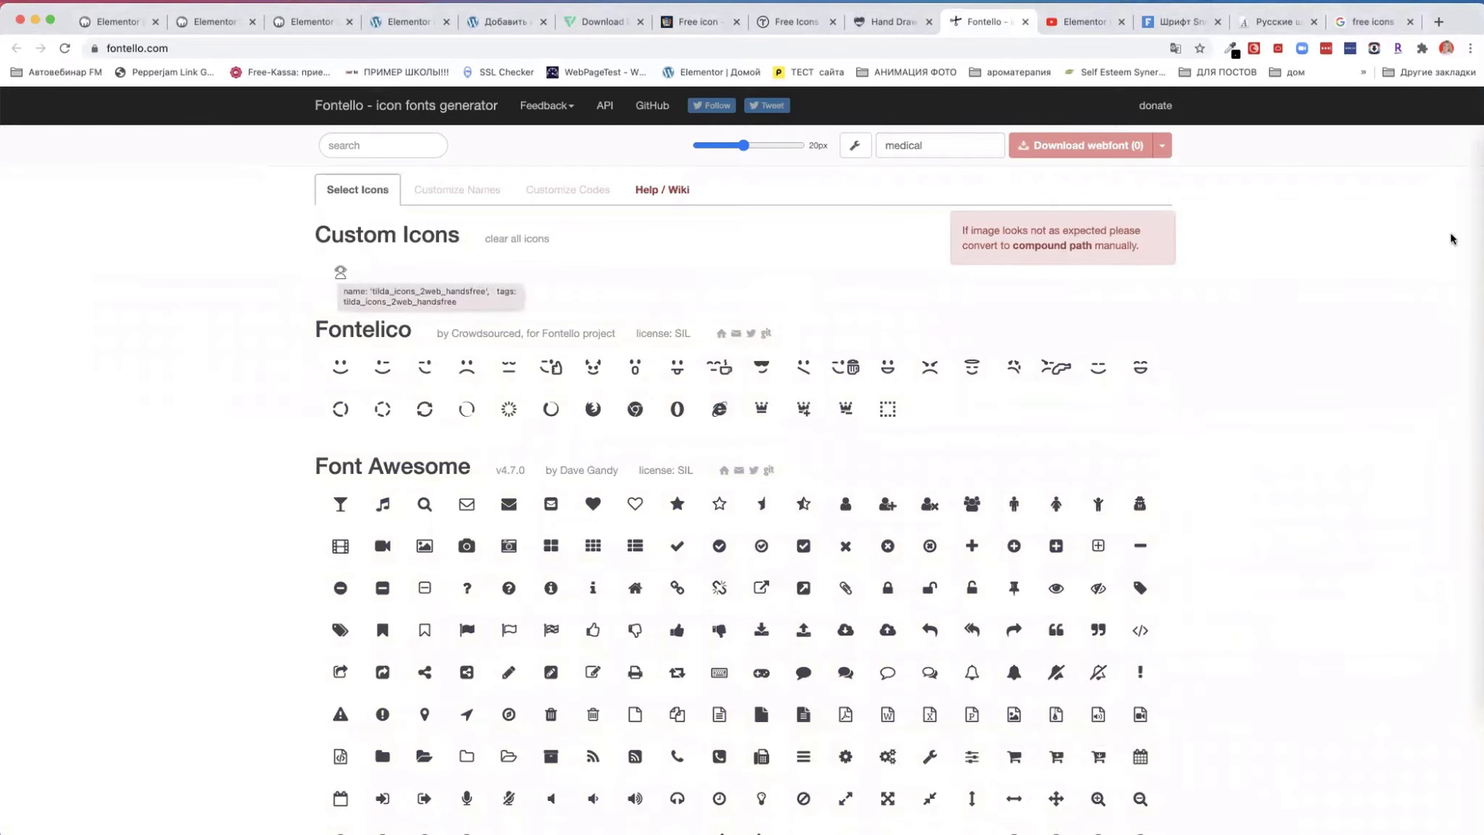
- Bring the Finder window back, browse to Tilda_Icons_2web_speaker.svg and add it to Fontello's custom icons
left_click(1475, 156)
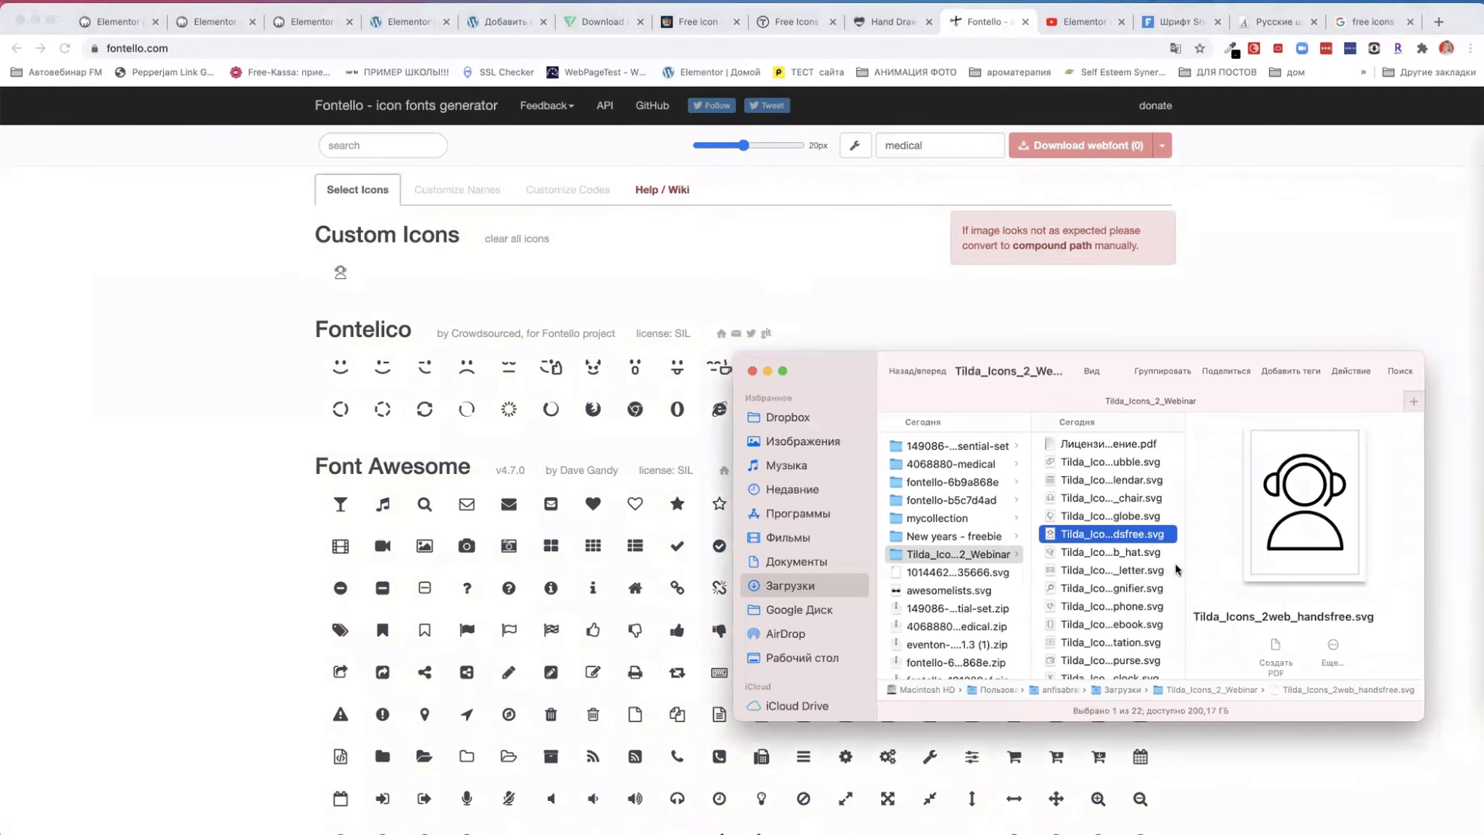
left_click(1137, 552)
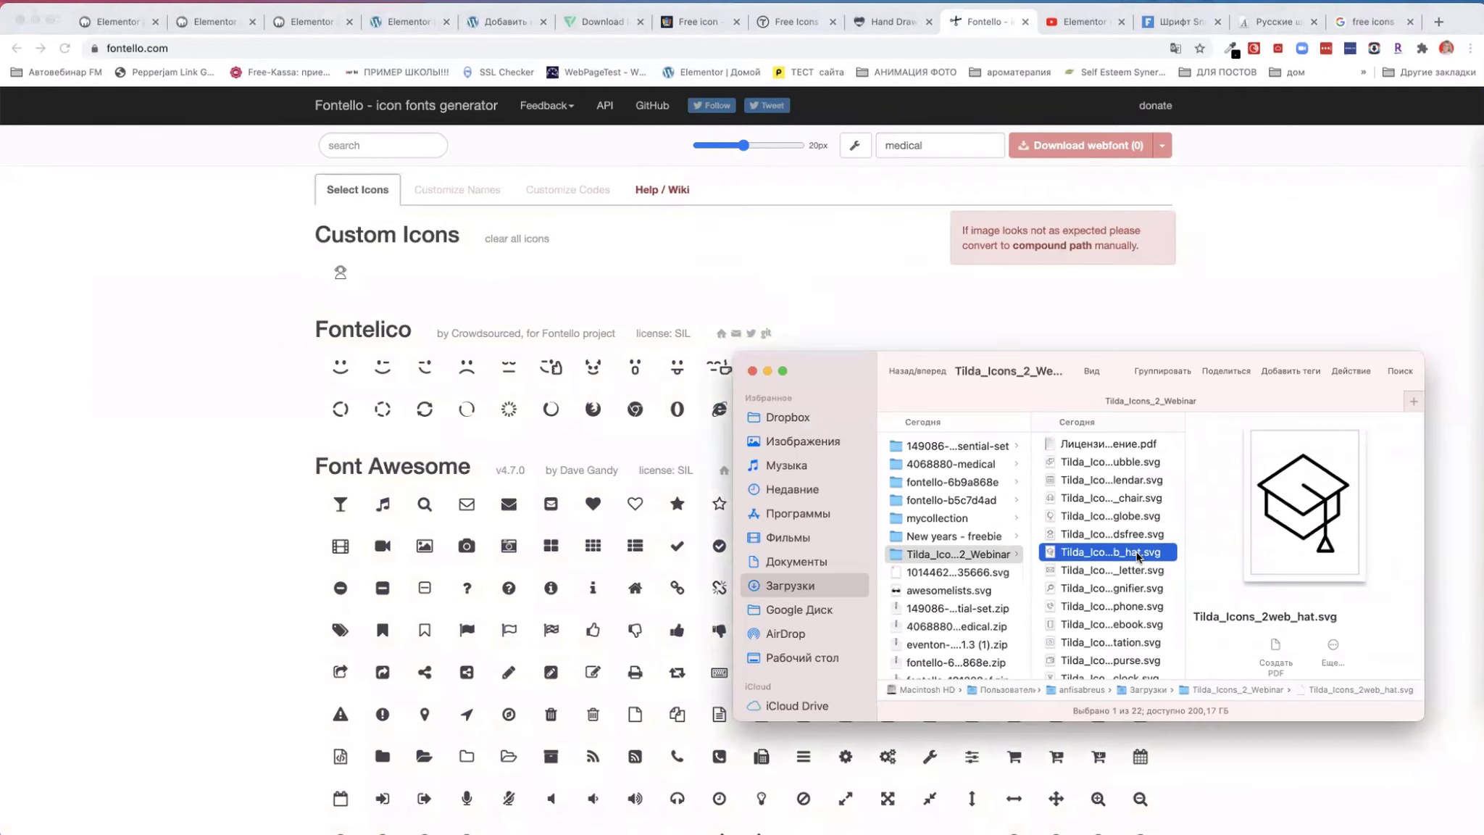
key("Down")
key("Down")
key("Down")
key("Down")
key("Down")
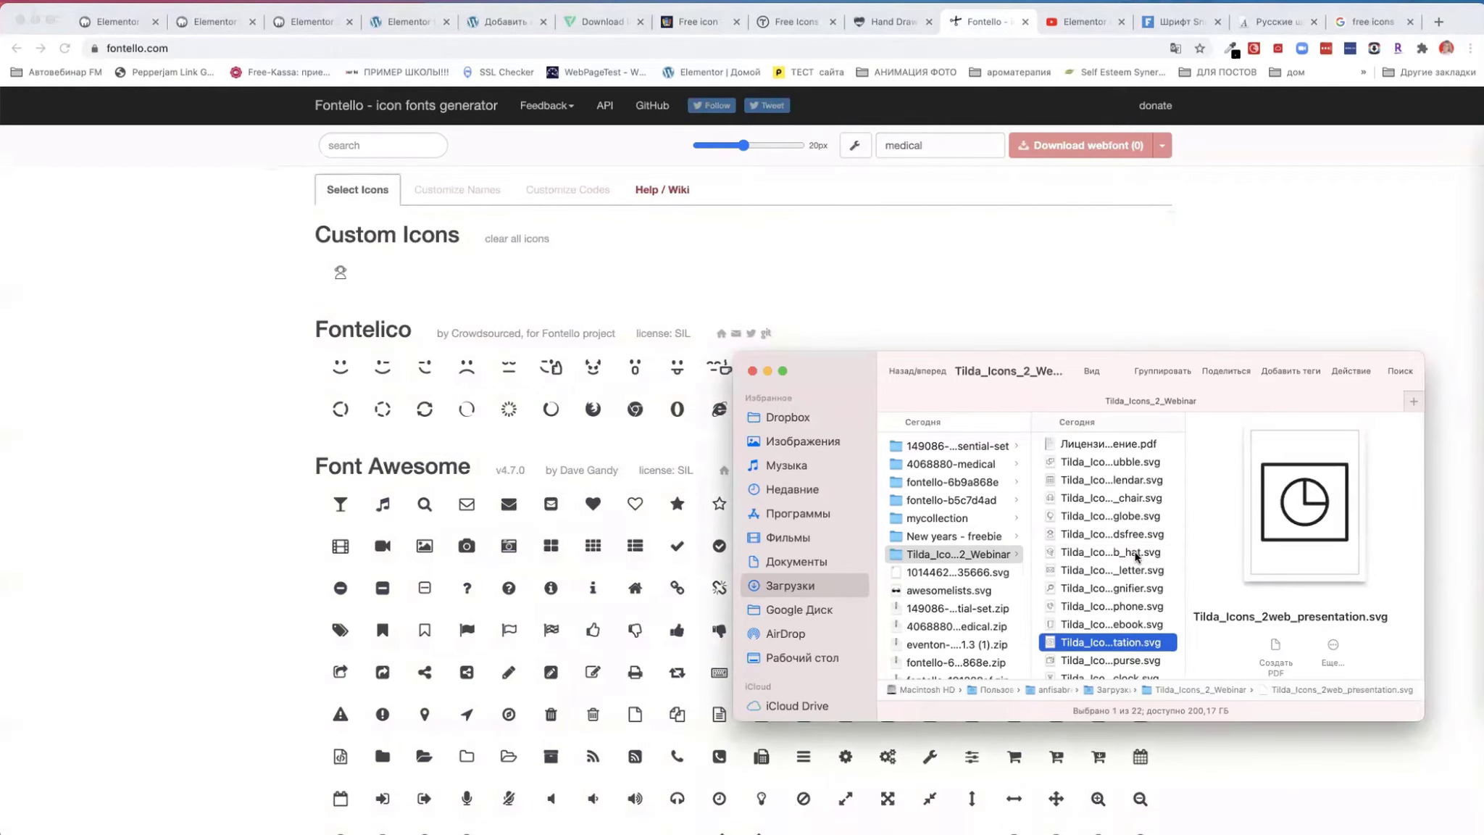
key("Down")
key("Down")
key("Down")
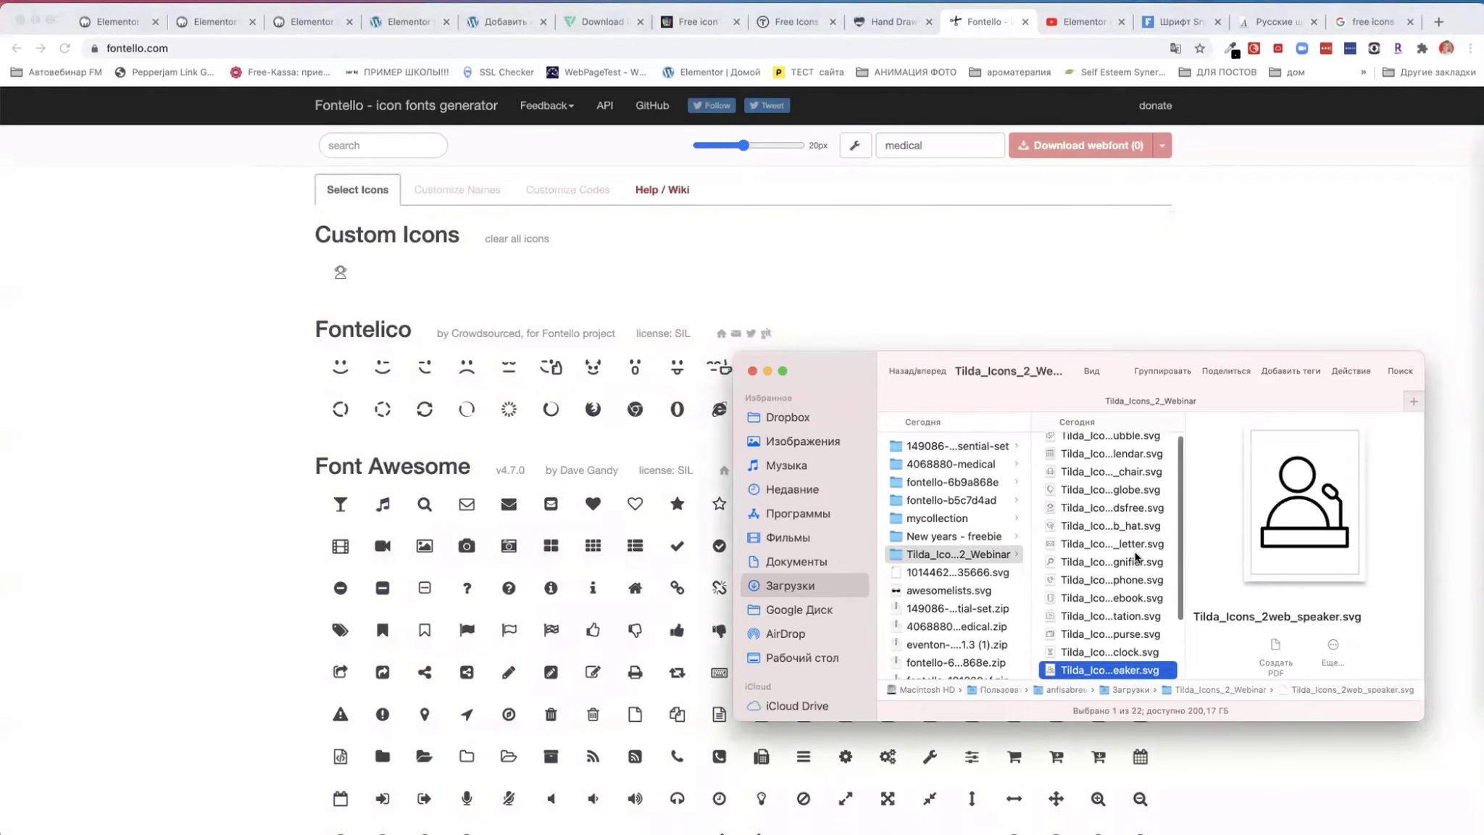
left_click_drag(1116, 675, 410, 279)
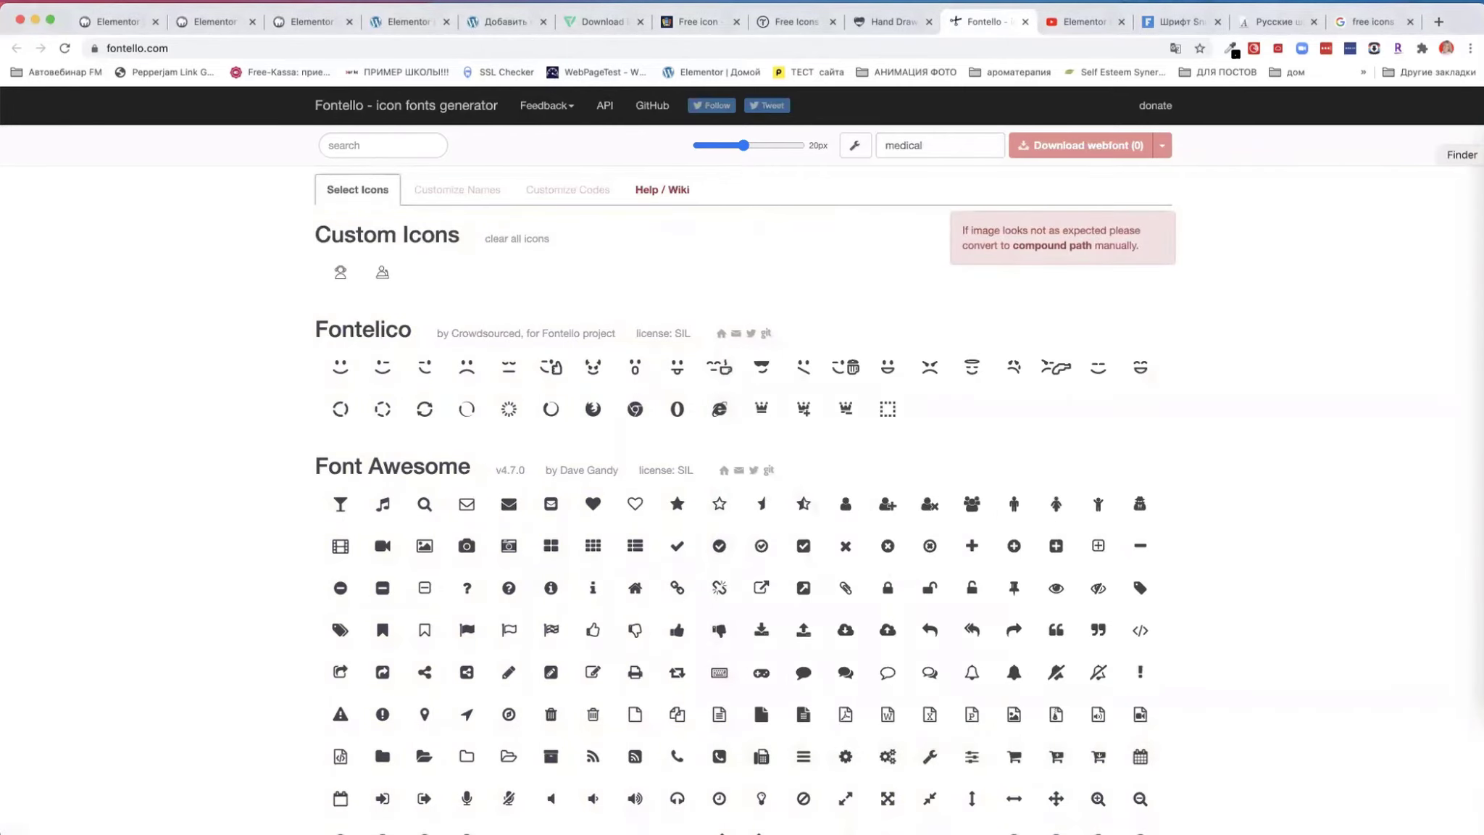
- Look through the remaining Tilda webinar icons in Finder and add Tilda_Icons_2web_hat.svg to Fontello's custom icons
left_click(1478, 154)
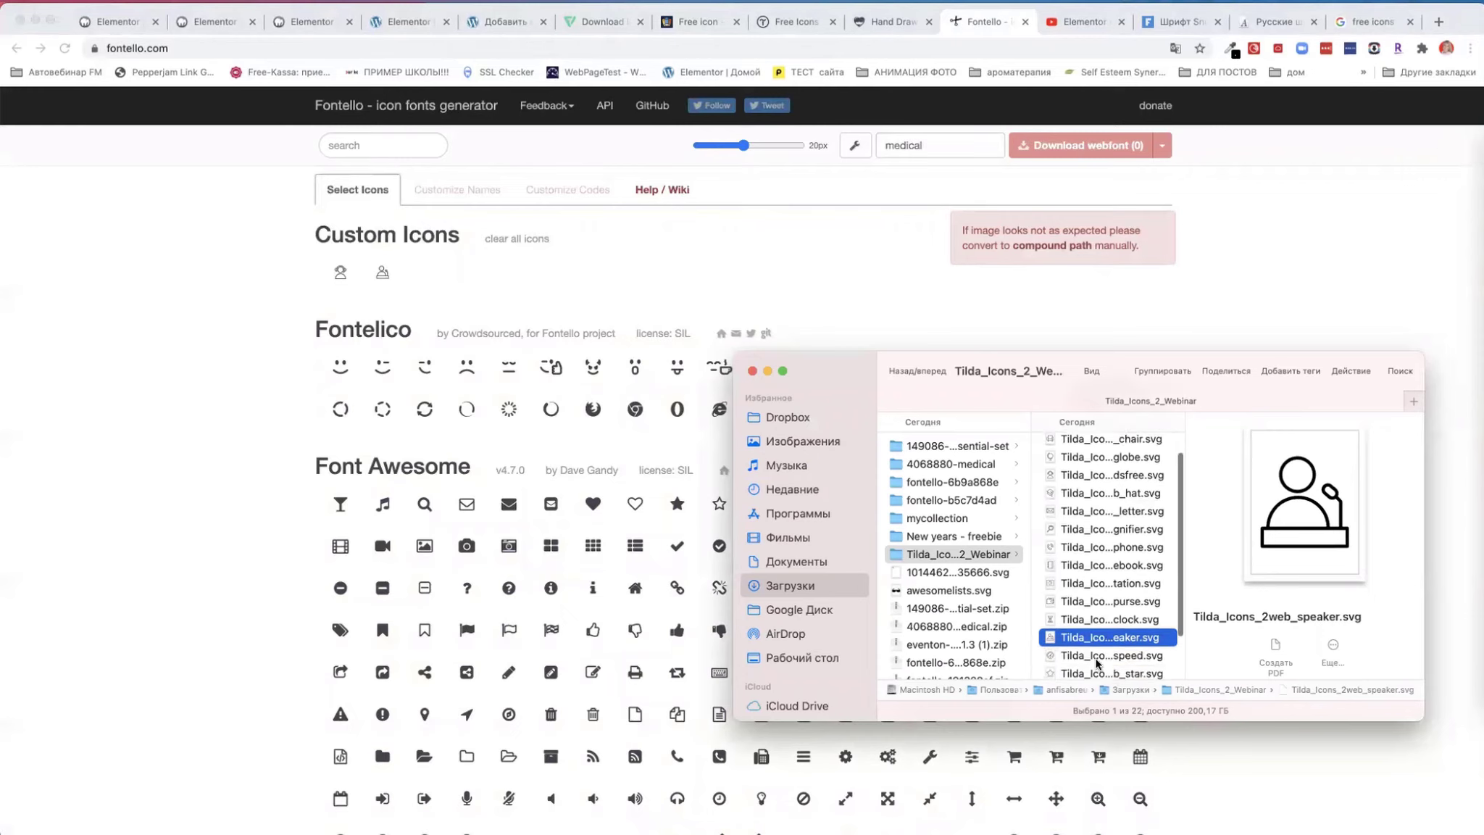
key("Down")
key("Down")
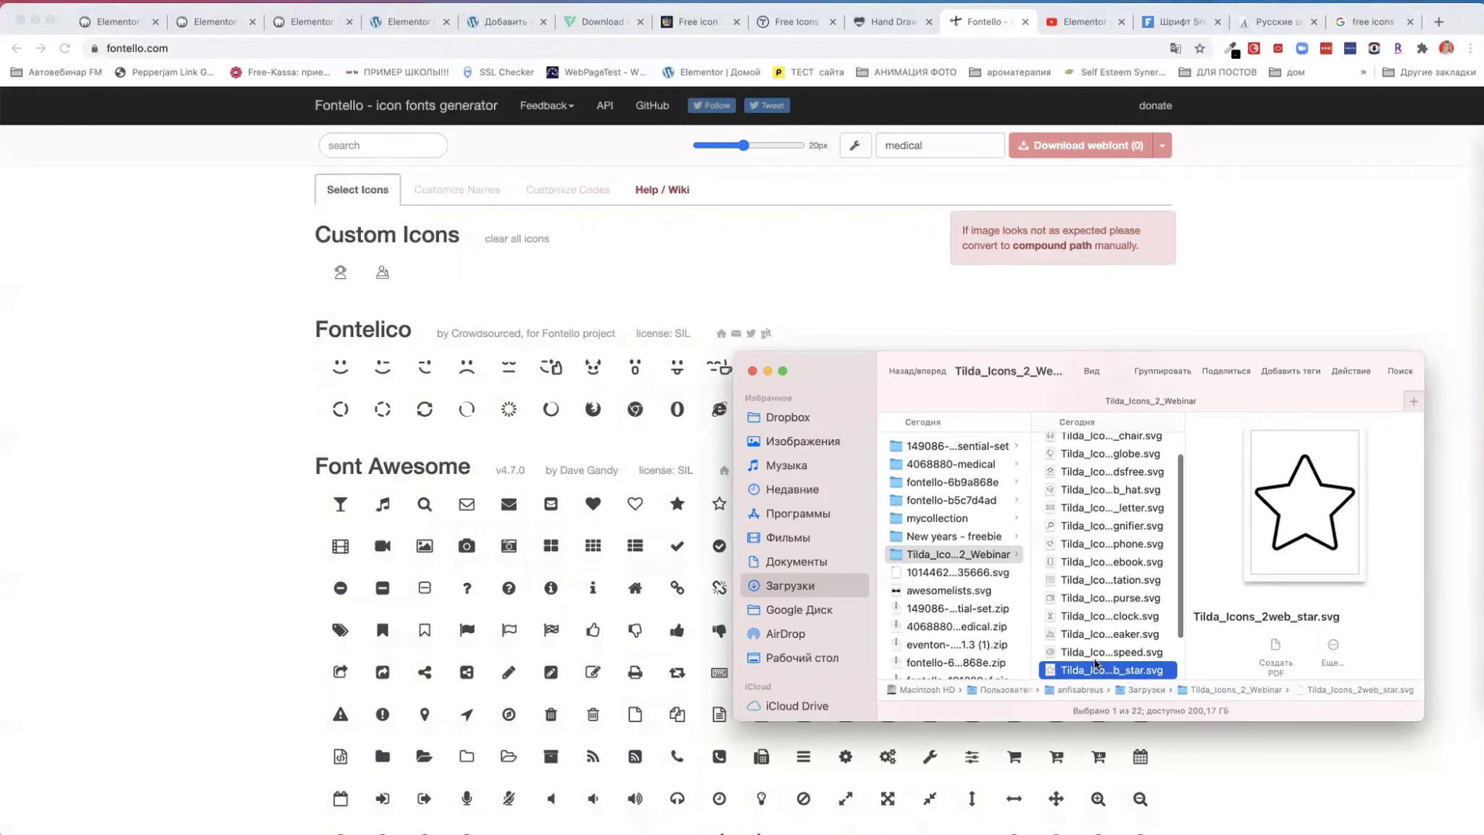
key("Down")
left_click(1121, 454)
key("Down")
key("Down")
left_click(1123, 469)
left_click_drag(1126, 475, 435, 276)
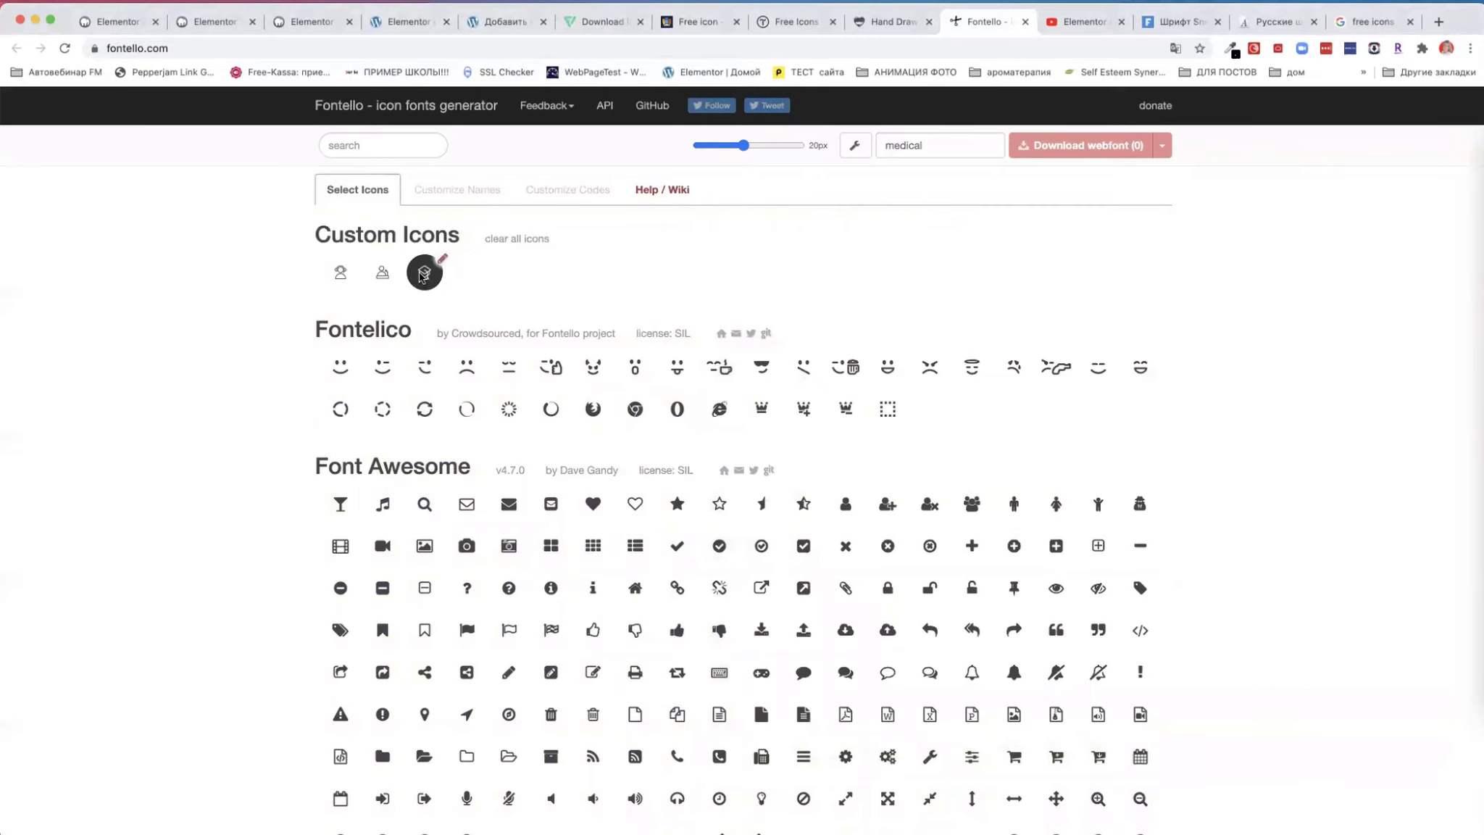
- Select the handsfree, speaker and hat custom icons for the webfont and open the font name for editing
left_click(338, 279)
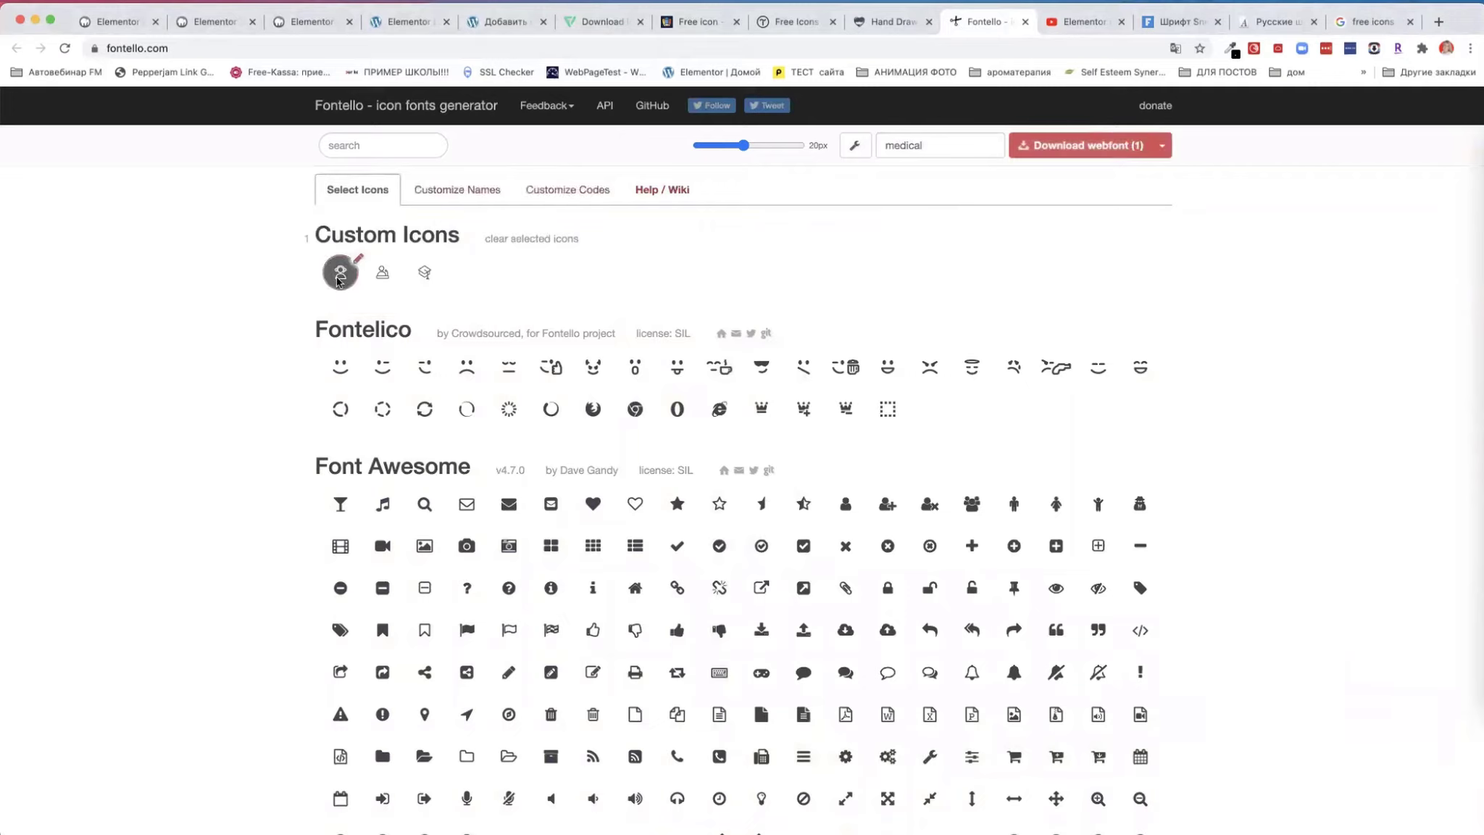
left_click(383, 276)
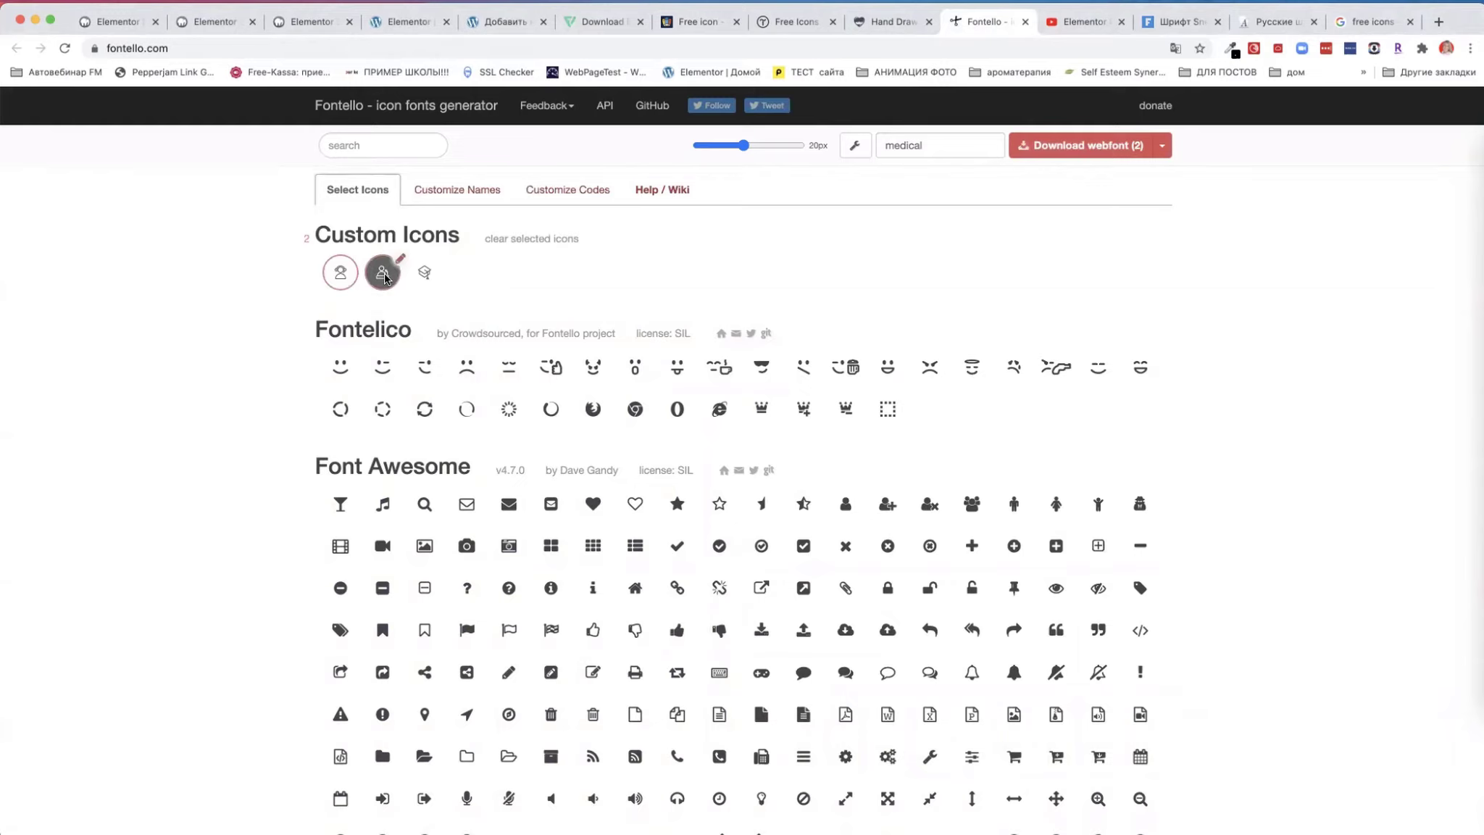
left_click(425, 276)
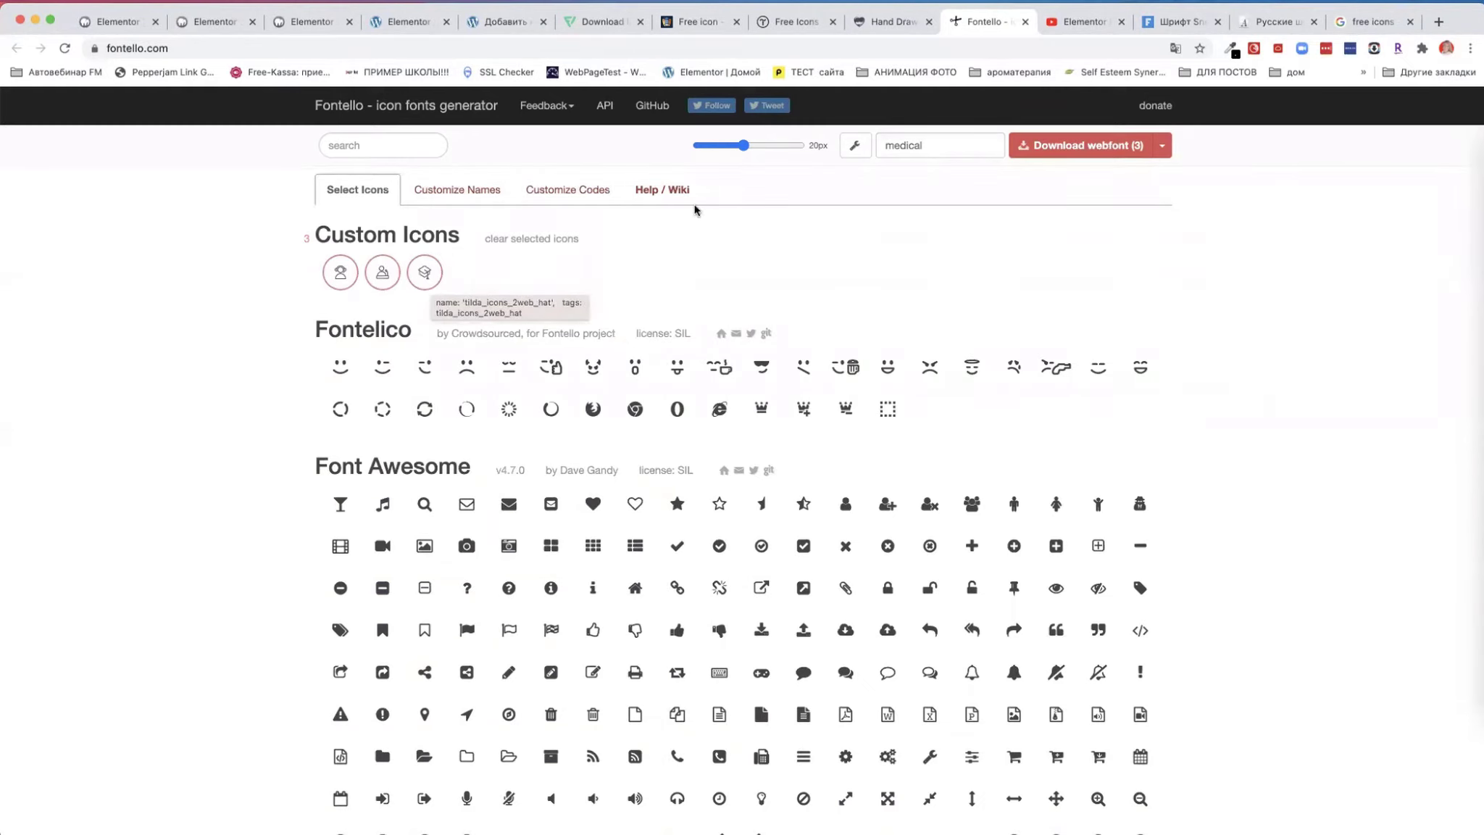
left_click_drag(936, 144, 885, 144)
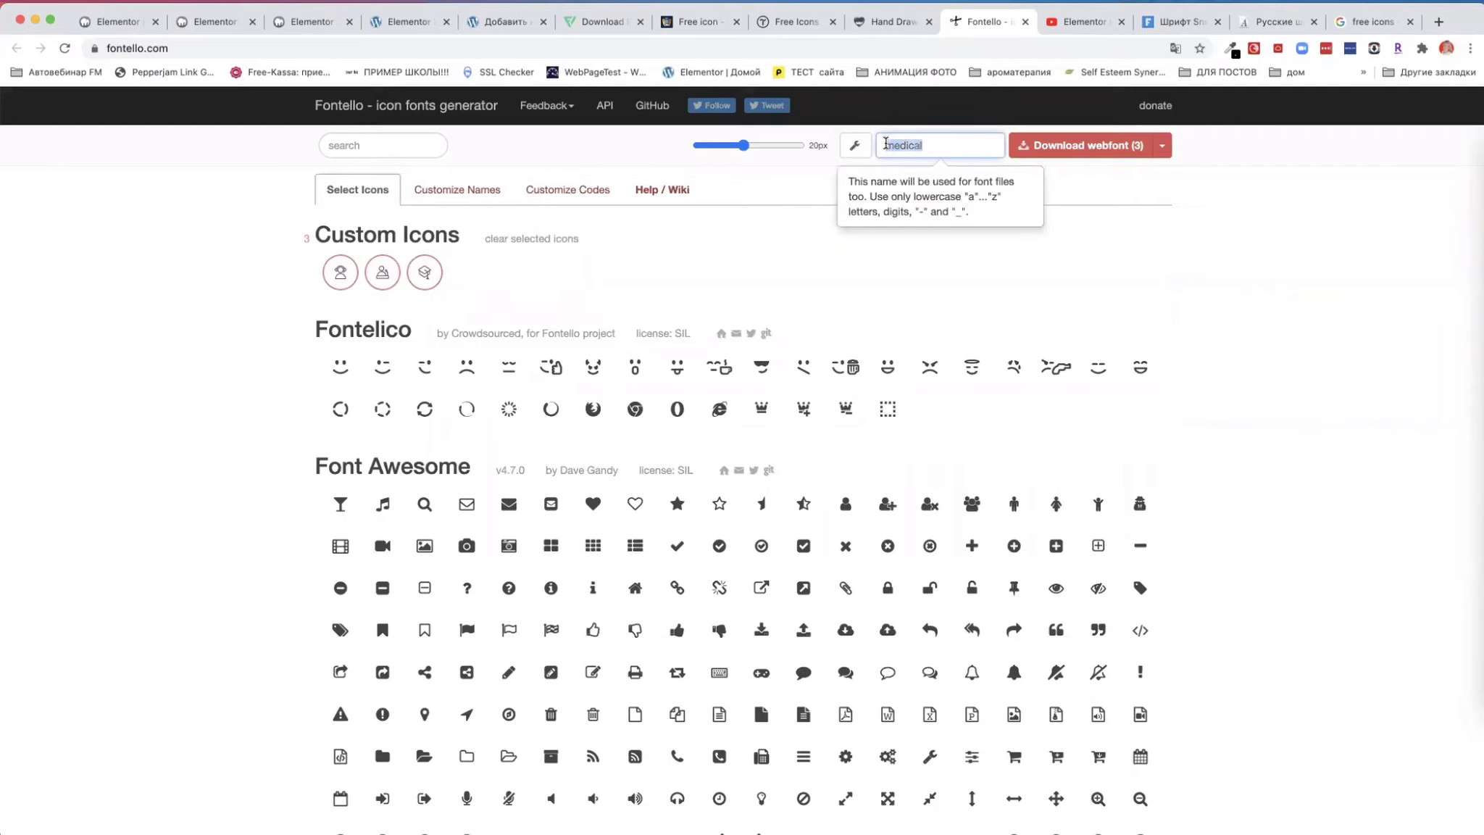
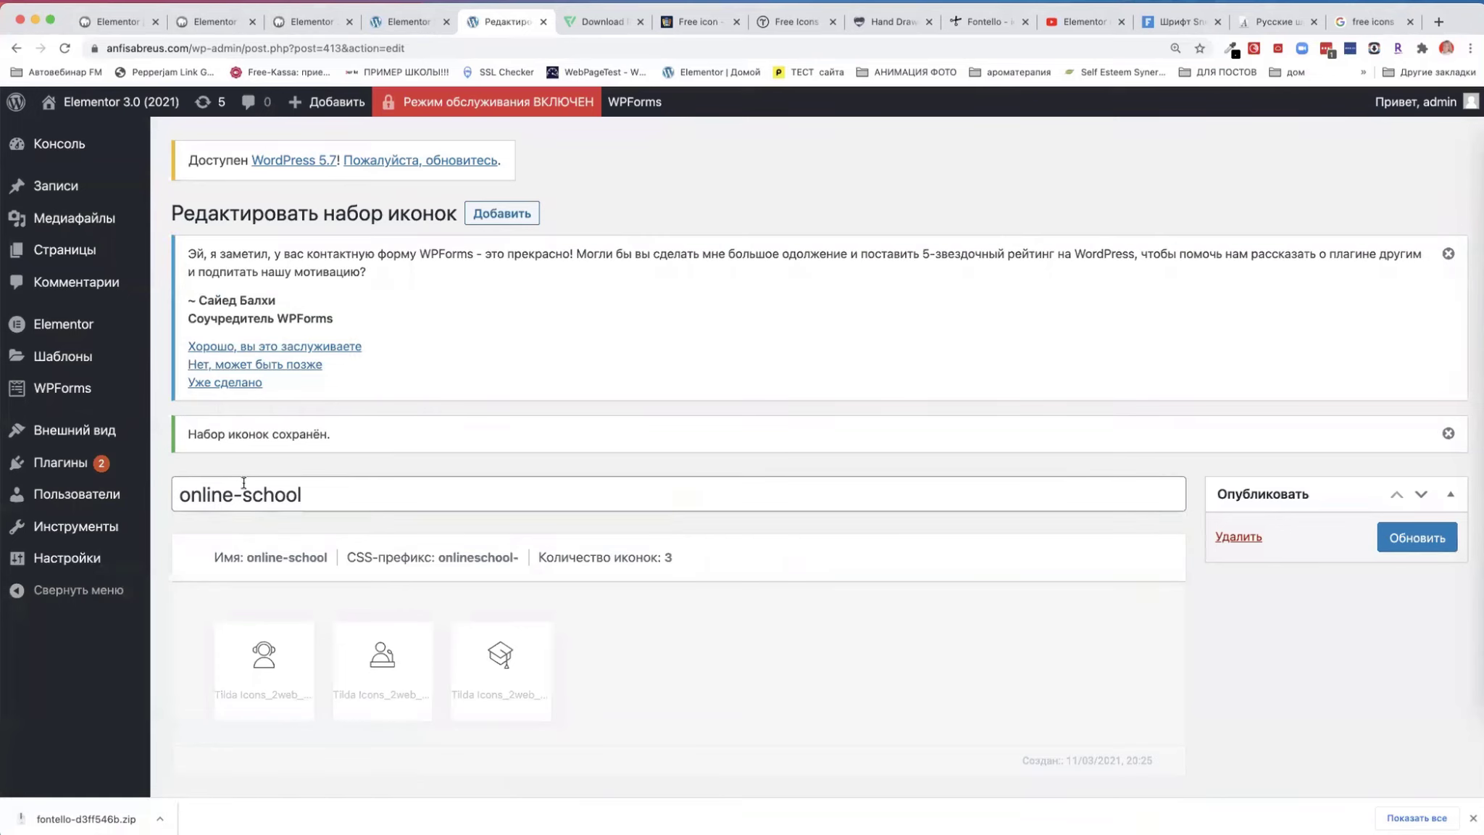
- Review the online-school icon set in WordPress and update it
left_click_drag(317, 492, 178, 489)
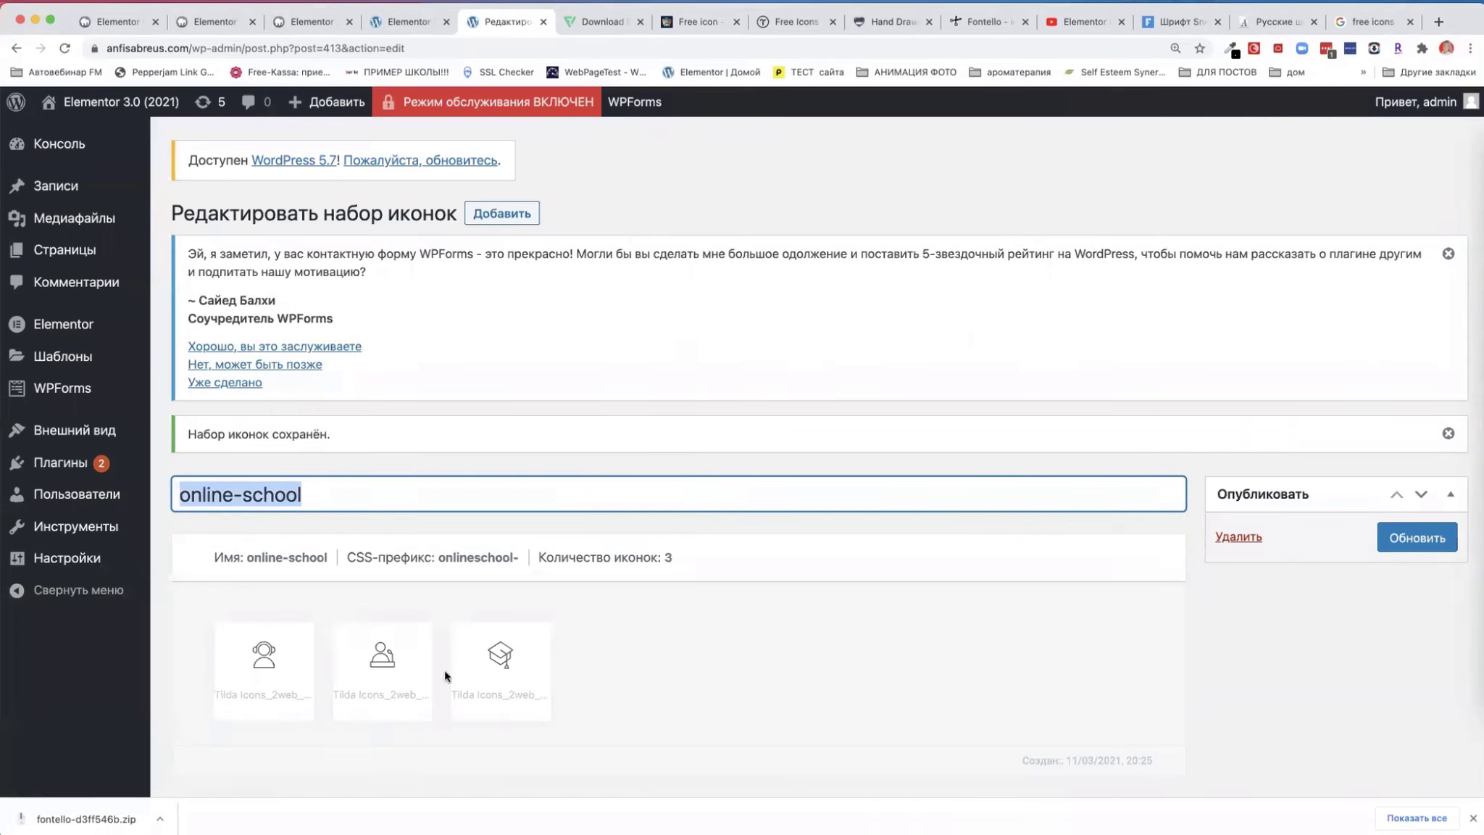
scroll(501, 667, "down", 1)
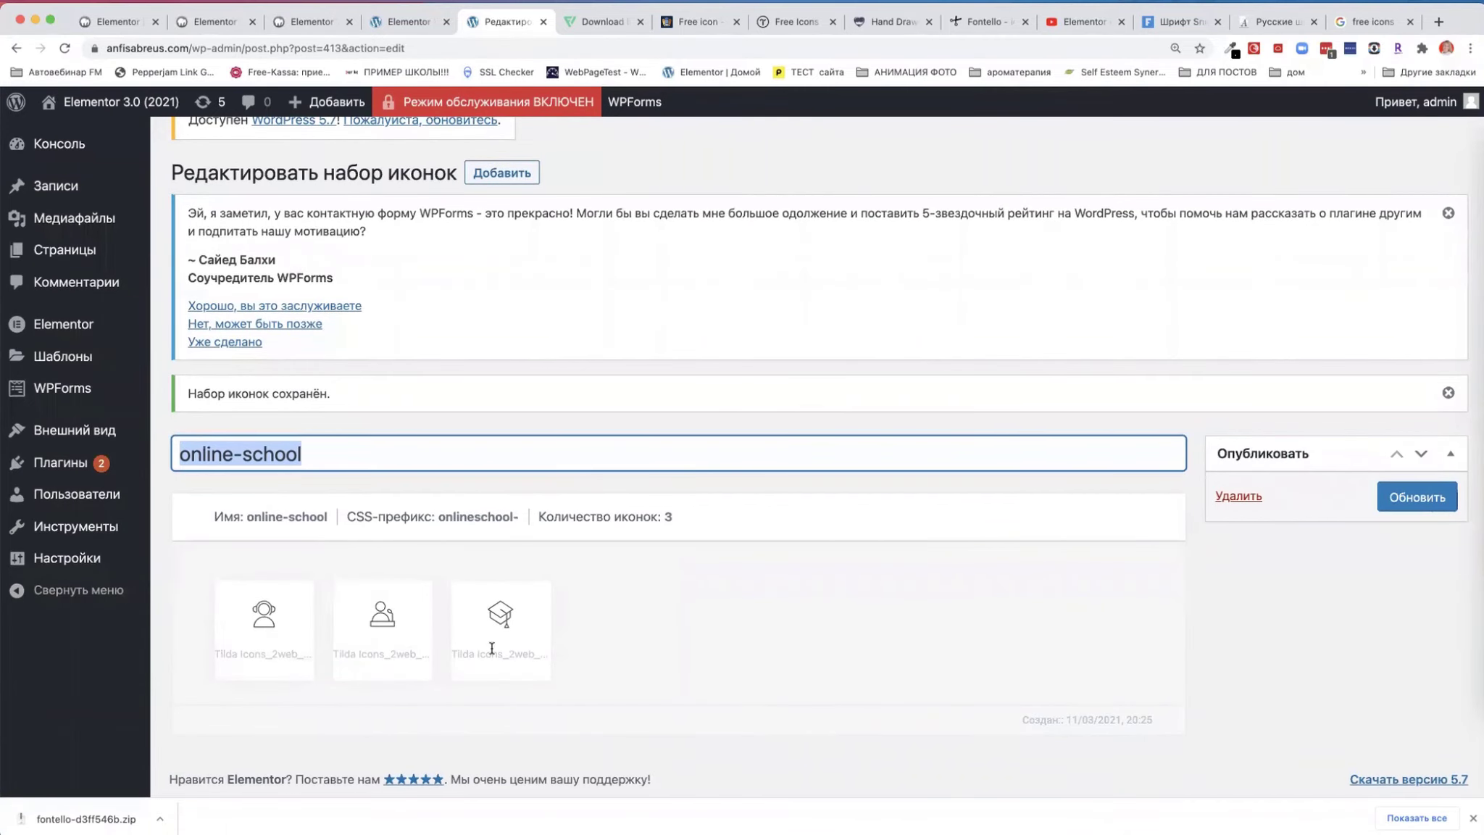
left_click(1406, 513)
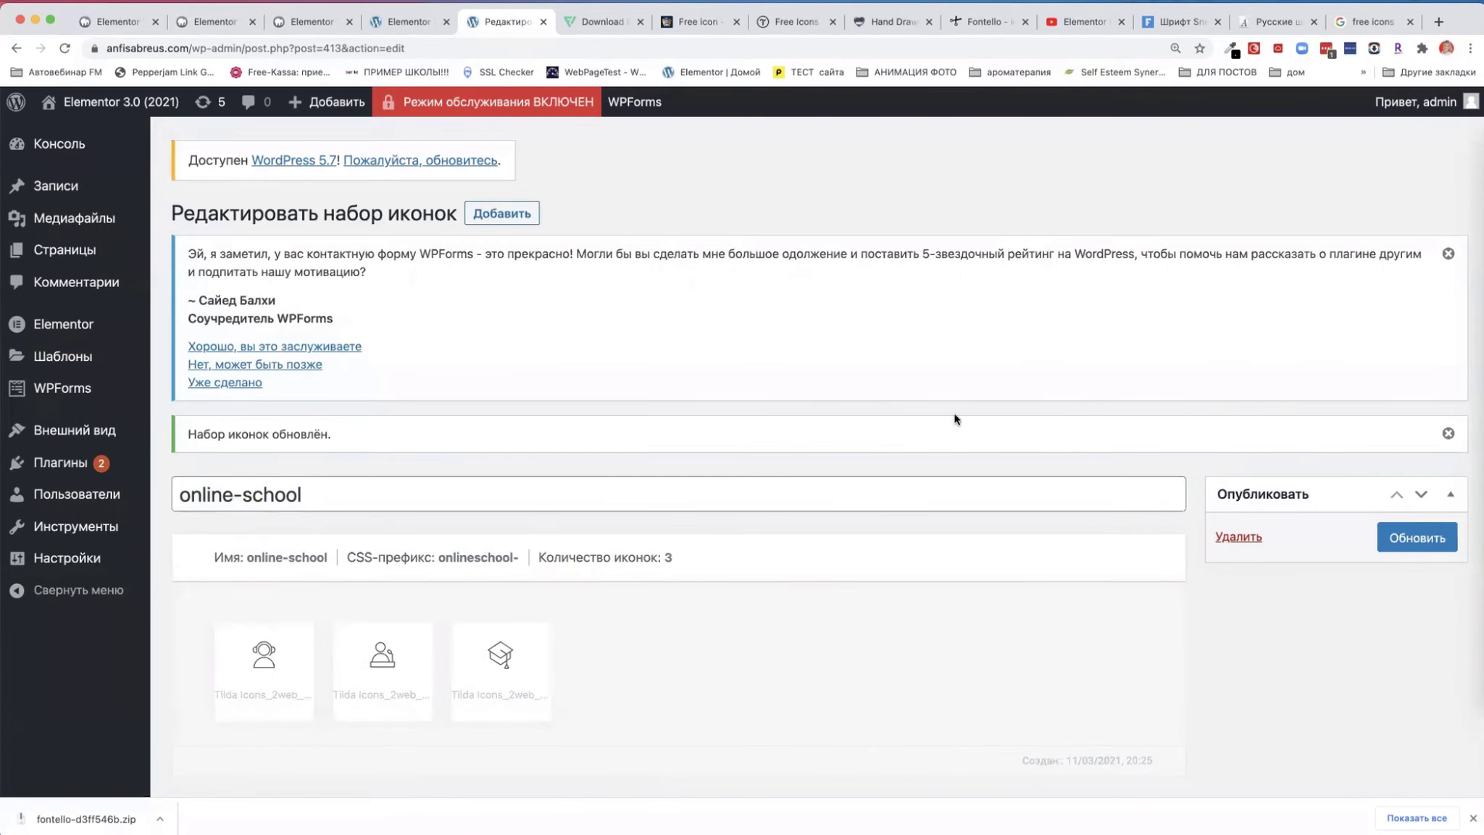
- Open the Главная page from the WordPress page list in the Elementor editor
left_click(67, 254)
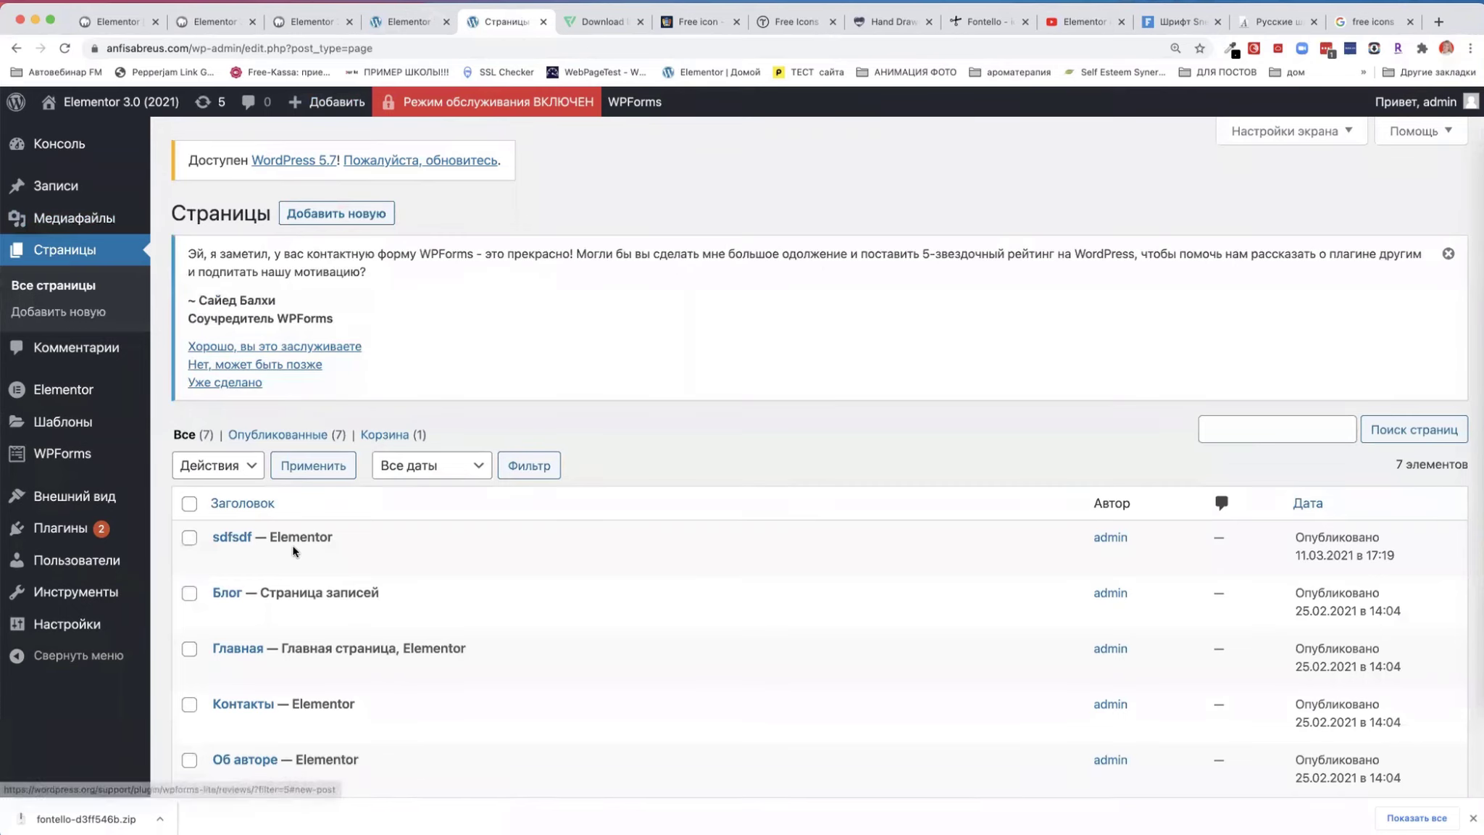
scroll(292, 547, "down", 2)
left_click(531, 566)
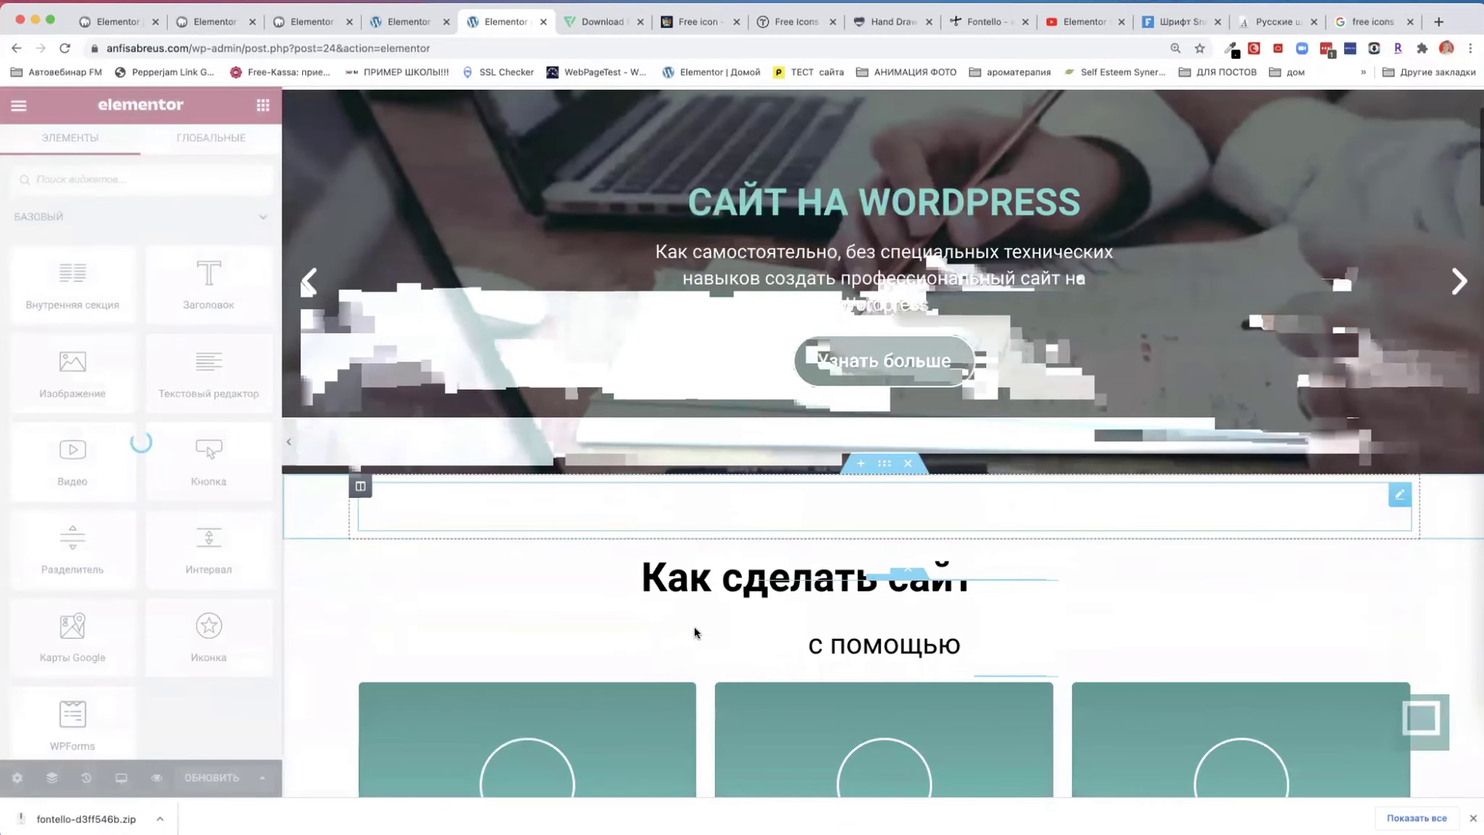
- Replace the front icon of the Онлайн-курсы flip box with the graduation hat from the online-school icon library
scroll(684, 631, "down", 3)
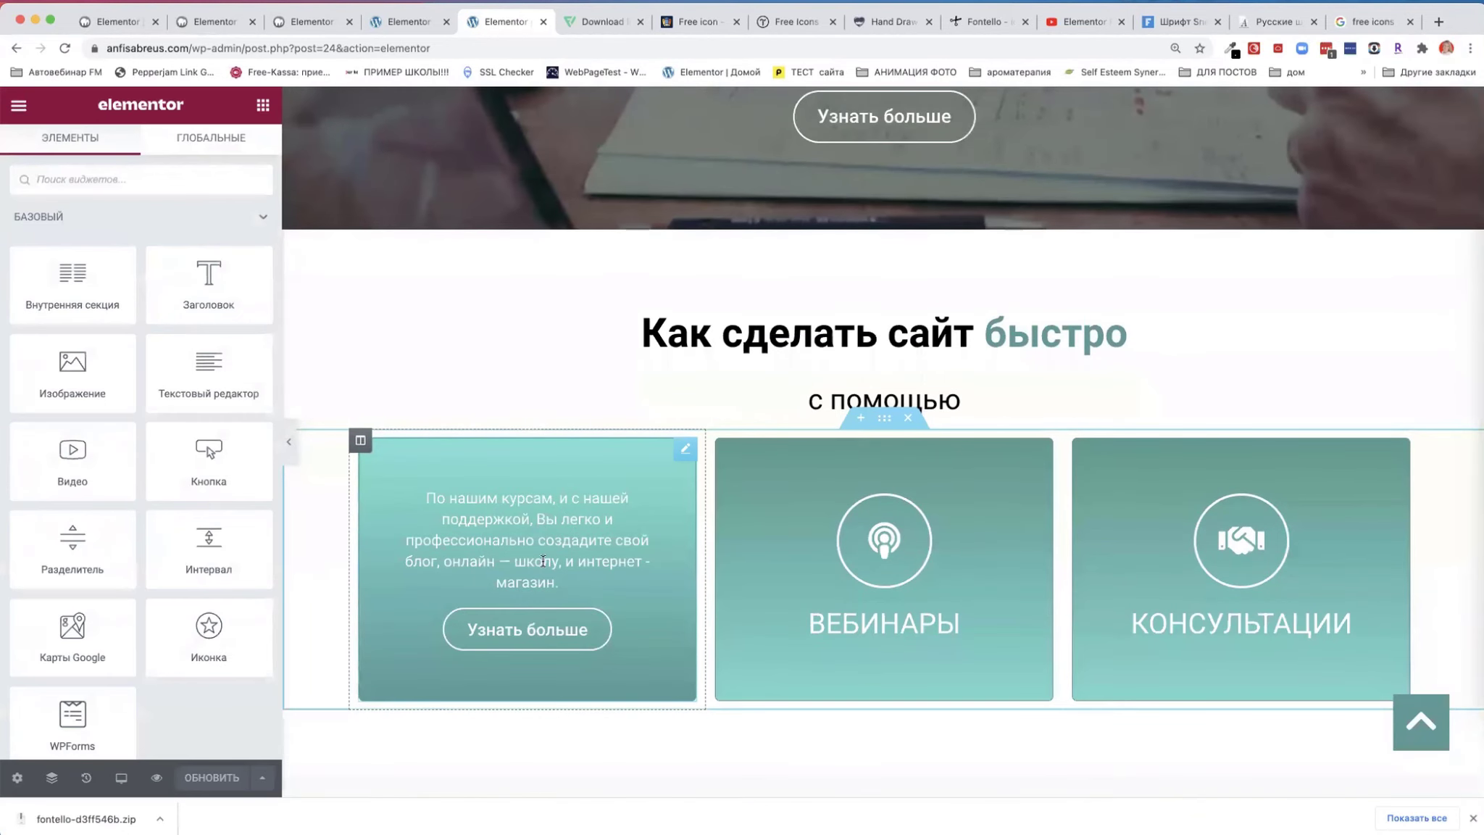
left_click(481, 537)
mouse_move(114, 371)
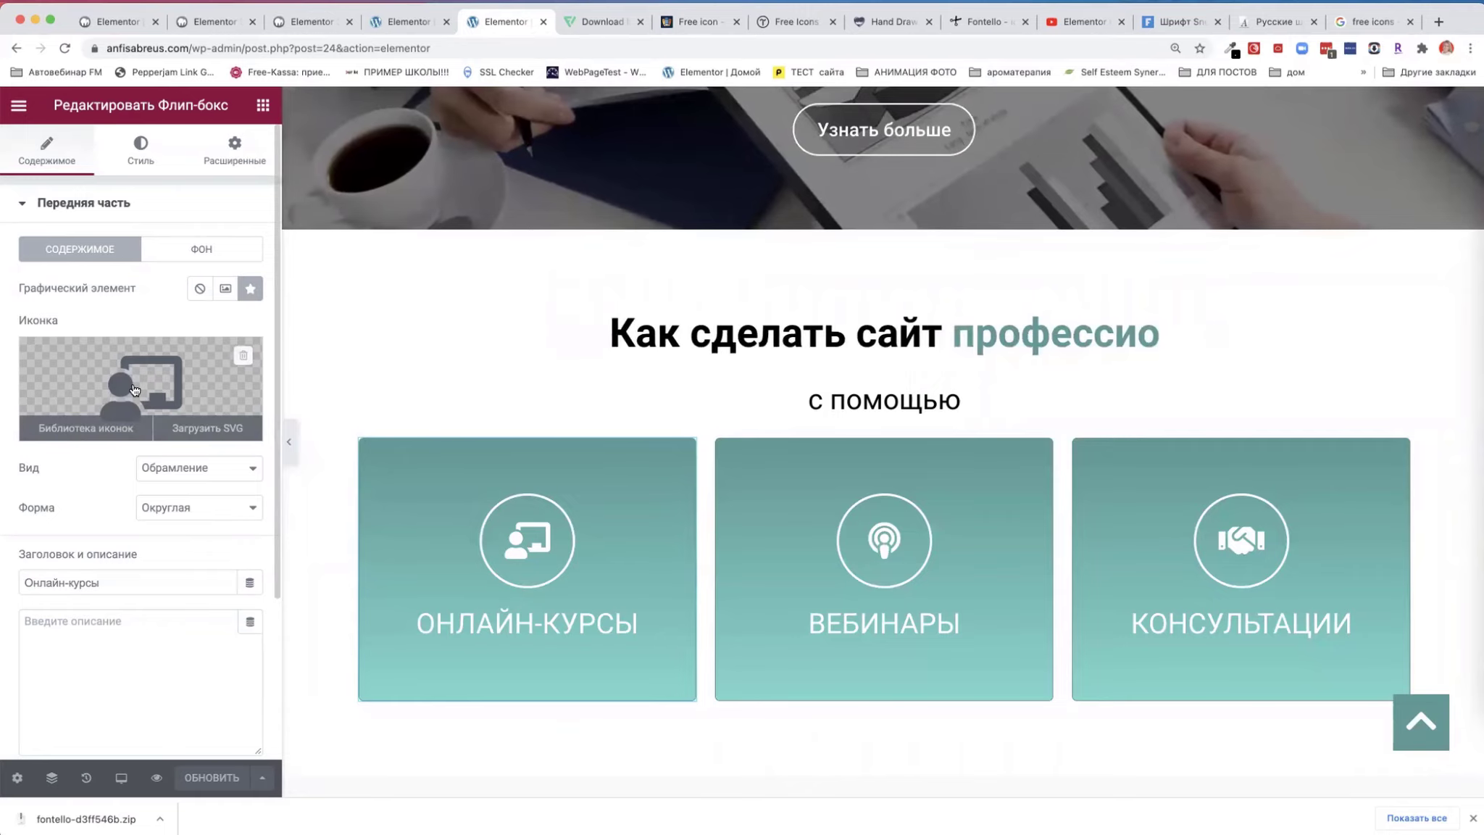
left_click(133, 388)
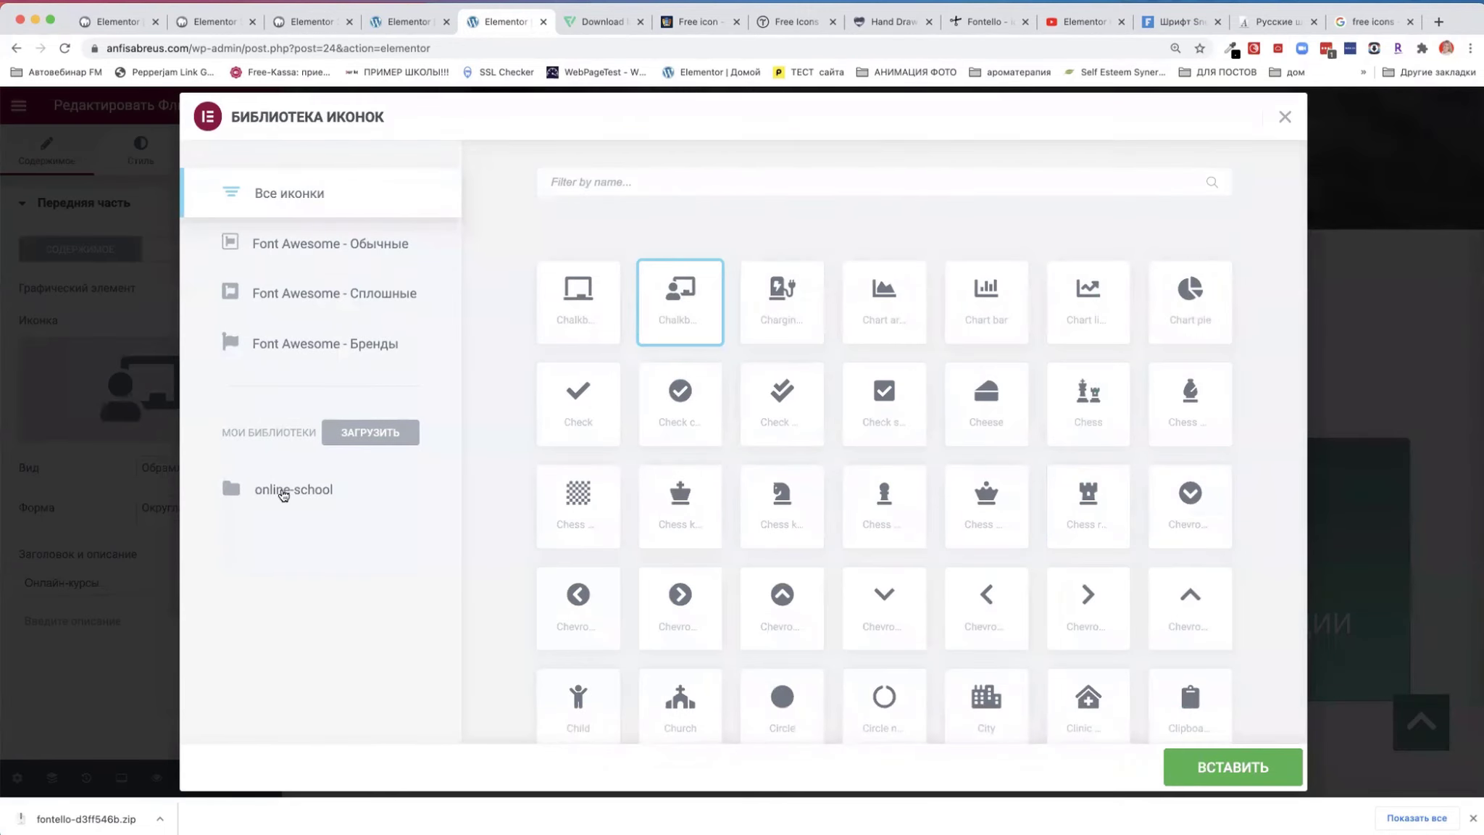
left_click(231, 496)
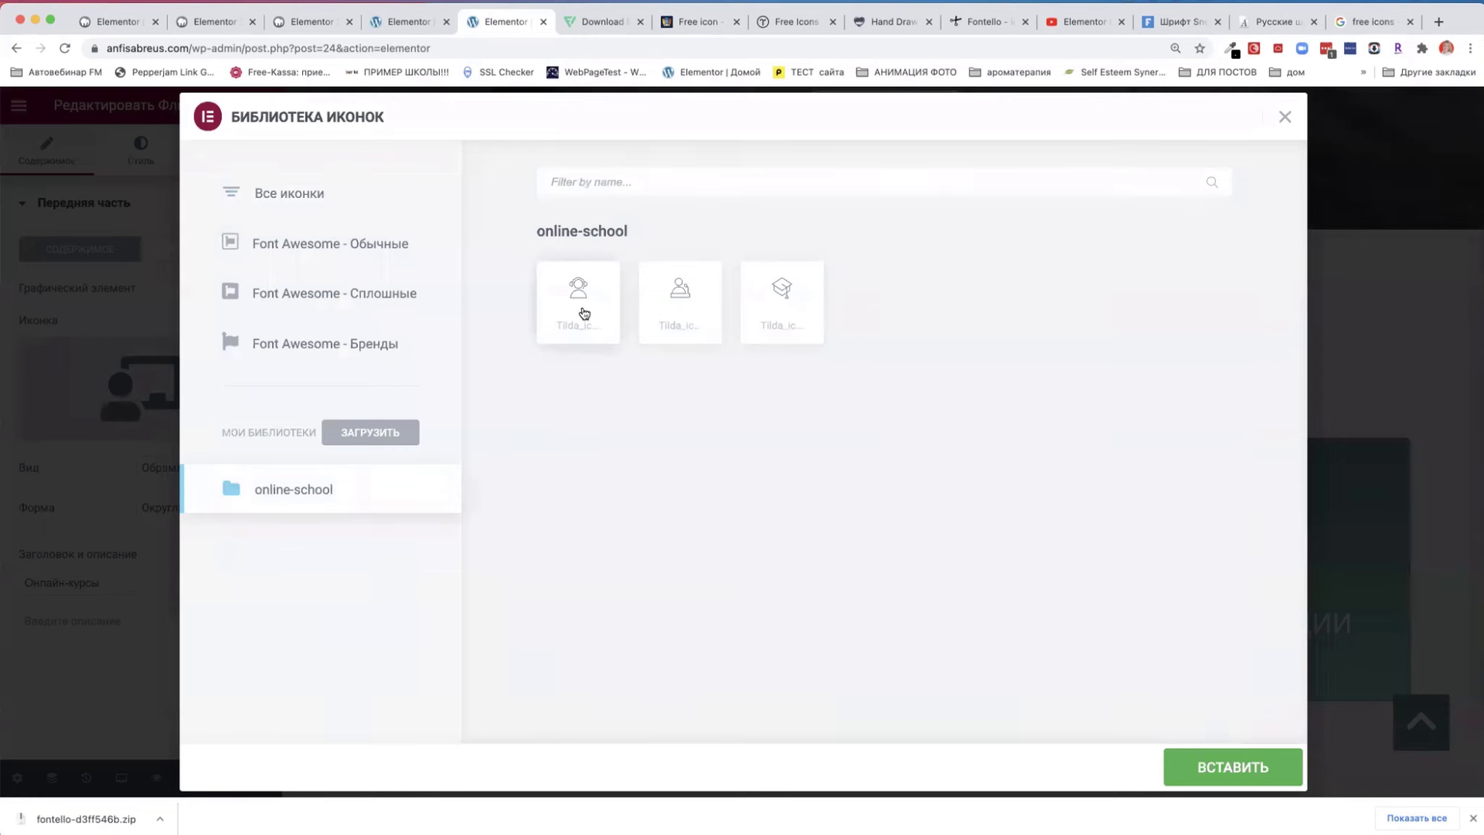
left_click(780, 297)
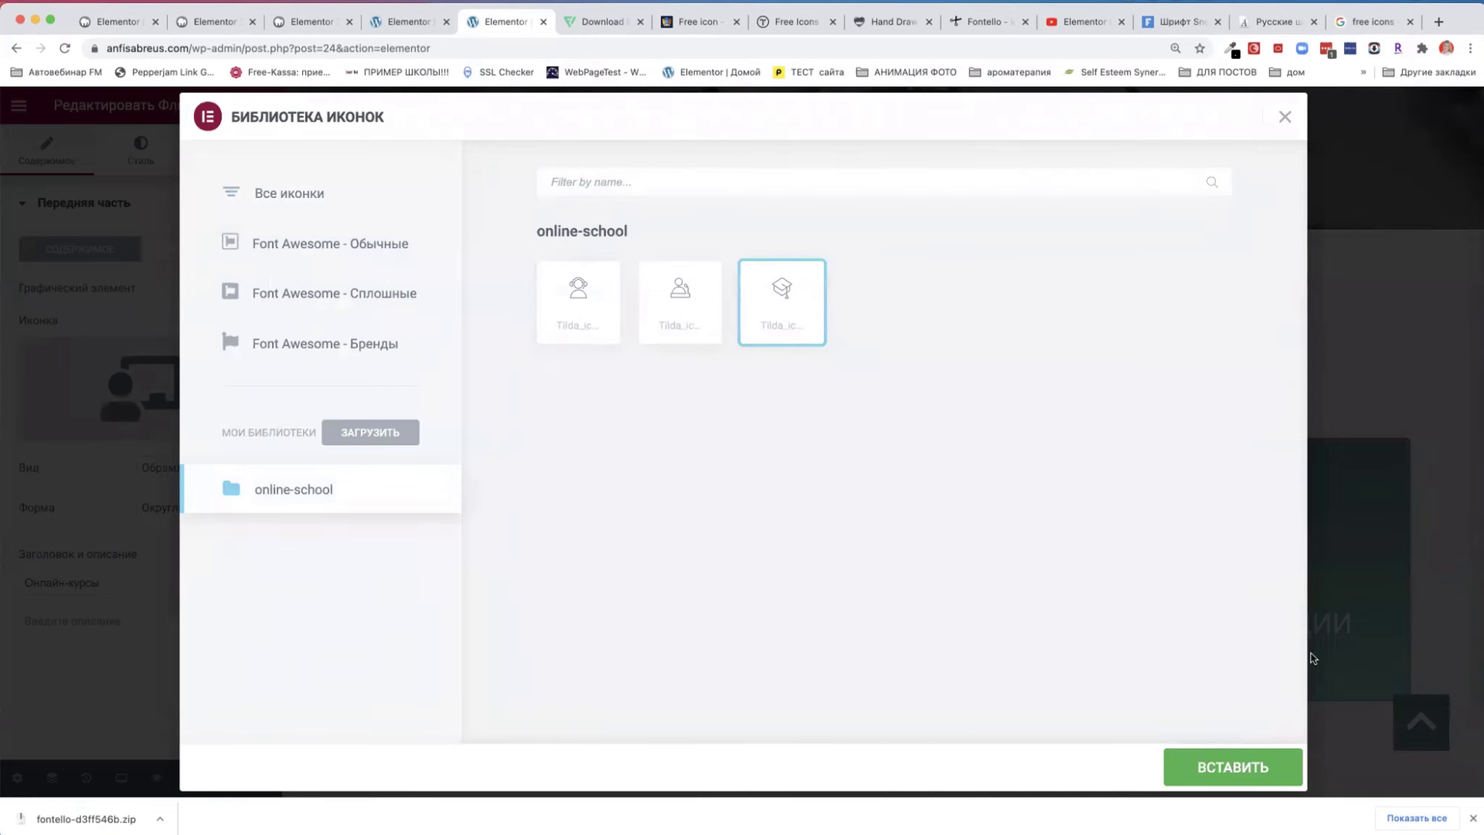
left_click(1232, 766)
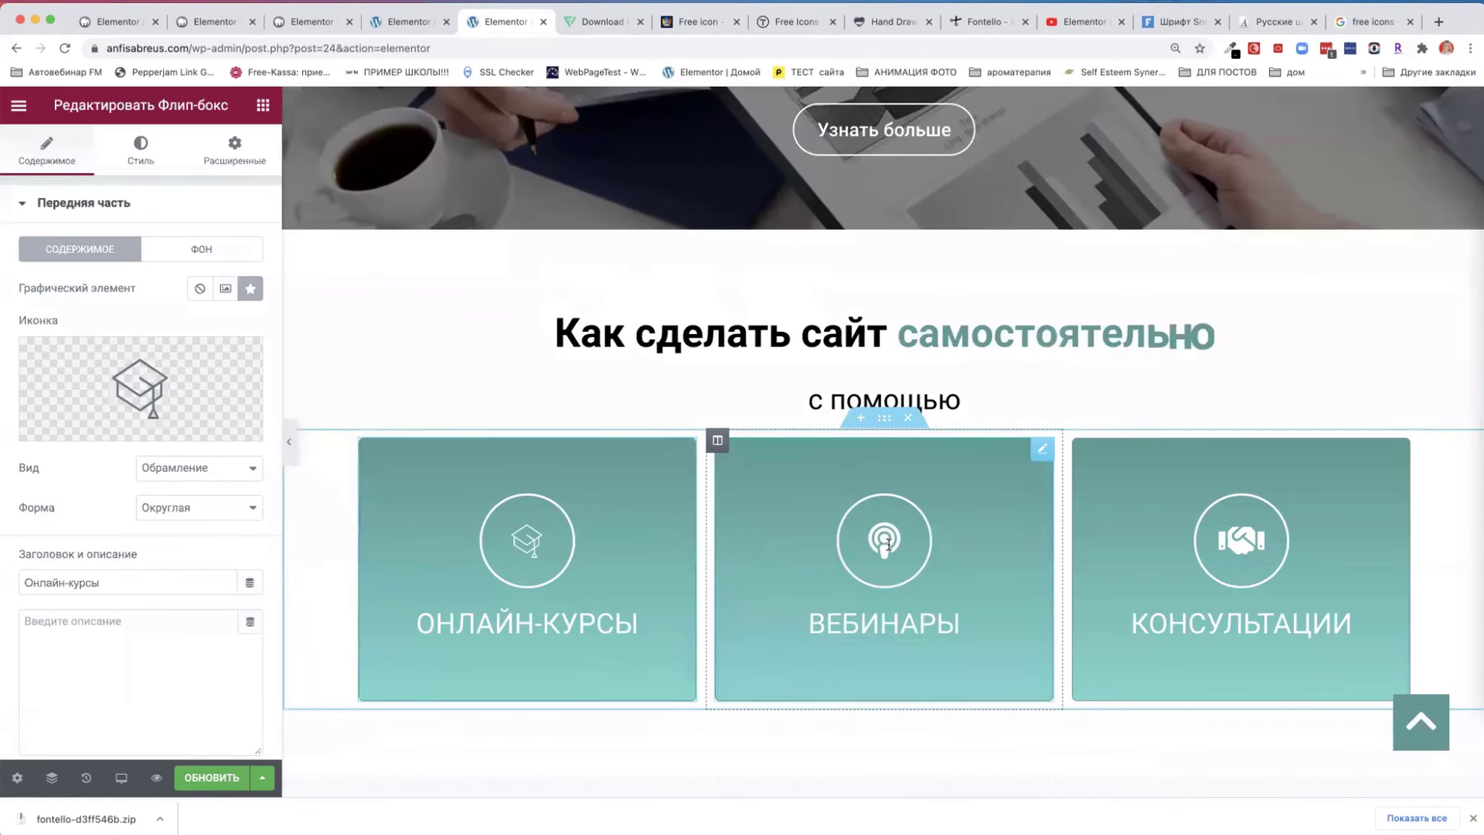
- Replace the front icon of the Вебинары flip box with the speaker icon from the online-school library
left_click(871, 503)
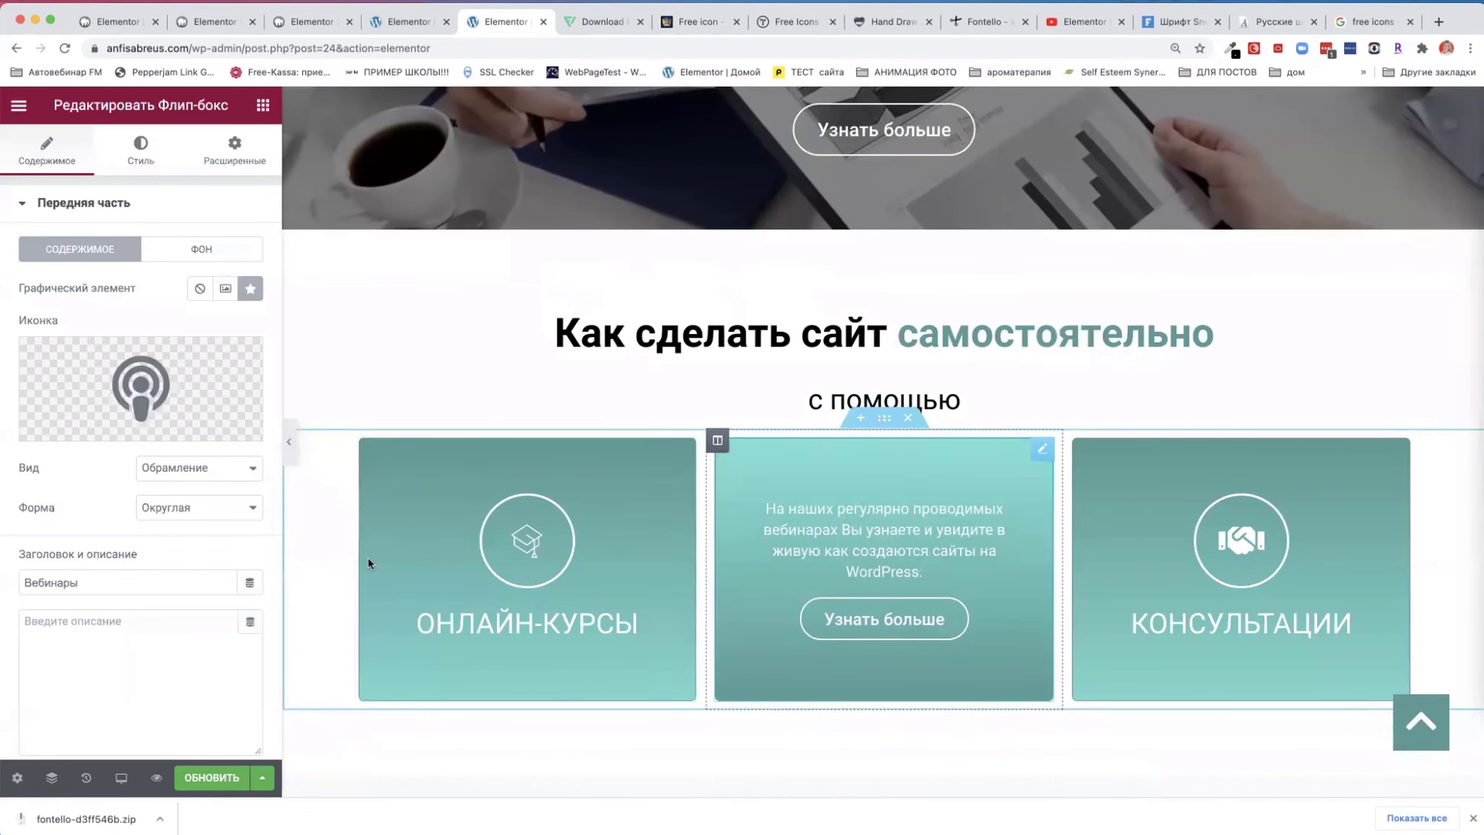
left_click(81, 426)
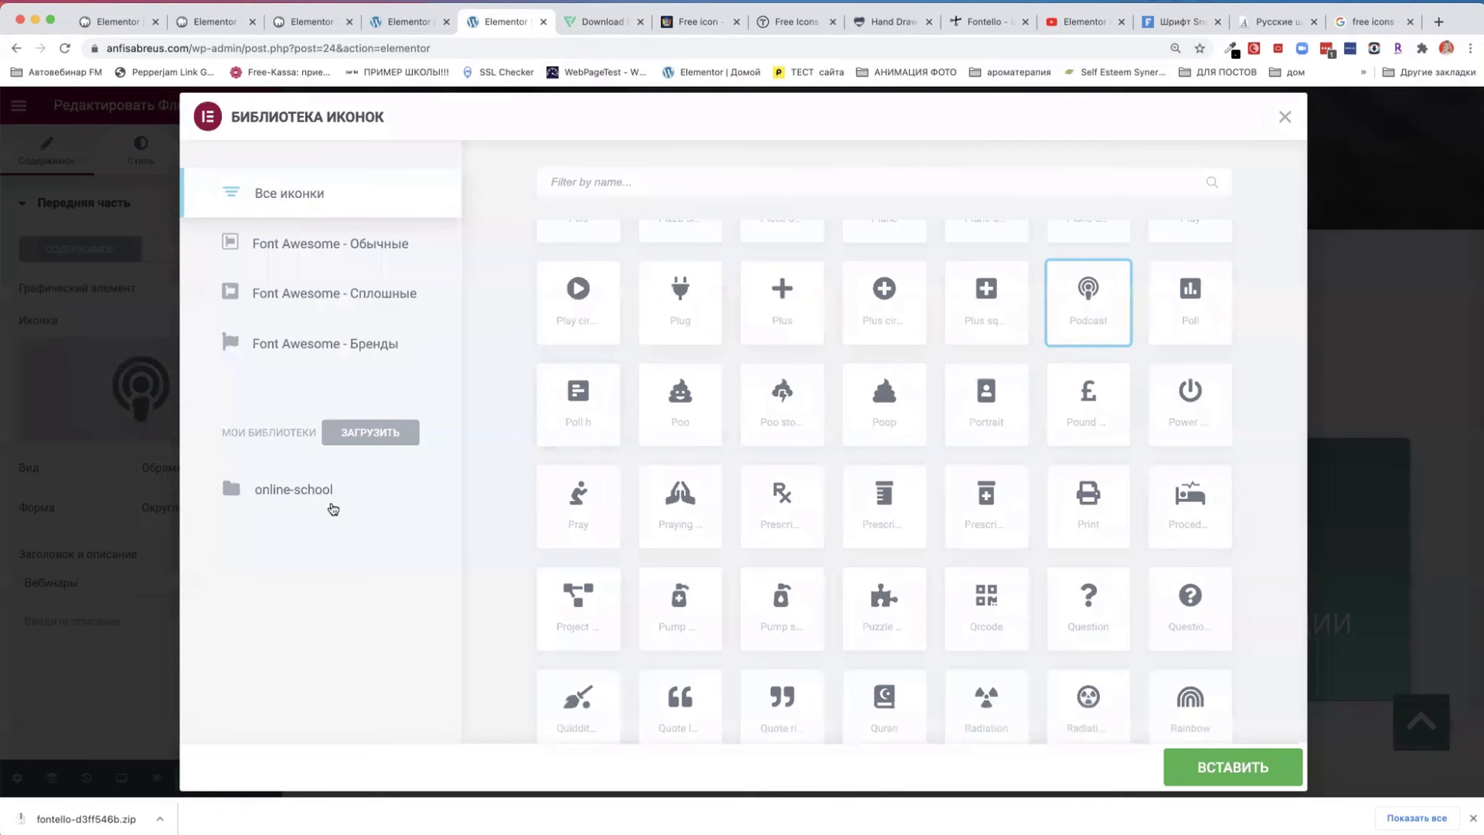
left_click(310, 493)
left_click(673, 304)
left_click(1232, 767)
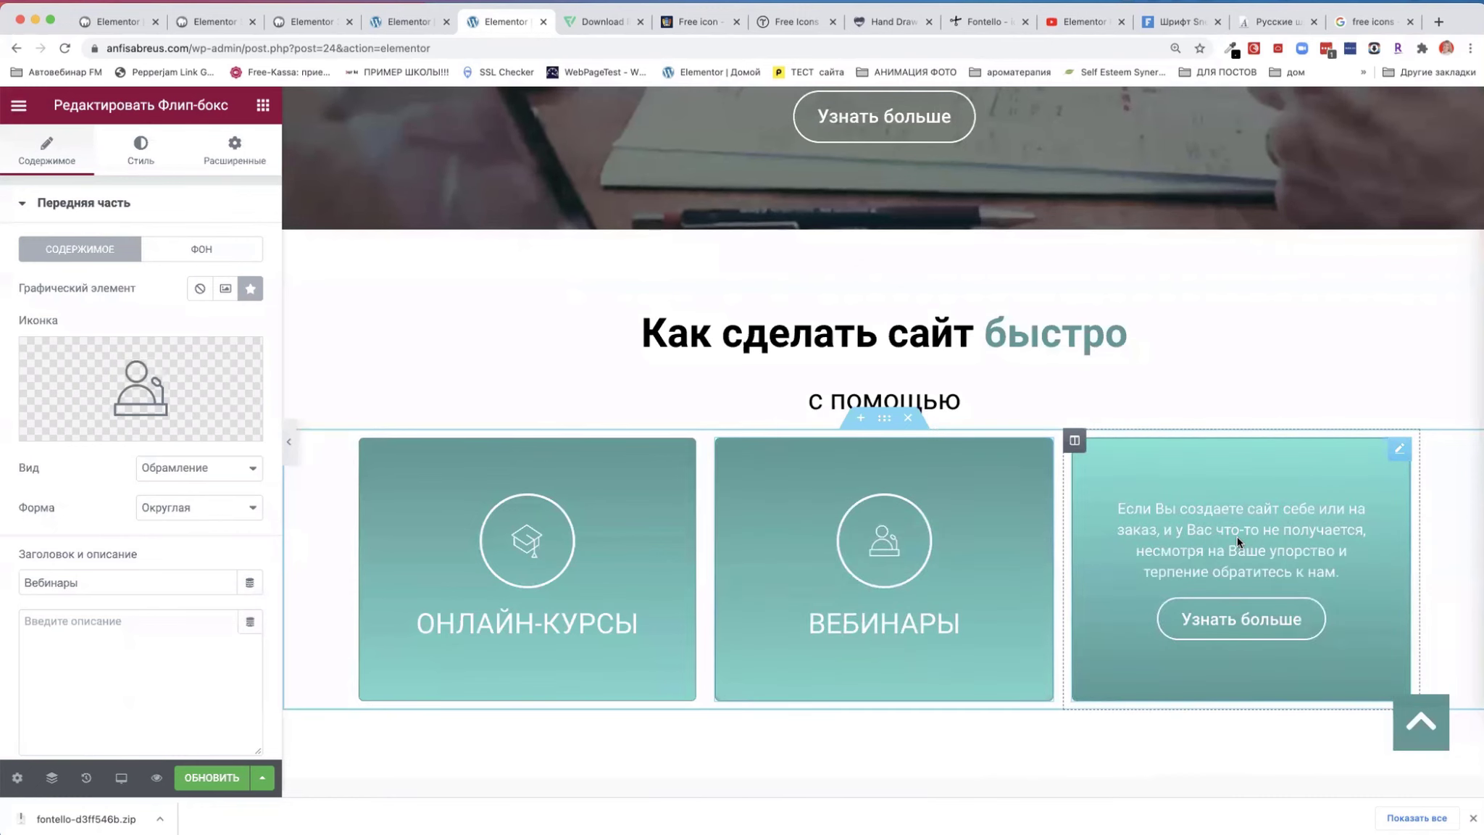
- Replace the front icon of the Консультации flip box with the handsfree icon from the online-school library
left_click(1237, 535)
left_click(133, 391)
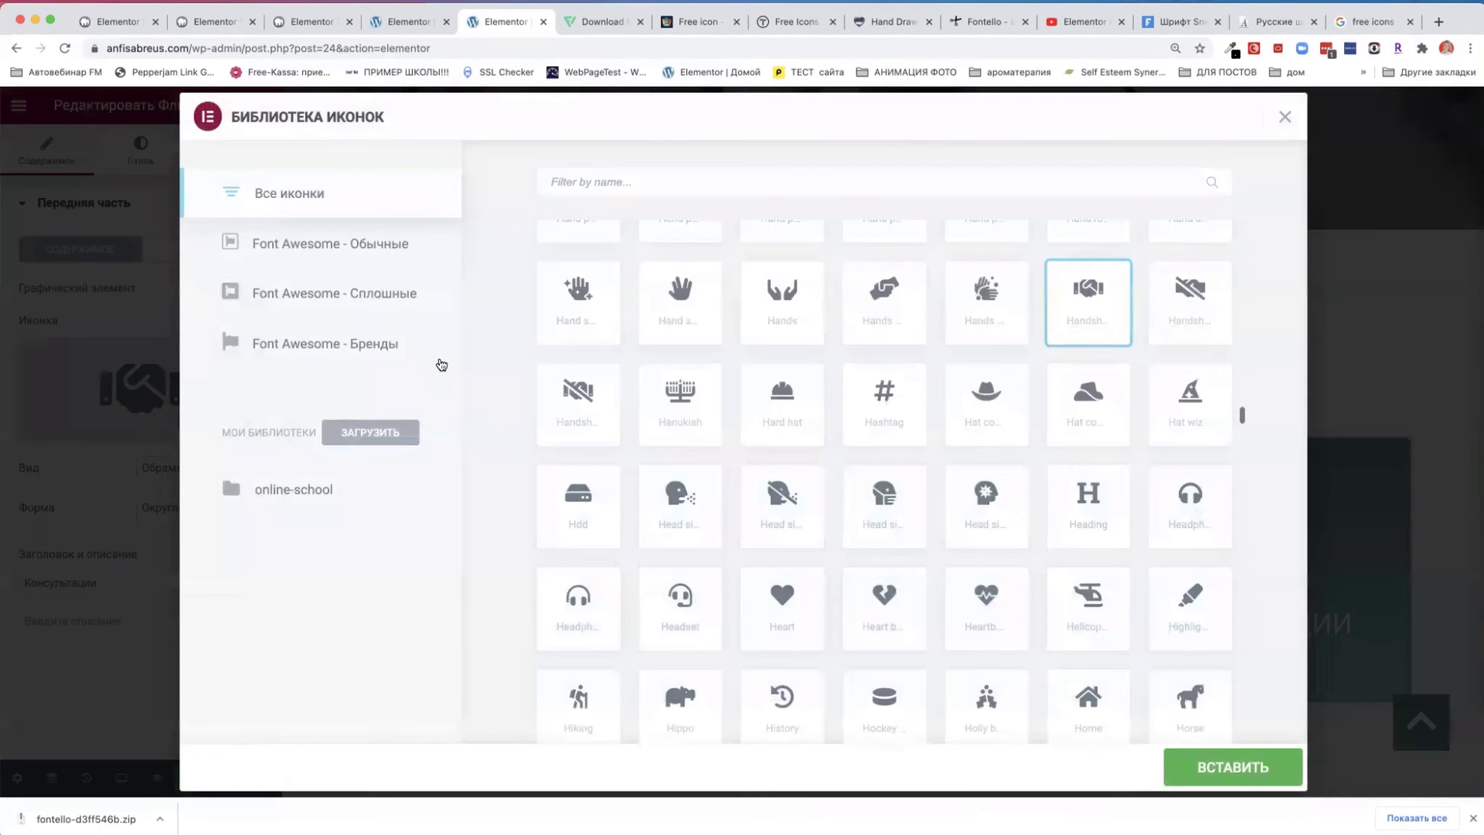
left_click(309, 495)
left_click(579, 295)
left_click(1215, 768)
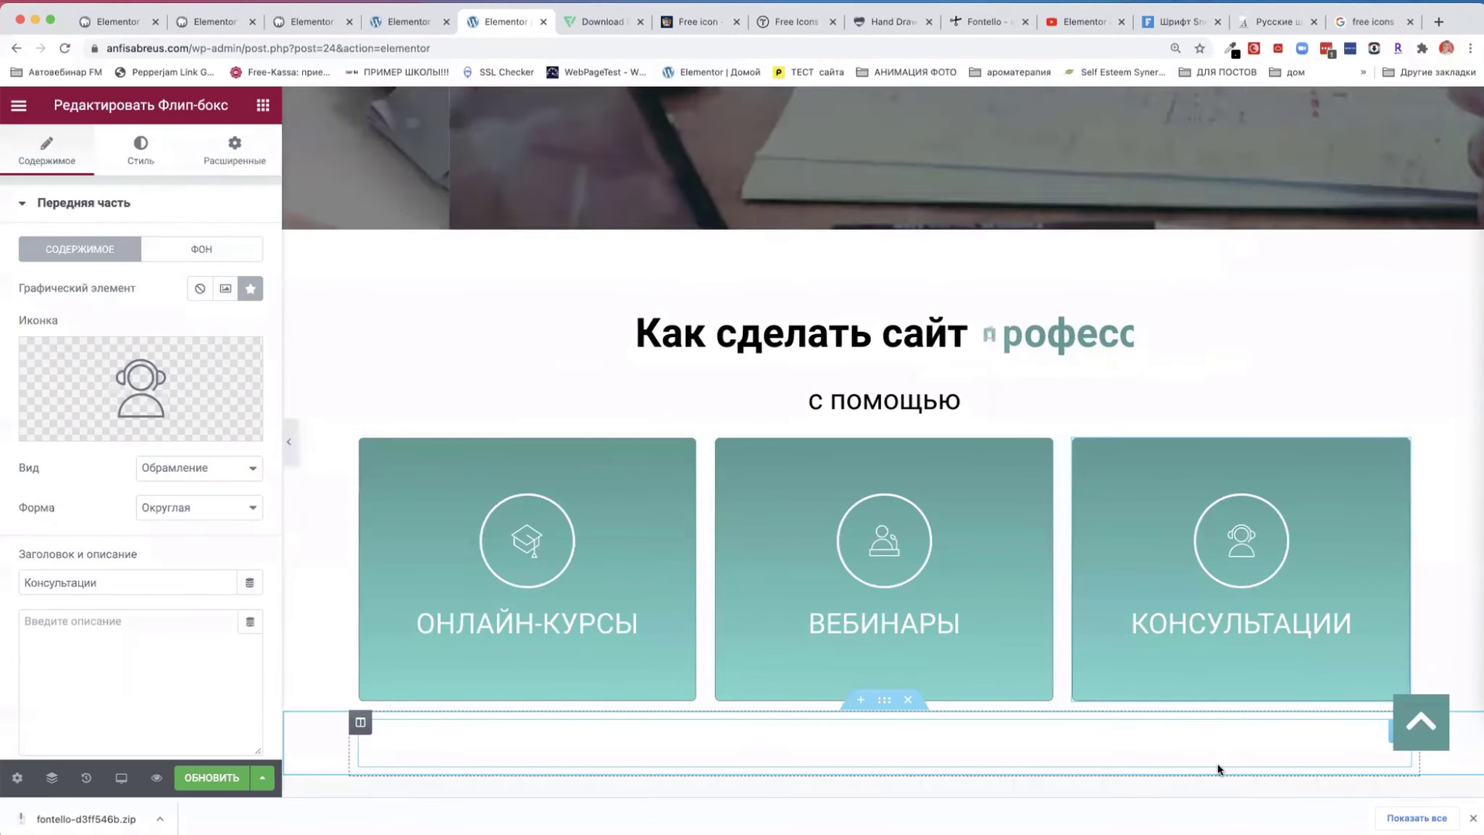
- Set the Консультации flip box's front icon size to 56 and its icon spacing to 17
left_click(140, 151)
scroll(149, 674, "down", 10)
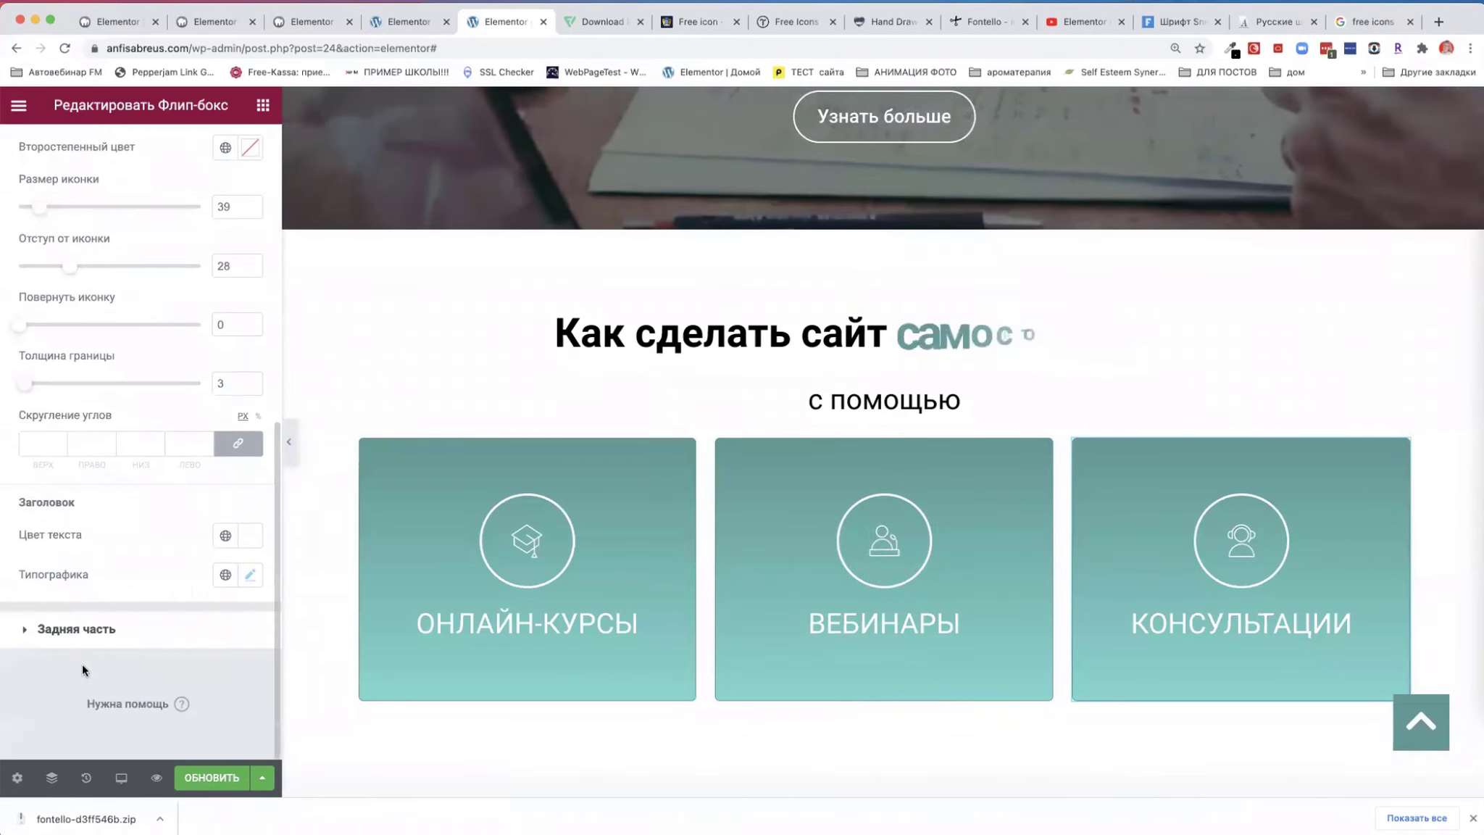
scroll(79, 626, "up", 5)
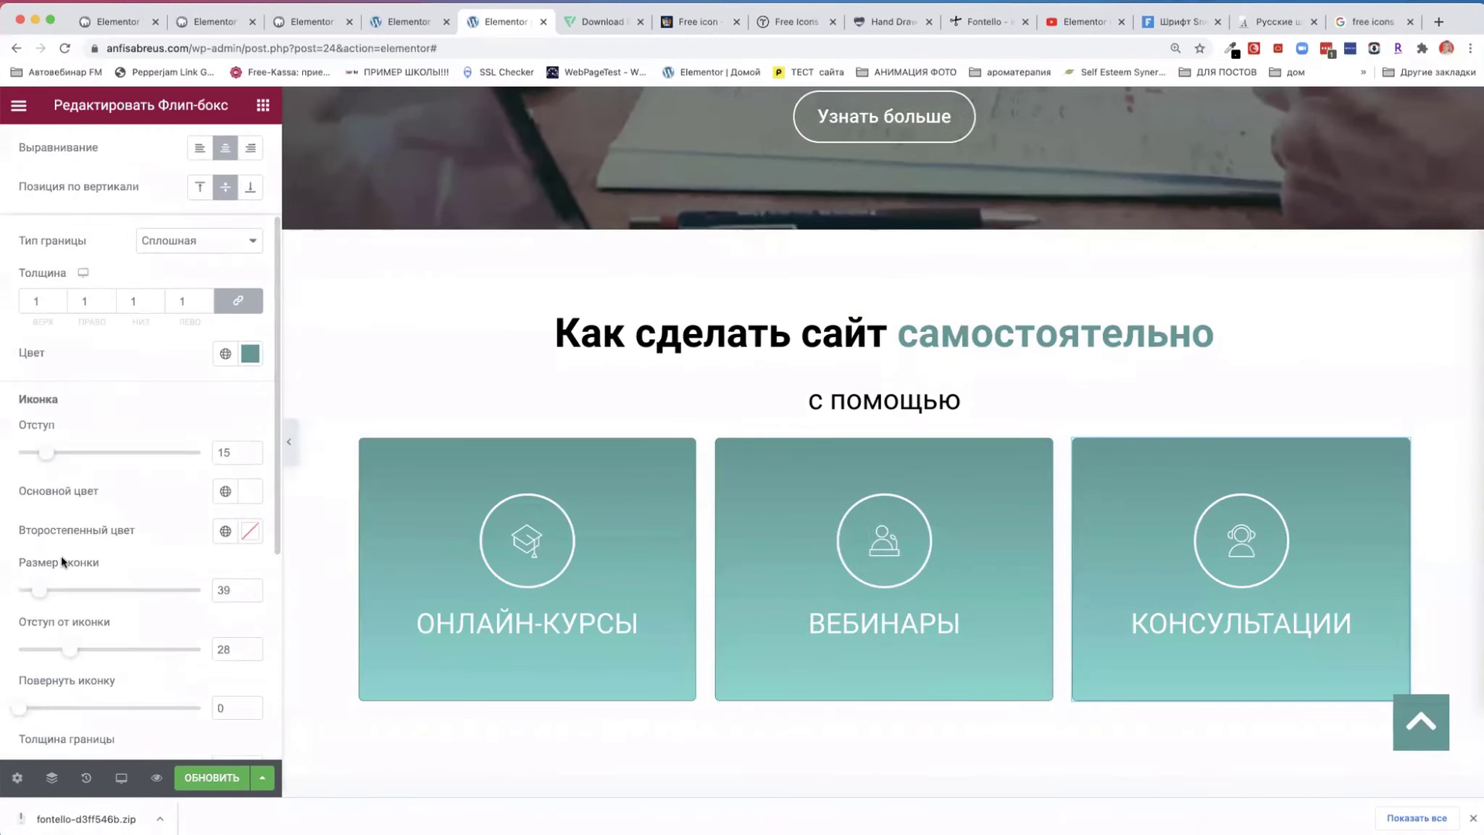
mouse_move(38, 590)
left_mouse_down()
mouse_move(61, 590)
mouse_move(47, 596)
left_mouse_up()
left_click_drag(65, 652, 48, 654)
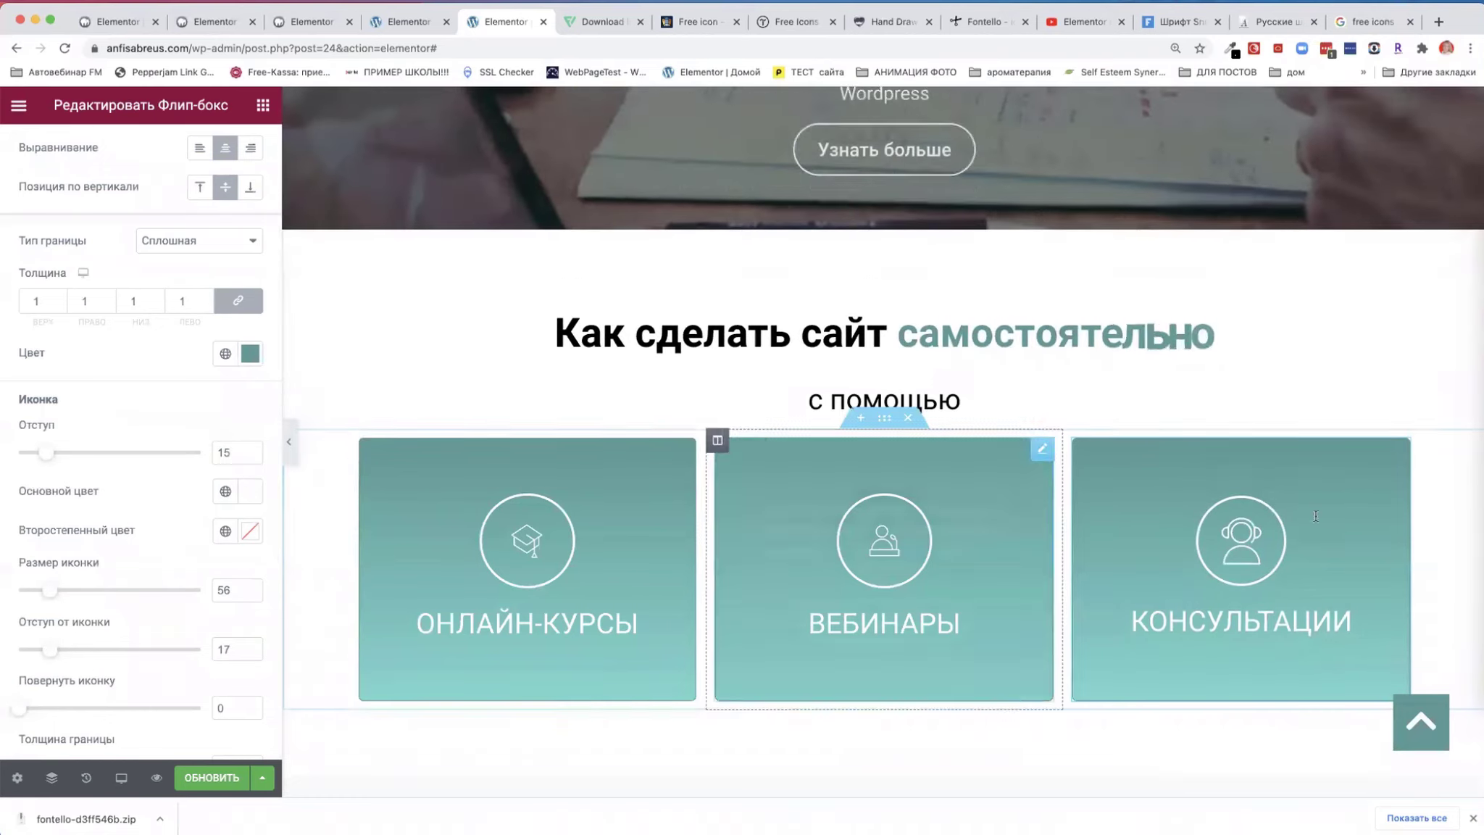
- Copy the Консультации flip box's style and paste it onto the Вебинары and Онлайн-курсы flip boxes
right_click(1399, 453)
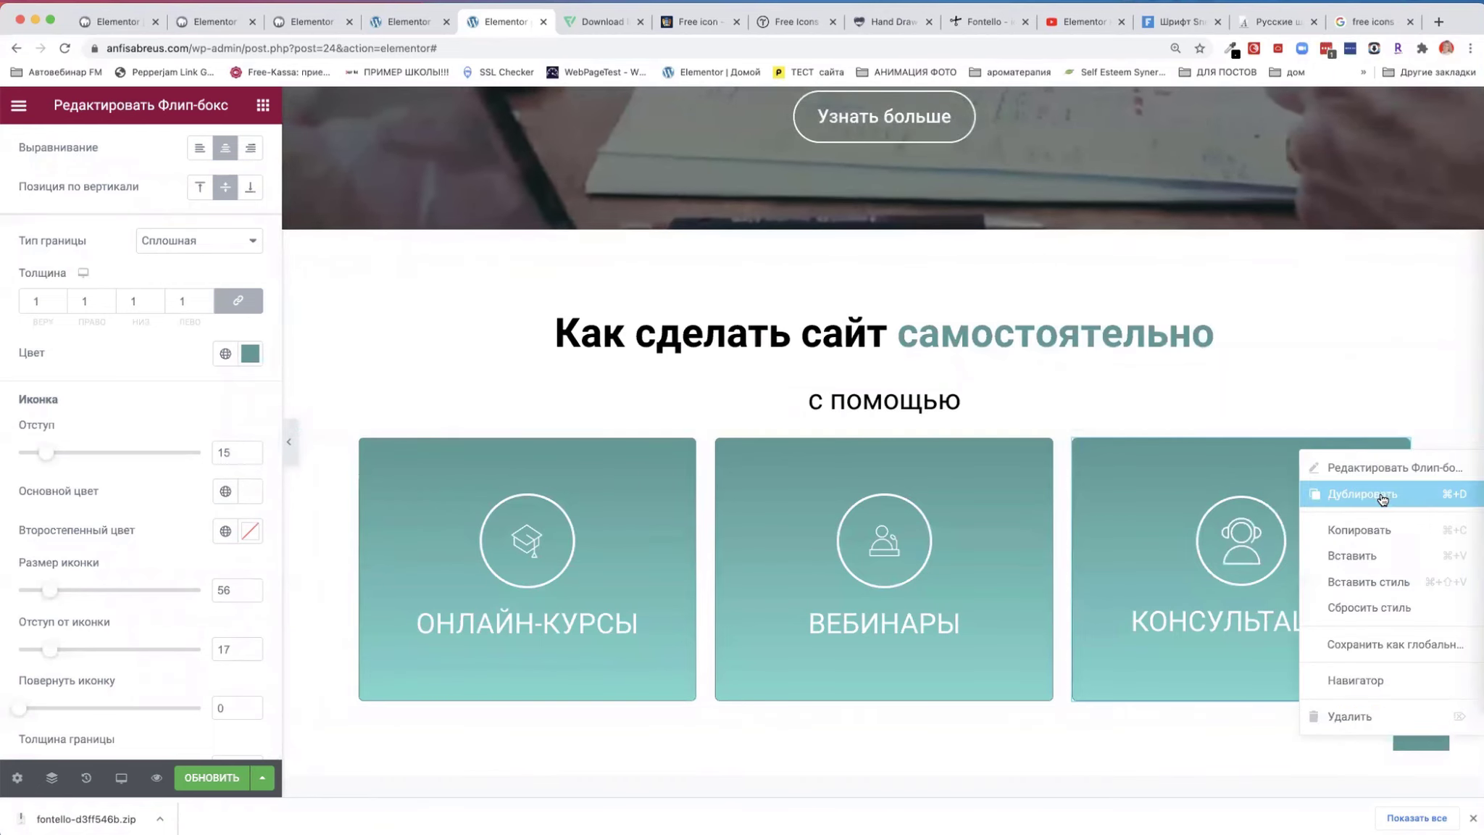
left_click(1374, 527)
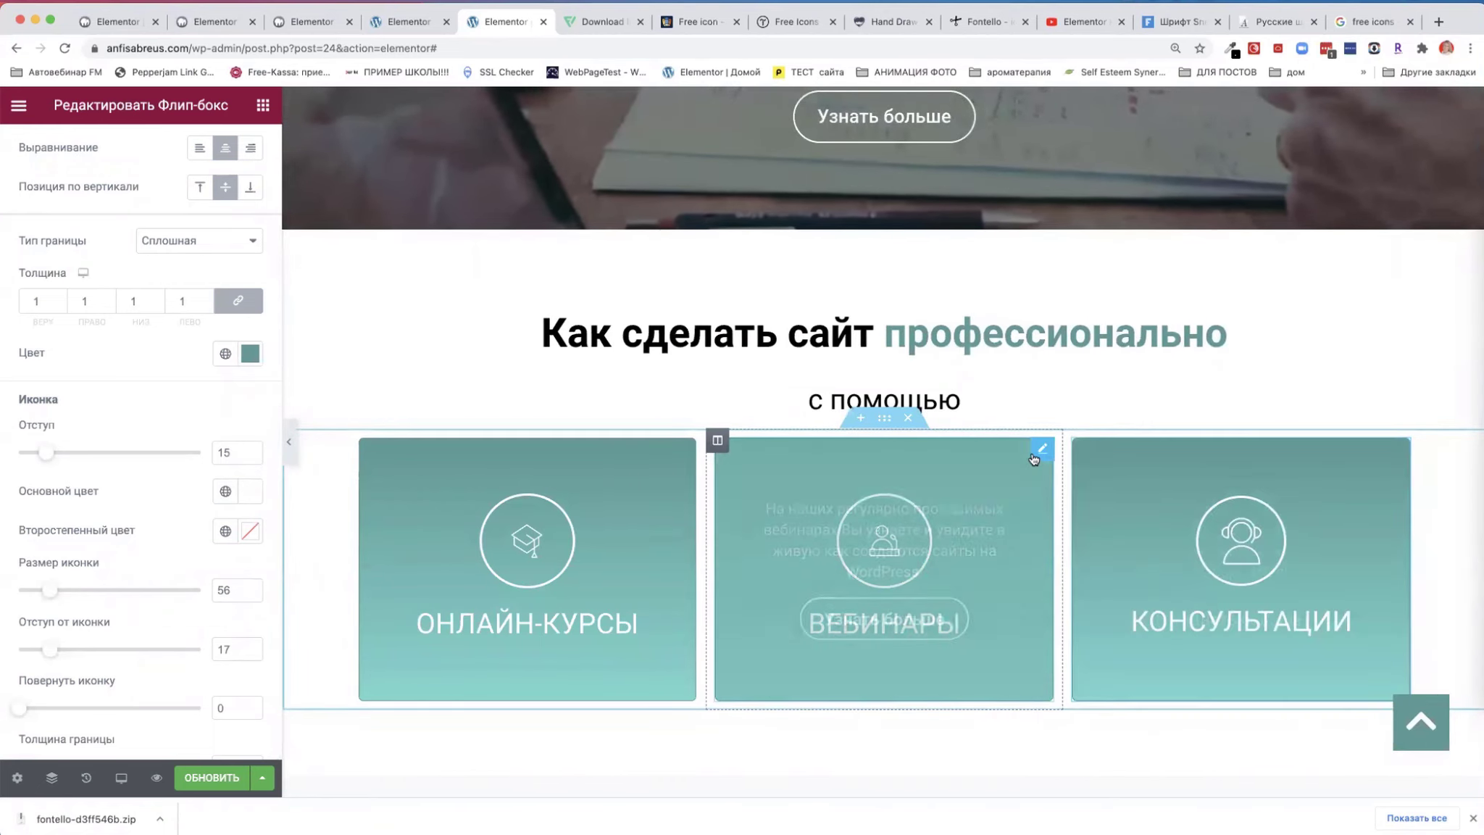
right_click(1042, 450)
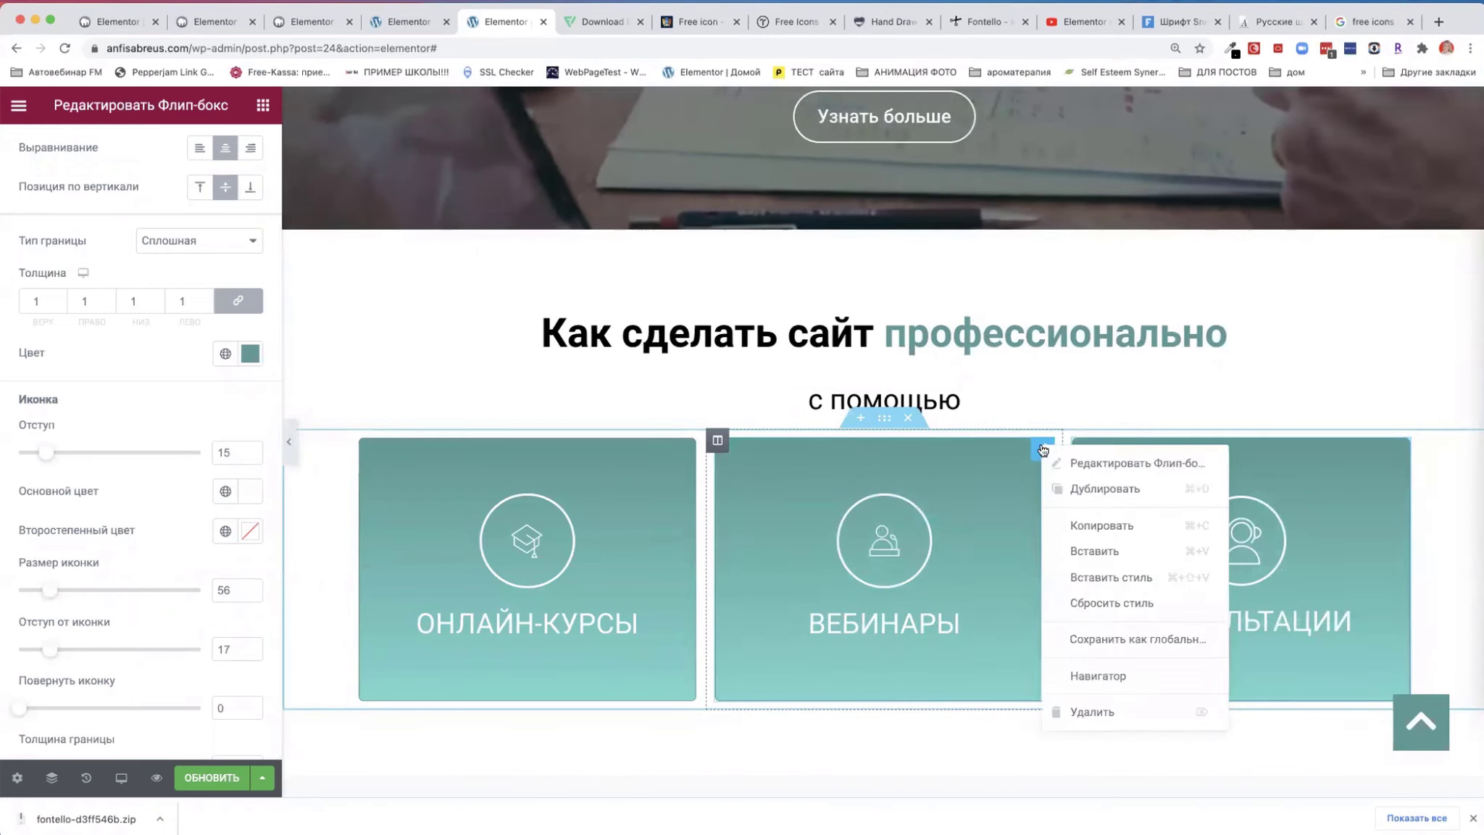
left_click(1087, 577)
right_click(686, 449)
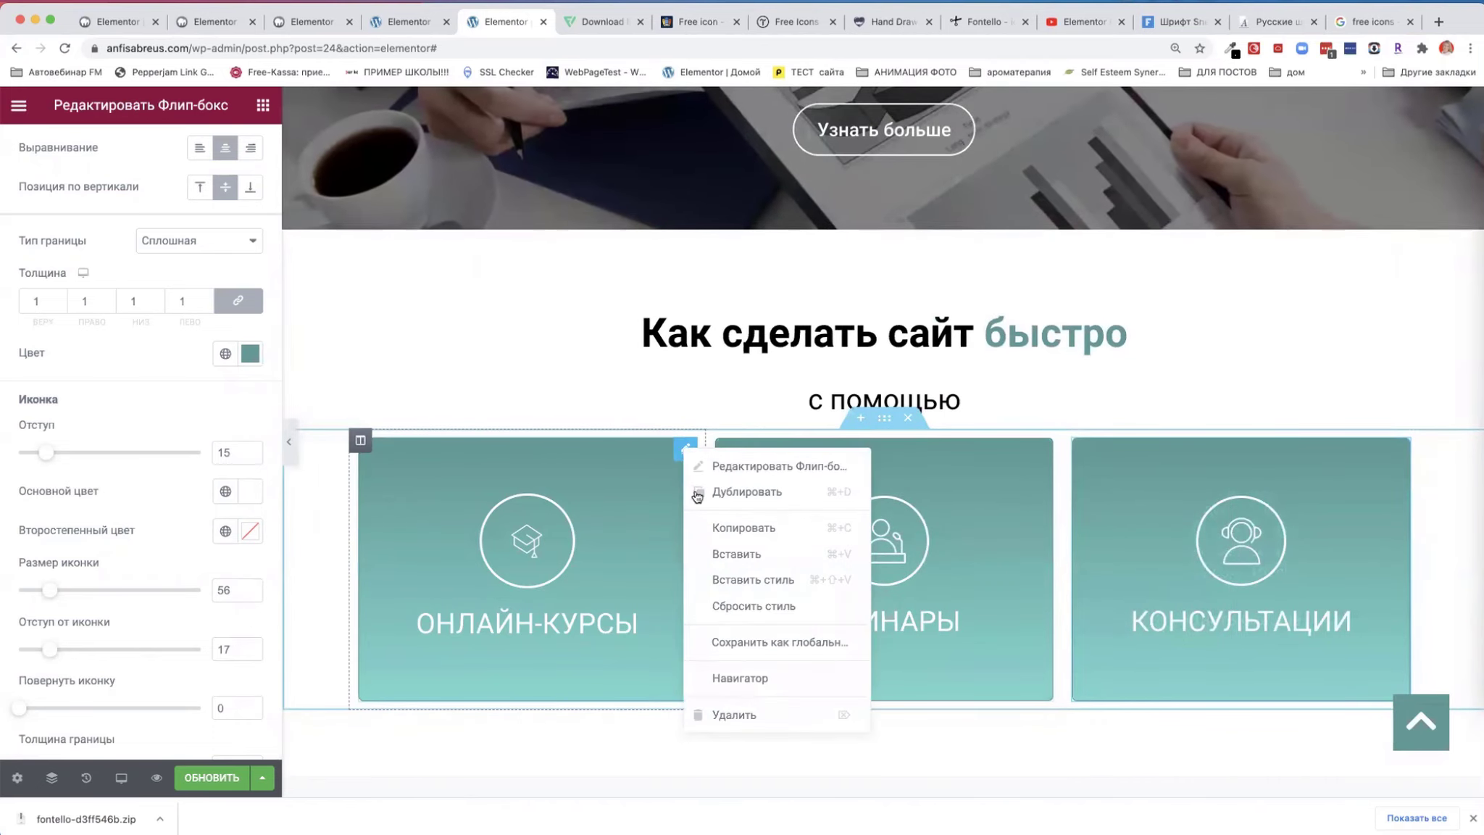
left_click(732, 577)
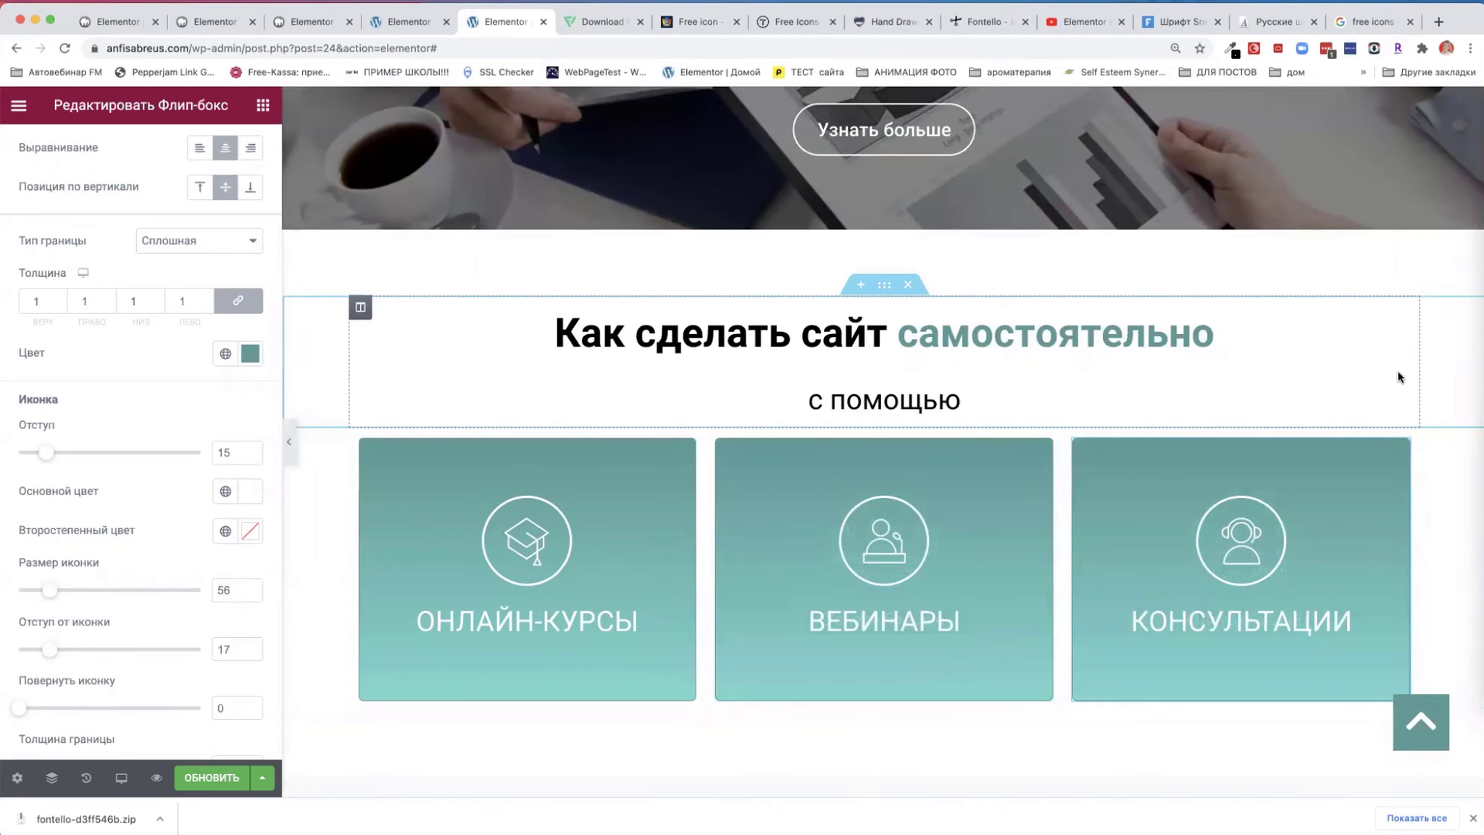
scroll(1398, 374, "down", 3)
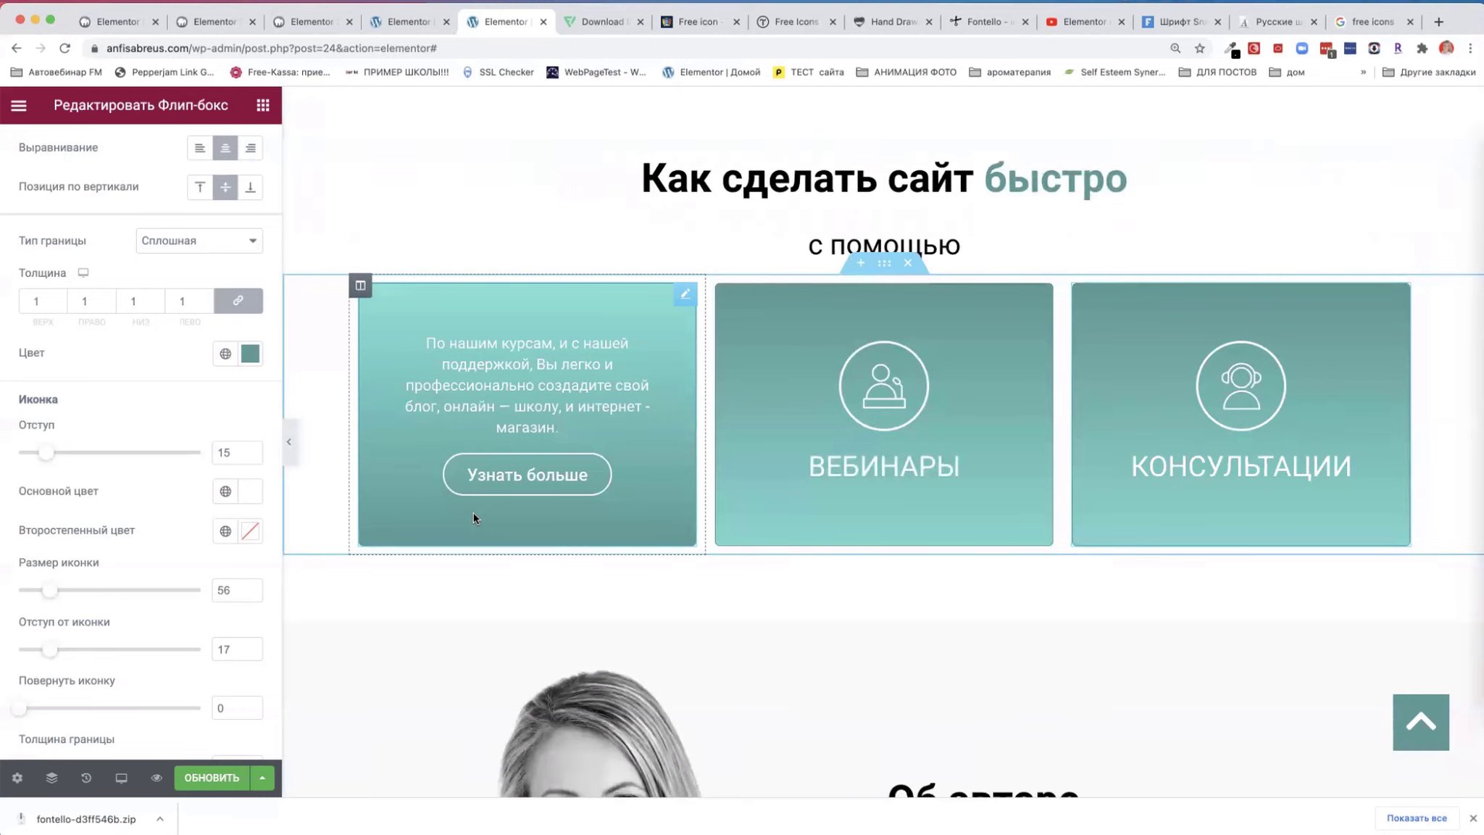
- Switch to Fontello and import 001-oxygen tank.svg from the 4068880-medical svg folder into the custom icons
left_click(989, 21)
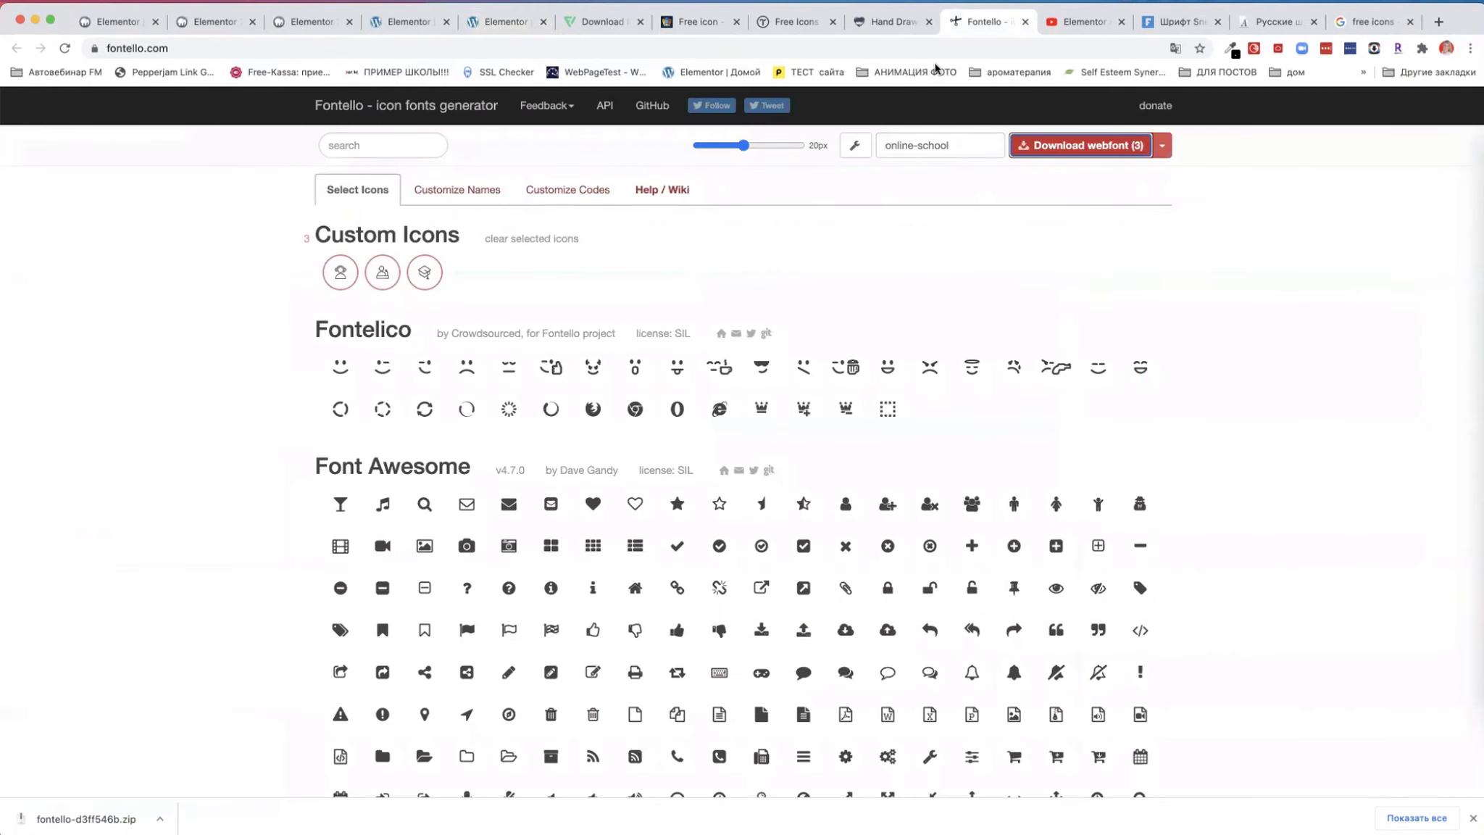
left_click(1478, 154)
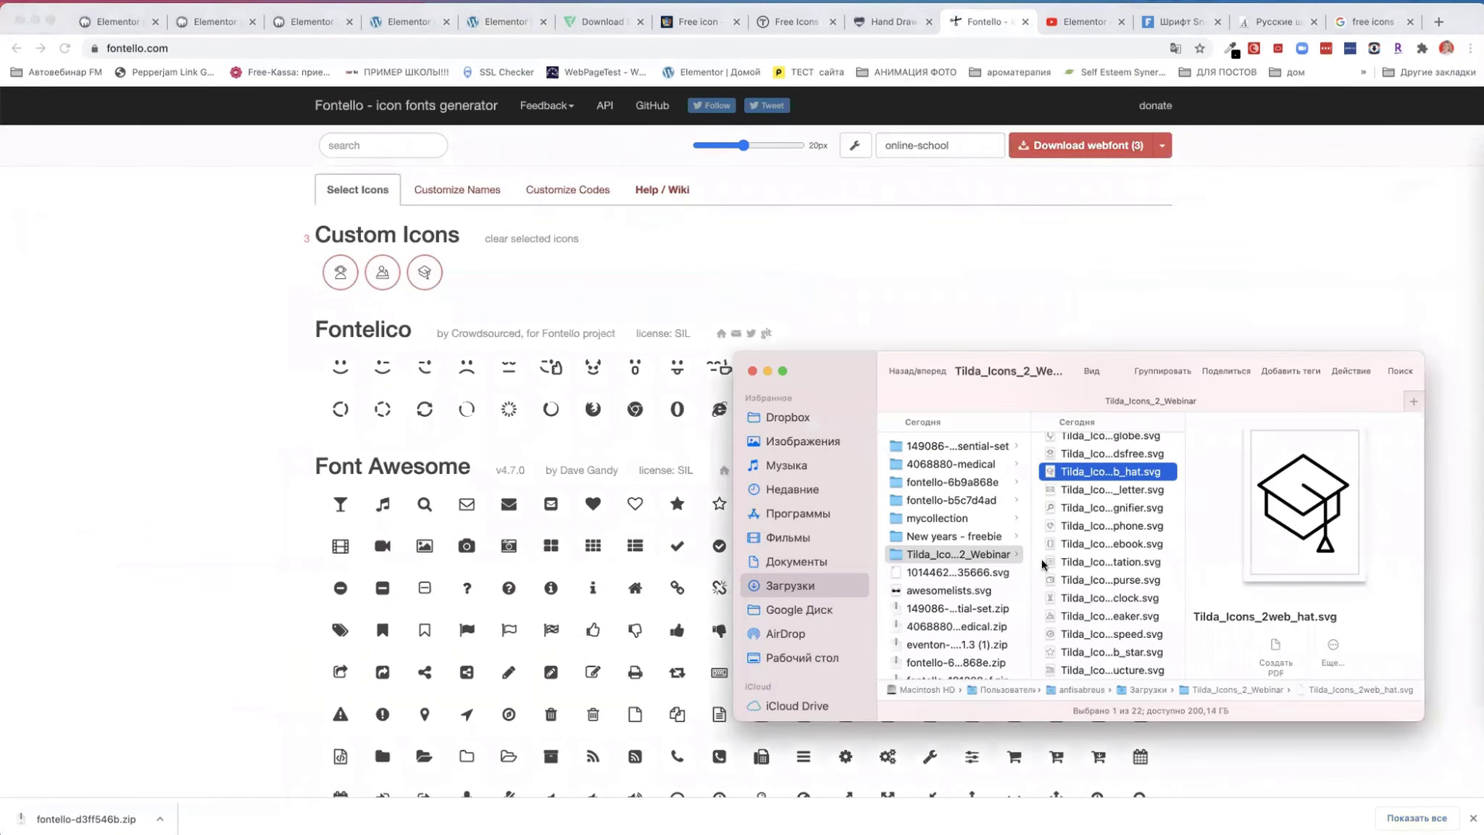
left_click(925, 447)
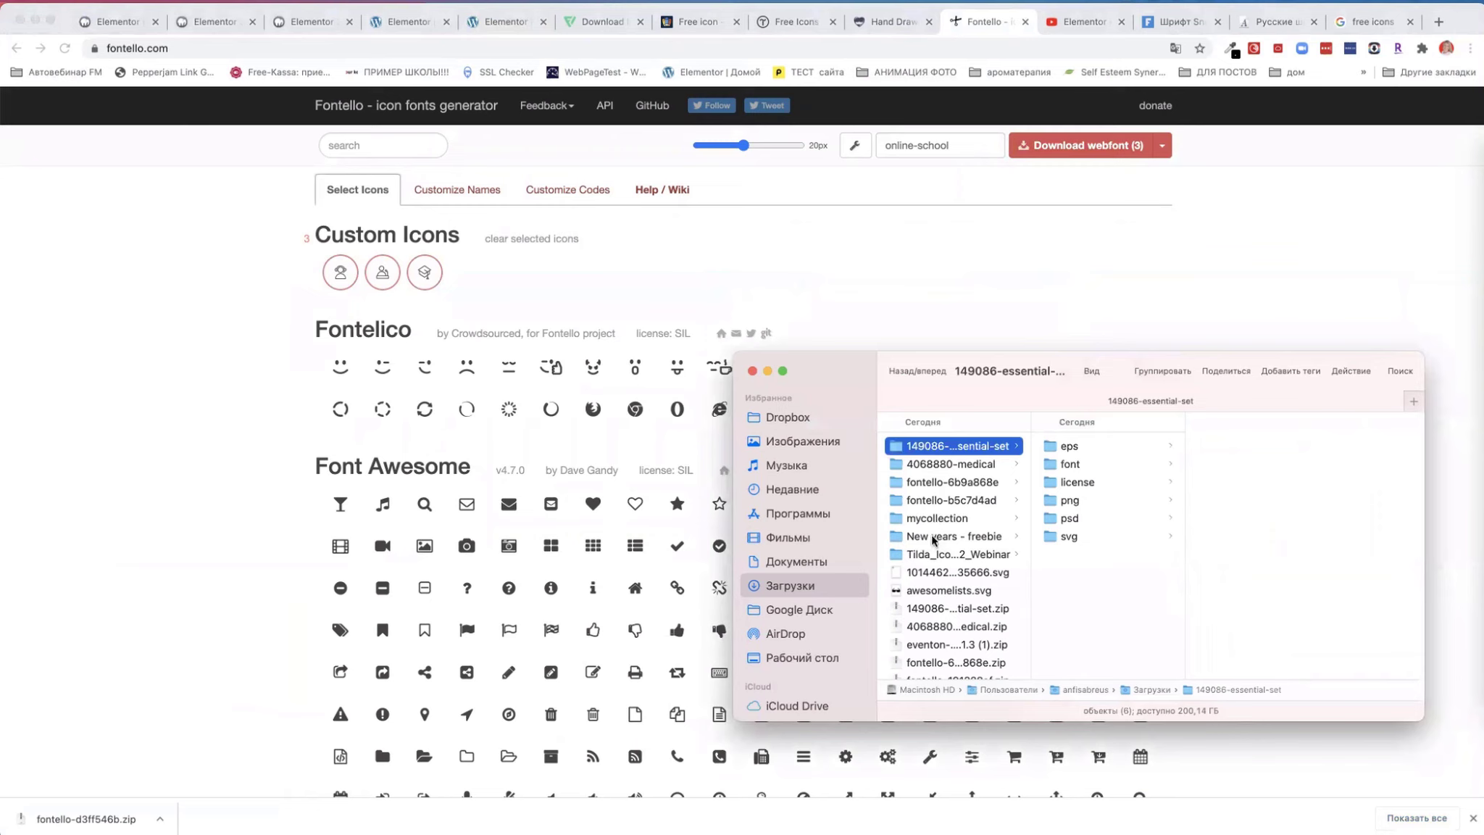
left_click(926, 465)
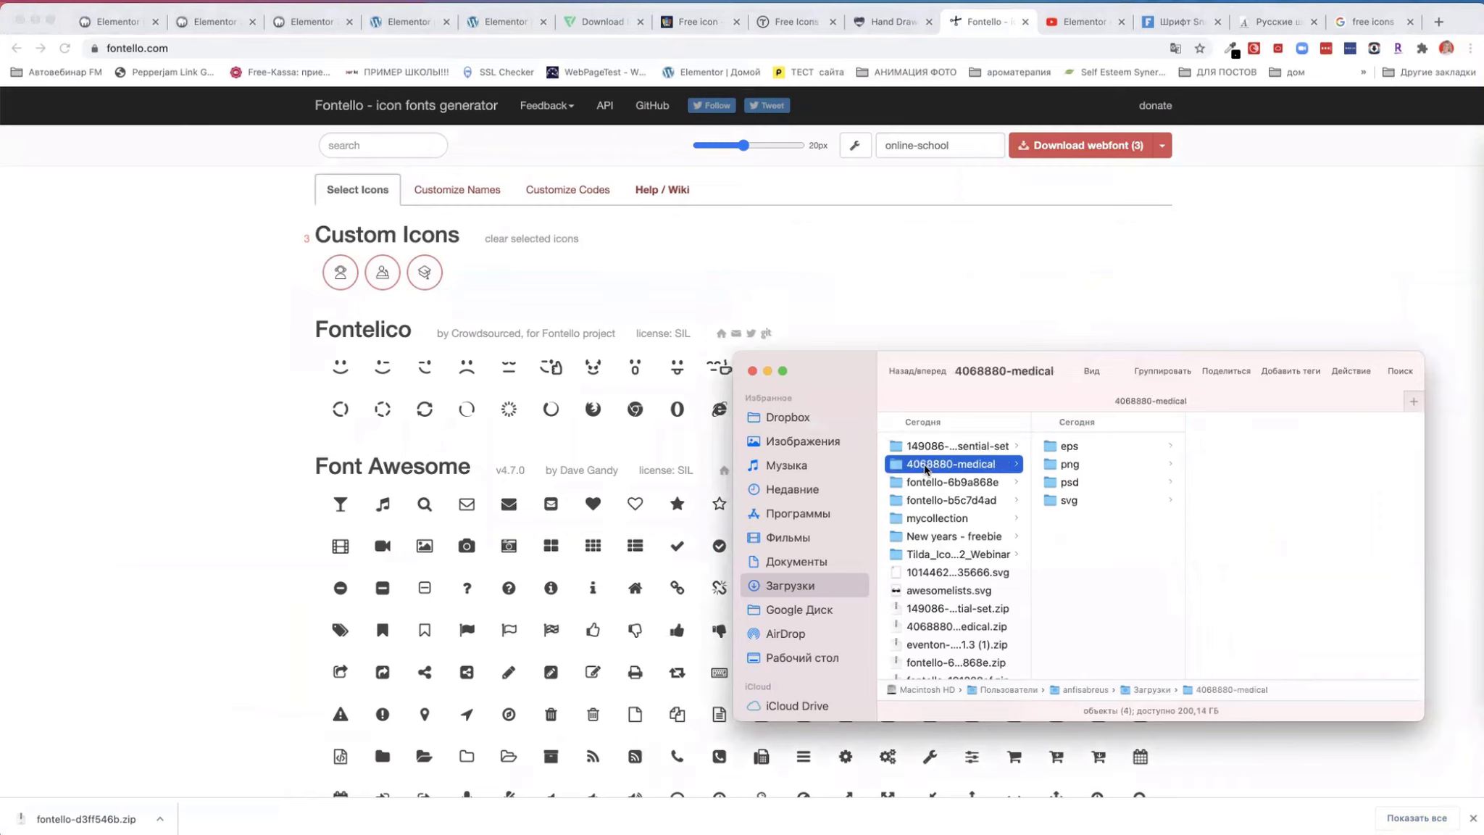
left_click(1068, 469)
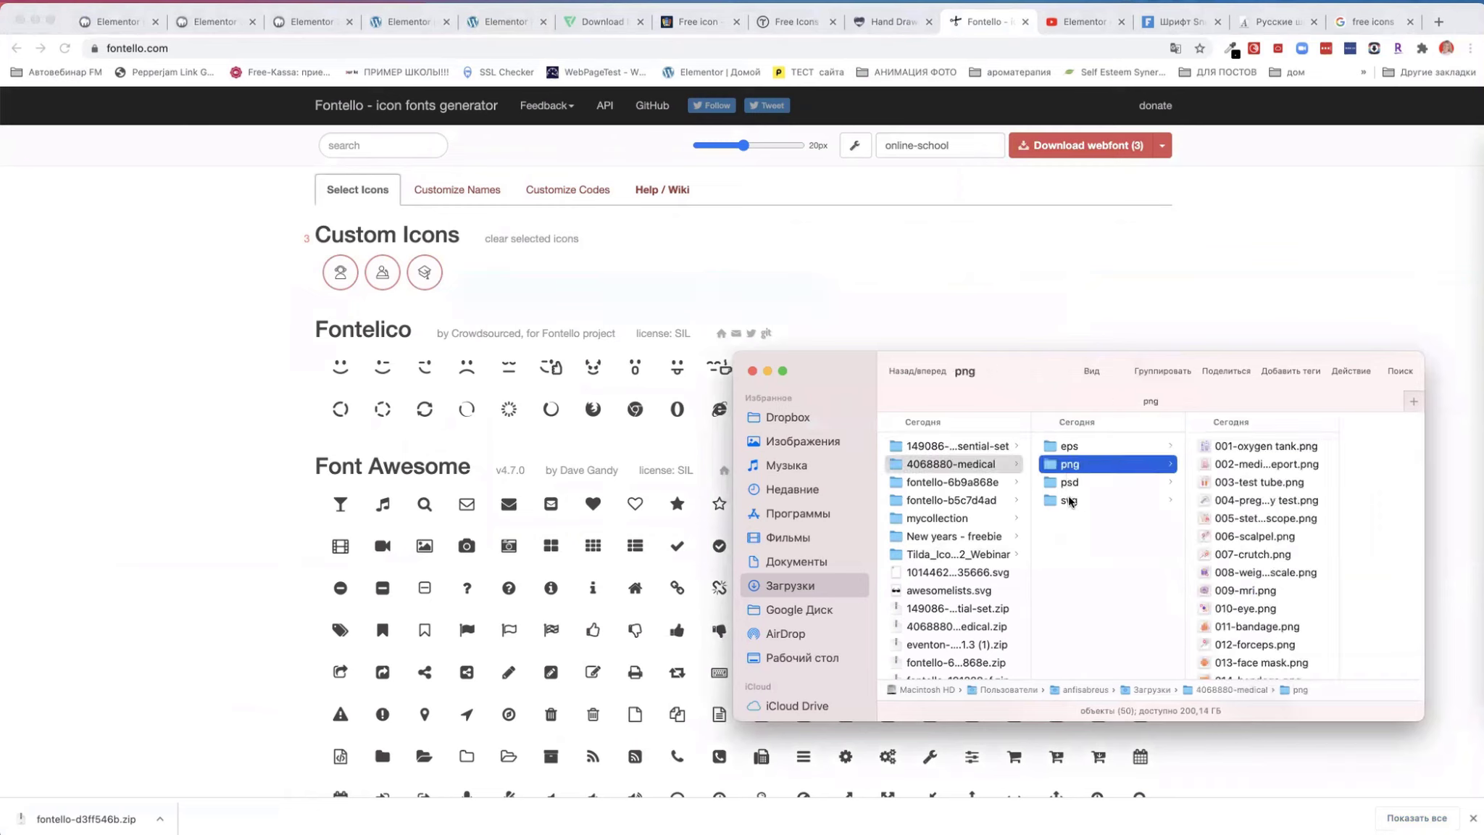
left_click(1071, 502)
left_click(1232, 450)
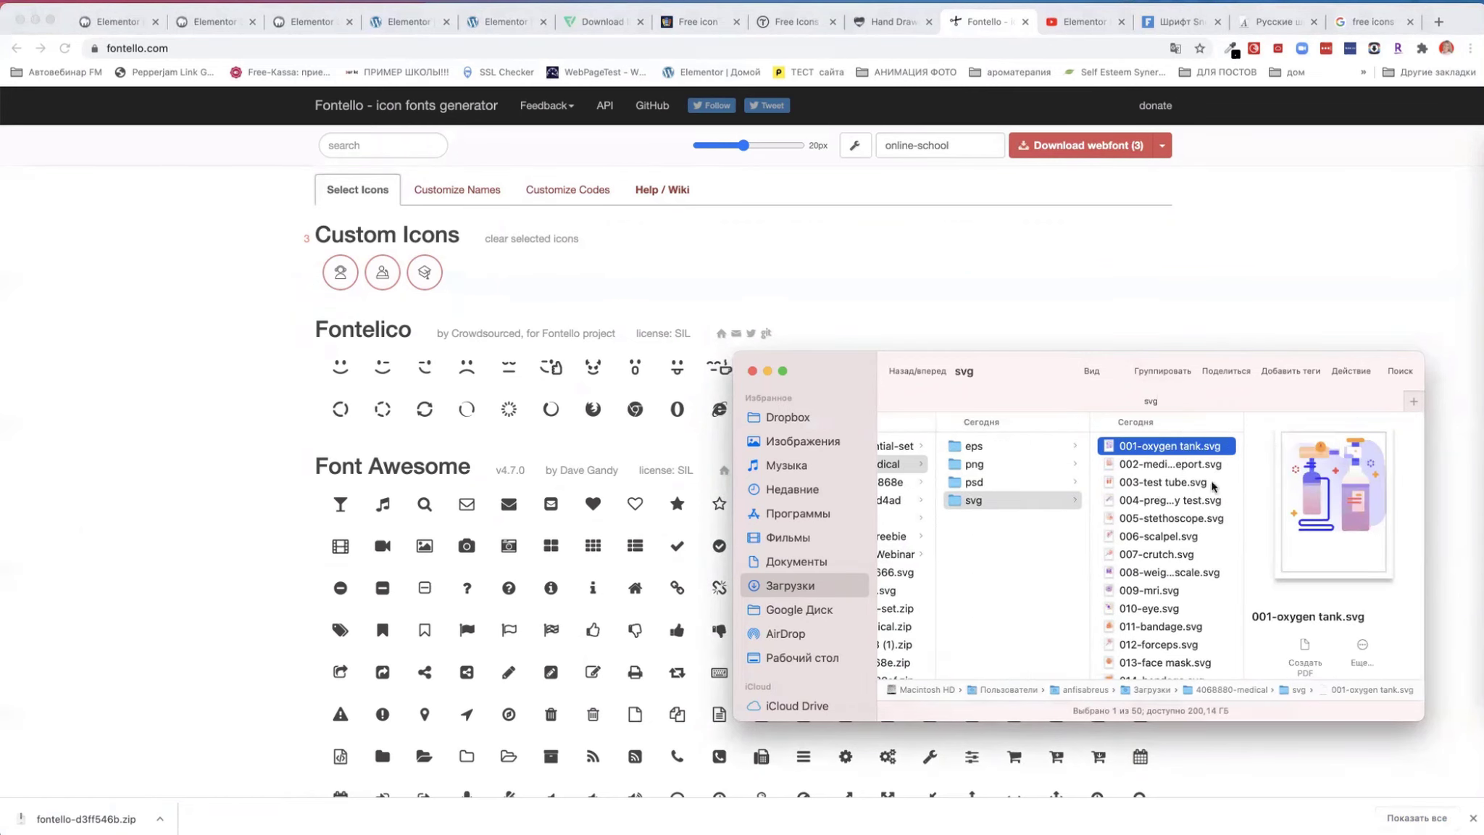
left_click_drag(1182, 451, 542, 283)
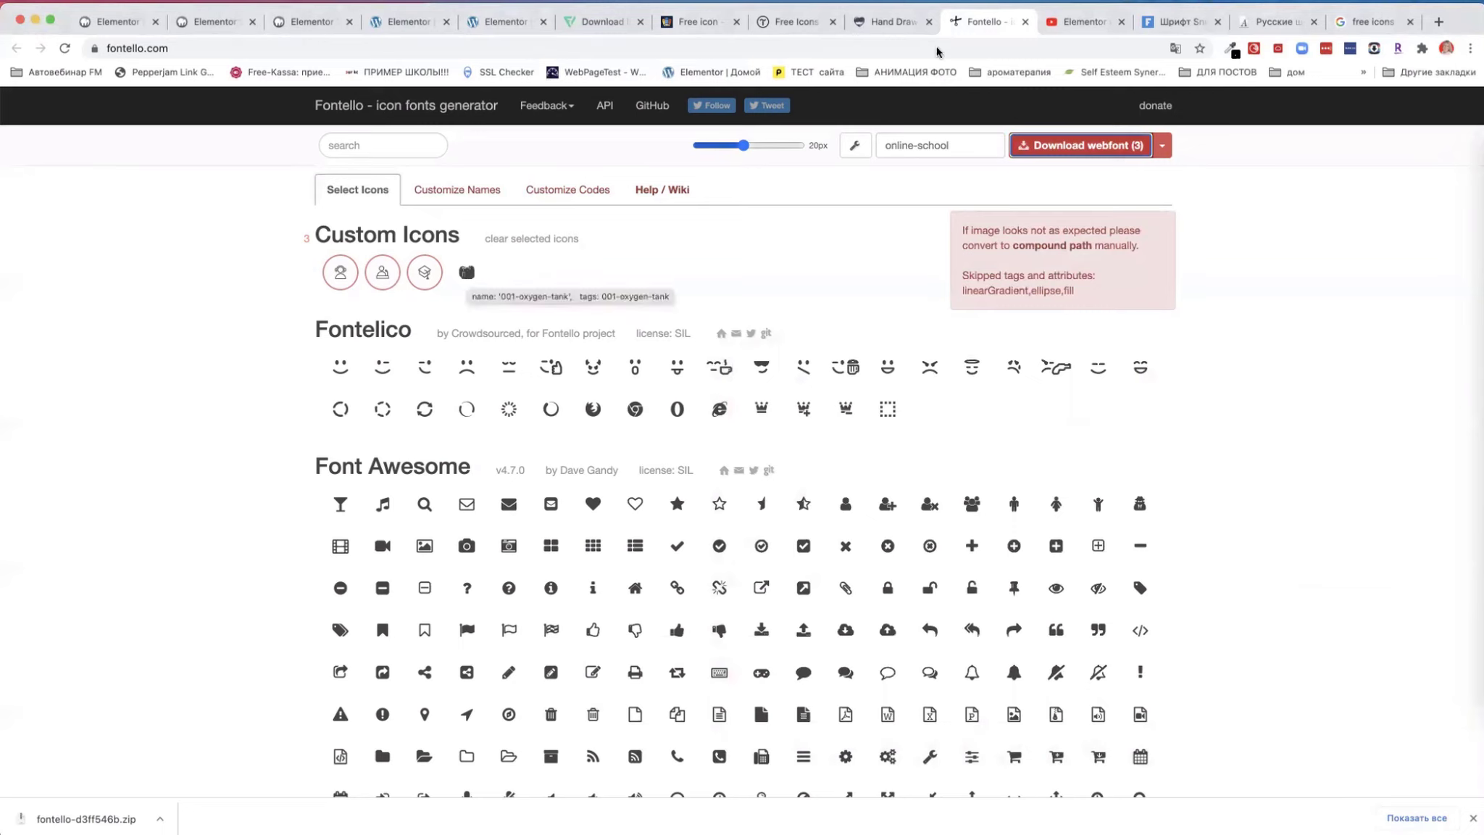
- Select the imported oxygen tank icon at a 30px preview size and view its glyph options
left_click_drag(746, 145, 781, 149)
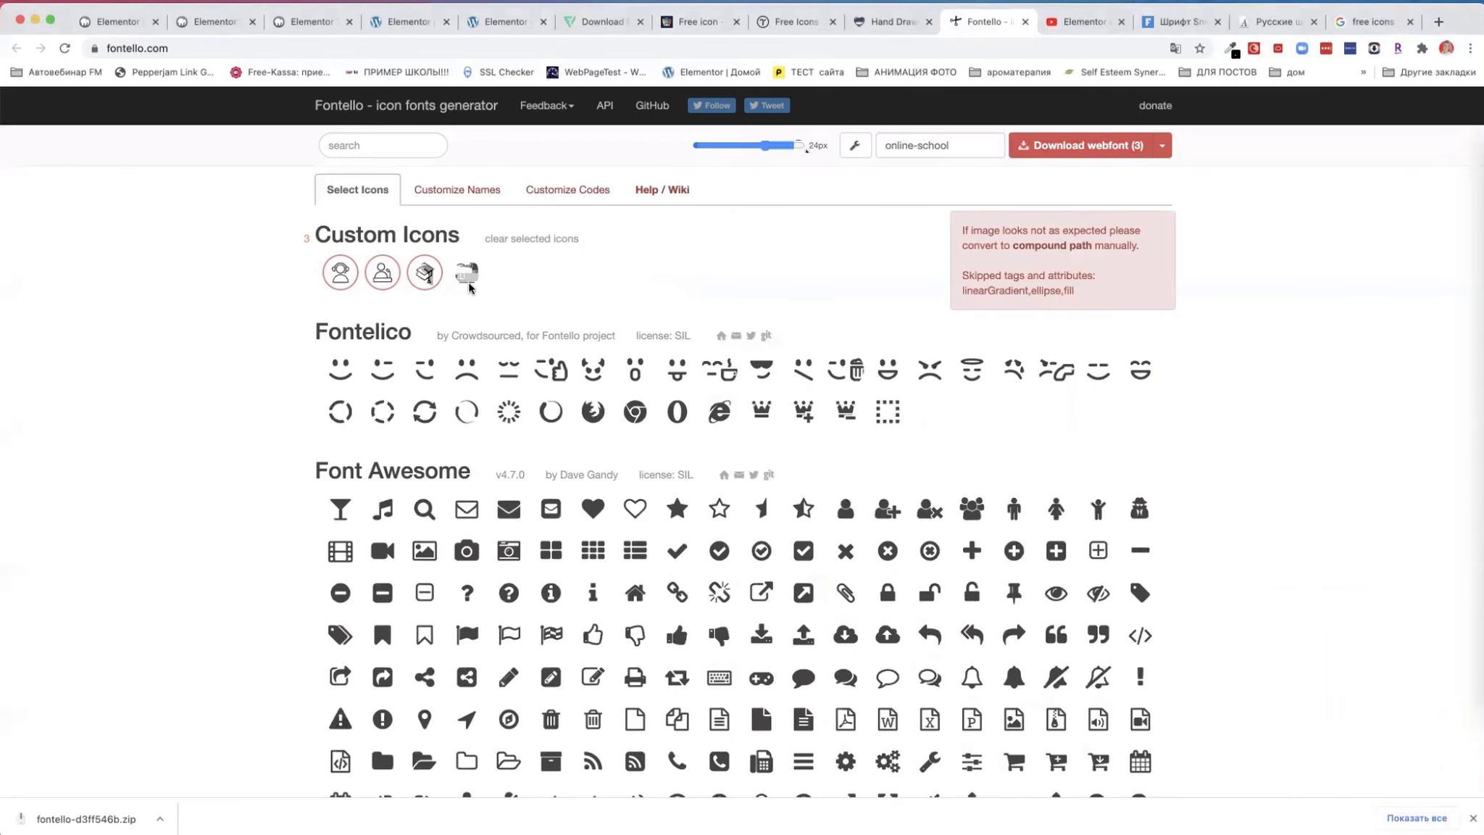
left_click(464, 275)
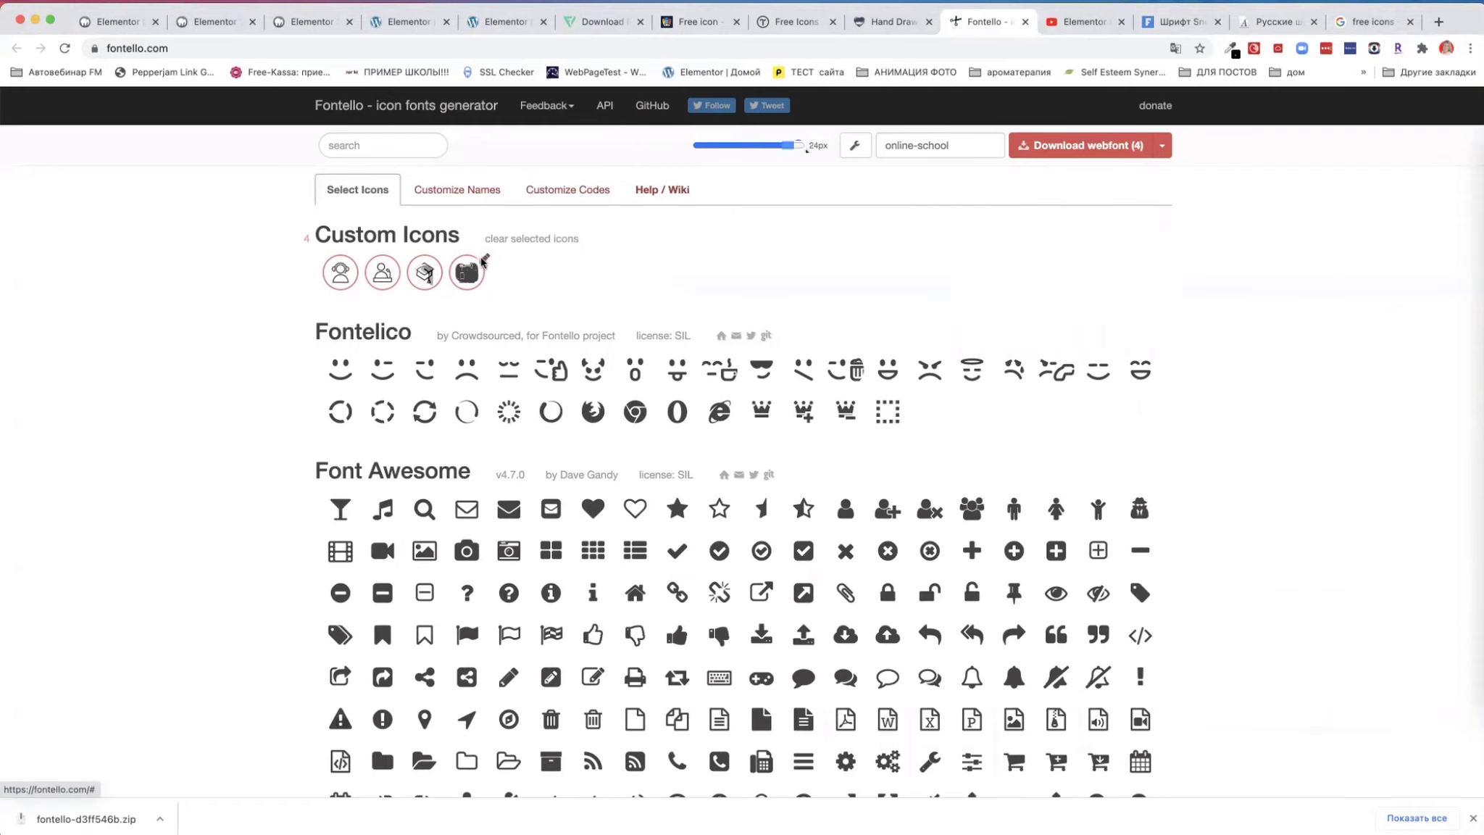
left_click(484, 259)
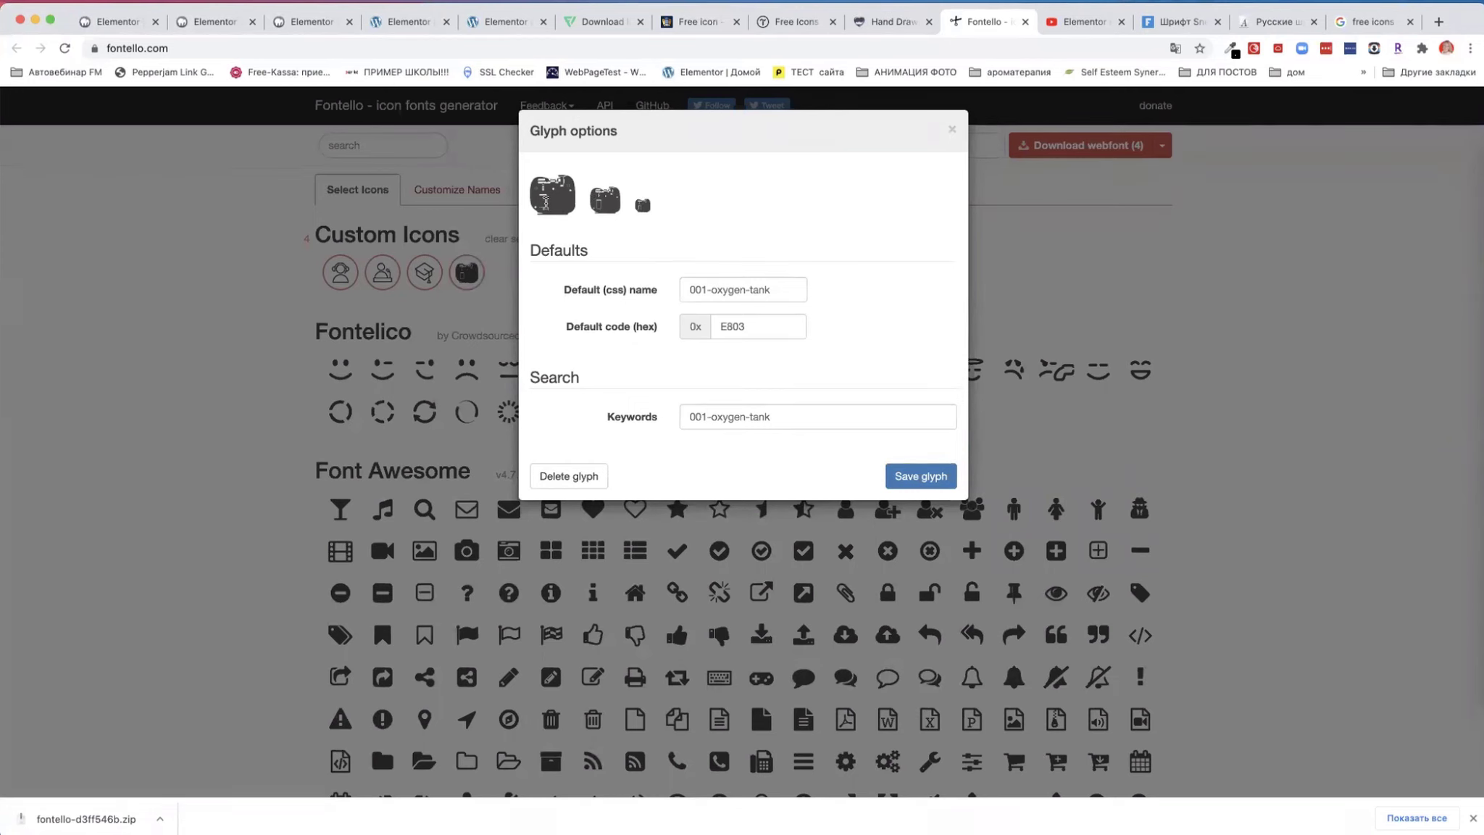
left_click(952, 133)
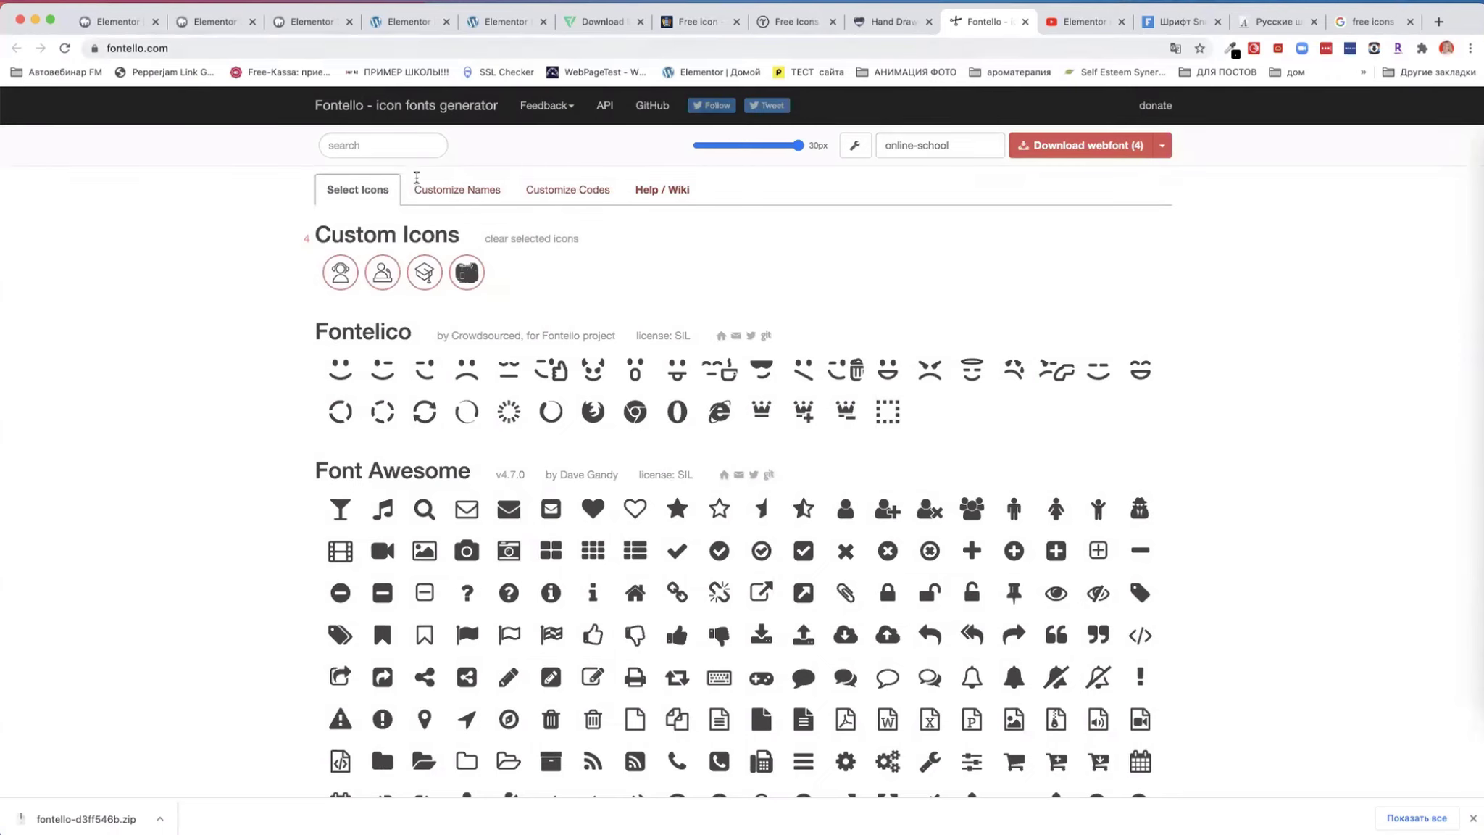
- Return to the Elementor editor and set the Консультации icon's primary color to red #EC2929
left_click(500, 28)
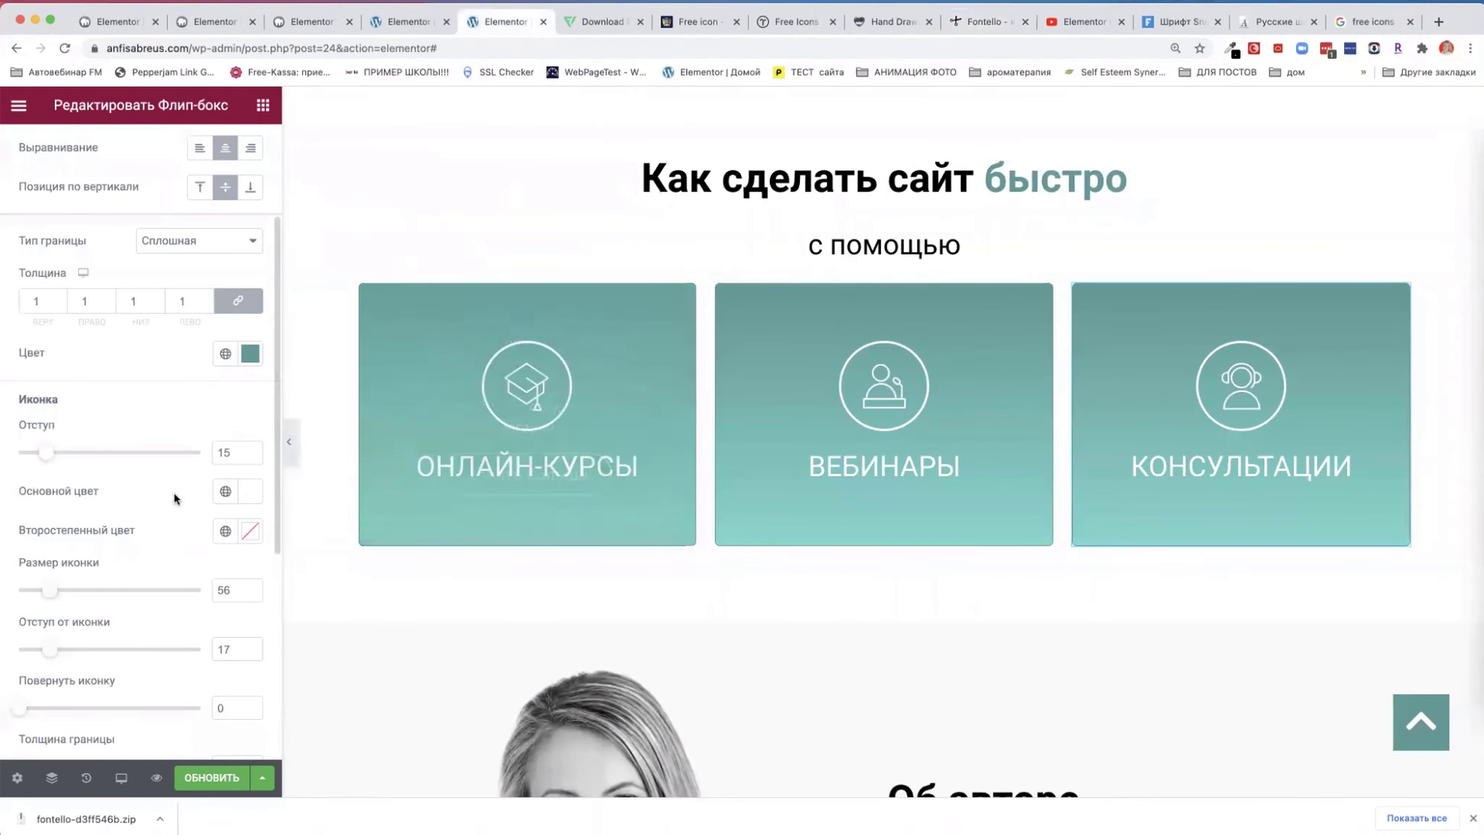
scroll(175, 497, "up", 2)
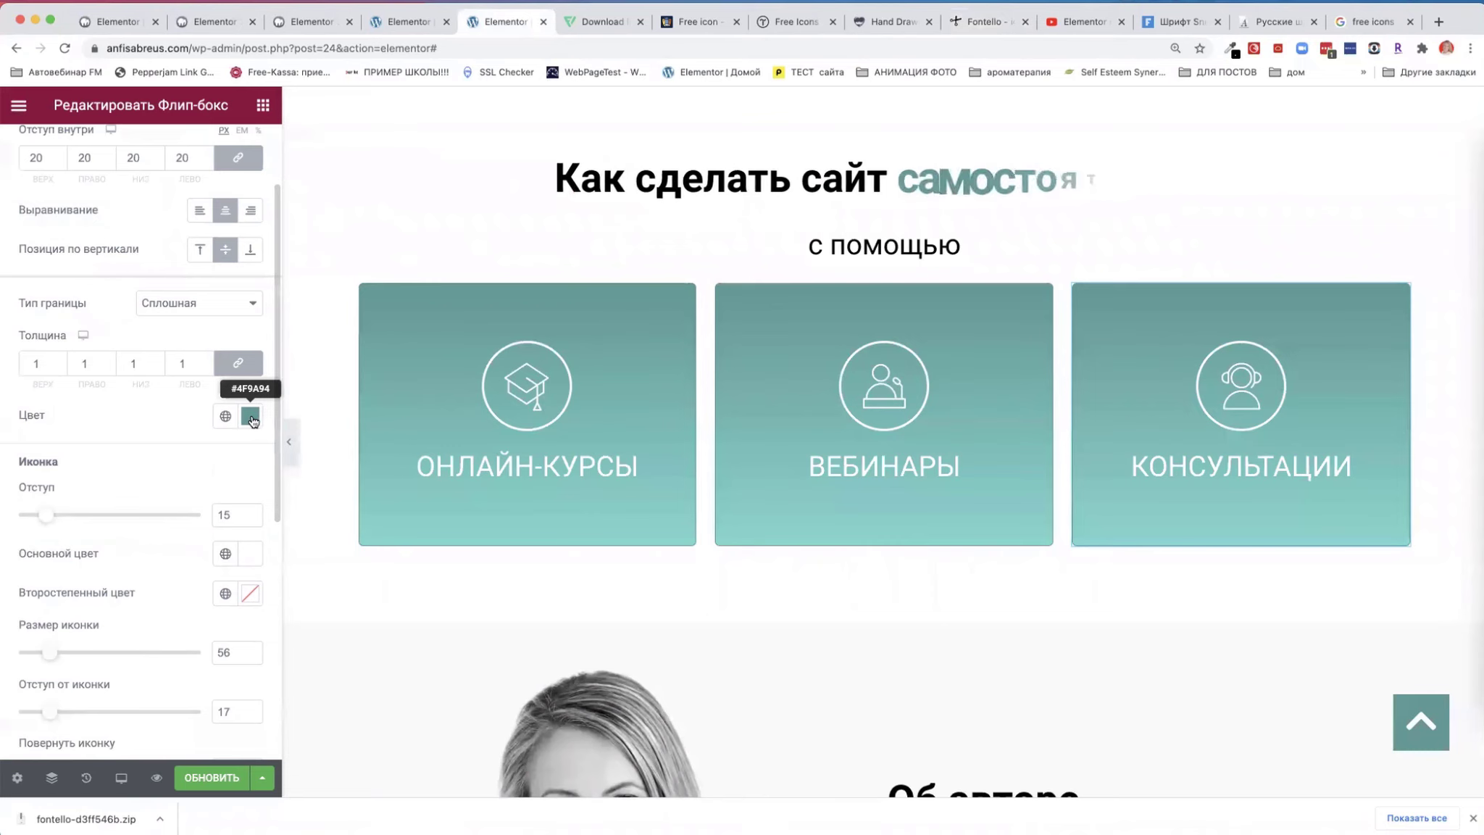
scroll(188, 480, "down", 1)
scroll(187, 476, "down", 2)
left_click_drag(33, 487, 85, 489)
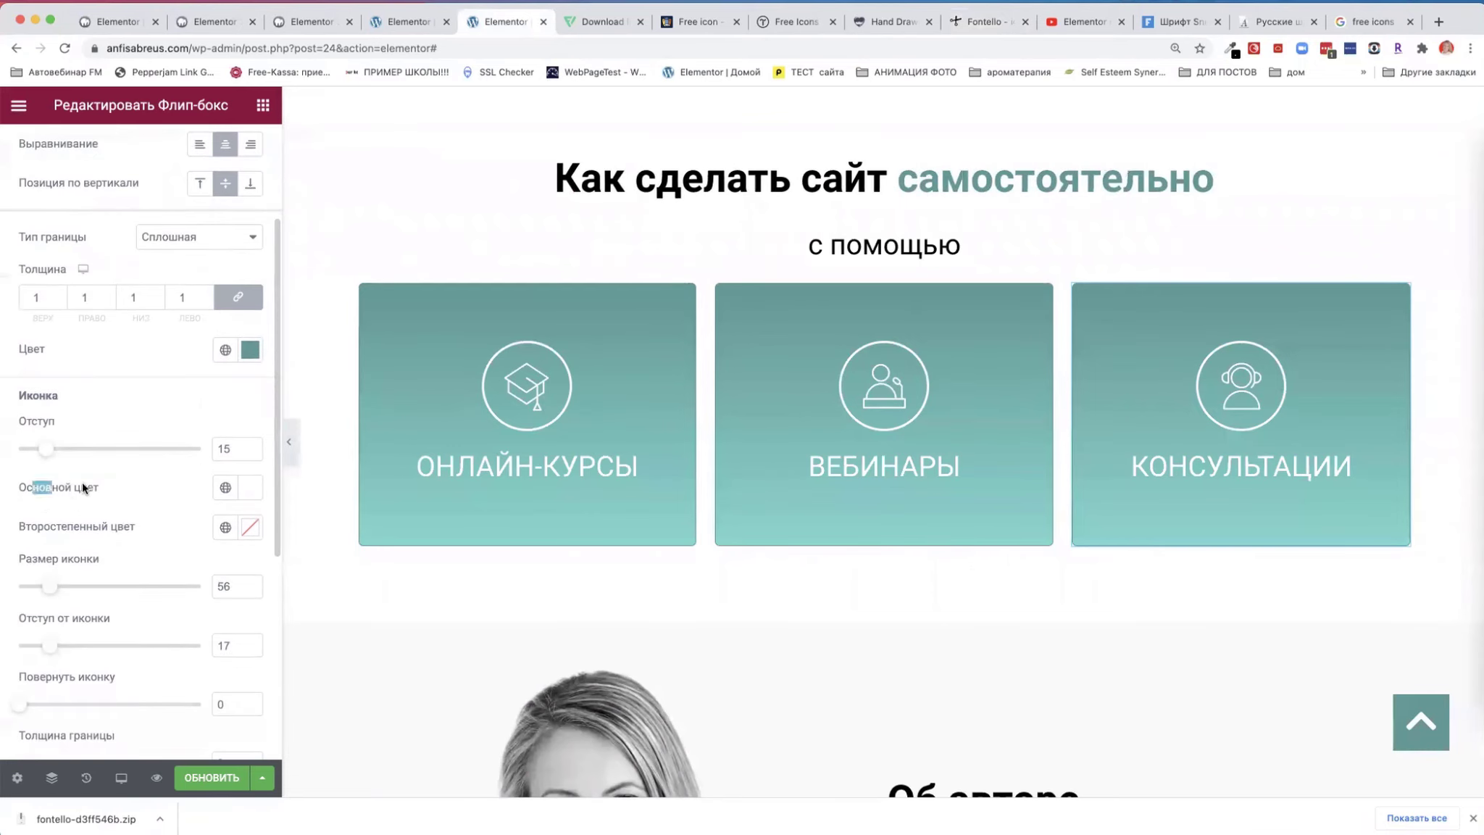
left_click(249, 492)
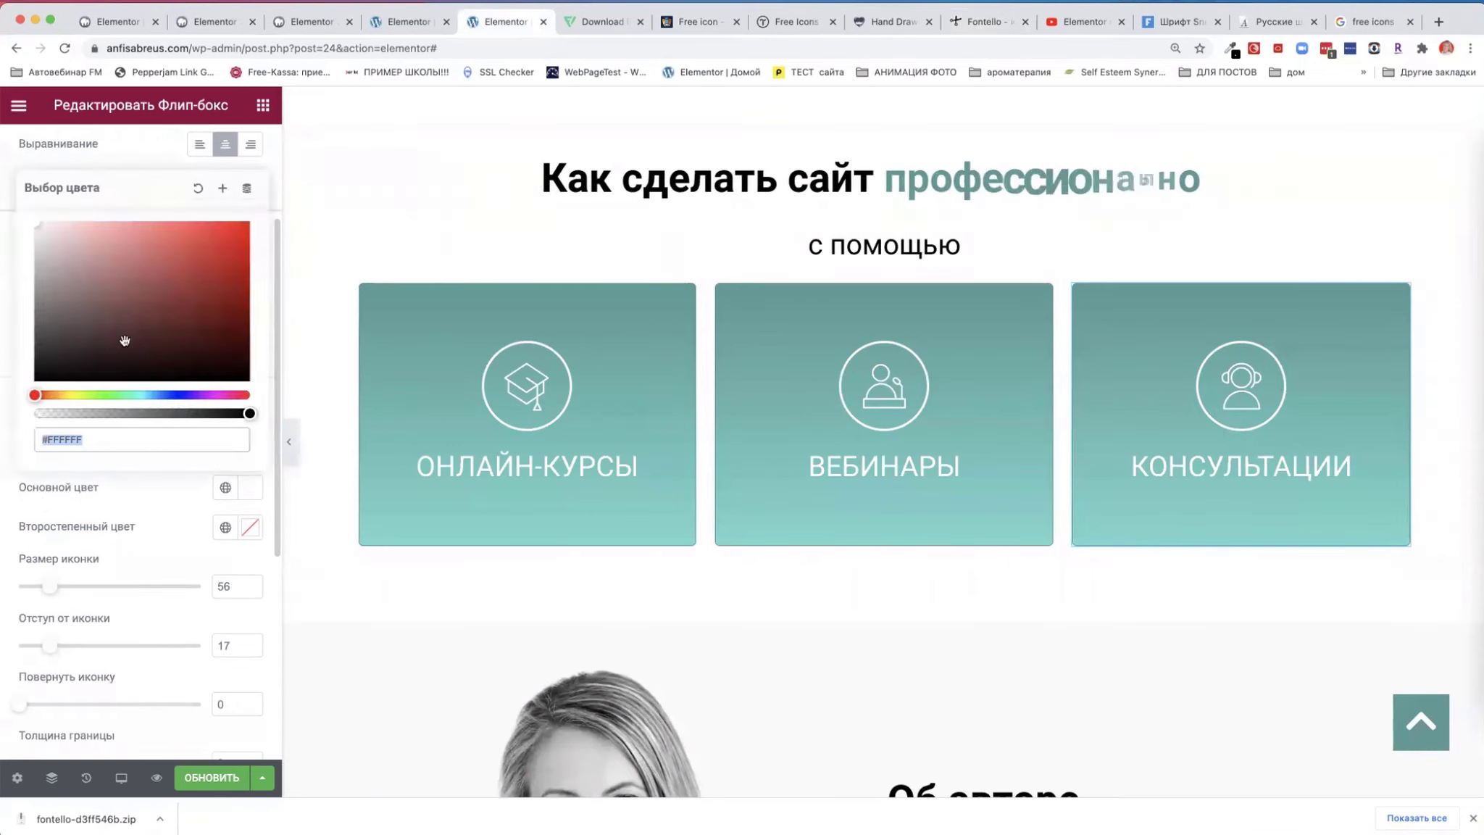
left_click(214, 236)
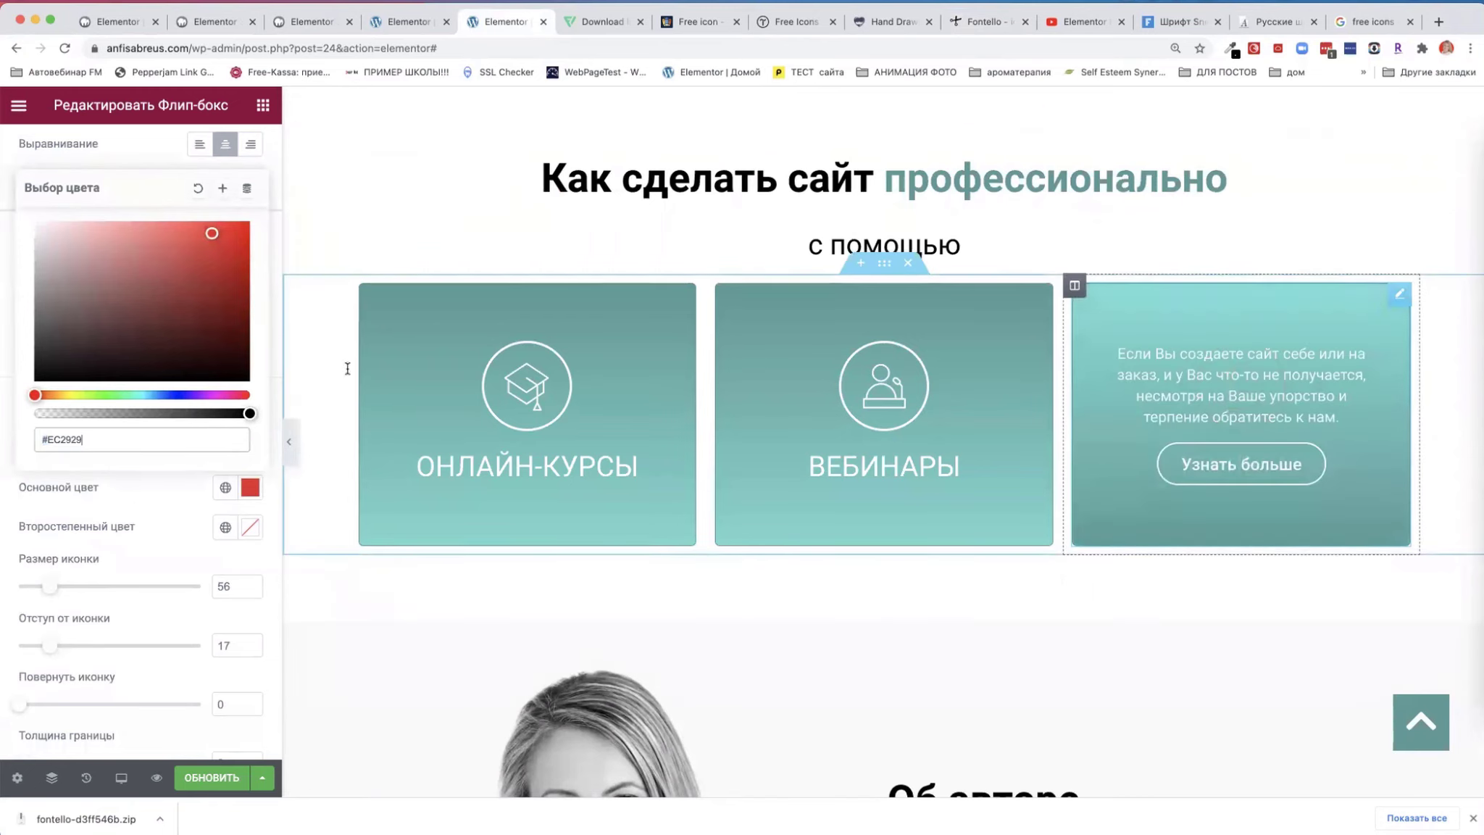
- Try dark blue #0E222F and green #2DA177 as the Консультации icon's primary color and restore white #FFFFFF
left_click(183, 350)
left_click(184, 394)
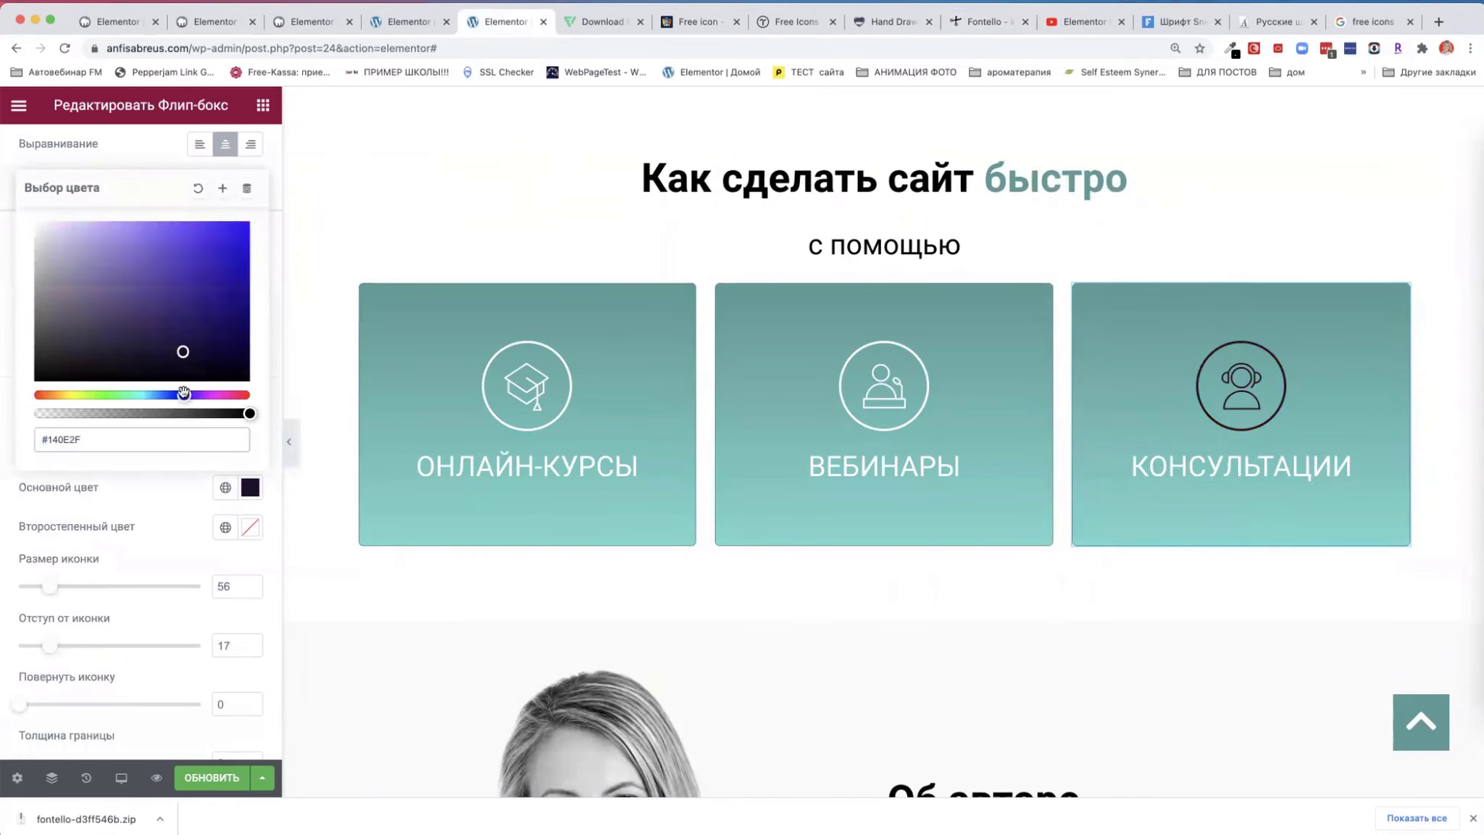
left_click(155, 395)
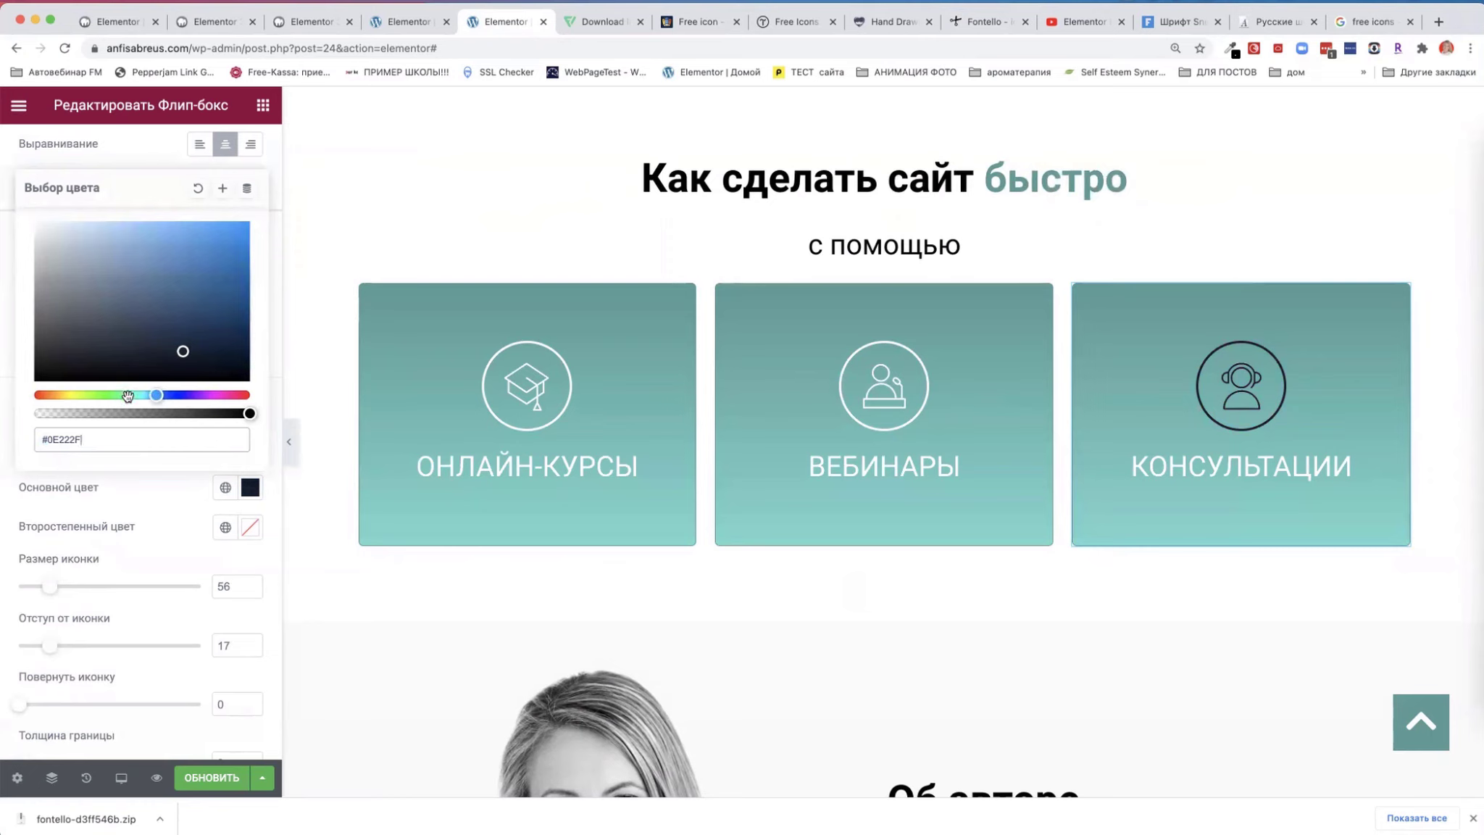
left_click(128, 395)
left_click(189, 279)
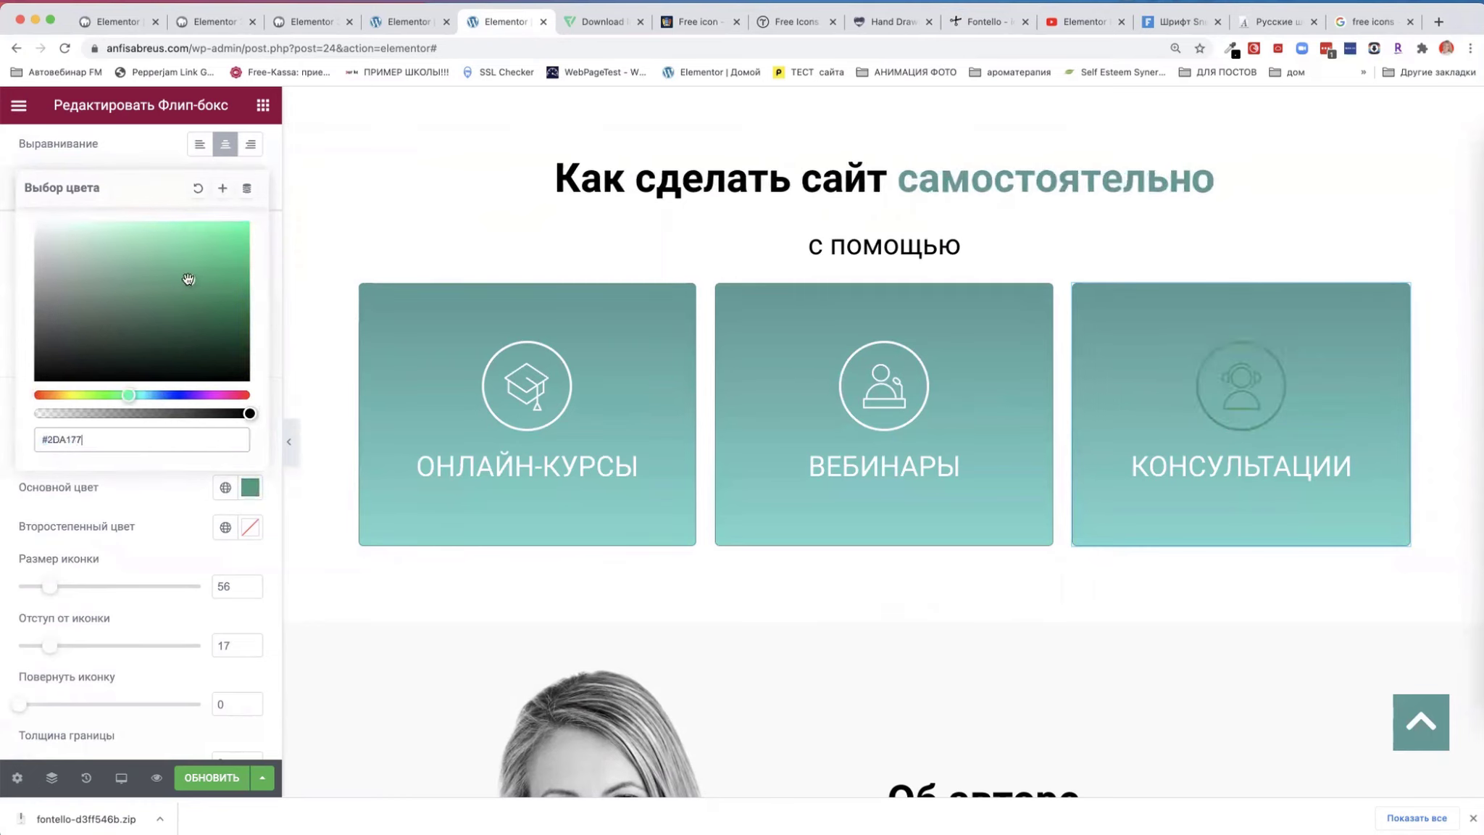
left_click_drag(71, 245, 12, 225)
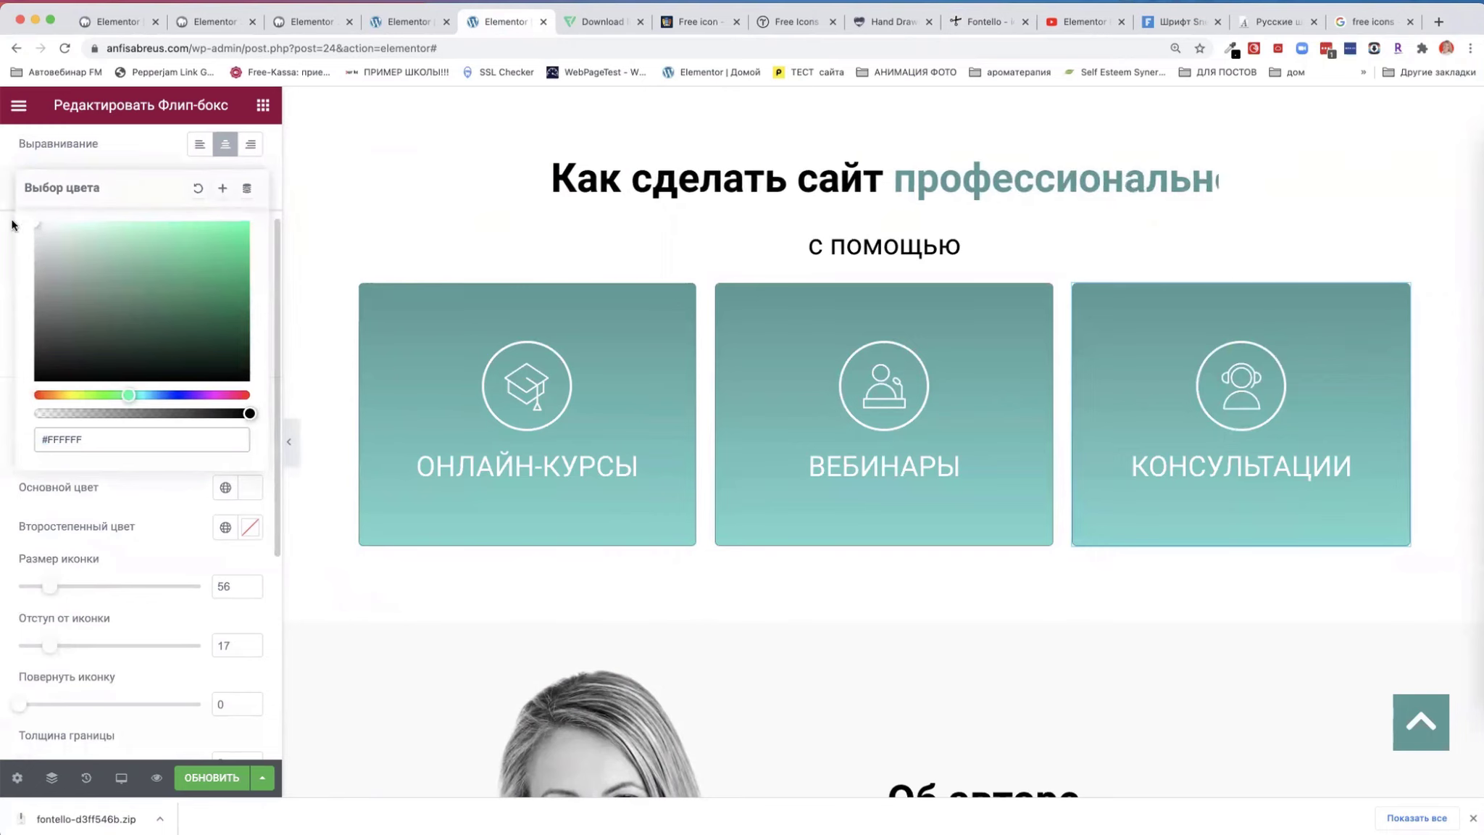
left_click(129, 144)
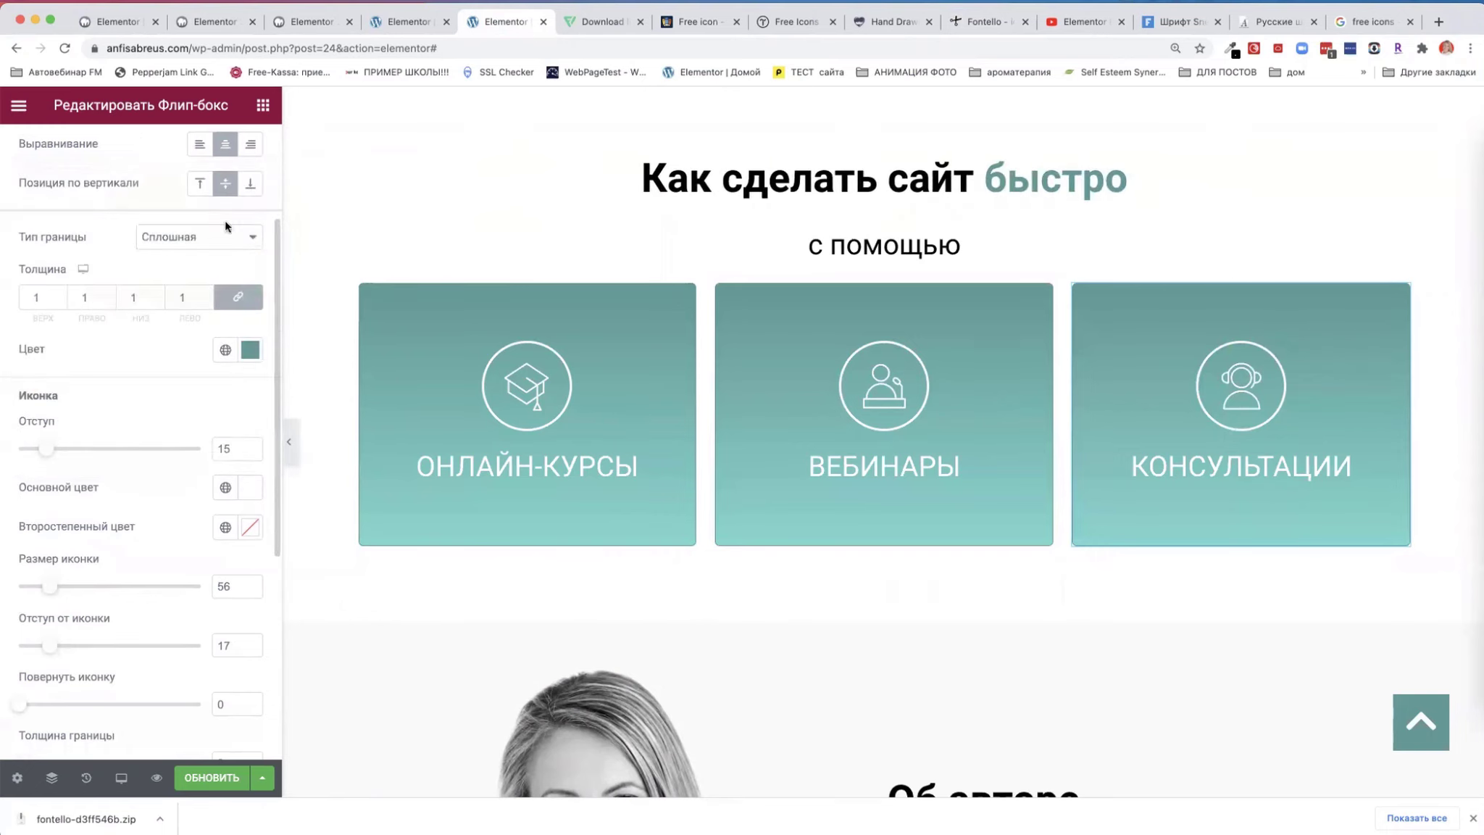
- Select the Онлайн-курсы flip box and switch the graphic element on its front side to an image
left_click(527, 369)
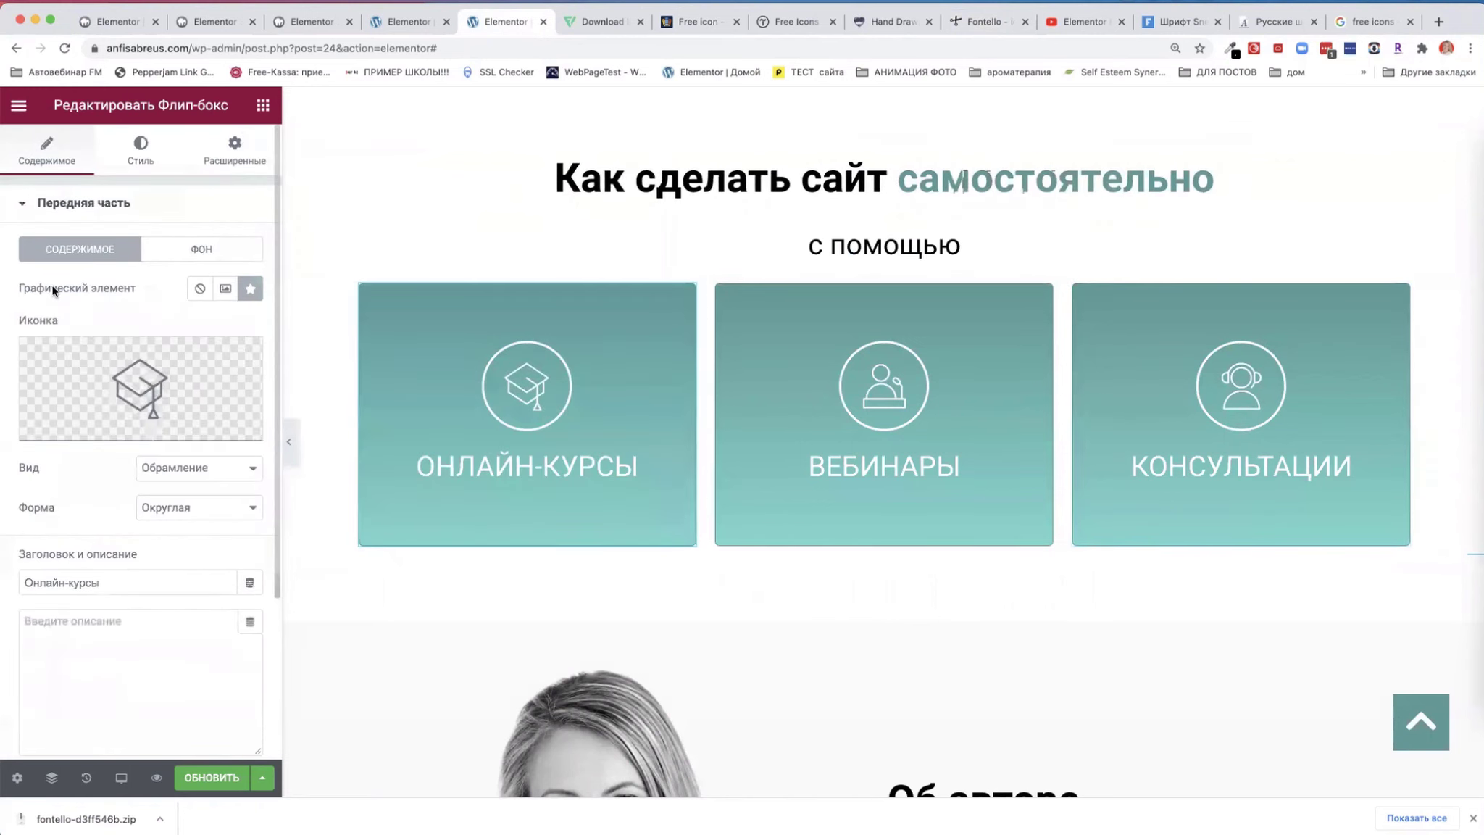
left_click_drag(36, 288, 106, 292)
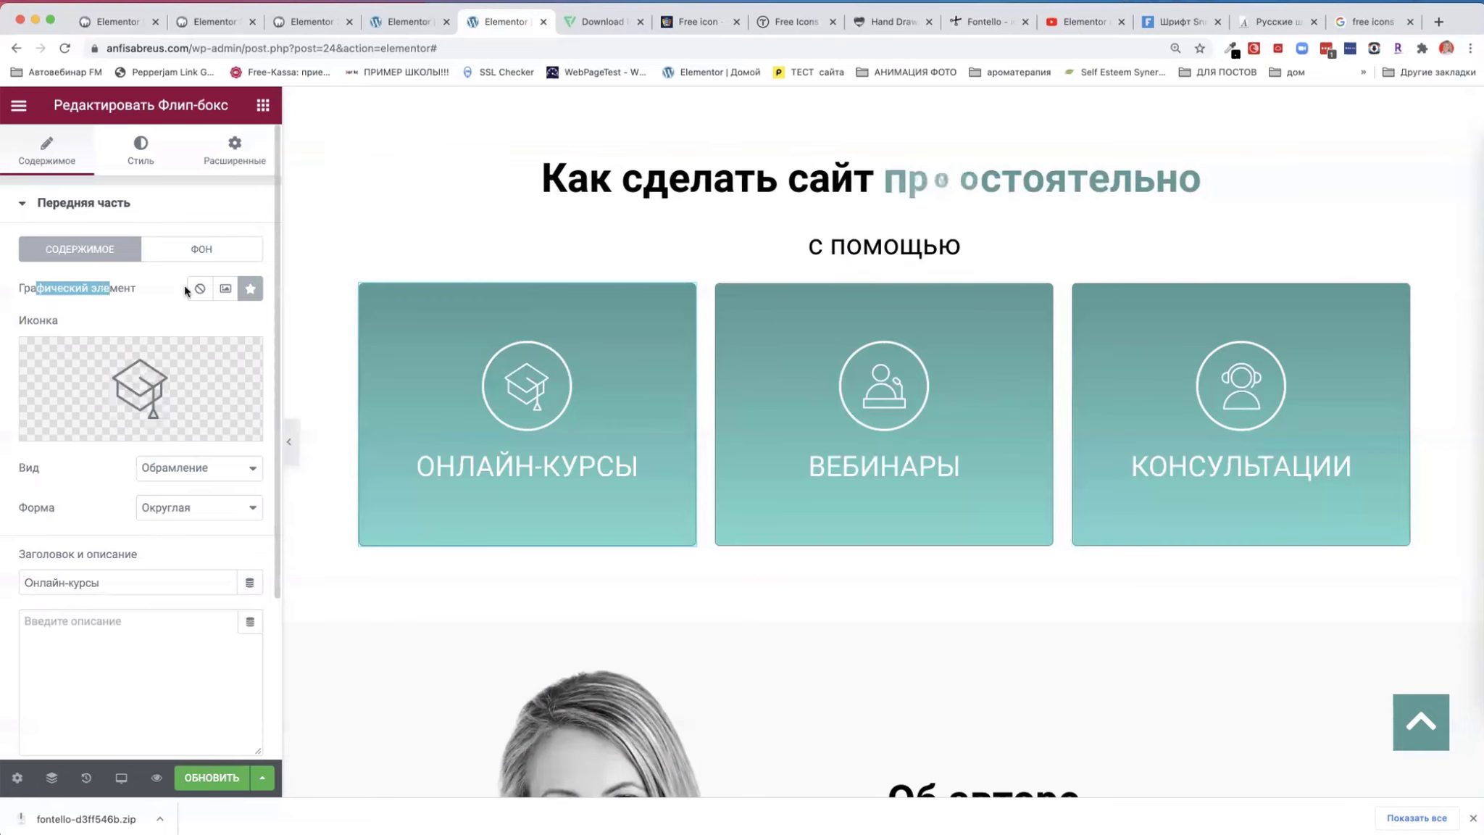
left_click(225, 290)
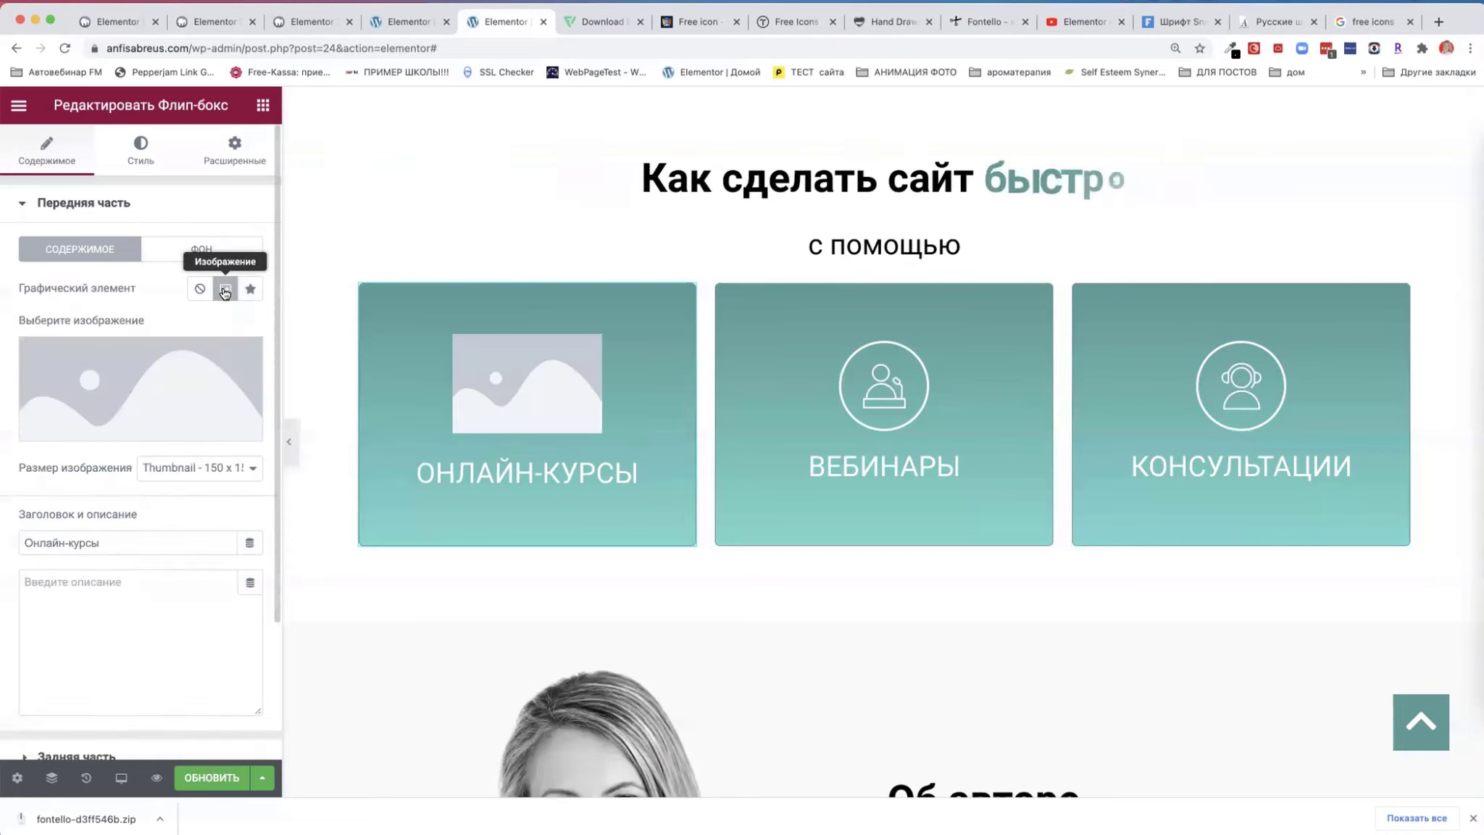
- Upload 001-oxygen tank.png from the 4068880-medical png folder and insert it as the Онлайн-курсы flip box image
left_click(113, 390)
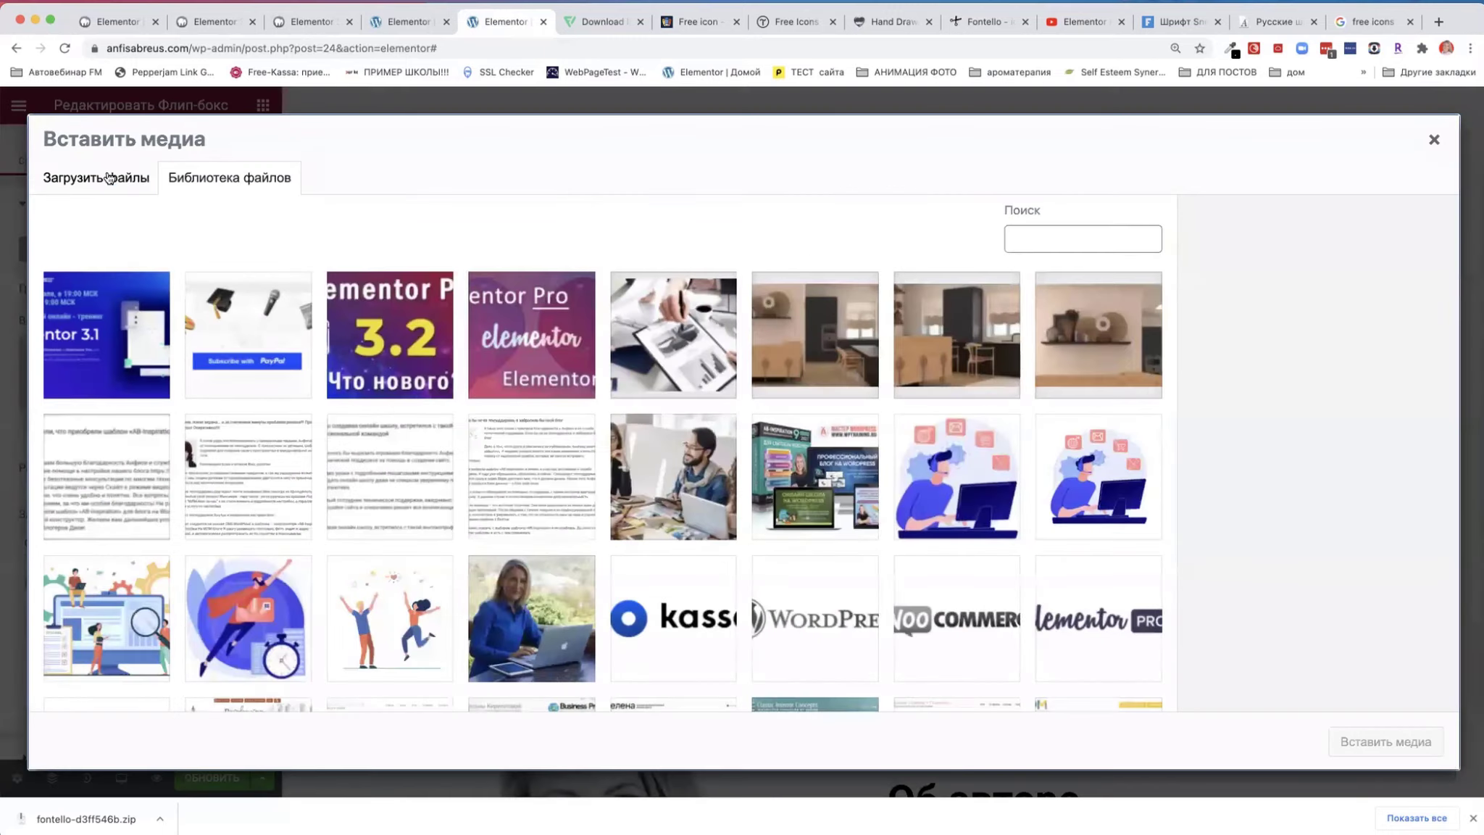
left_click(109, 177)
left_click(714, 445)
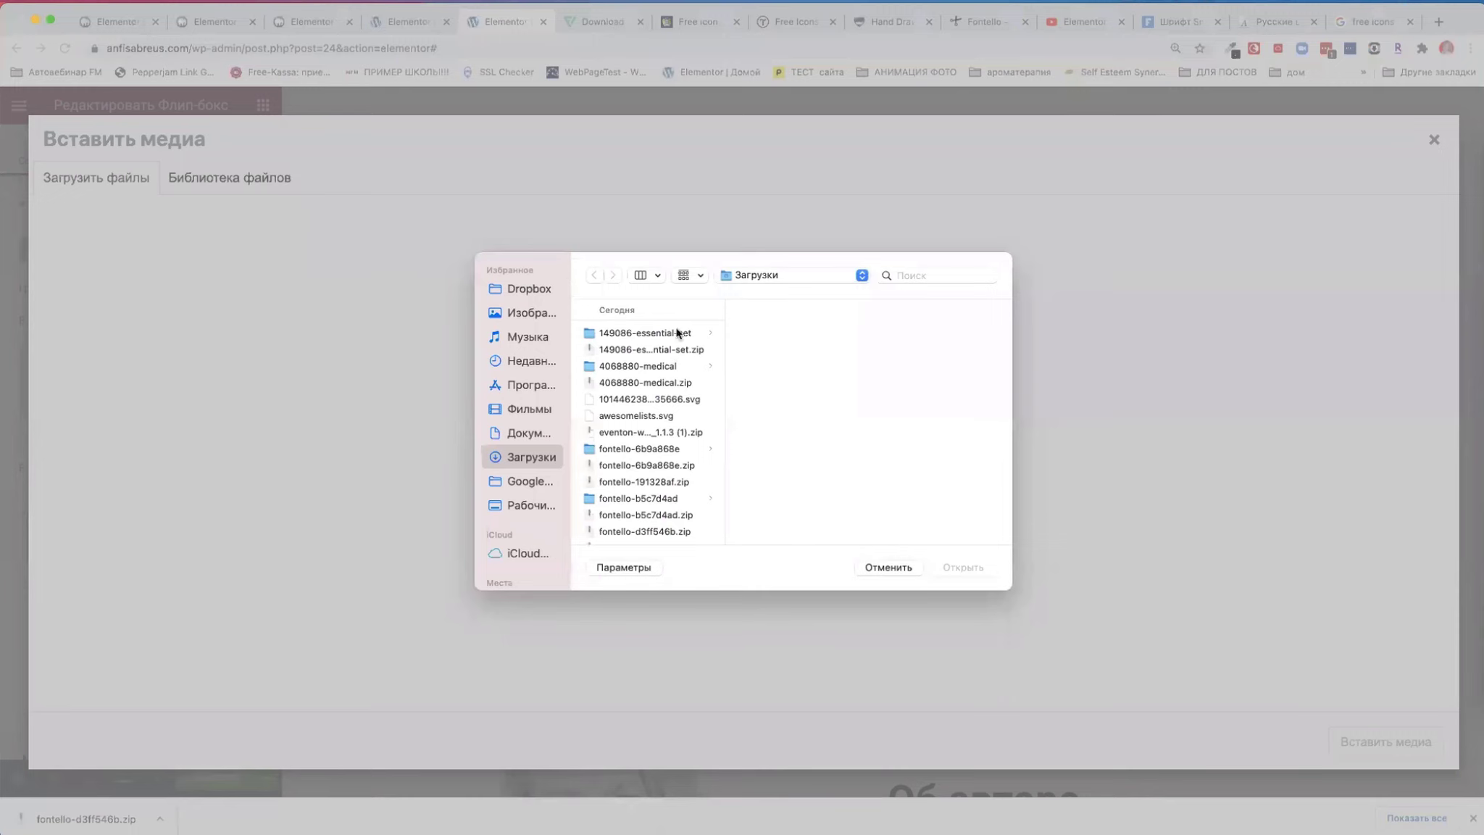
left_click(646, 369)
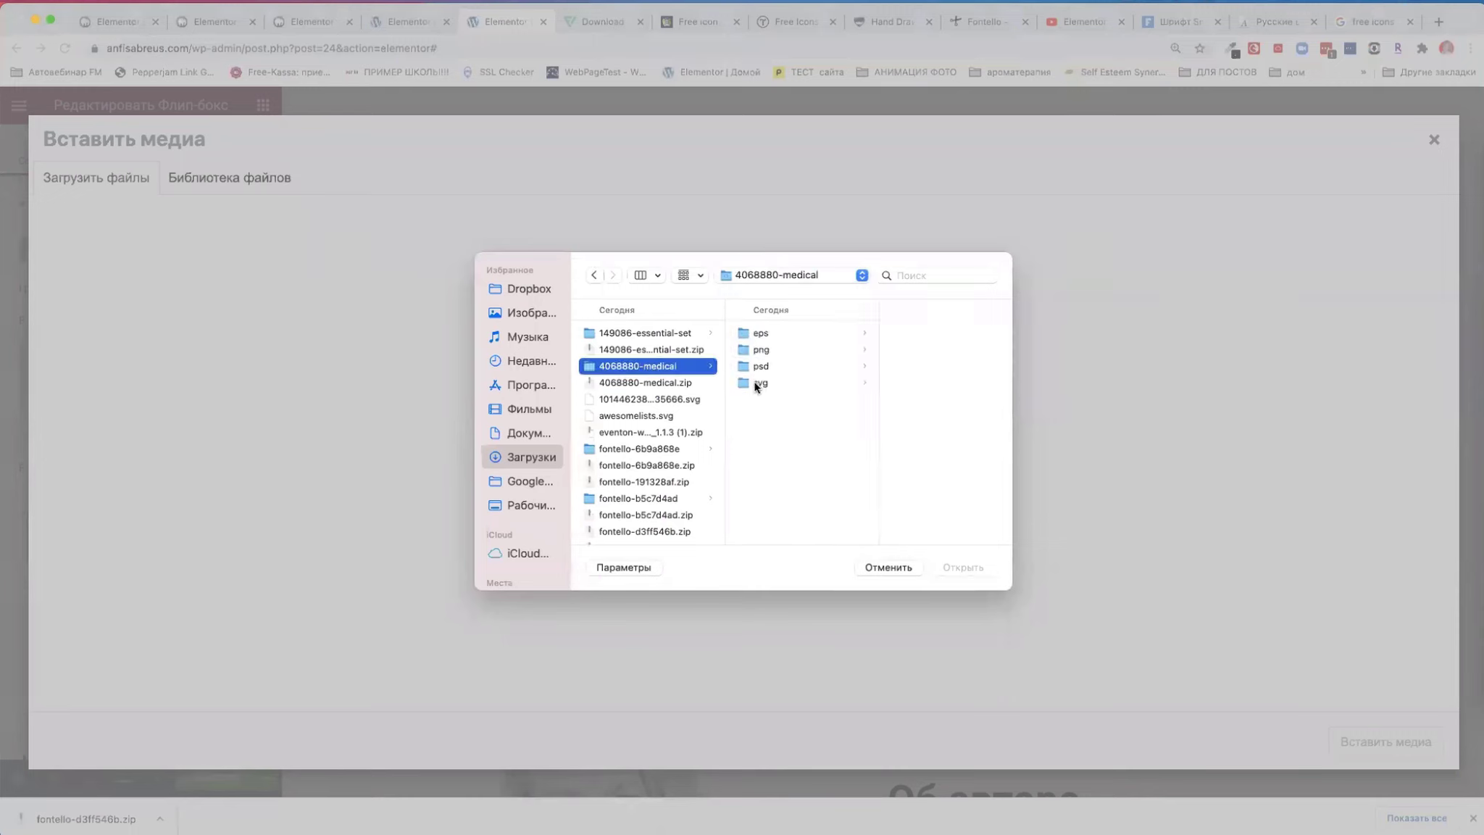
left_click(755, 353)
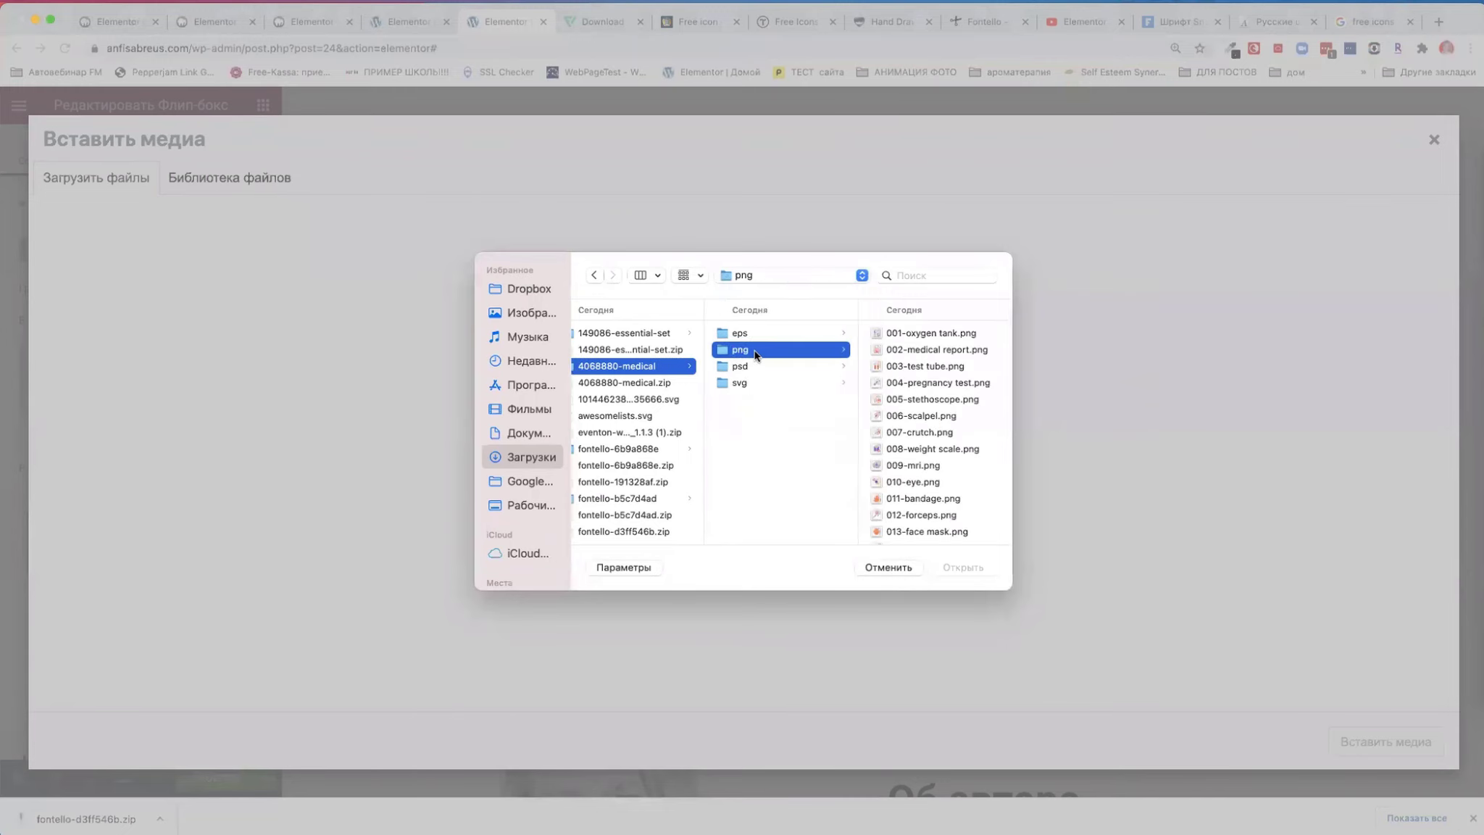
left_click(907, 334)
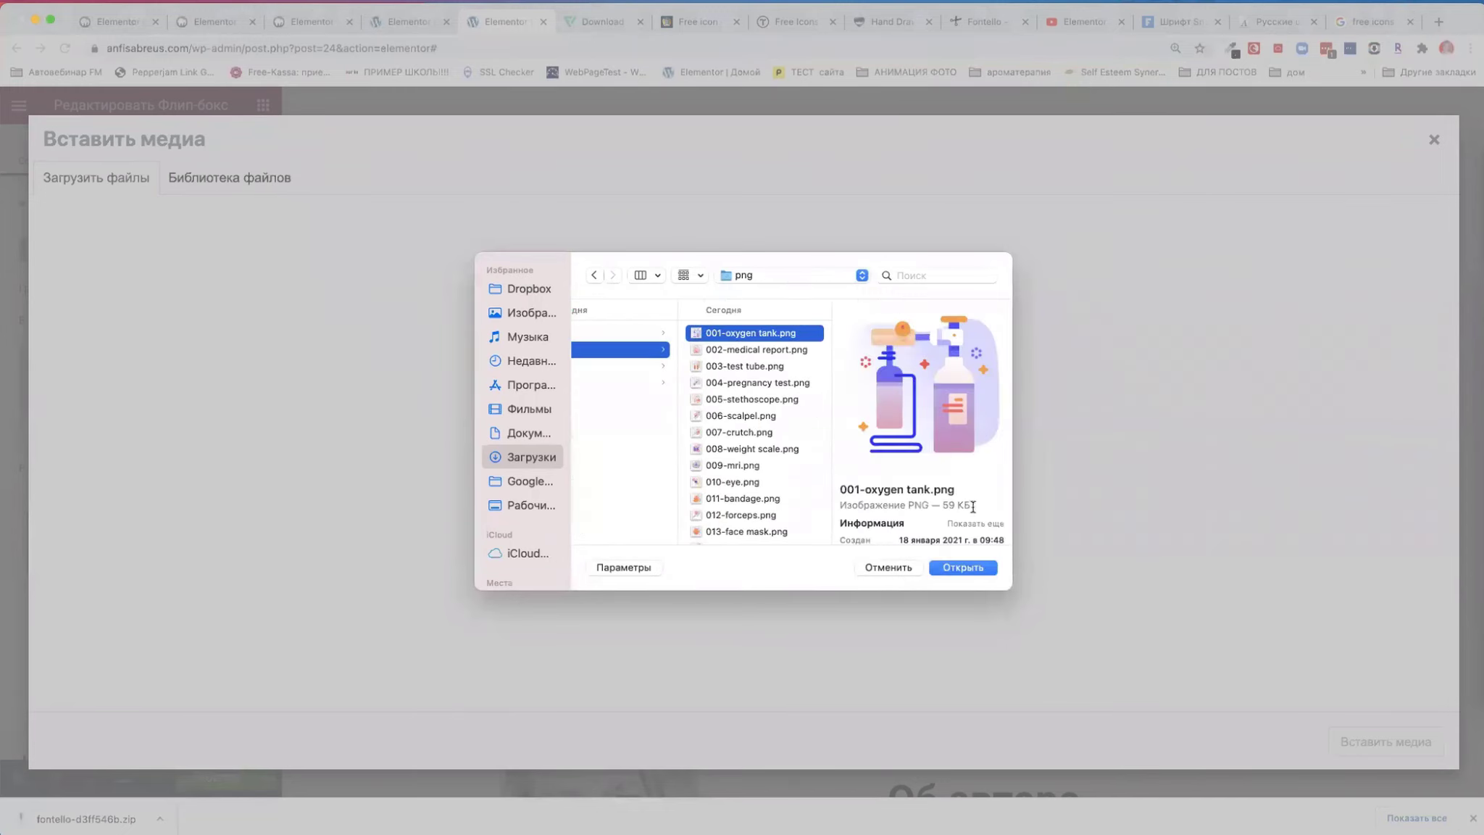
left_click(962, 568)
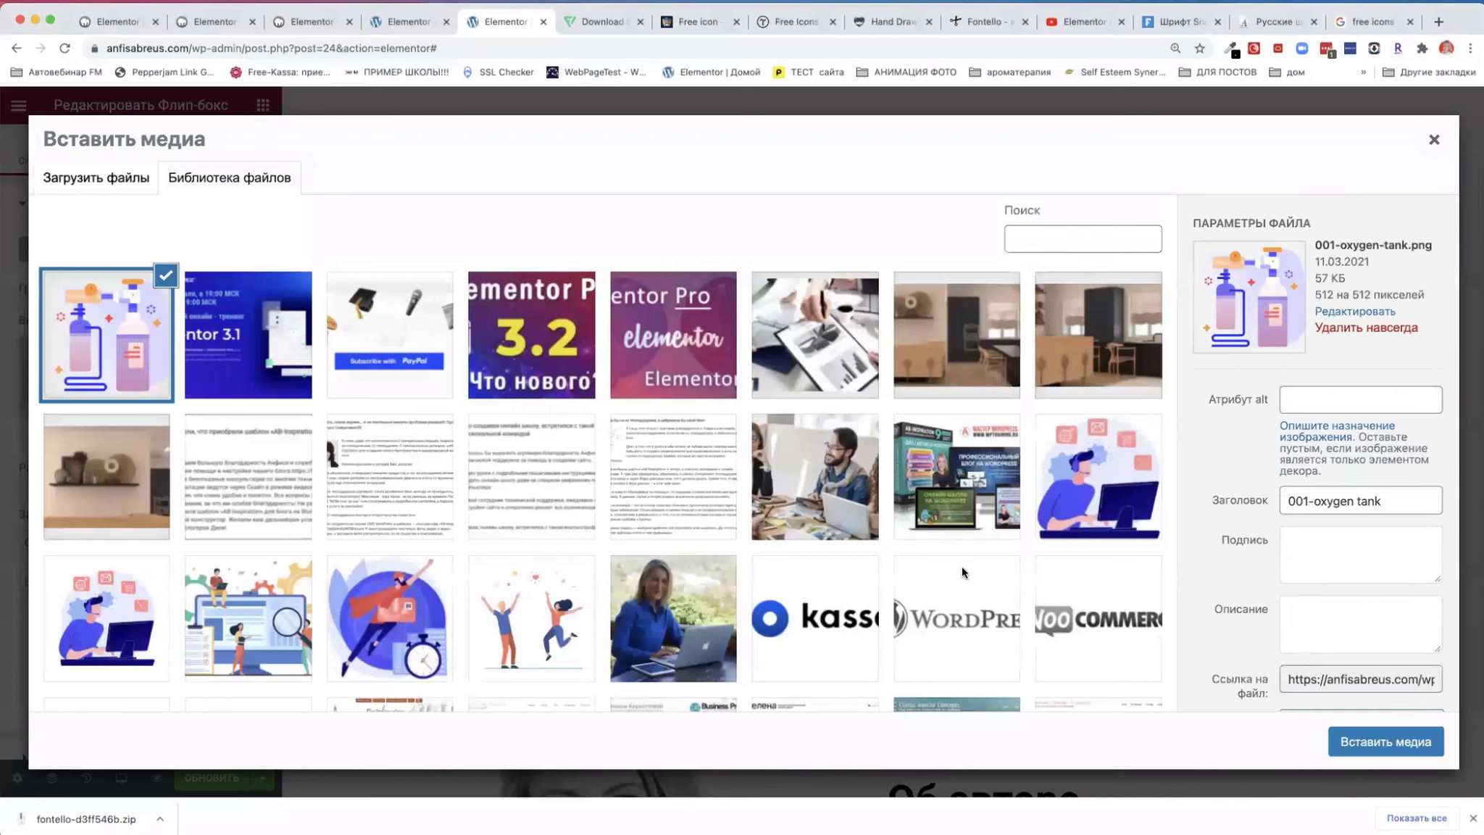
left_click(1367, 742)
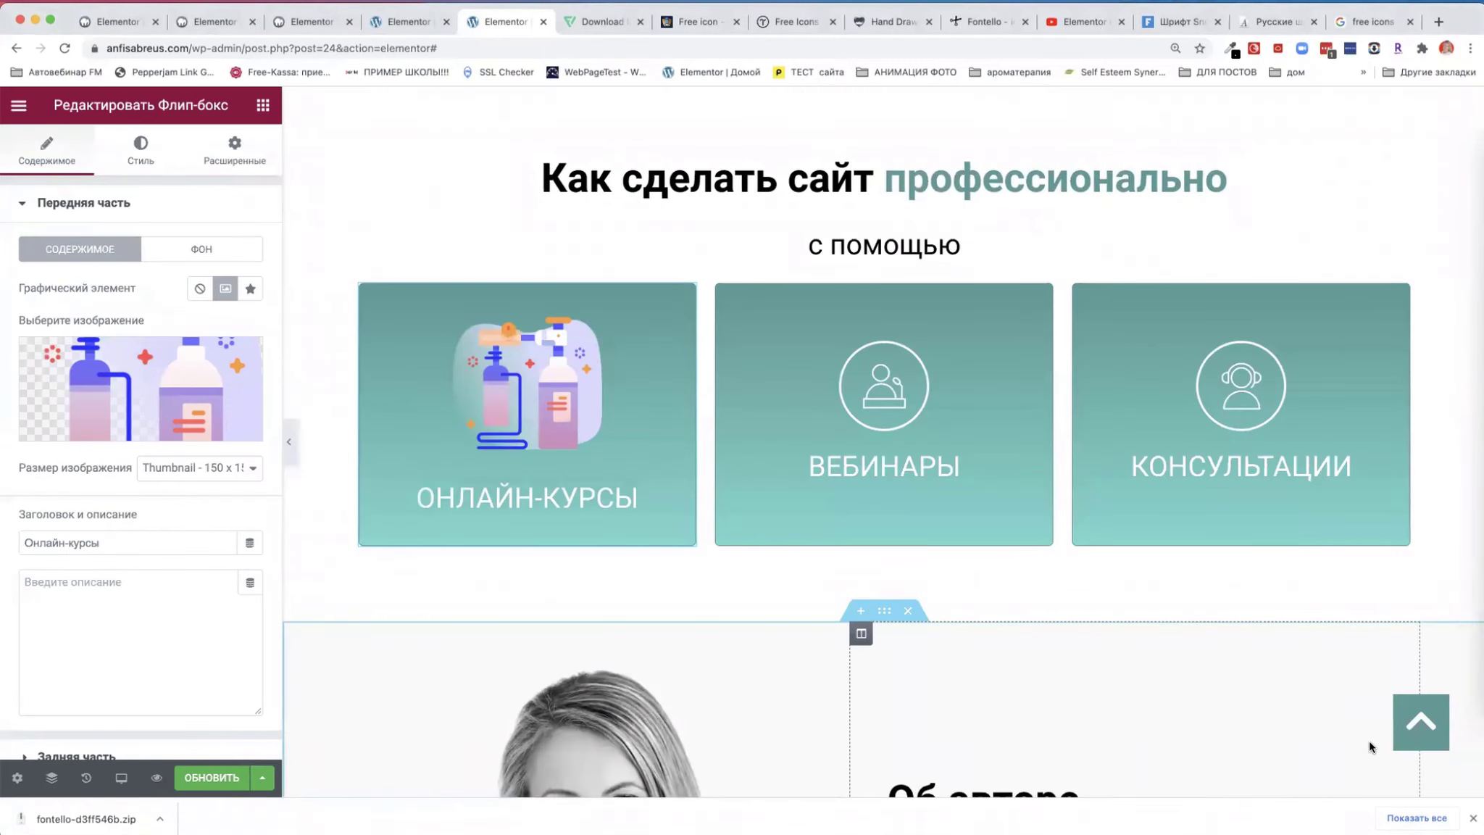
- Style the Онлайн-курсы image with spacing 17, size 29% and opacity 1, and try corner rounding before returning it to 0
left_click(141, 151)
scroll(176, 479, "down", 5)
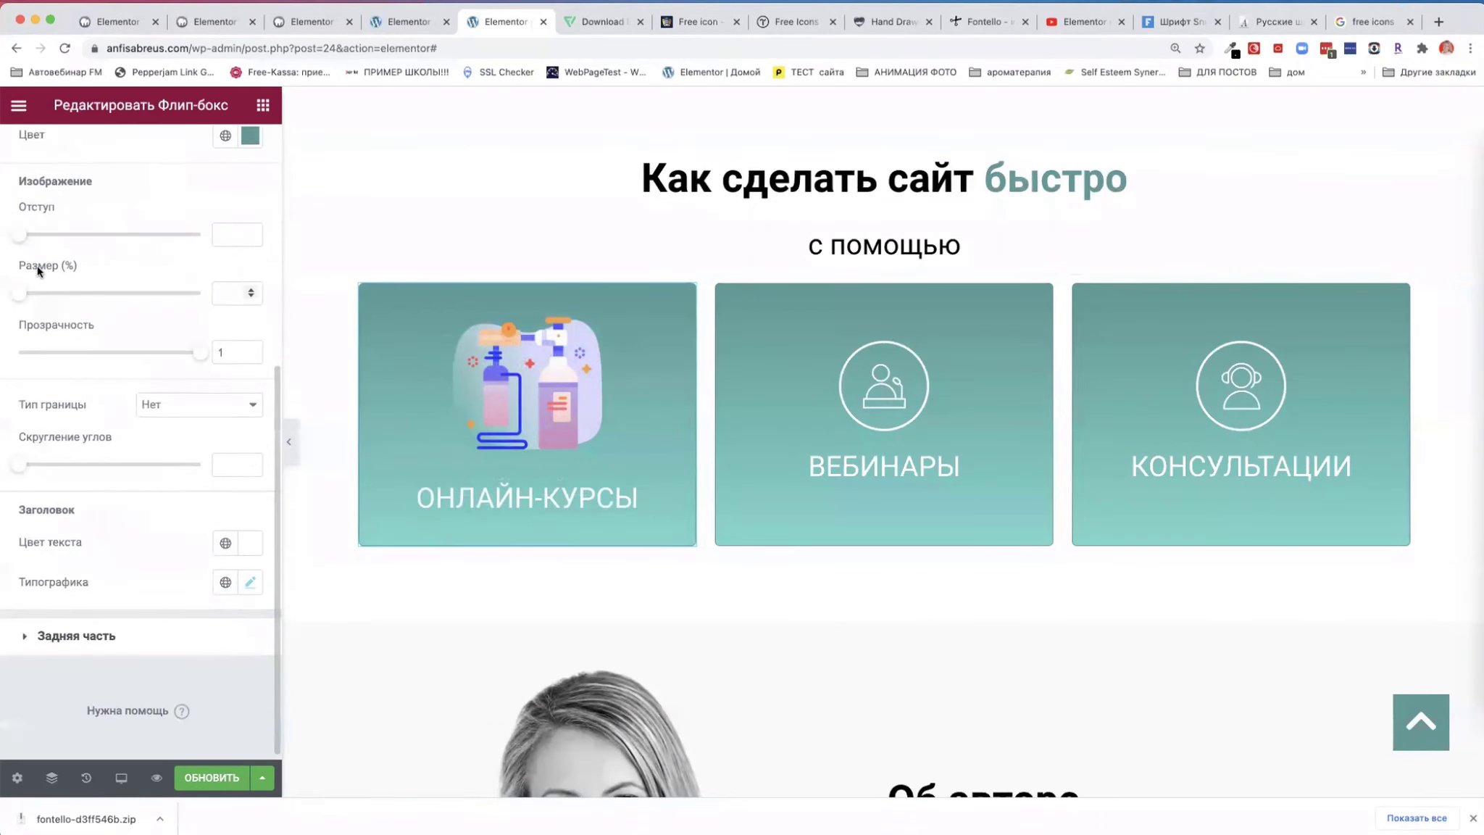
left_click_drag(29, 232, 50, 234)
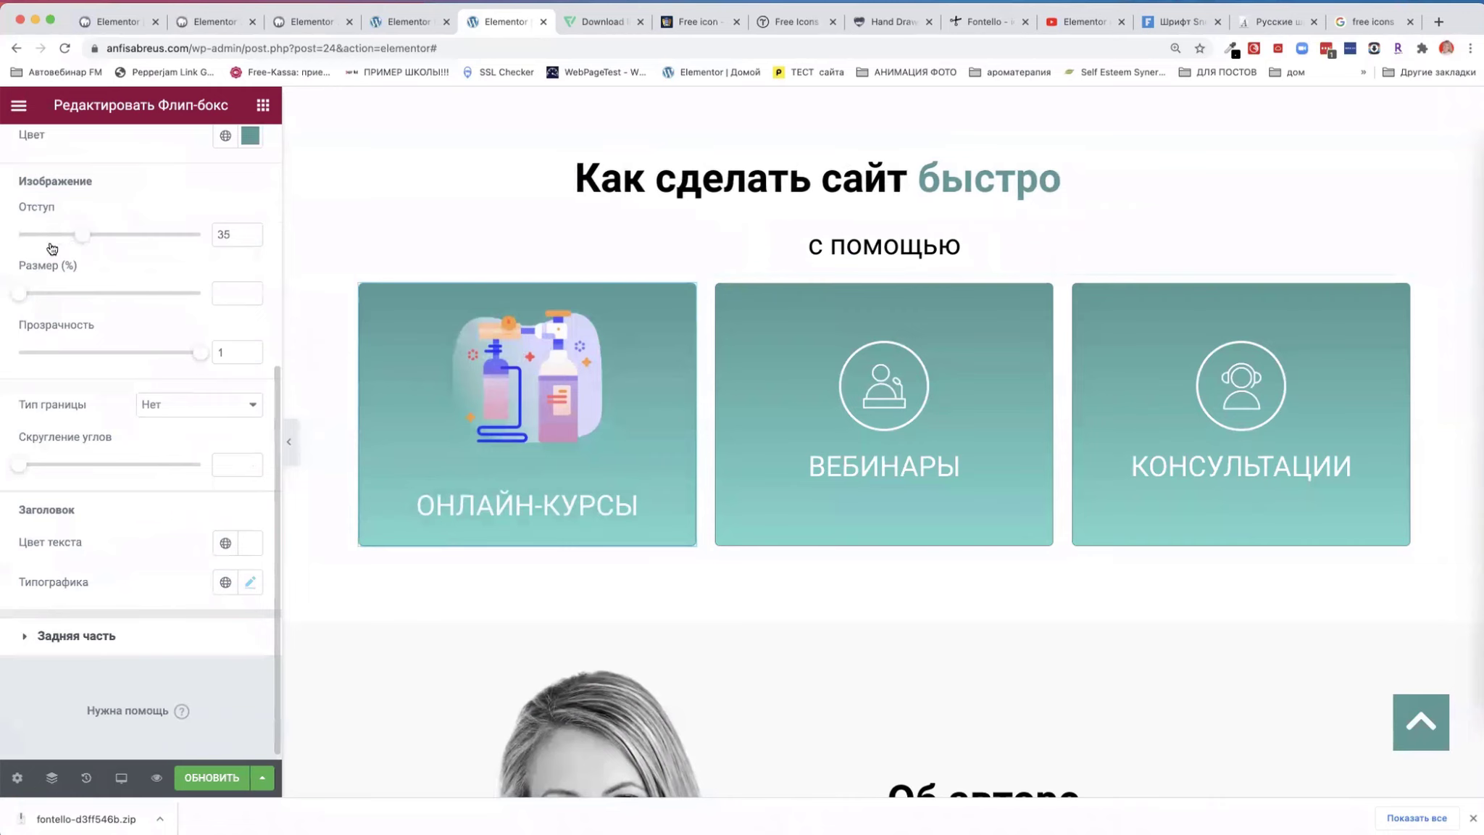
left_click_drag(20, 294, 61, 297)
mouse_move(197, 356)
left_mouse_down()
mouse_move(138, 355)
mouse_move(200, 354)
left_mouse_up()
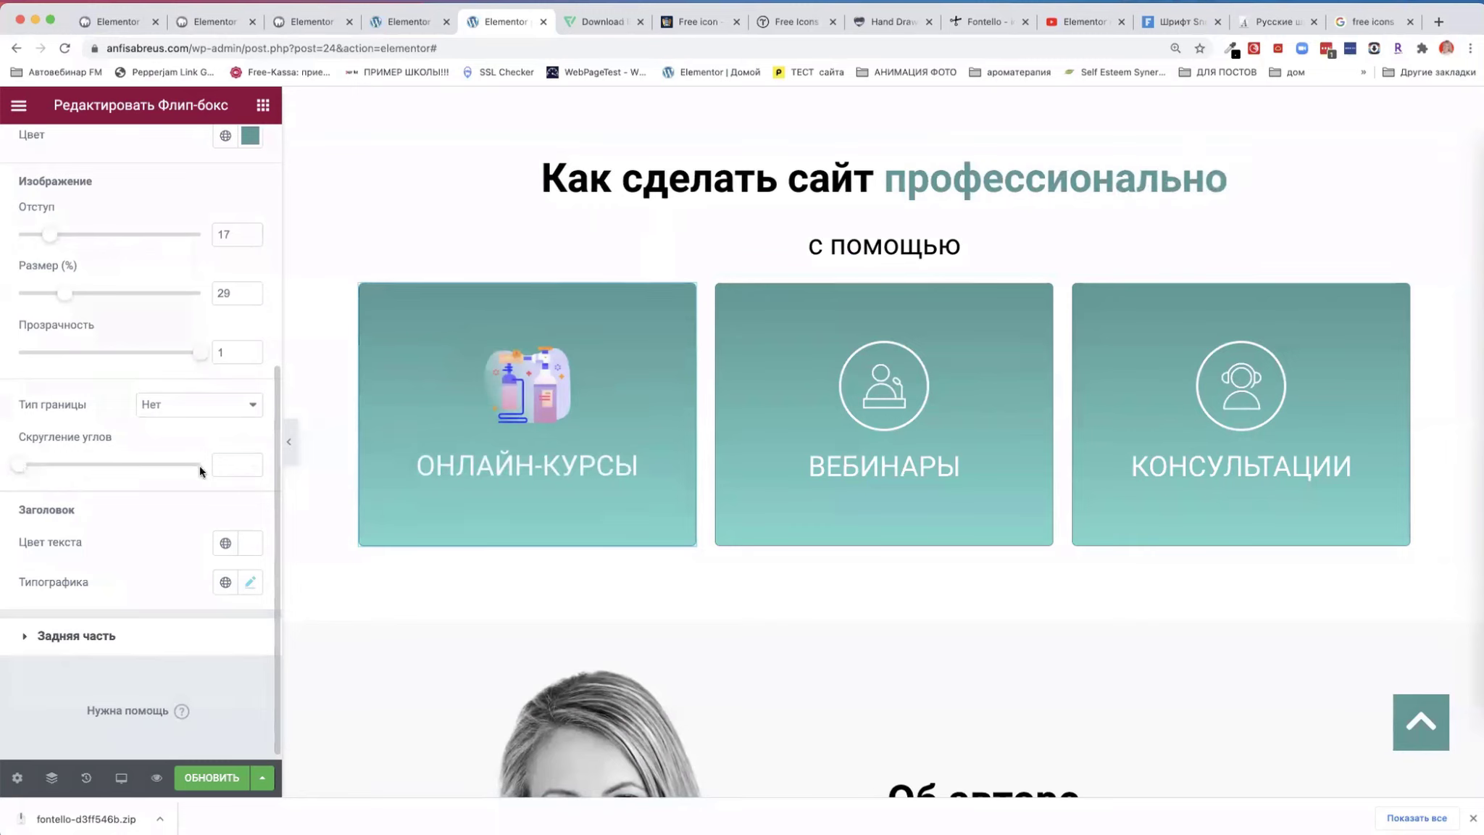
left_click_drag(19, 465, 179, 464)
left_click_drag(83, 469, 10, 472)
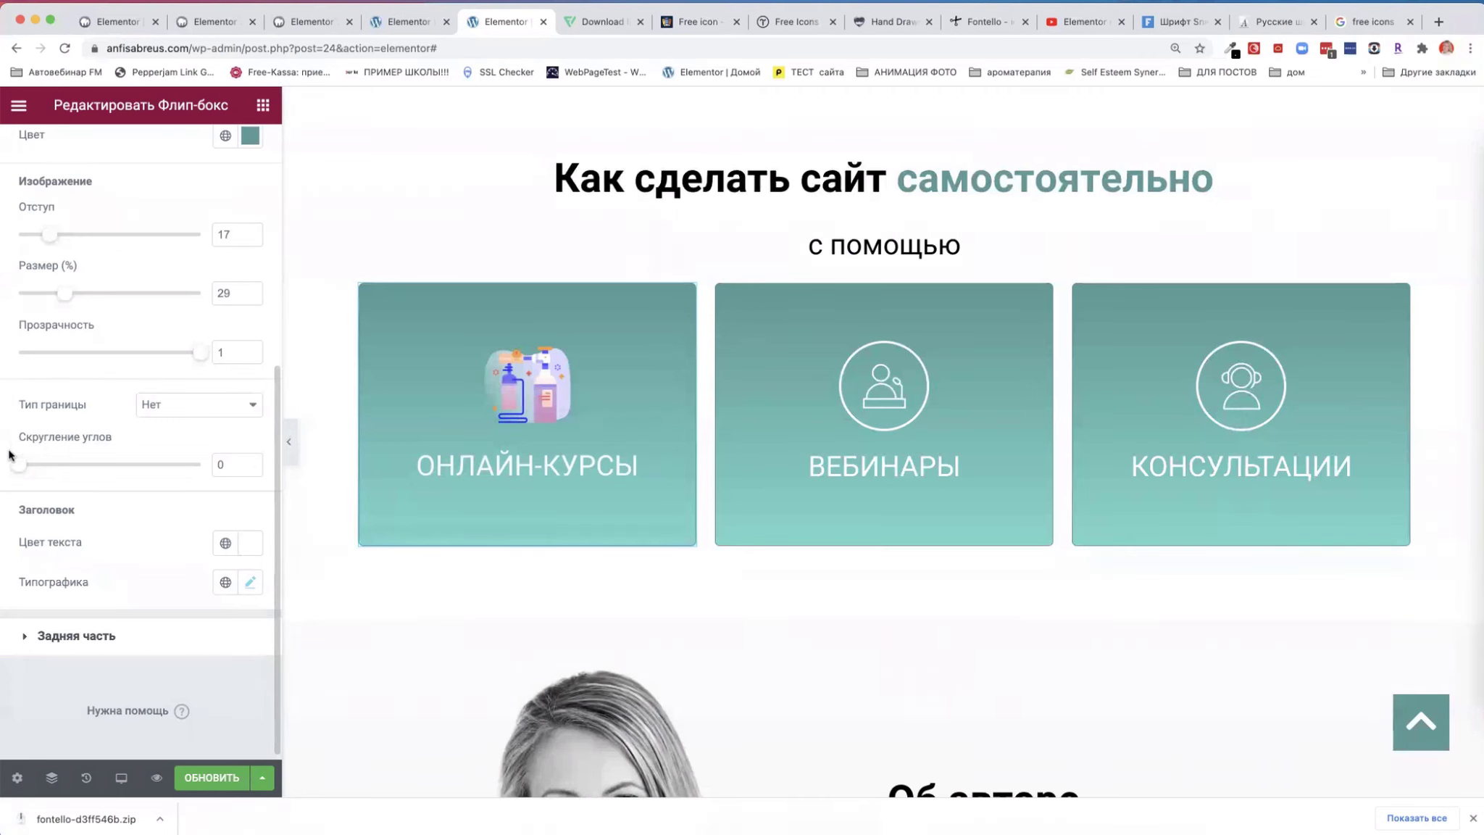
- Switch the Онлайн-курсы graphic element back to an icon and view the icon library, keeping the graduation cap
scroll(73, 290, "up", 5)
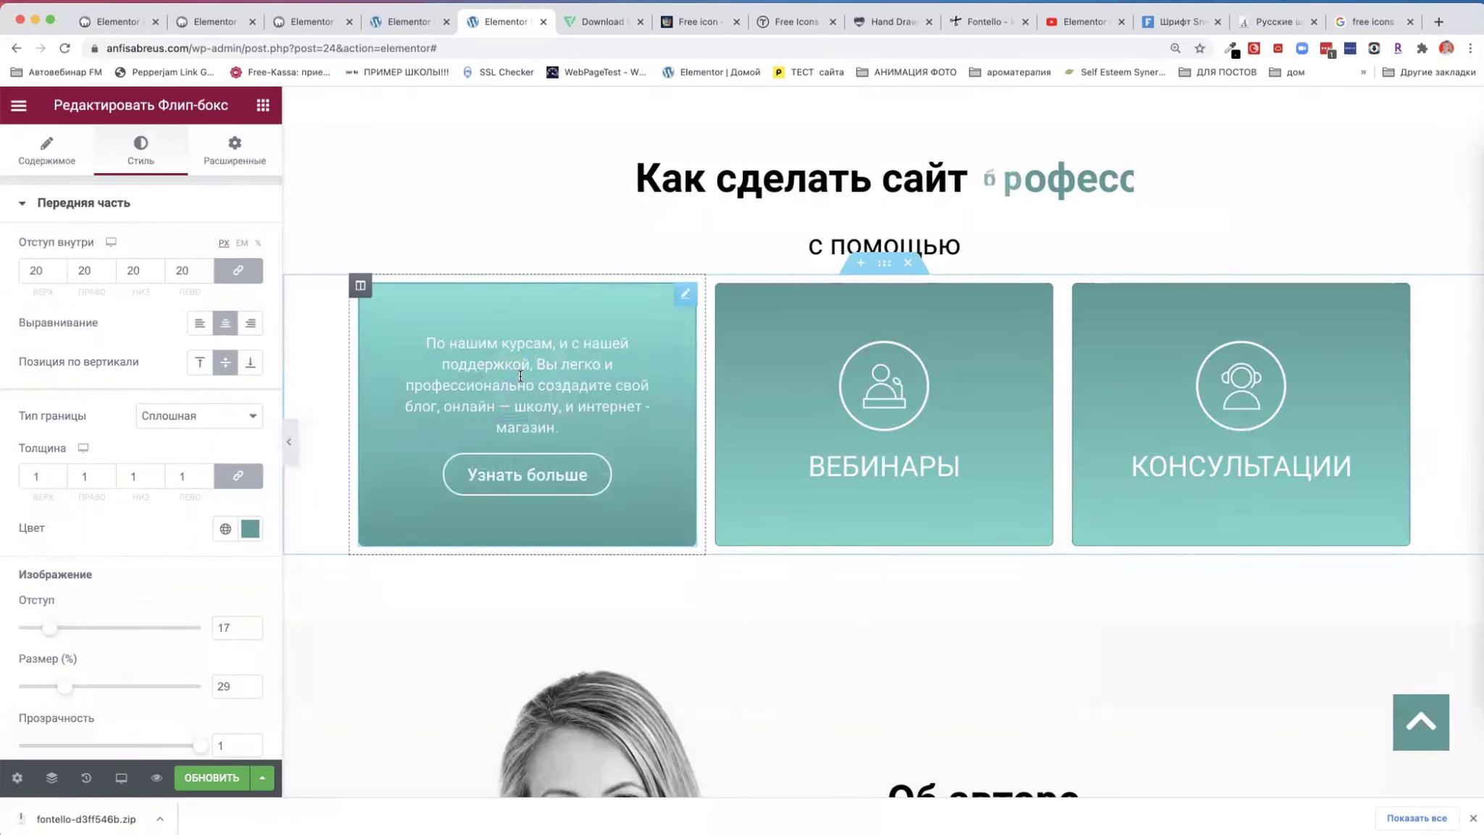
left_click(53, 161)
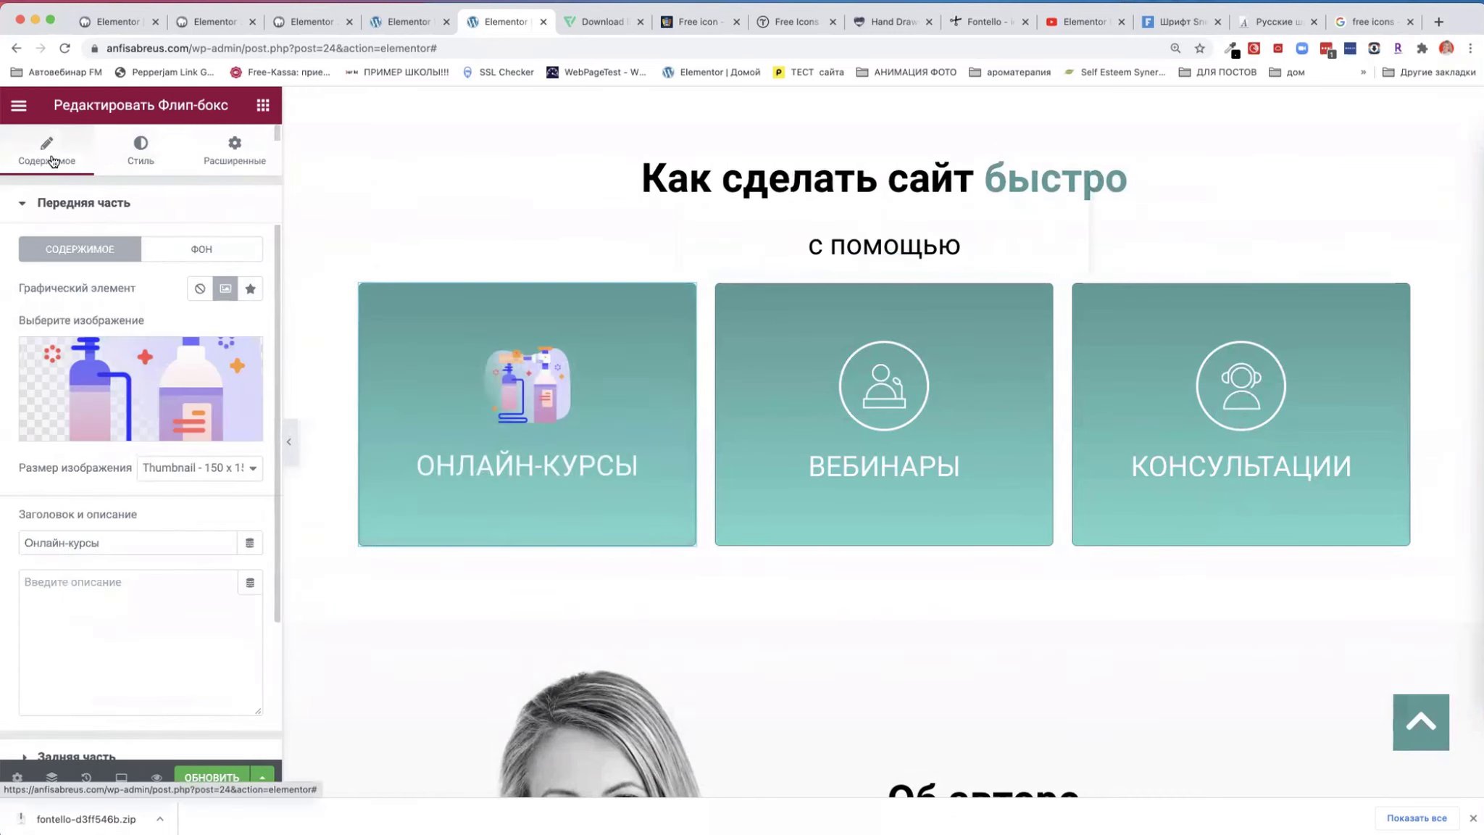
left_click(253, 288)
left_click(158, 377)
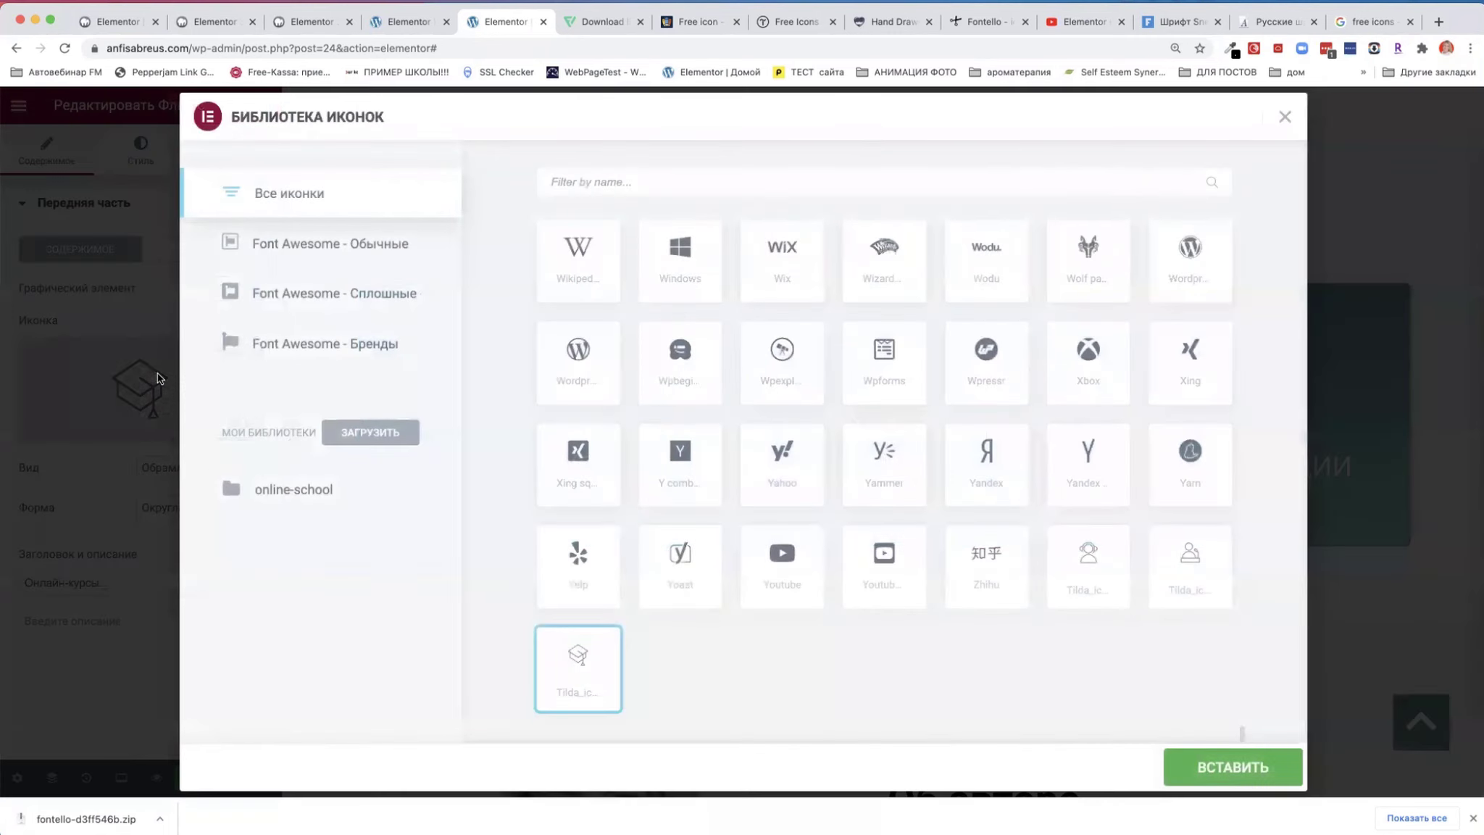
left_click(1286, 116)
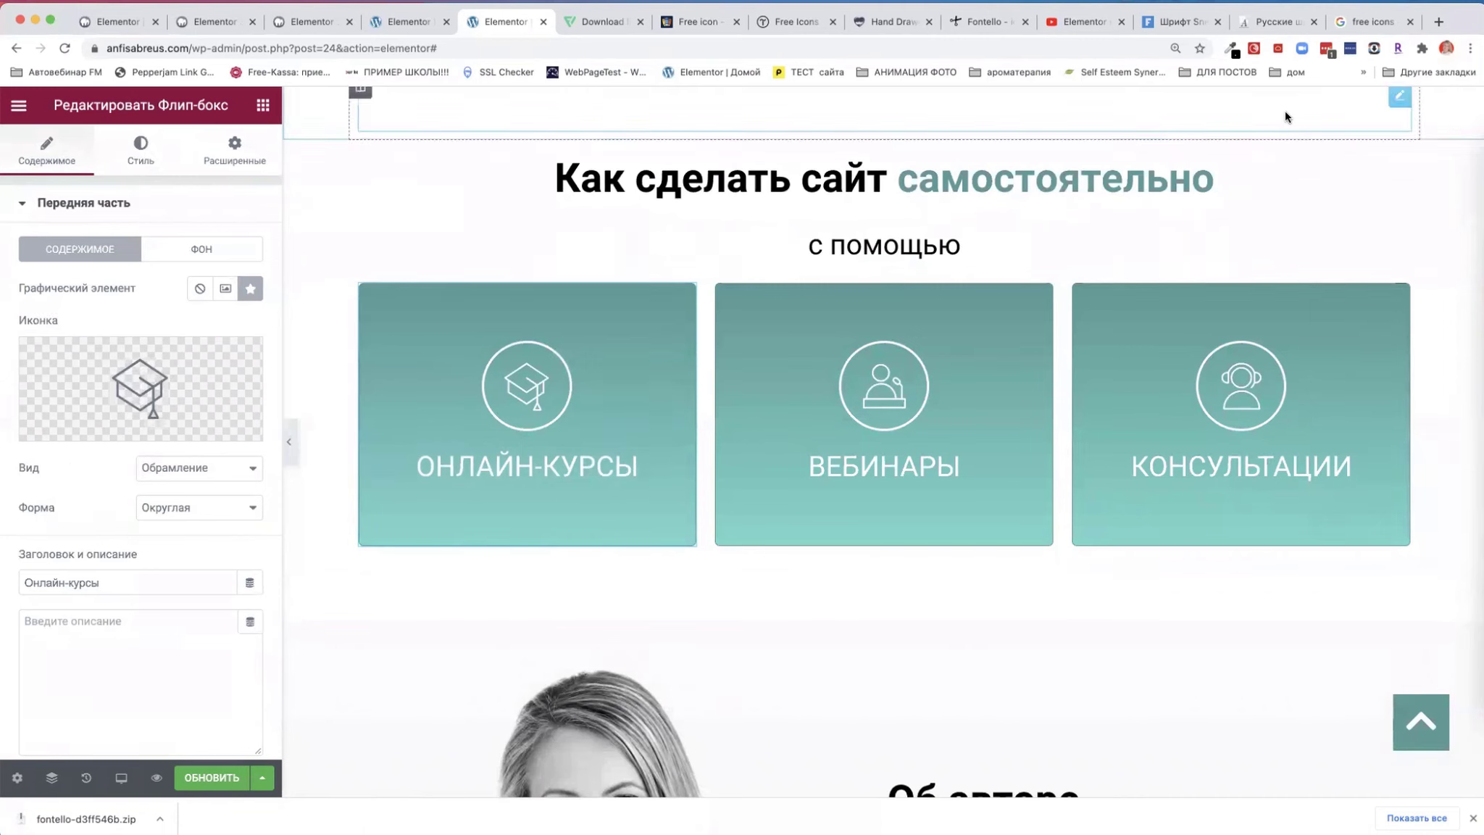